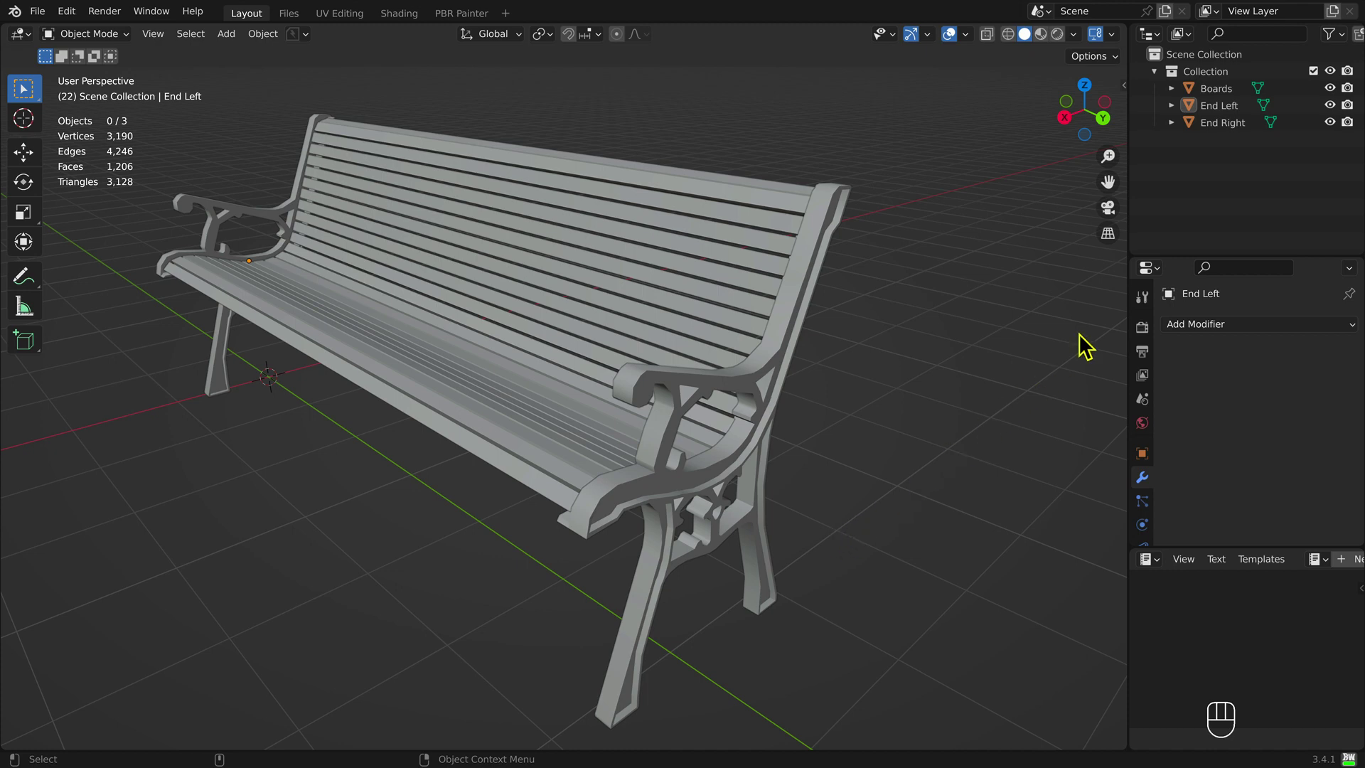
# Step: Hide the End Right and End Left objects and open the Boards mesh for editing
pyautogui.click(1331, 122)
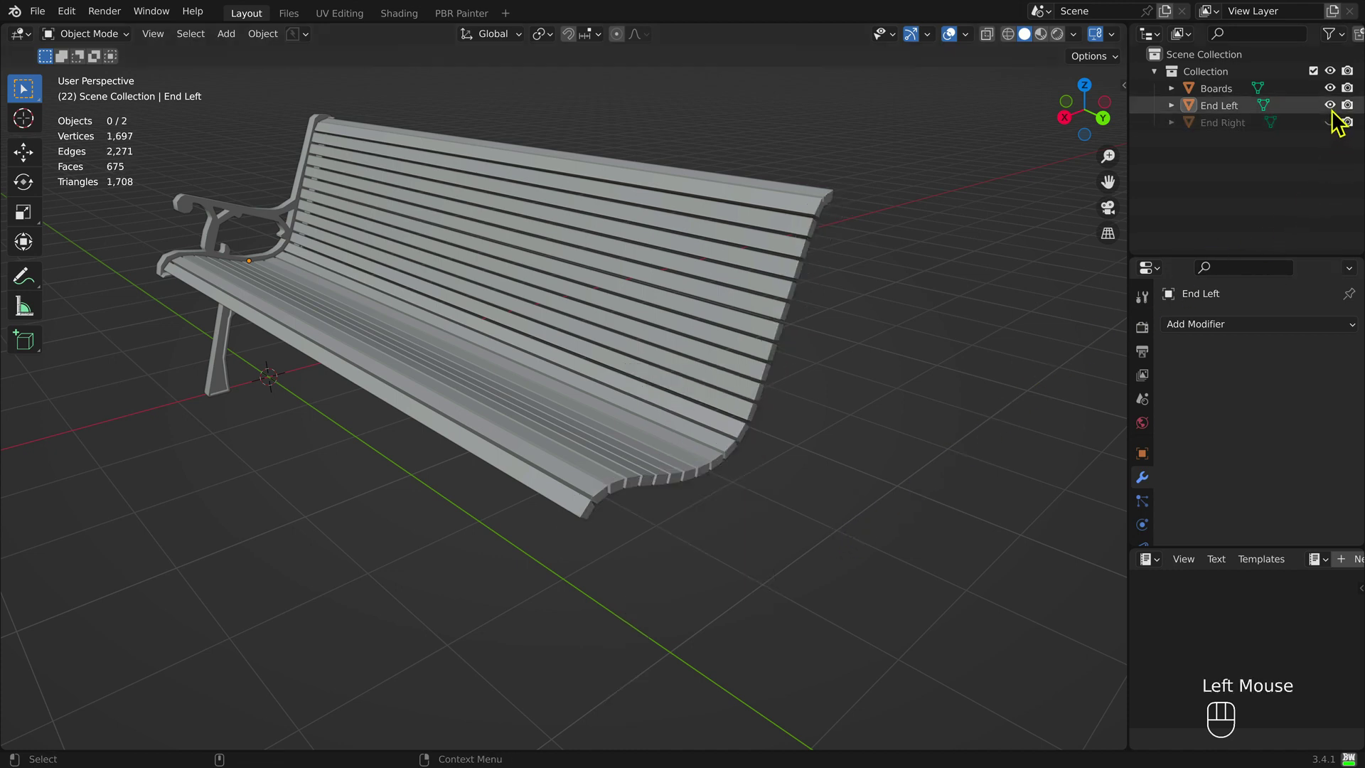
pyautogui.click(1331, 105)
pyautogui.click(1218, 90)
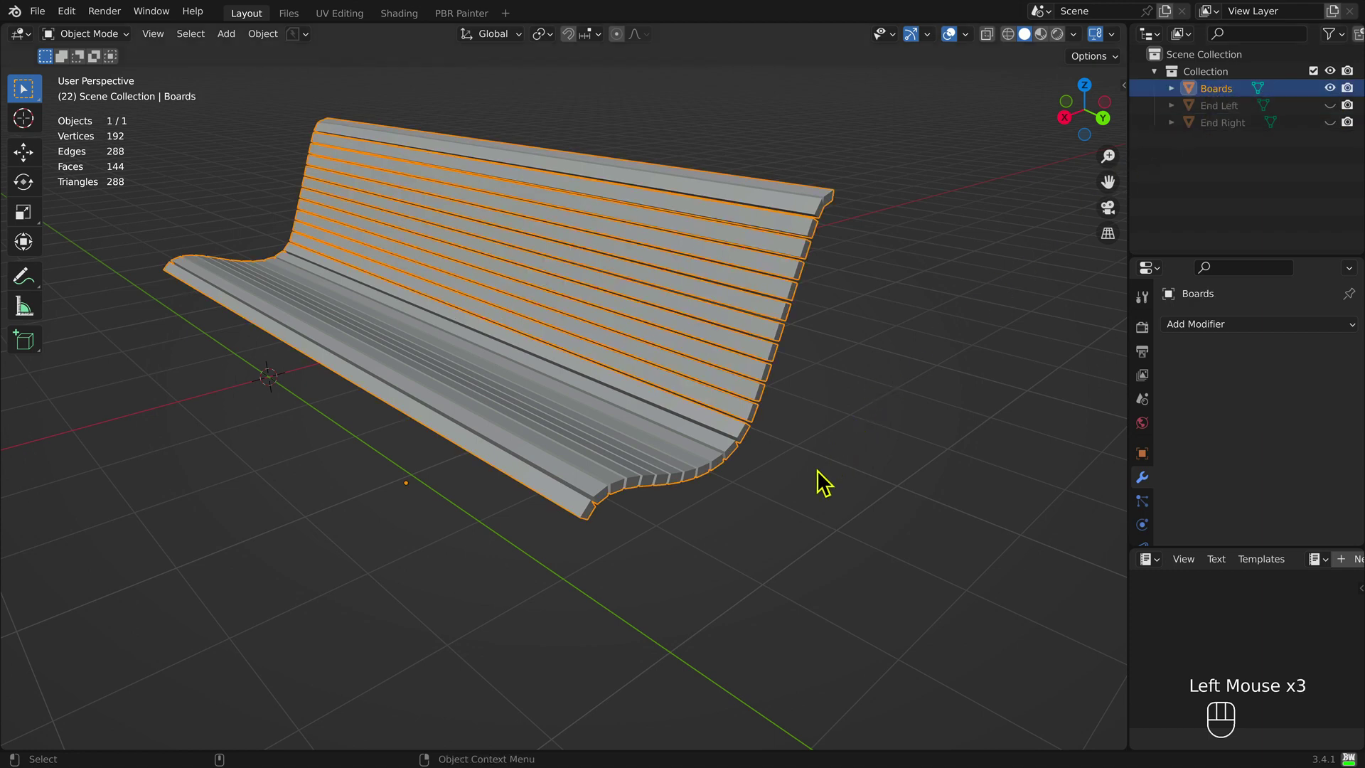
pyautogui.click(104, 33)
pyautogui.click(107, 72)
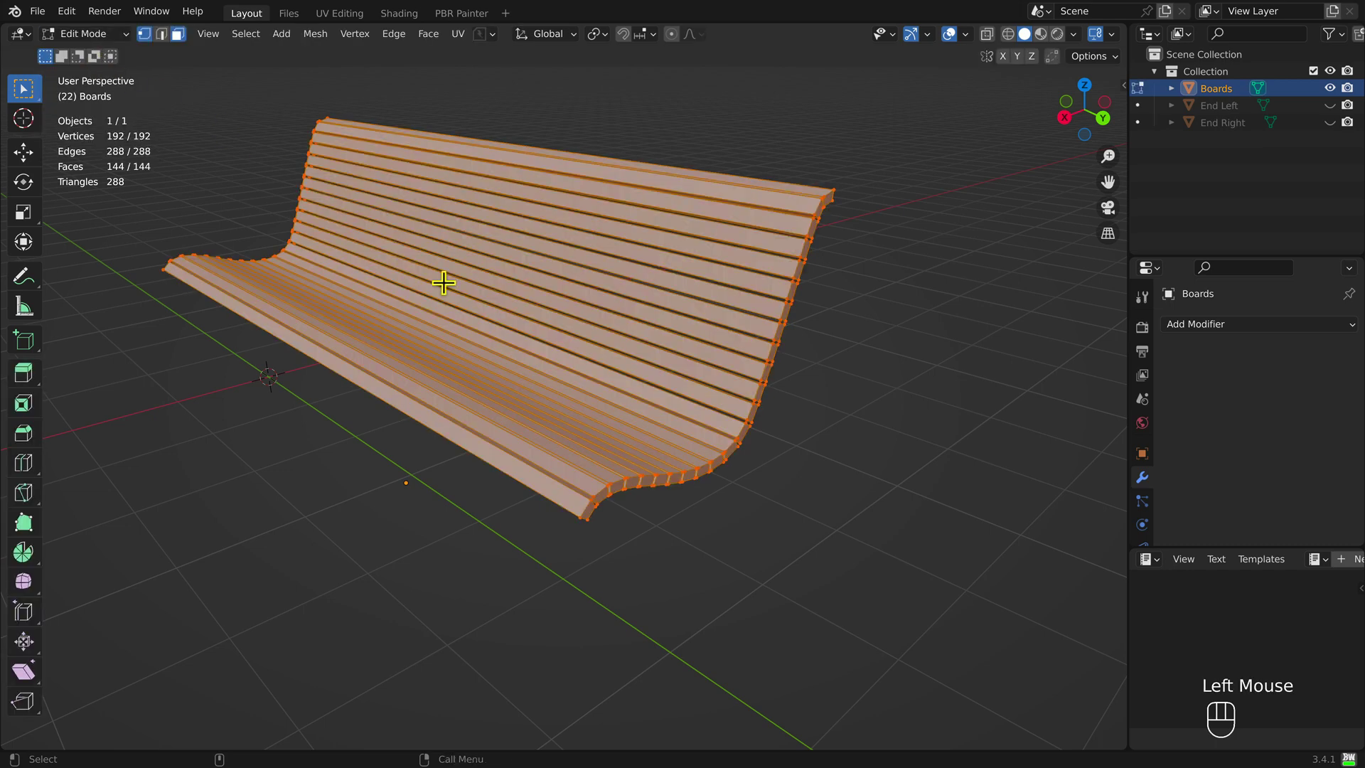
# Step: Delete the end faces of all the boards as selected from the front view in face mode
pyautogui.press('KP_1')
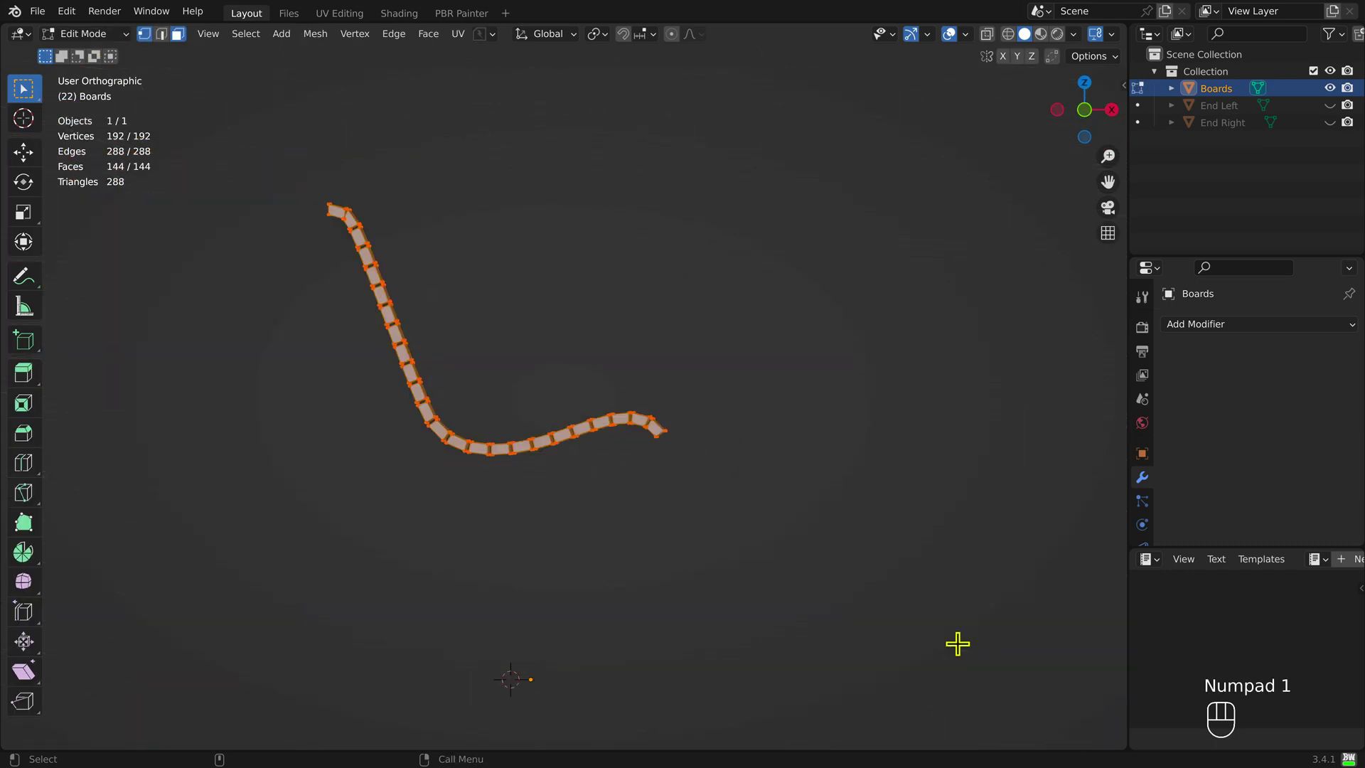
pyautogui.click(839, 576)
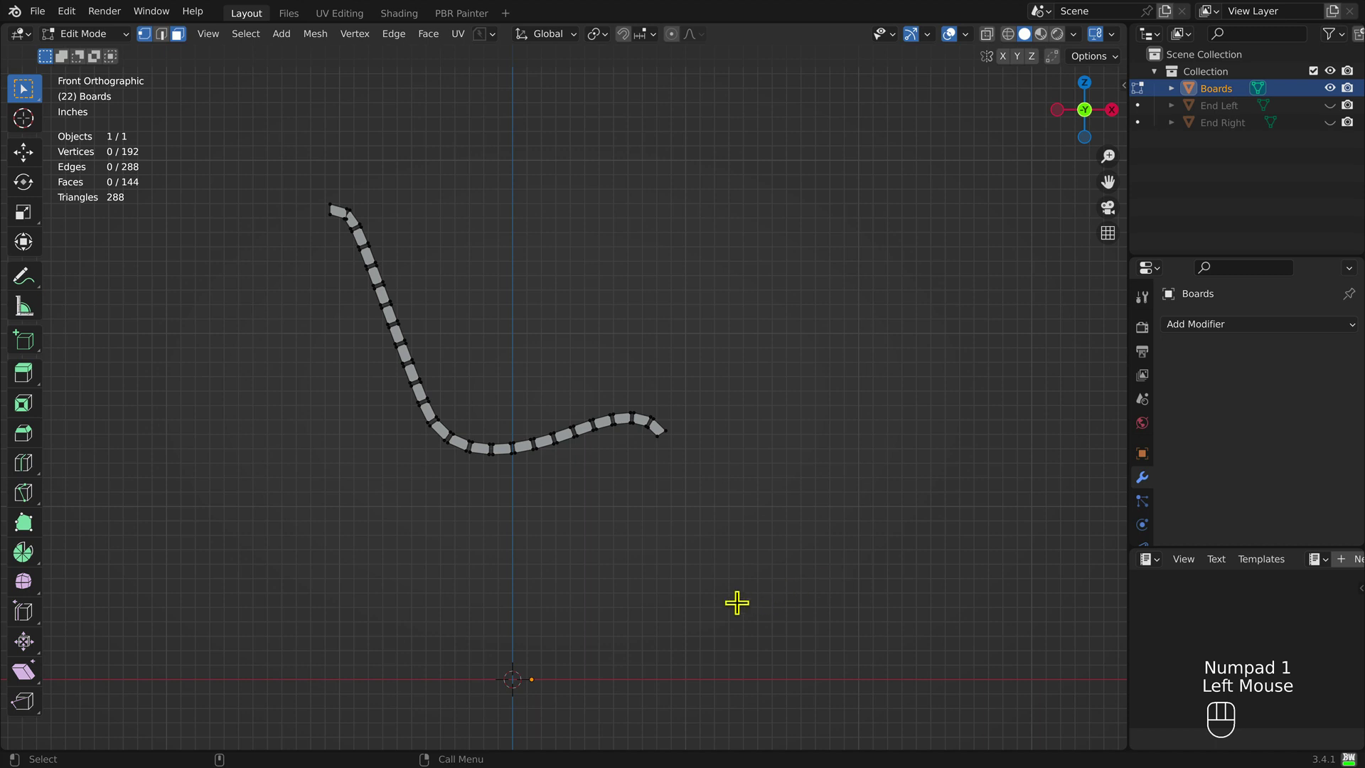
pyautogui.click(178, 36)
pyautogui.moveTo(278, 171); pyautogui.dragTo(742, 502)
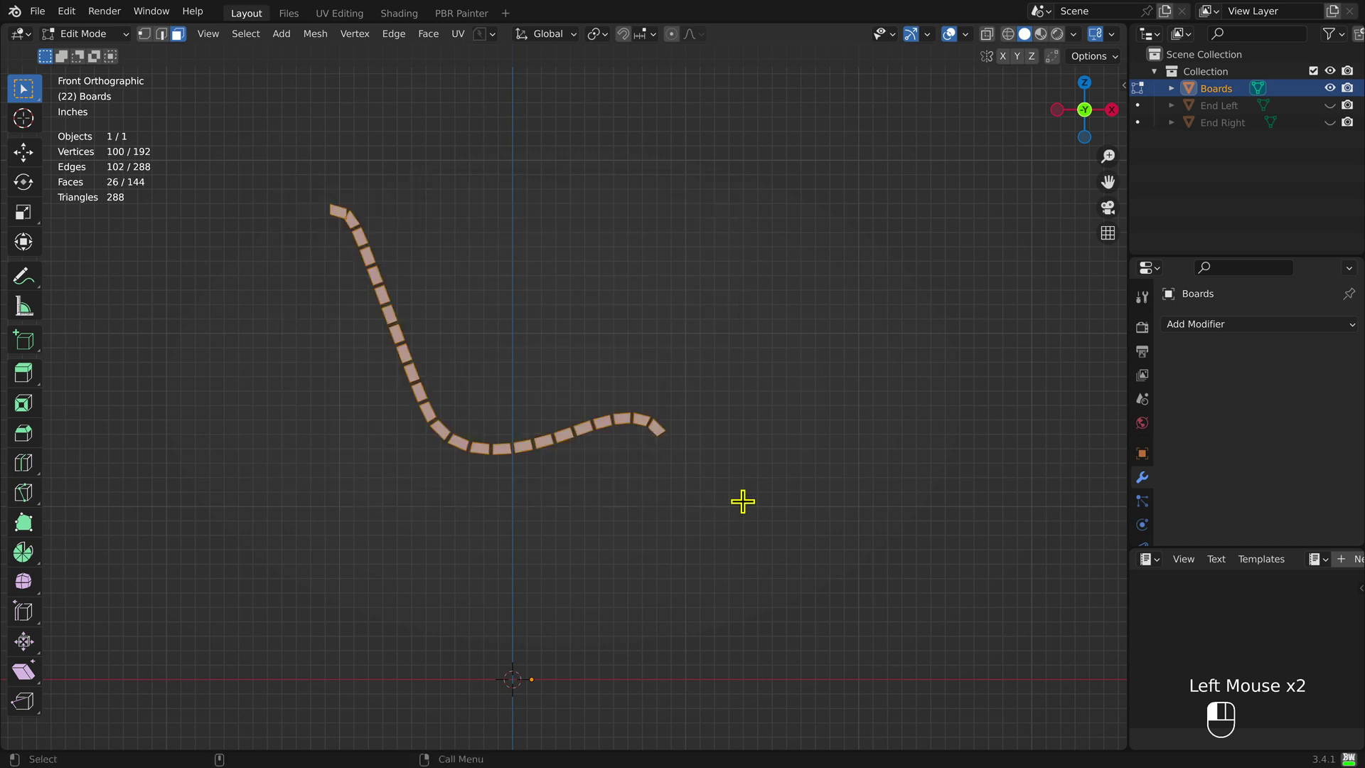
pyautogui.press('x')
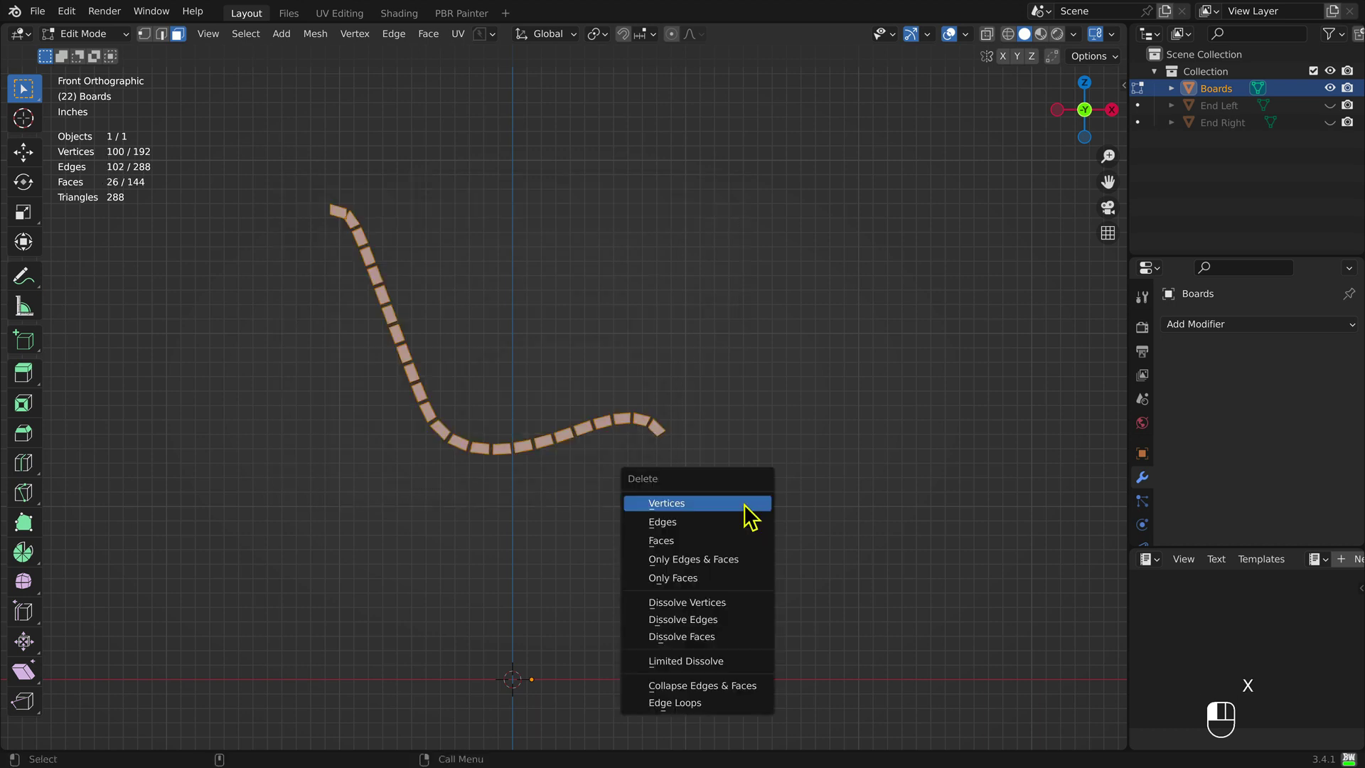
pyautogui.press('f')
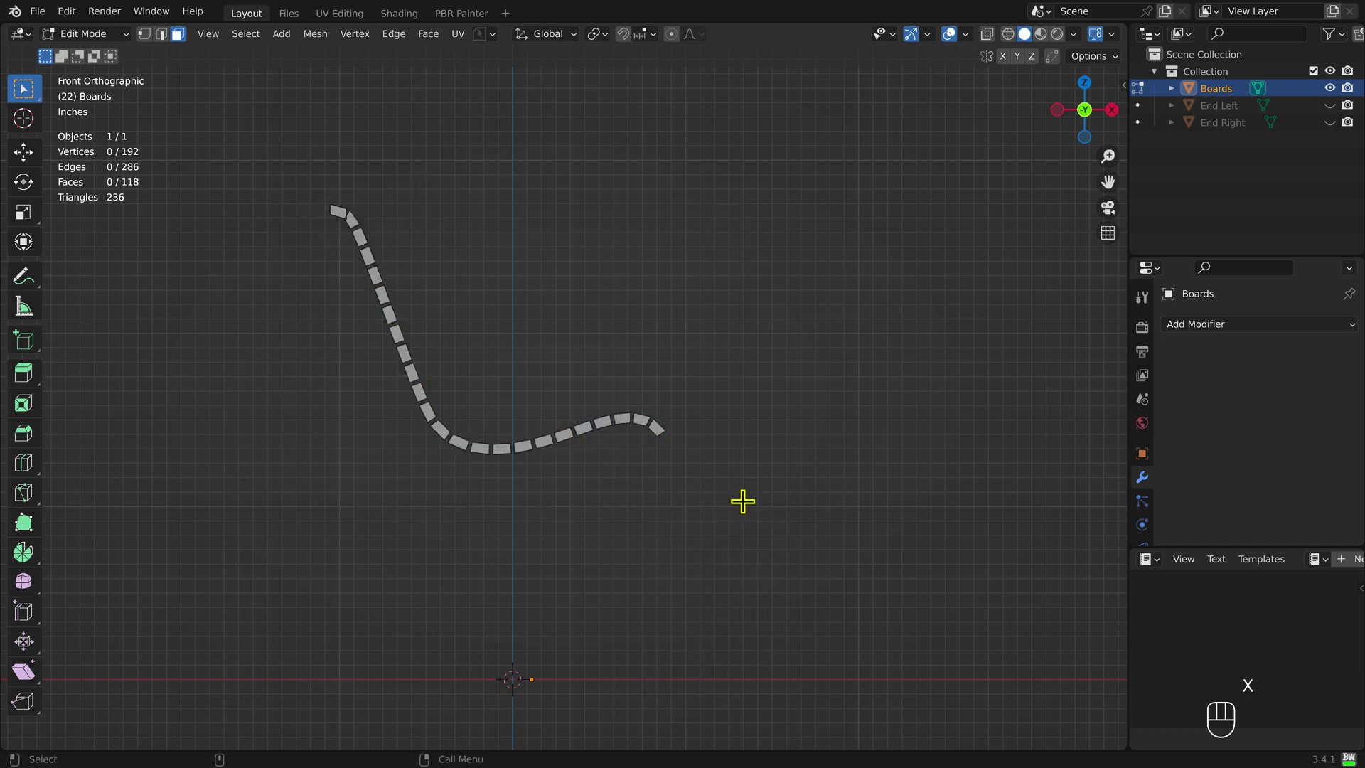
# Step: Delete the end faces of all the boards on the opposite end, selected from the back view
pyautogui.press('ctrl+KP_1')
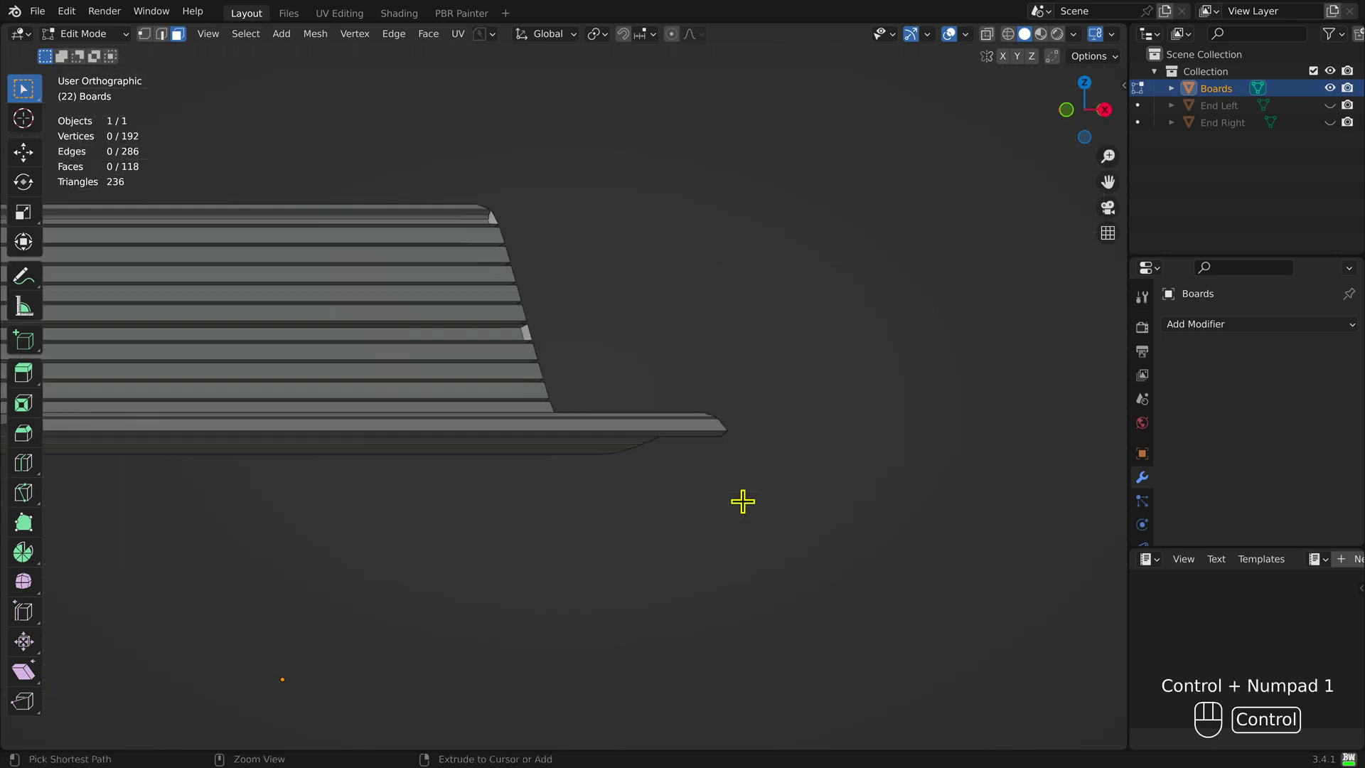
pyautogui.moveTo(342, 126); pyautogui.dragTo(903, 513)
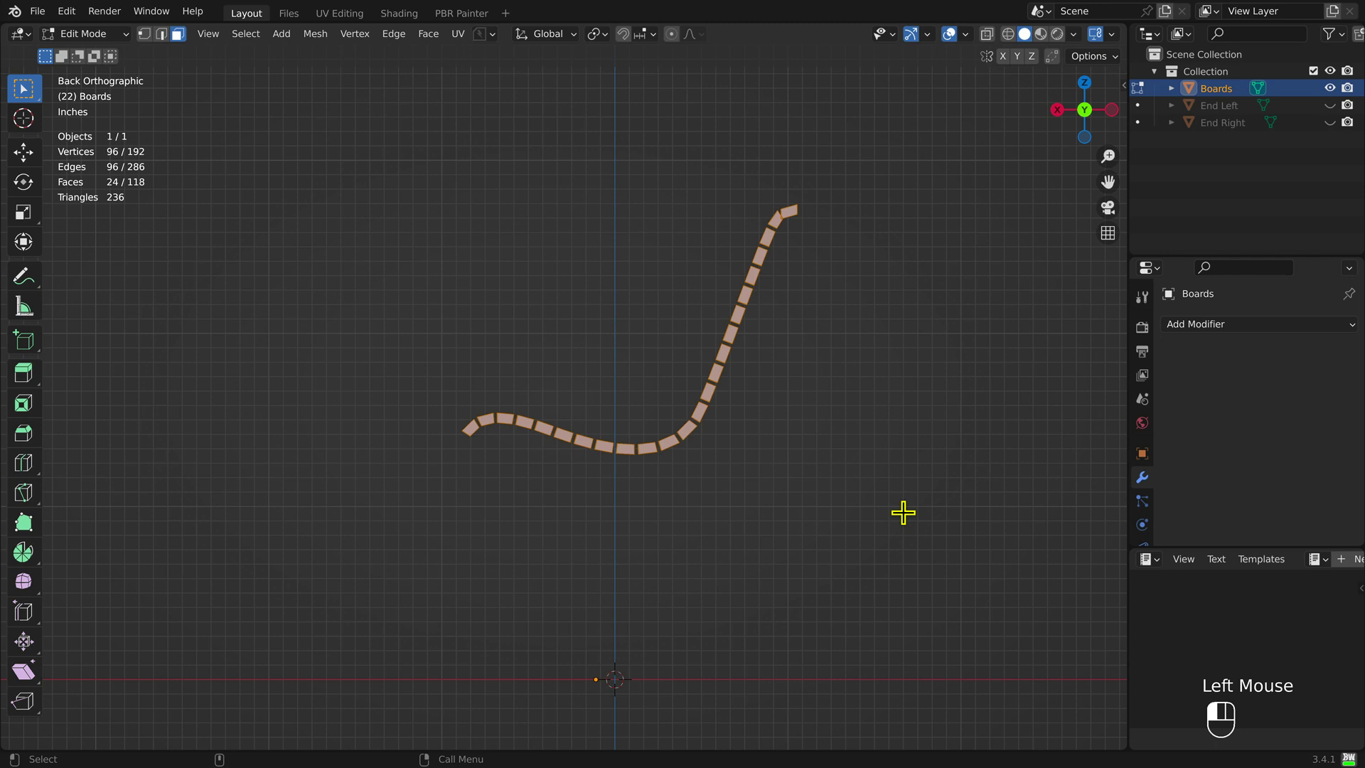
pyautogui.press('x')
pyautogui.press('f')
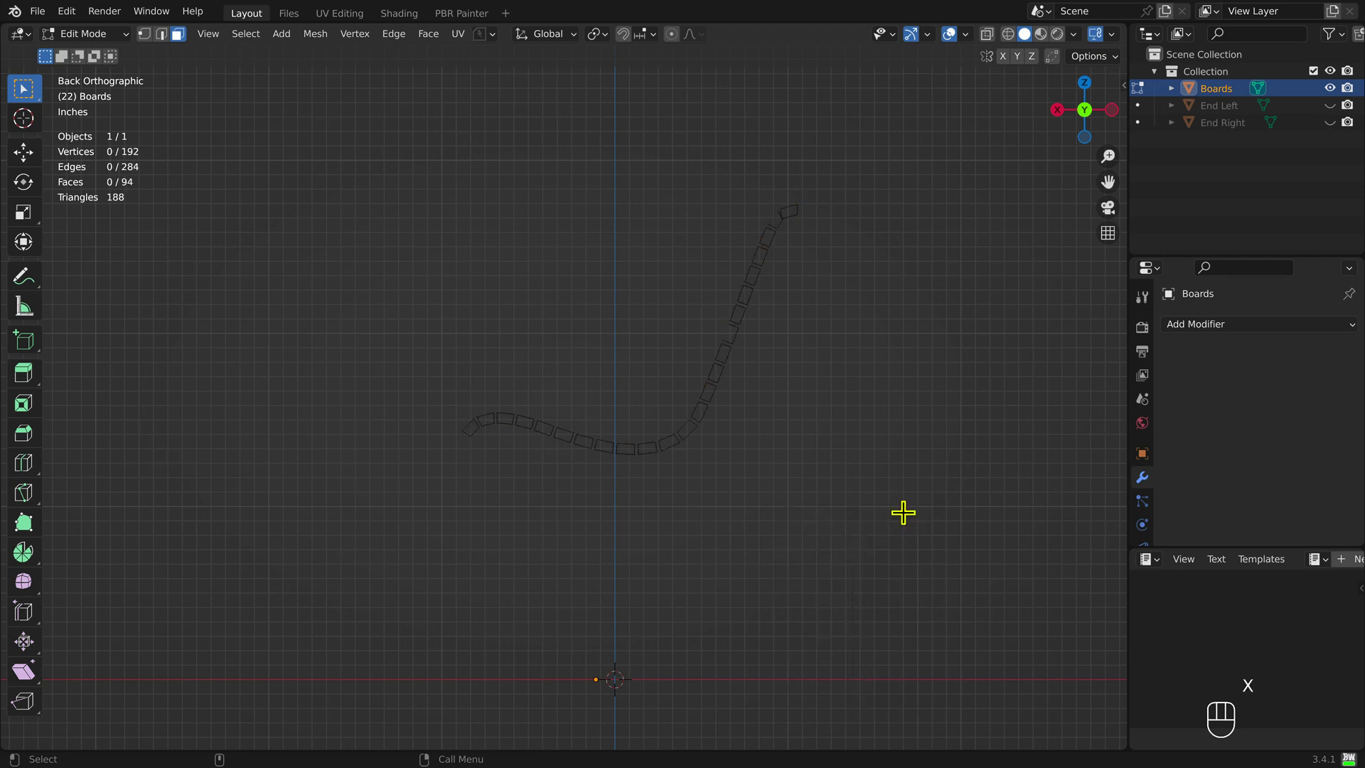
pyautogui.click(903, 512)
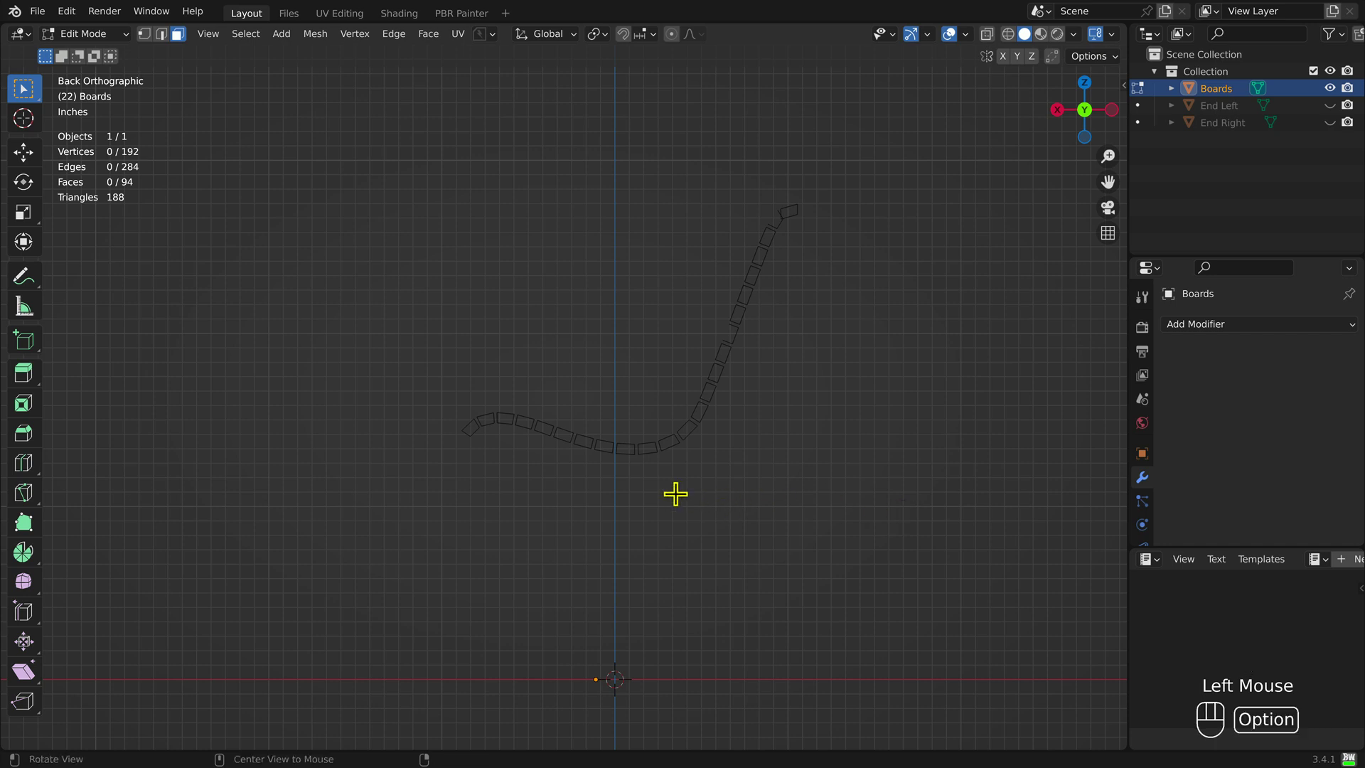
# Step: Delete the underside faces of ten adjacent seat boards, starting from the front edge of the seat
pyautogui.keyDown('alt'); pyautogui.moveTo(676, 493); pyautogui.dragTo(677, 418); pyautogui.keyUp('alt')
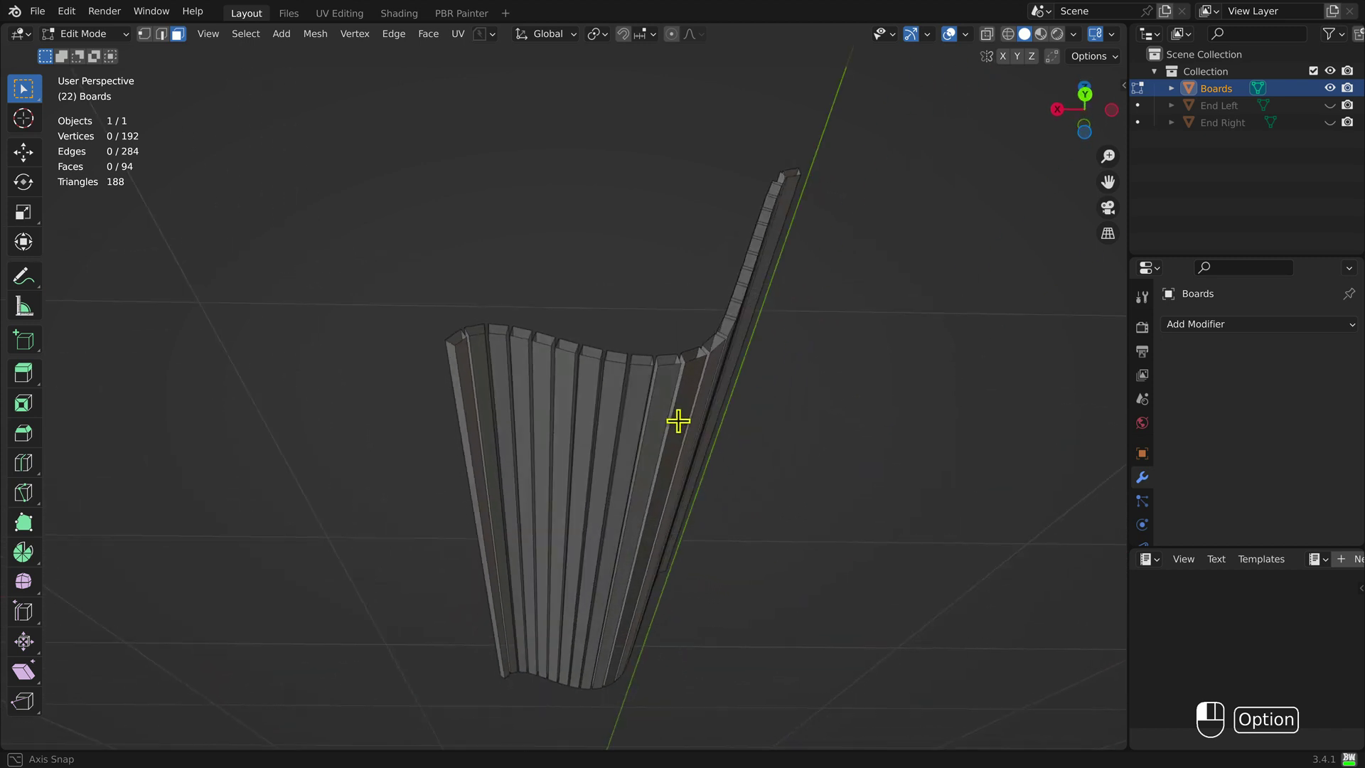
pyautogui.click(463, 369)
pyautogui.keyDown('shift'); pyautogui.click(475, 364); pyautogui.keyUp('shift')
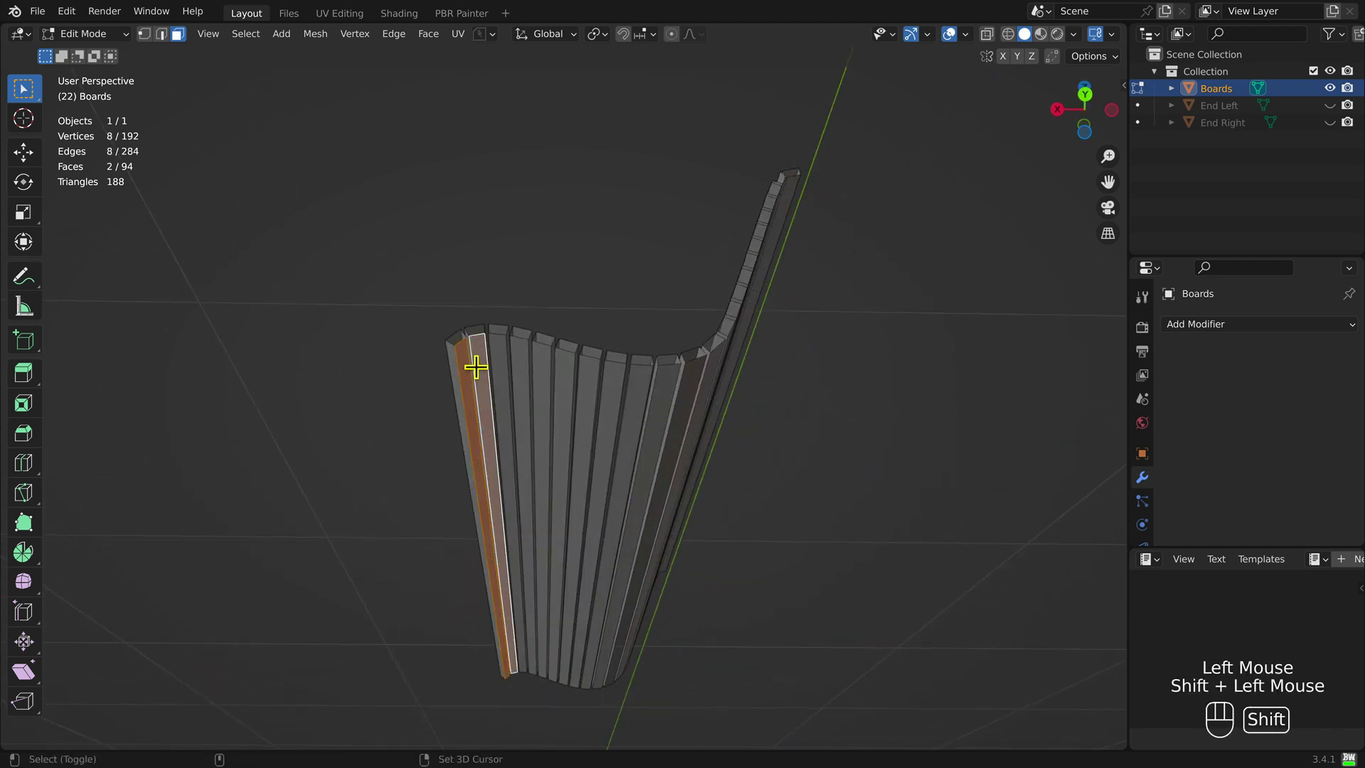
pyautogui.keyDown('shift'); pyautogui.click(498, 370); pyautogui.keyUp('shift')
pyautogui.keyDown('shift'); pyautogui.click(514, 379); pyautogui.keyUp('shift')
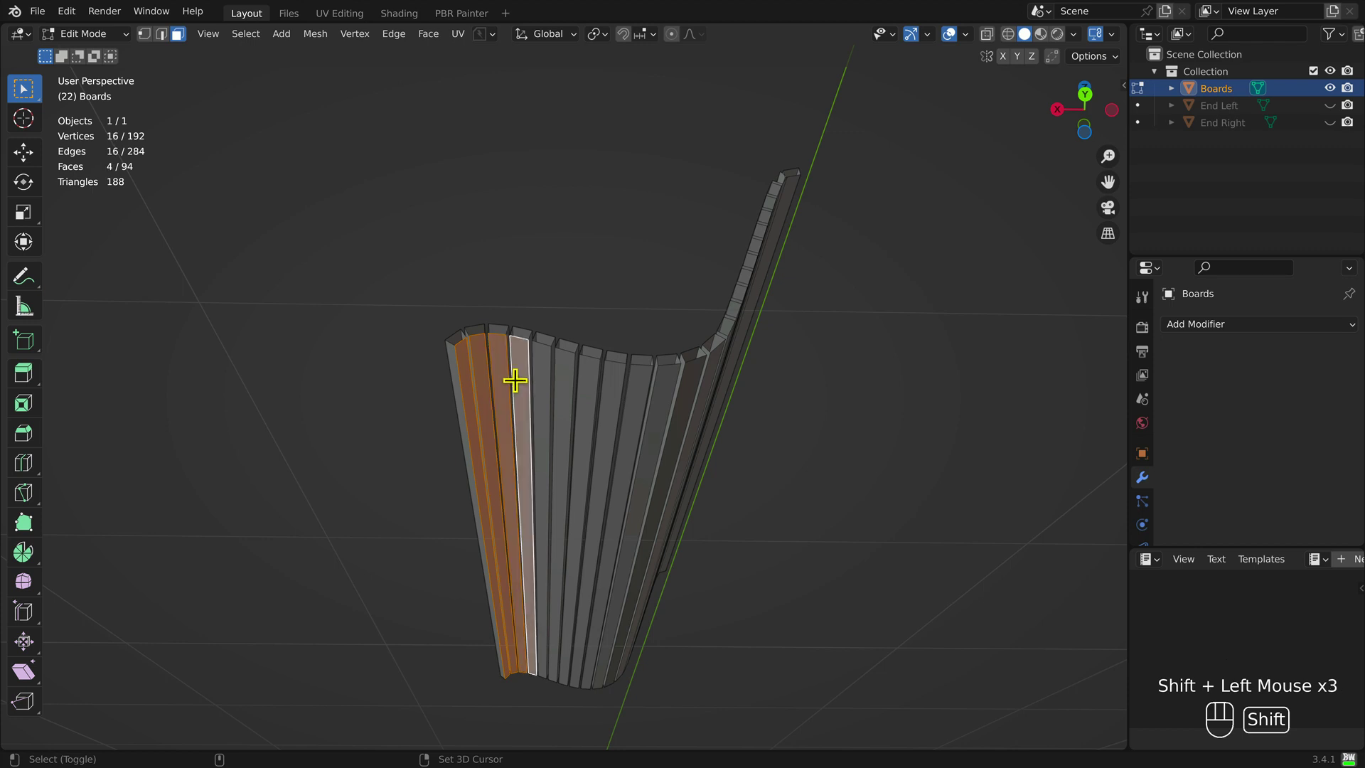
pyautogui.keyDown('shift'); pyautogui.click(540, 393); pyautogui.keyUp('shift')
pyautogui.keyDown('shift'); pyautogui.click(566, 411); pyautogui.keyUp('shift')
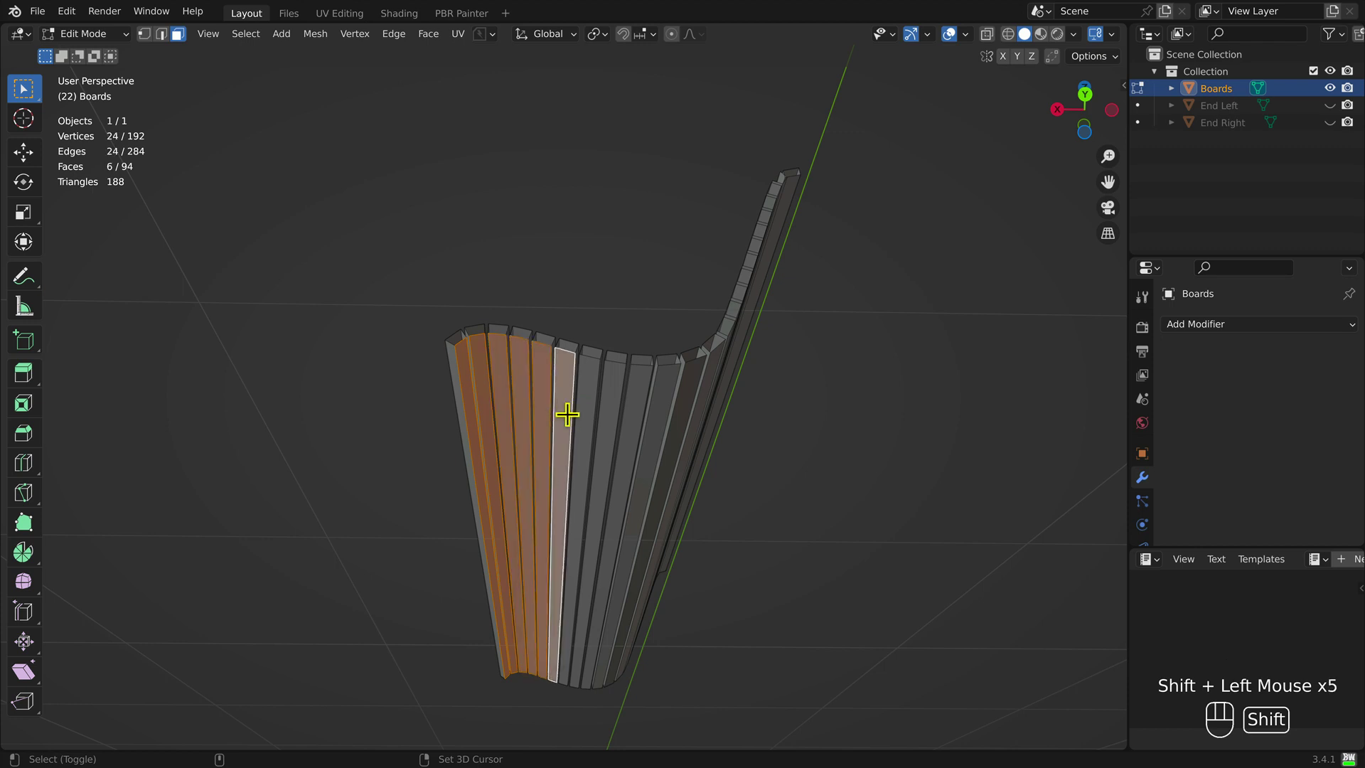
pyautogui.keyDown('shift'); pyautogui.click(601, 433); pyautogui.keyUp('shift')
pyautogui.keyDown('shift'); pyautogui.click(613, 436); pyautogui.keyUp('shift')
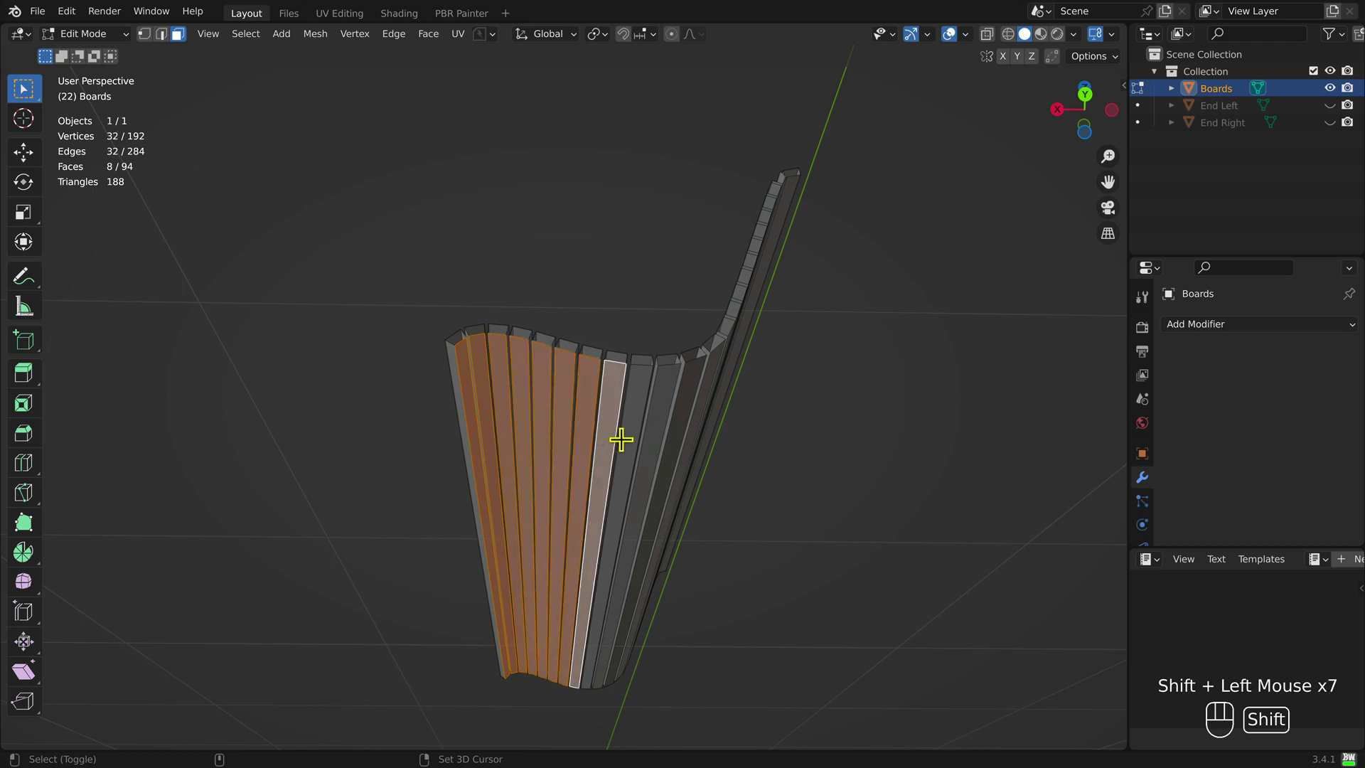
pyautogui.keyDown('shift'); pyautogui.click(625, 440); pyautogui.keyUp('shift')
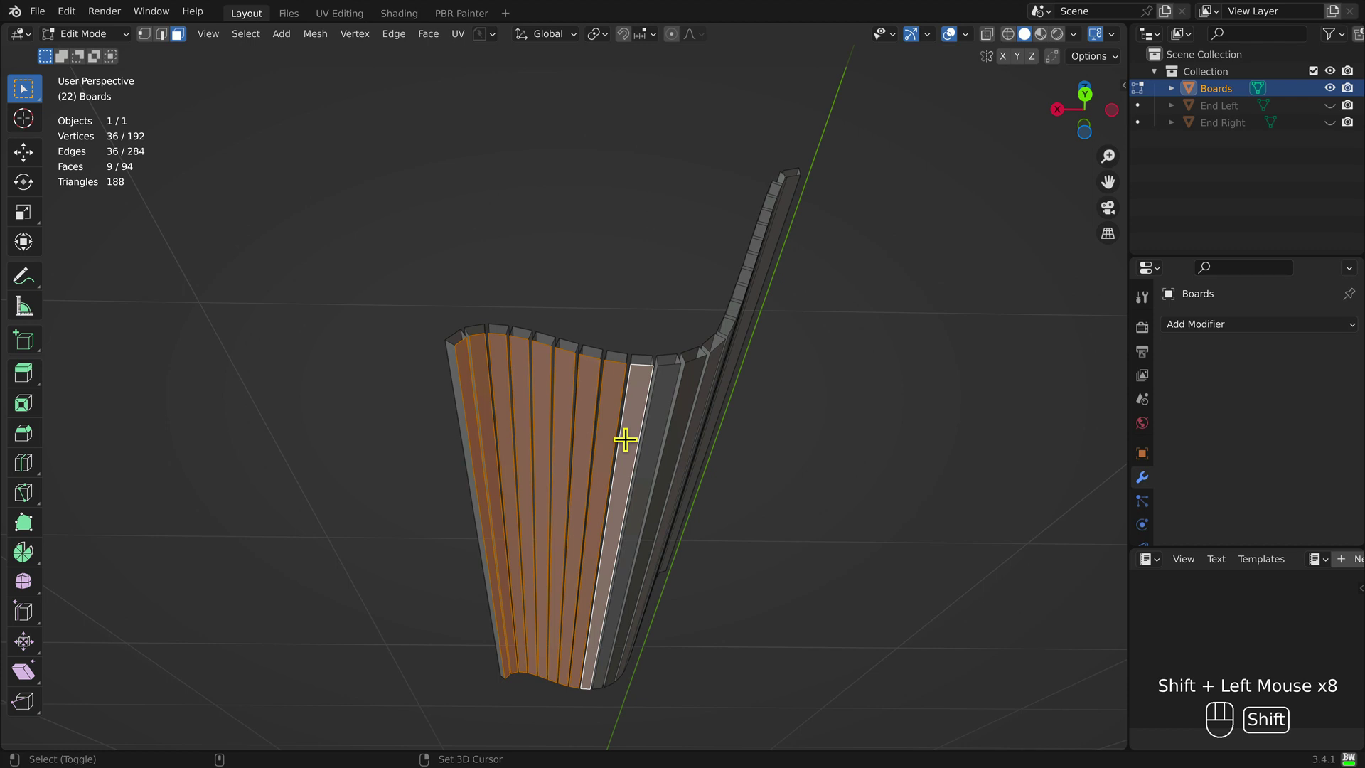
pyautogui.keyDown('shift'); pyautogui.click(644, 444); pyautogui.keyUp('shift')
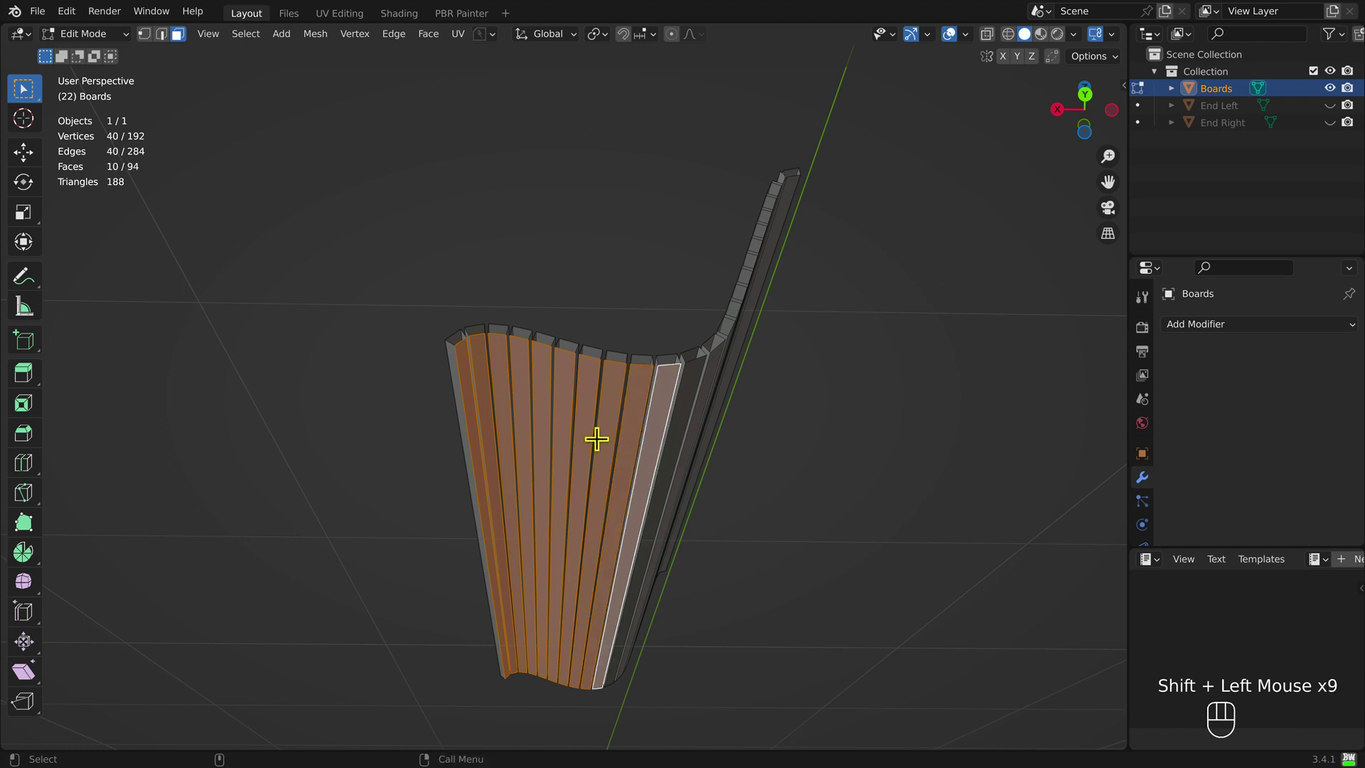
pyautogui.press('x')
pyautogui.press('f')
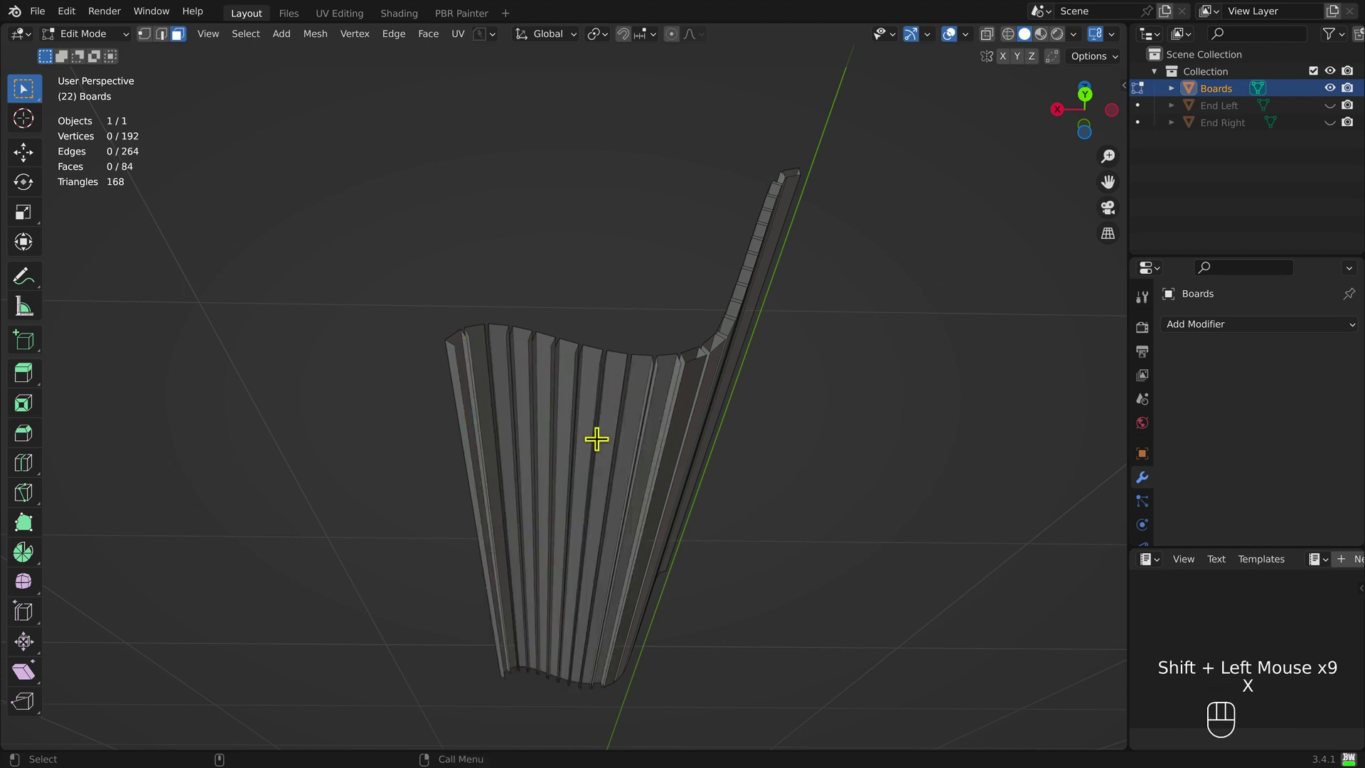
# Step: Show the End Left object again, leave the Boards mesh, and open End Left for editing
pyautogui.keyDown('alt'); pyautogui.moveTo(563, 436); pyautogui.dragTo(609, 526); pyautogui.keyUp('alt')
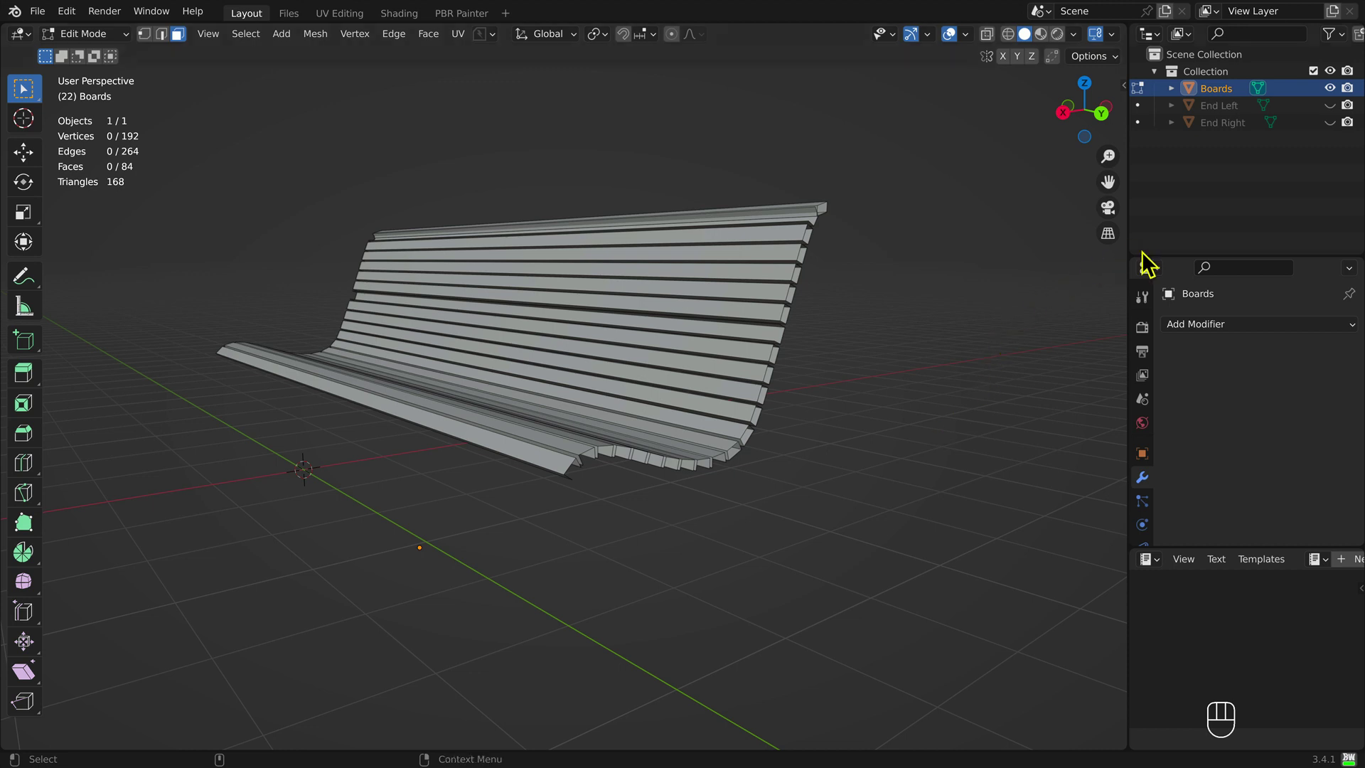
pyautogui.click(1329, 105)
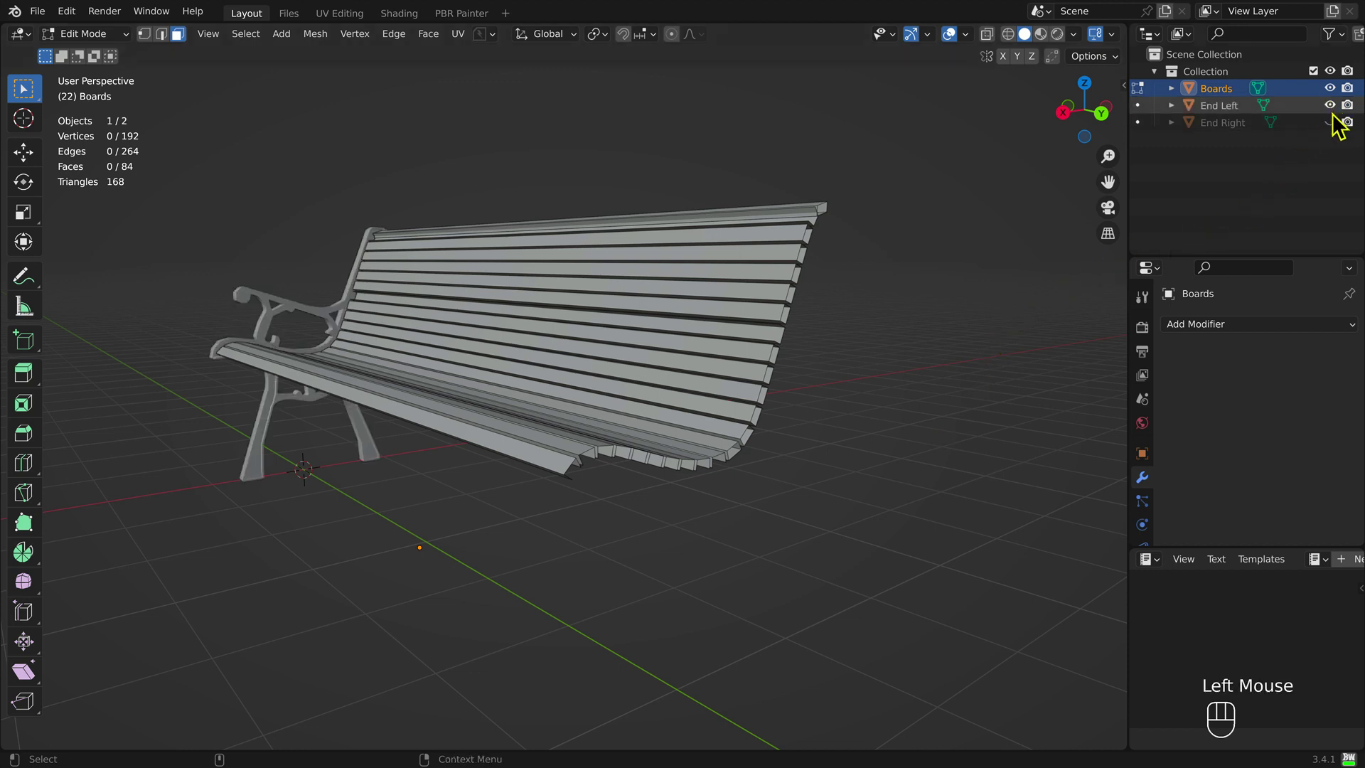
pyautogui.press('F1')
pyautogui.click(260, 449)
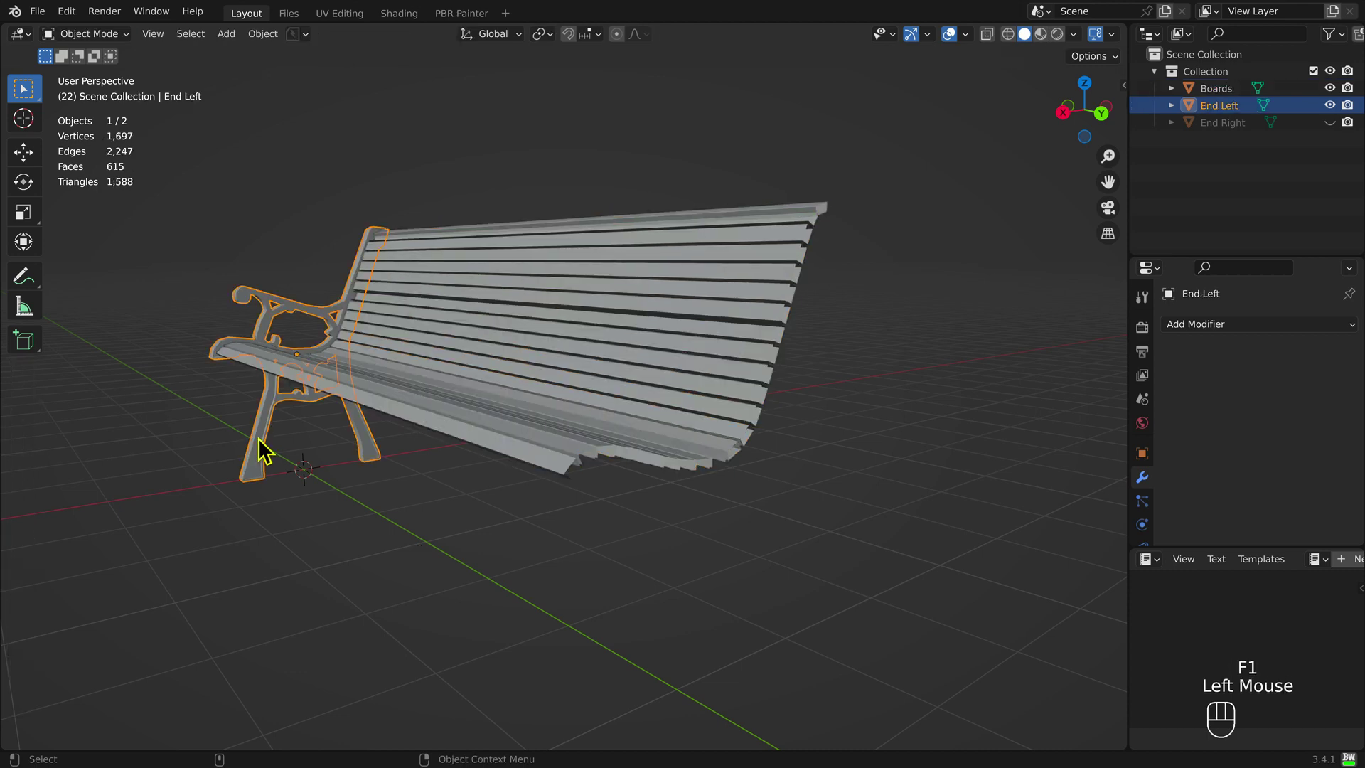
pyautogui.press('F2')
pyautogui.click(257, 435)
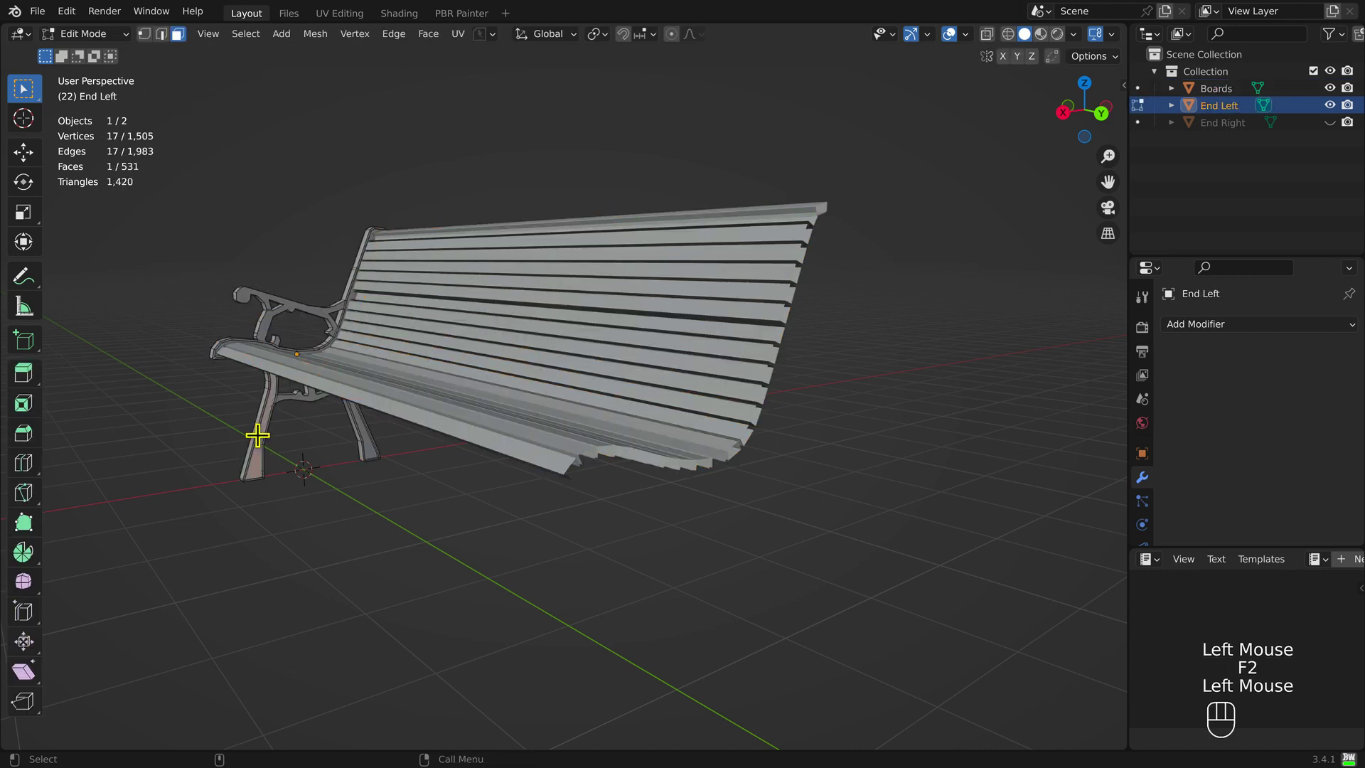
pyautogui.press('KP_Decimal')
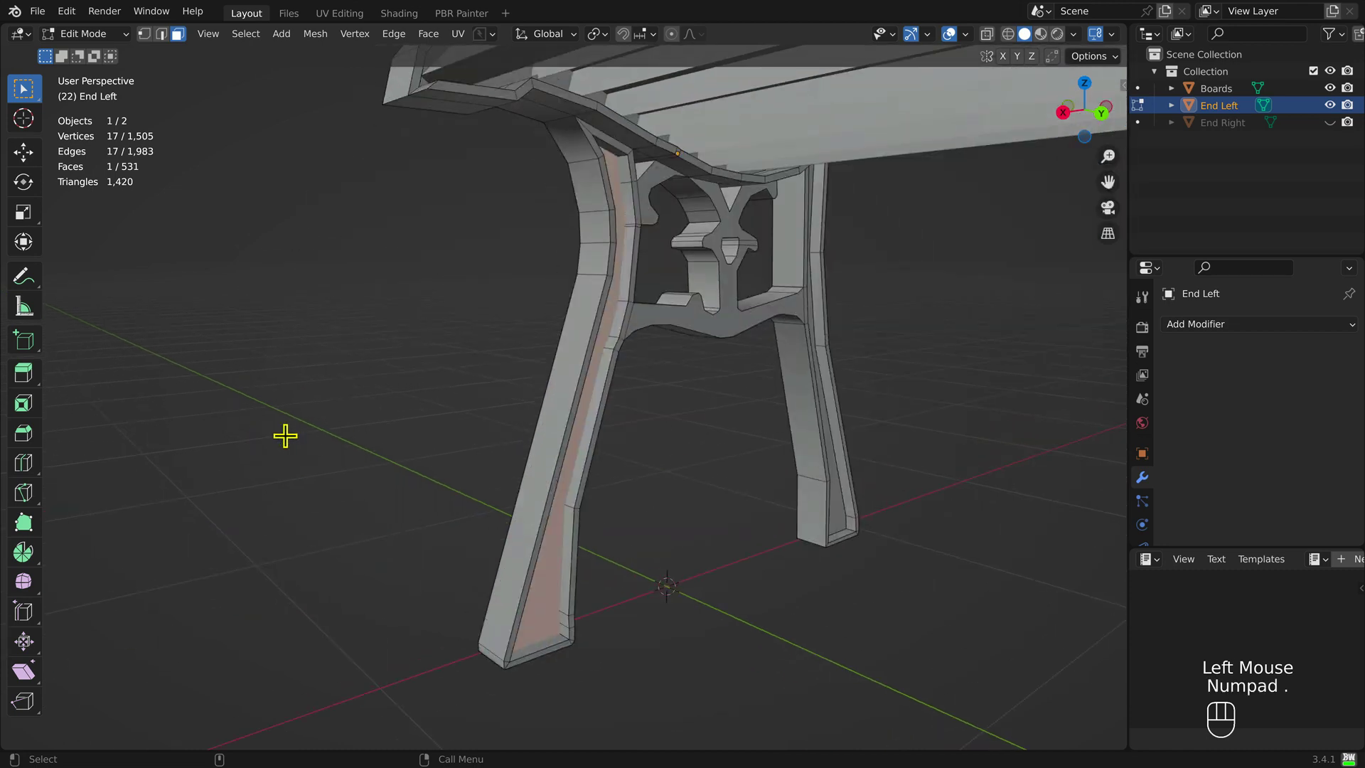
pyautogui.keyDown('alt'); pyautogui.moveTo(694, 661); pyautogui.dragTo(673, 515); pyautogui.keyUp('alt')
pyautogui.scroll(-3, 673, 533)
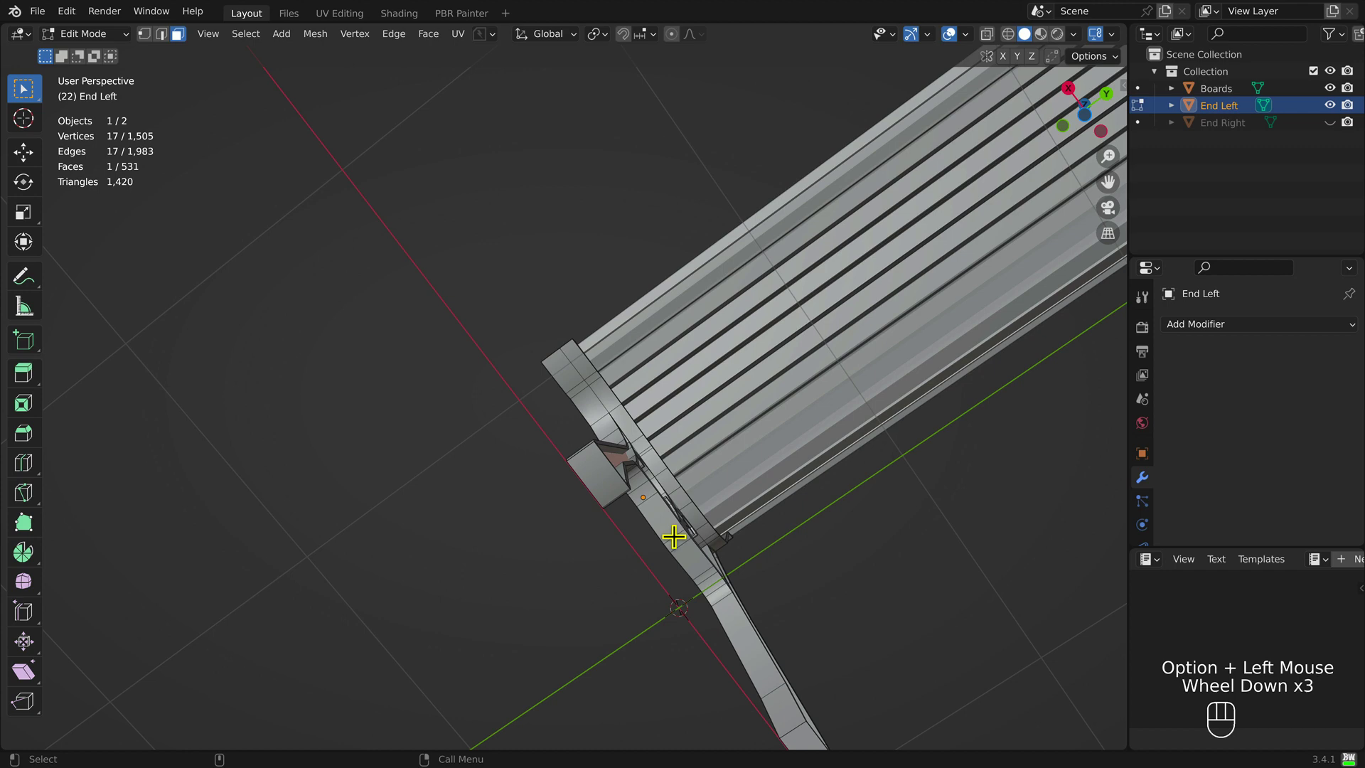
# Step: Delete the bottom faces of both feet on the End Left mesh
pyautogui.click(605, 481)
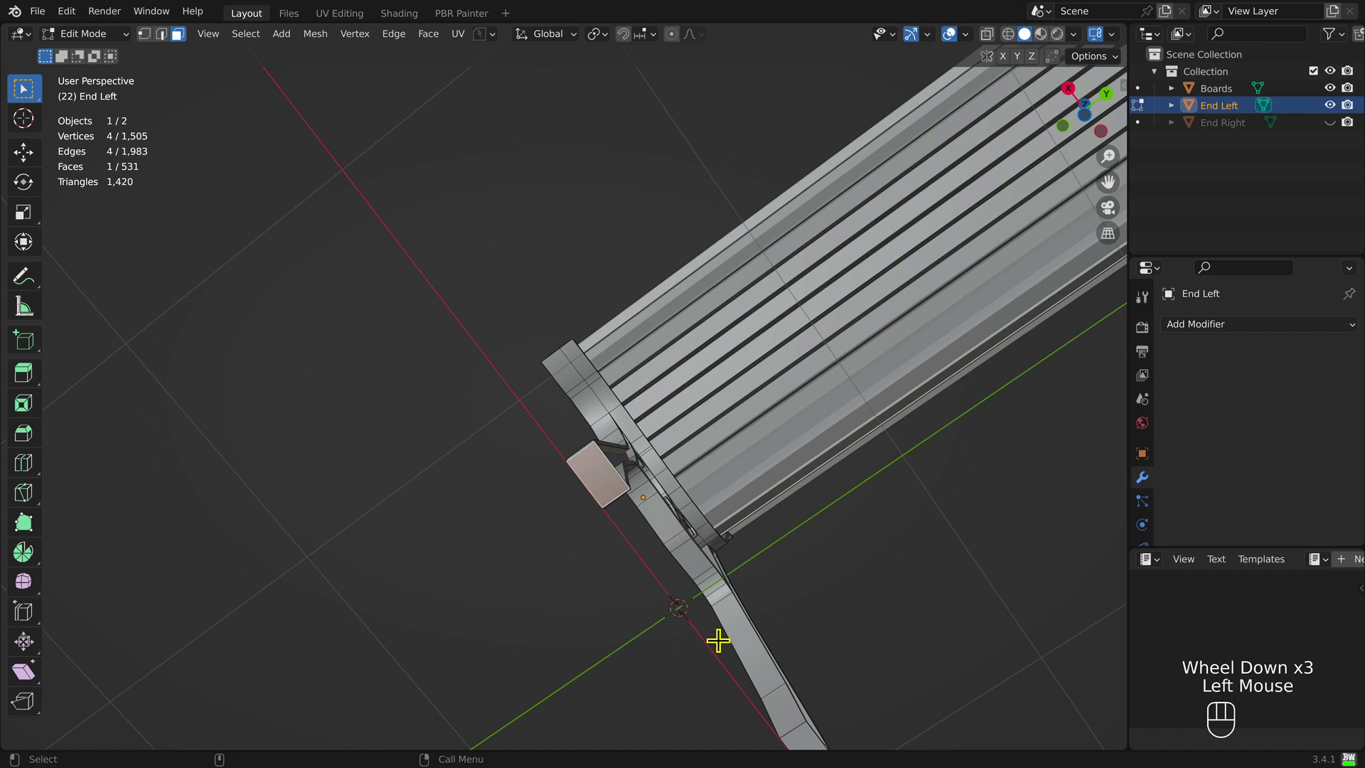
pyautogui.keyDown('alt'); pyautogui.keyDown('super'); pyautogui.moveTo(689, 605); pyautogui.dragTo(671, 548); pyautogui.keyUp('super'); pyautogui.keyUp('alt')
pyautogui.keyDown('shift'); pyautogui.click(764, 651); pyautogui.keyUp('shift')
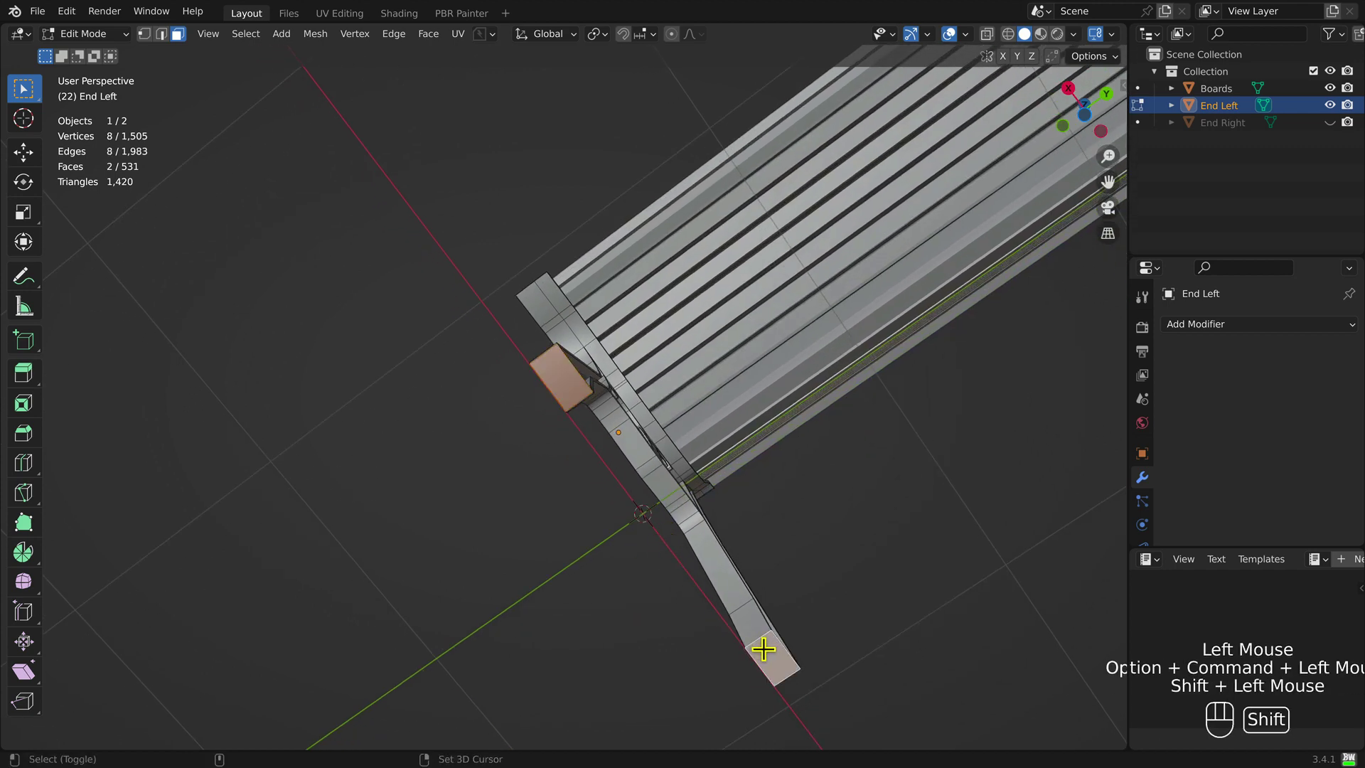
pyautogui.press('x')
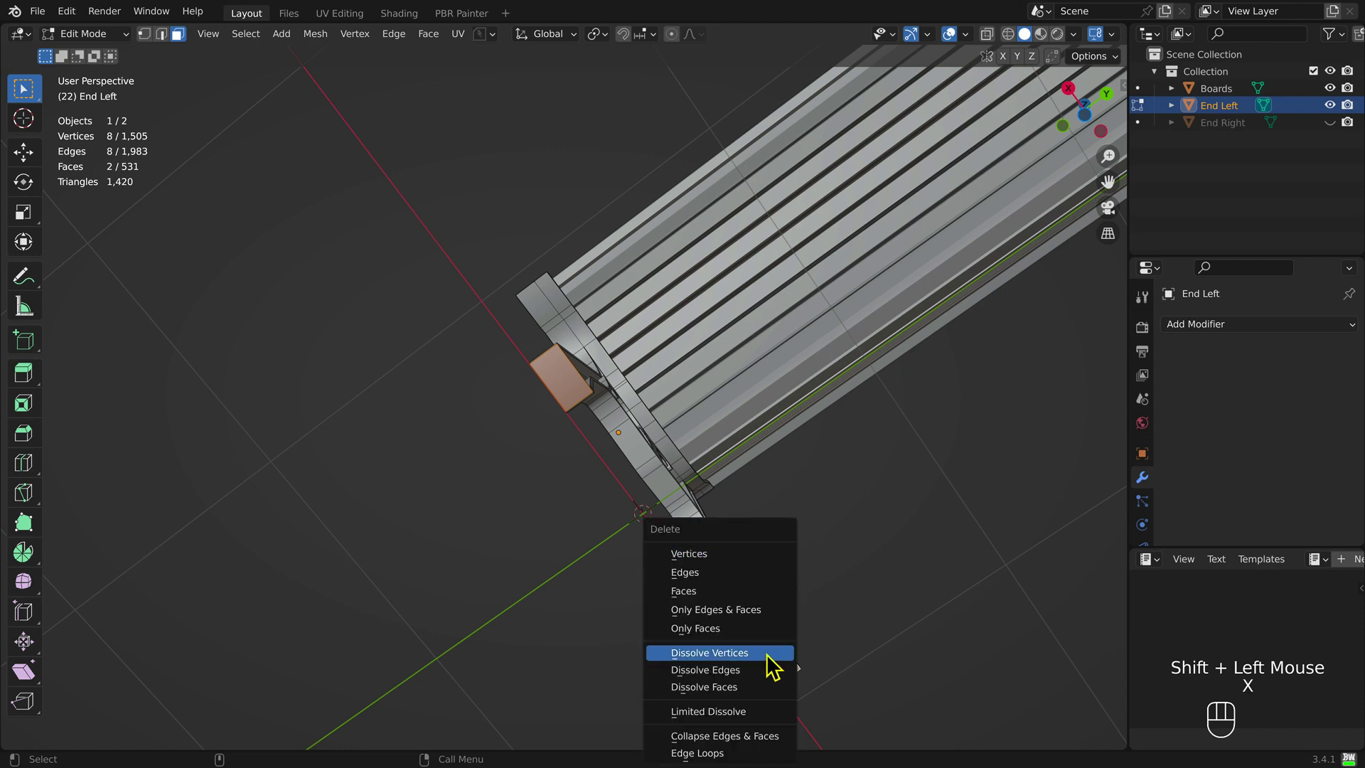
pyautogui.click(764, 651)
pyautogui.scroll(-5, 902, 590)
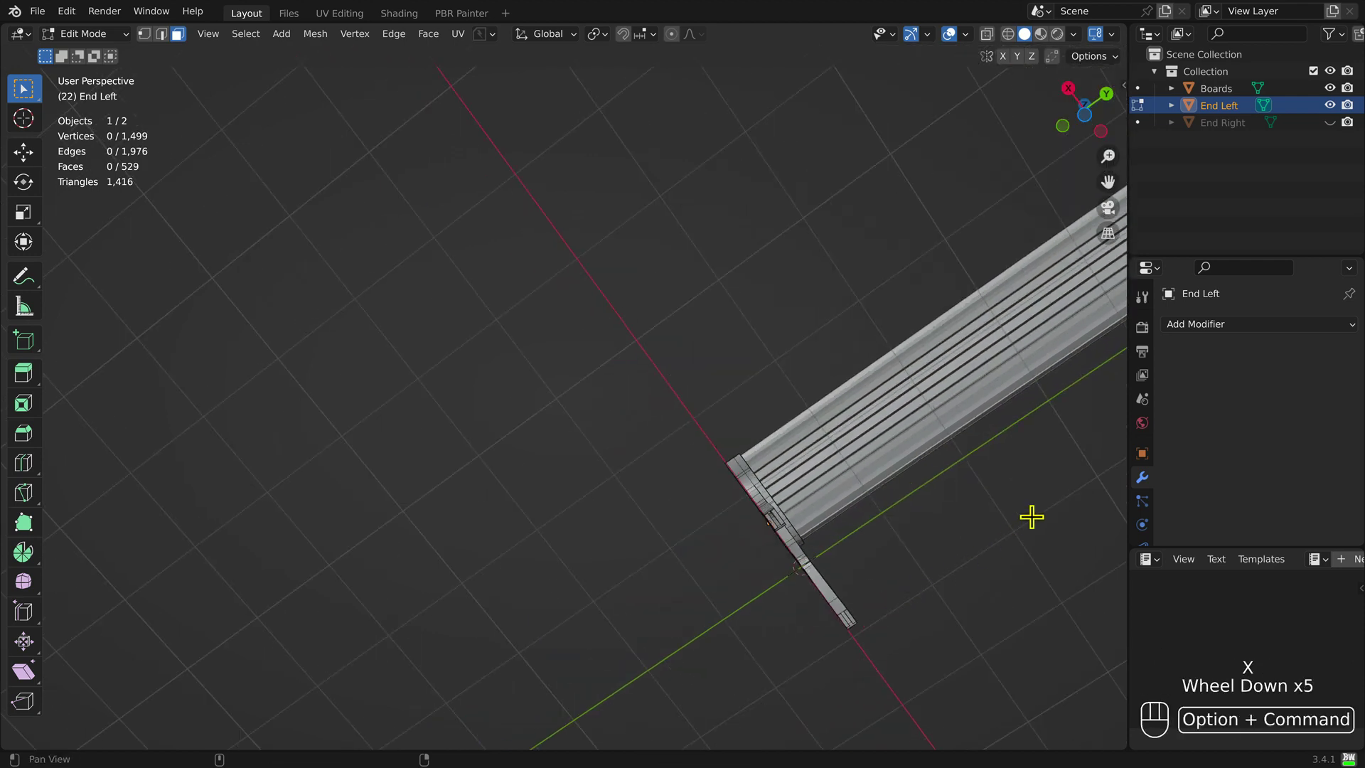
# Step: Show the End Right object again and switch mesh editing from End Left to End Right
pyautogui.keyDown('alt'); pyautogui.keyDown('super'); pyautogui.moveTo(1033, 515); pyautogui.dragTo(631, 600); pyautogui.keyUp('super'); pyautogui.keyUp('alt')
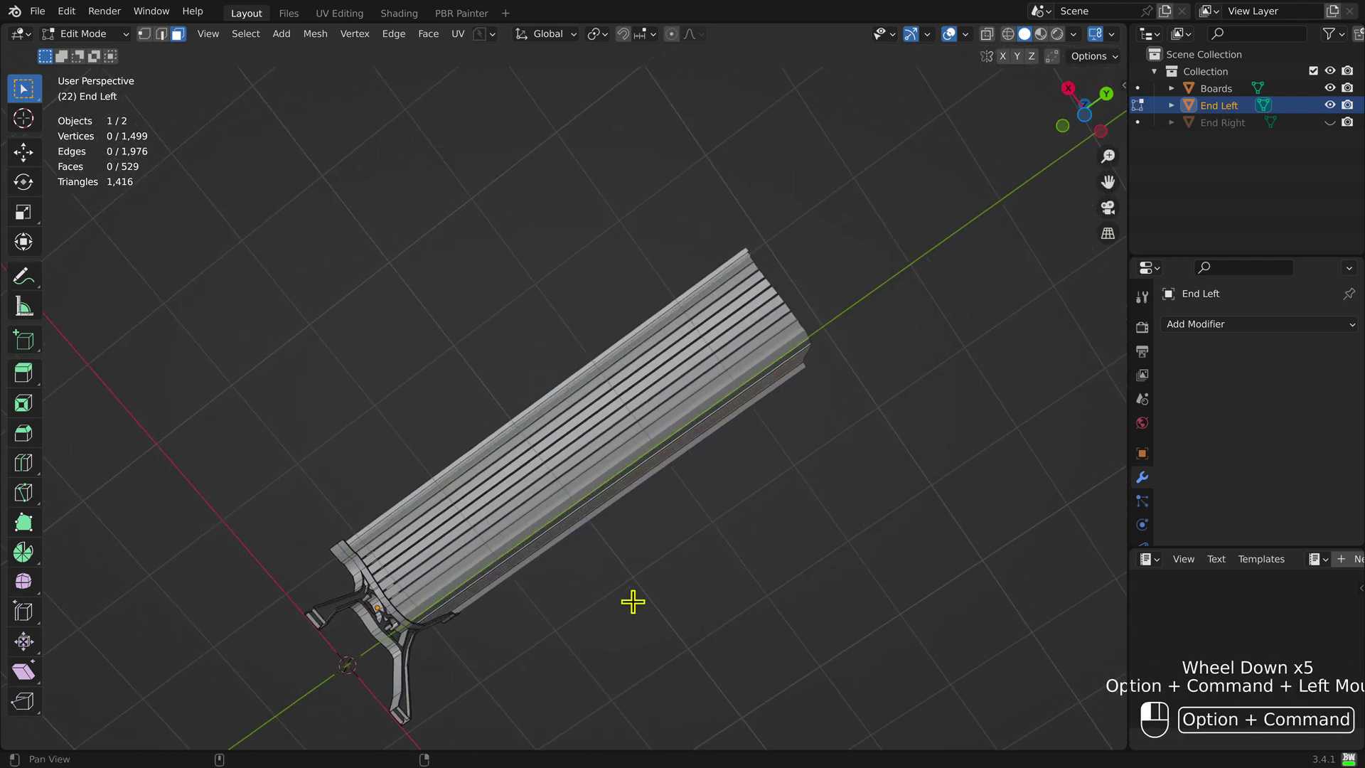
pyautogui.click(1330, 122)
pyautogui.click(1241, 125)
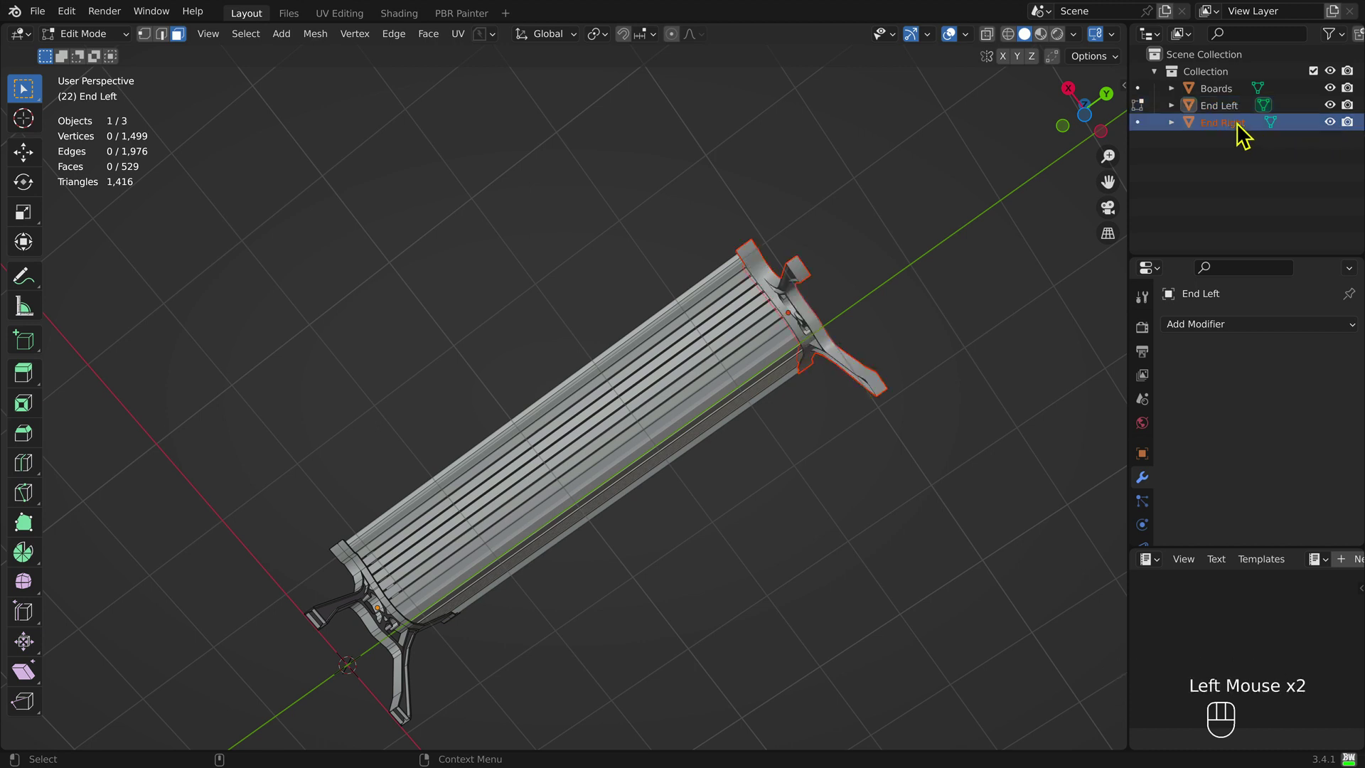
pyautogui.press('F1')
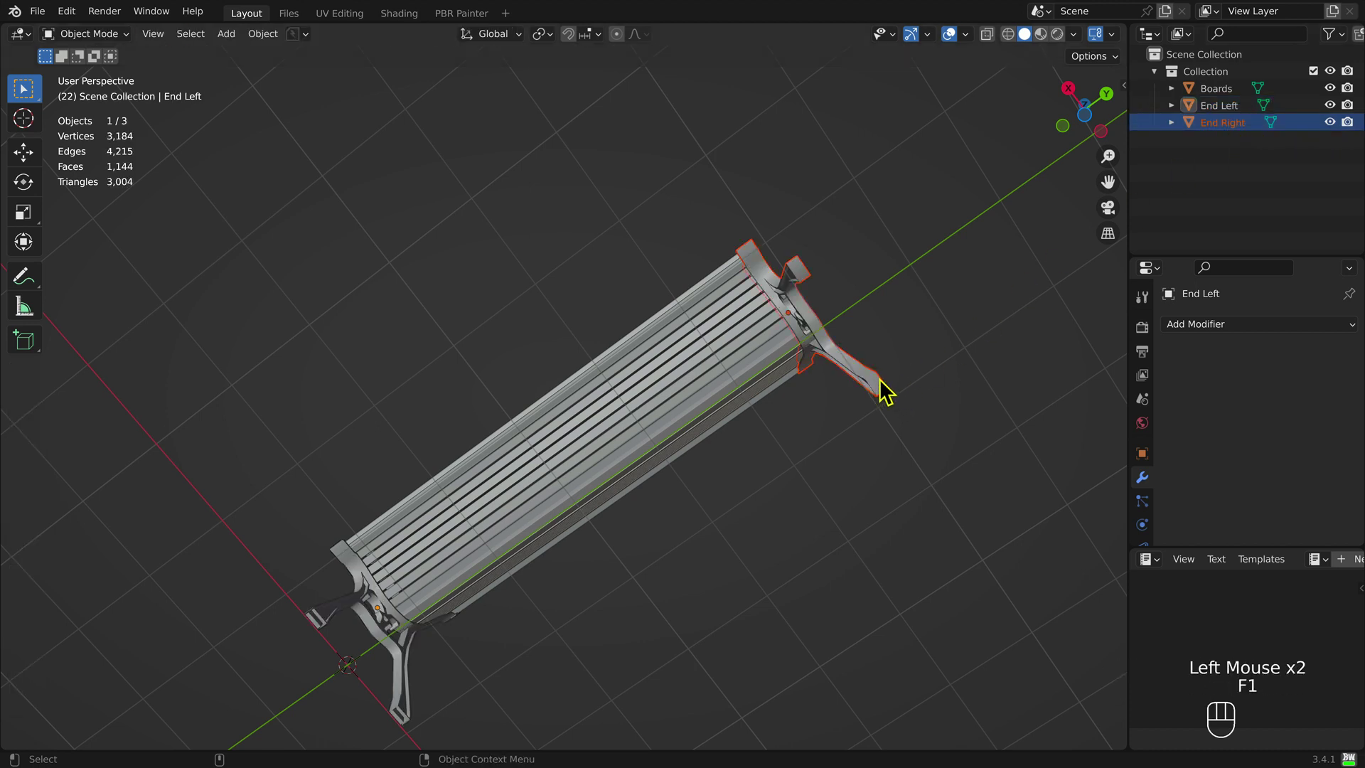
pyautogui.click(882, 388)
pyautogui.press('F2')
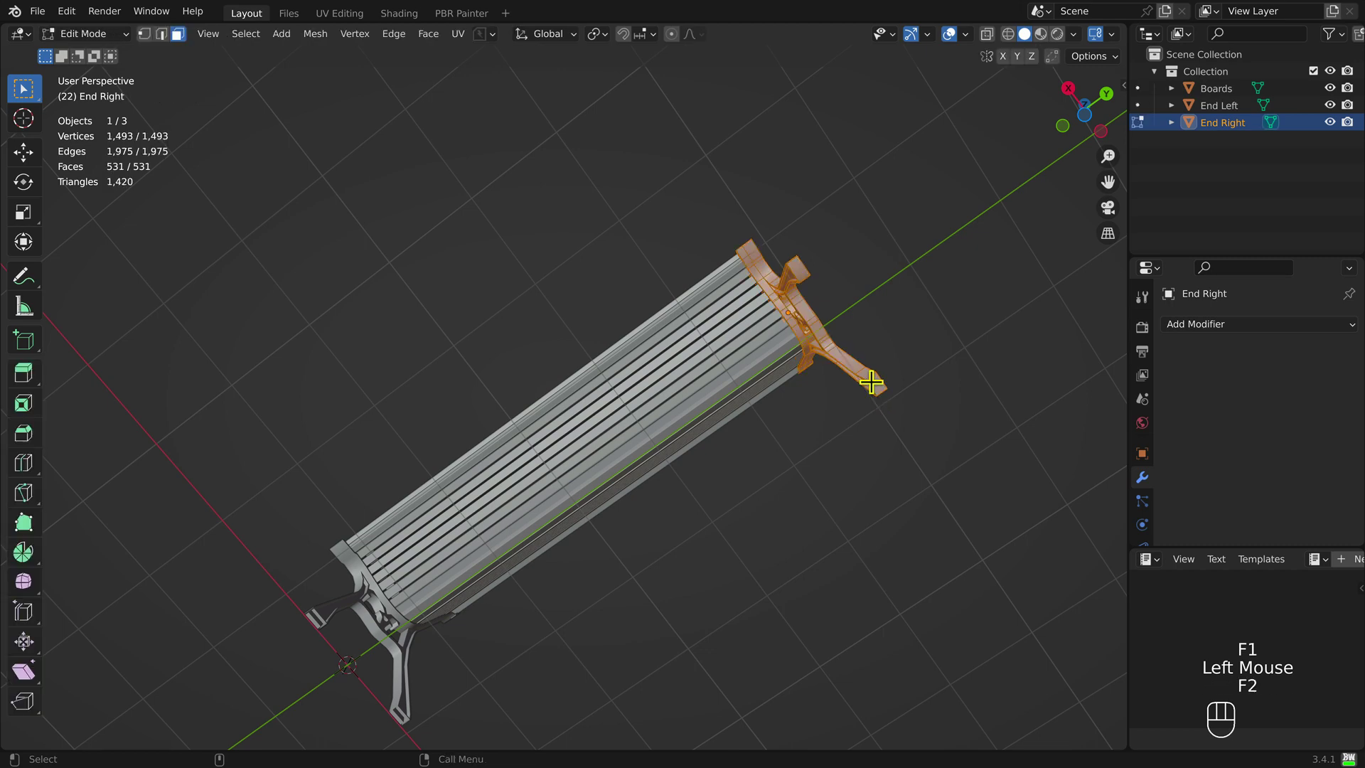
pyautogui.scroll(2, 867, 384)
pyautogui.scroll(2, 868, 384)
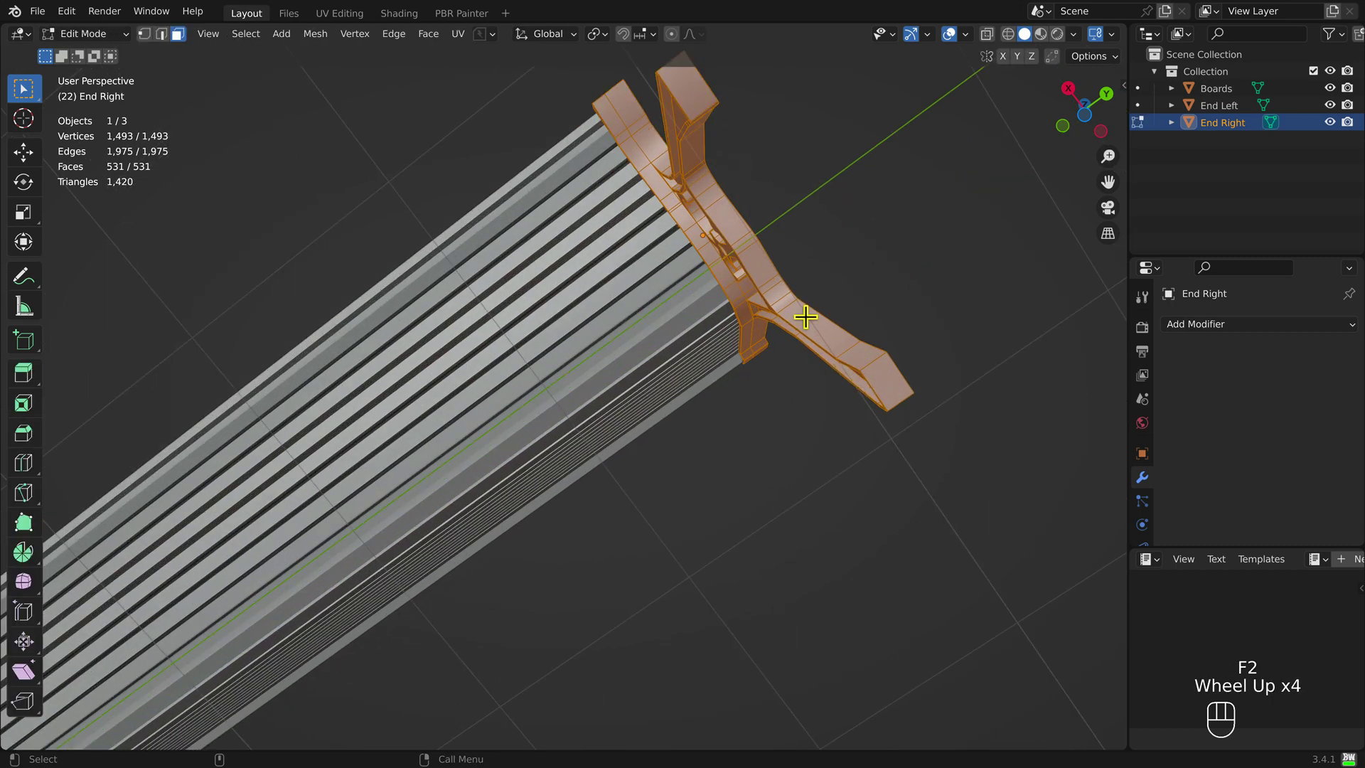
# Step: Delete the bottom faces of both feet on the End Right mesh
pyautogui.click(689, 95)
pyautogui.keyDown('shift'); pyautogui.click(882, 383); pyautogui.keyUp('shift')
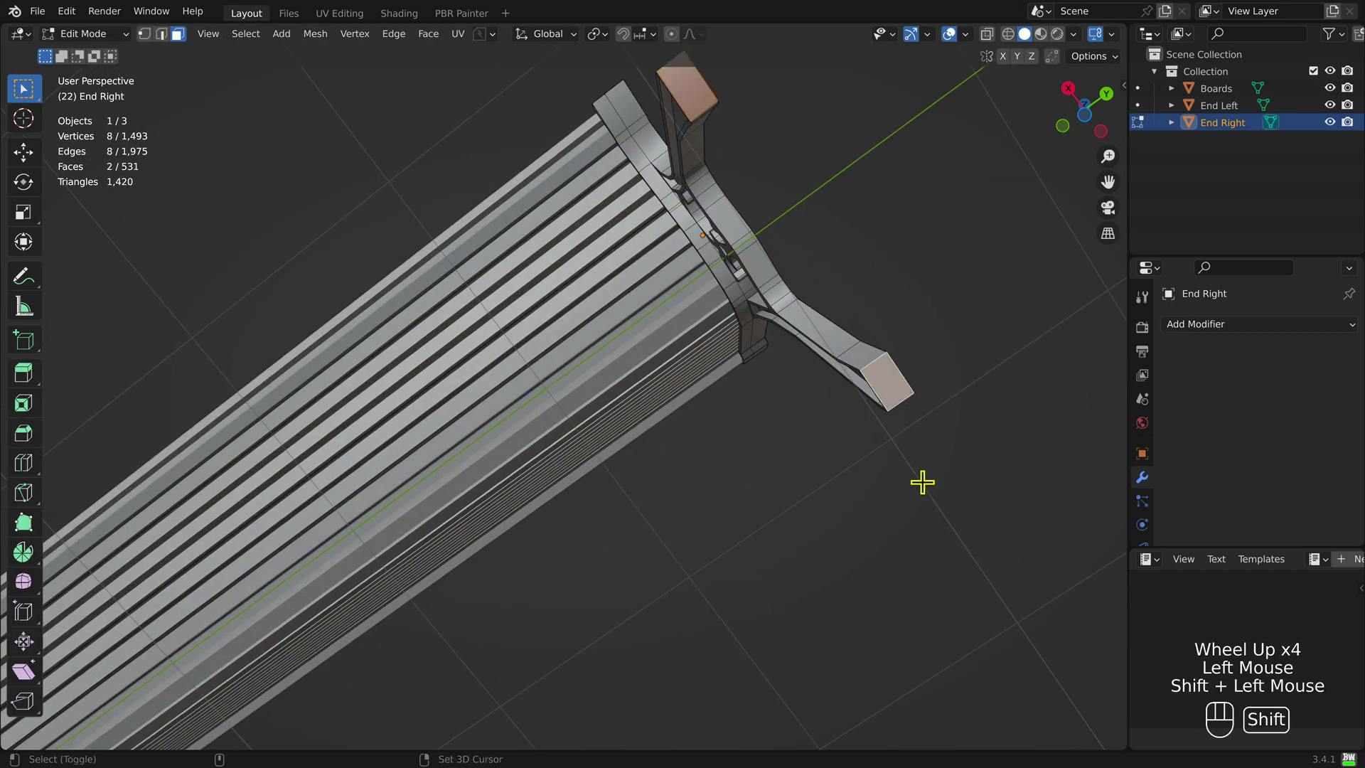
pyautogui.press('x')
pyautogui.click(921, 552)
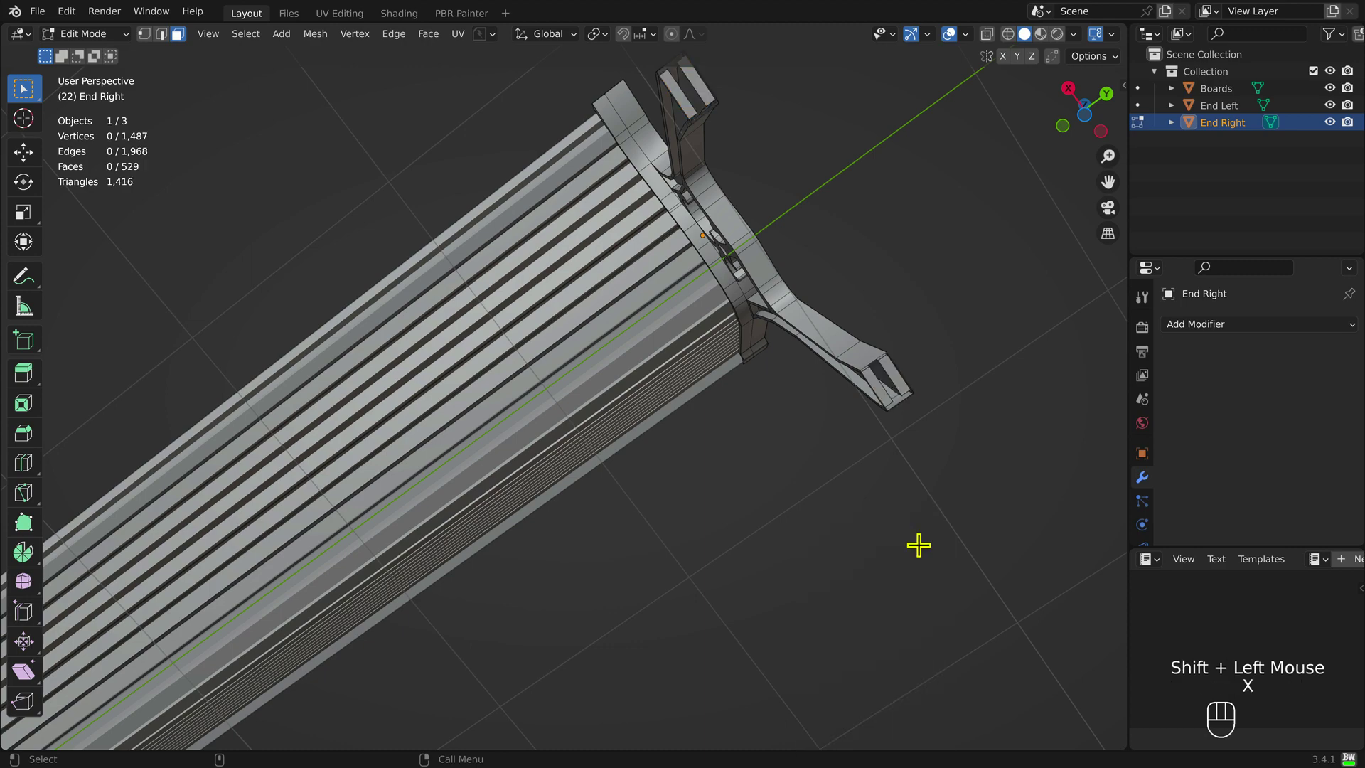
pyautogui.press('KP_1')
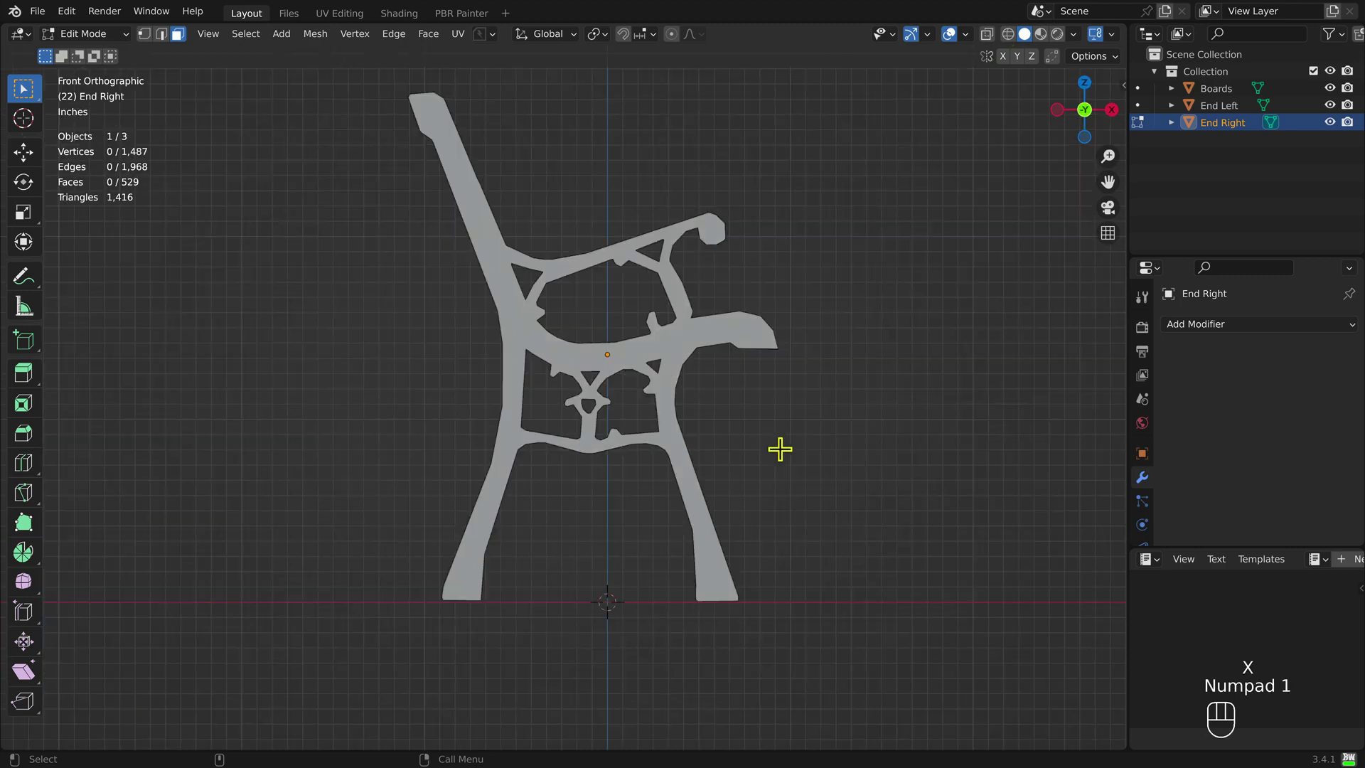
pyautogui.keyDown('alt'); pyautogui.moveTo(911, 479); pyautogui.dragTo(602, 517); pyautogui.keyUp('alt')
pyautogui.scroll(-2, 623, 517)
pyautogui.scroll(-1, 623, 517)
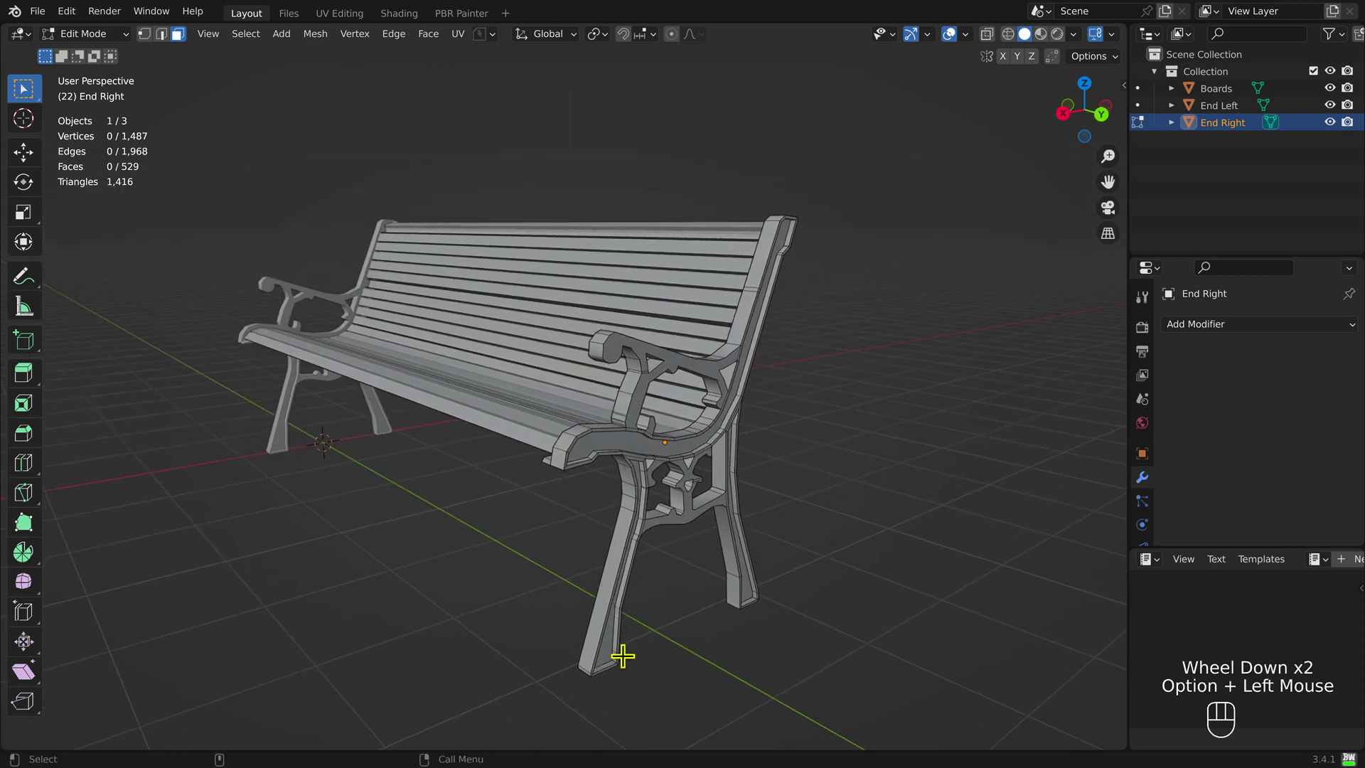
pyautogui.hotkey('shift', 'Tab')
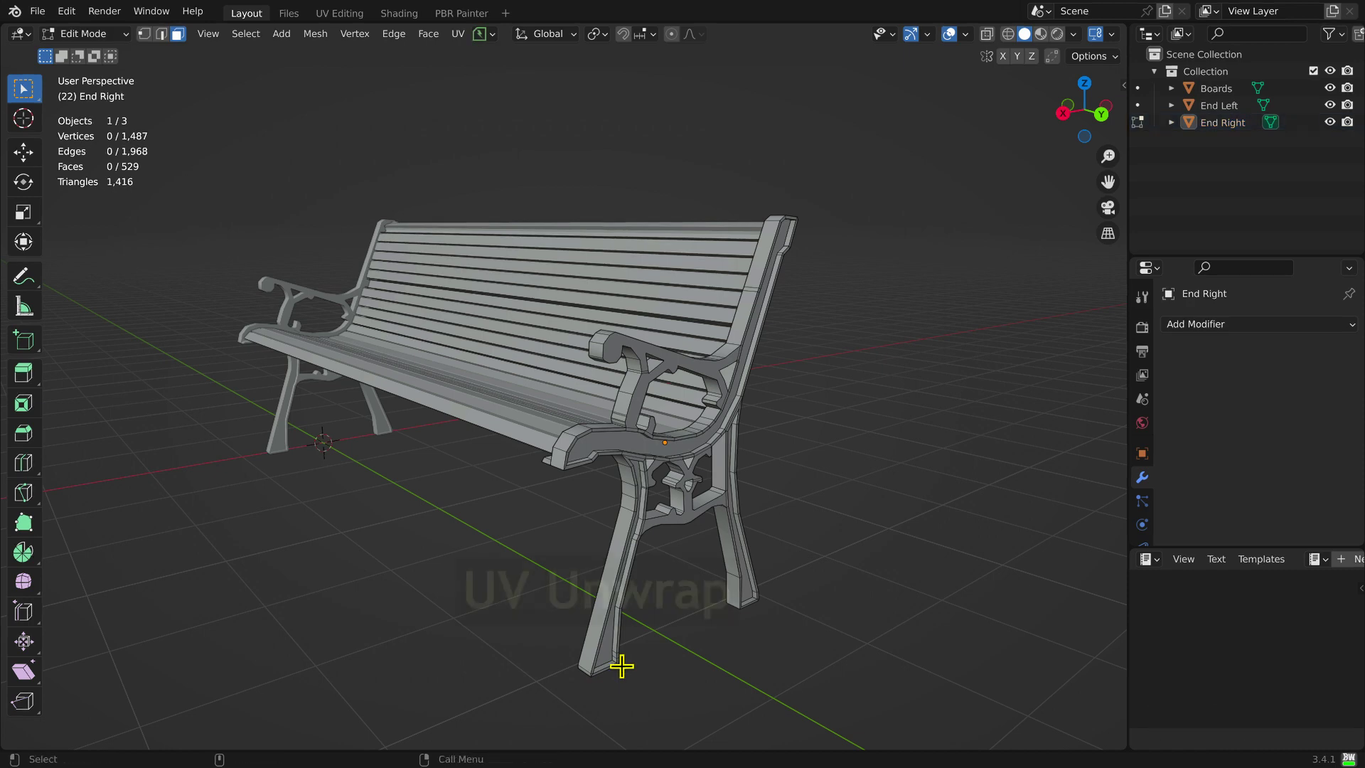
# Step: Switch to the UV Editing workspace and create a blank 1024 × 1024 px image named UV Map
pyautogui.click(340, 13)
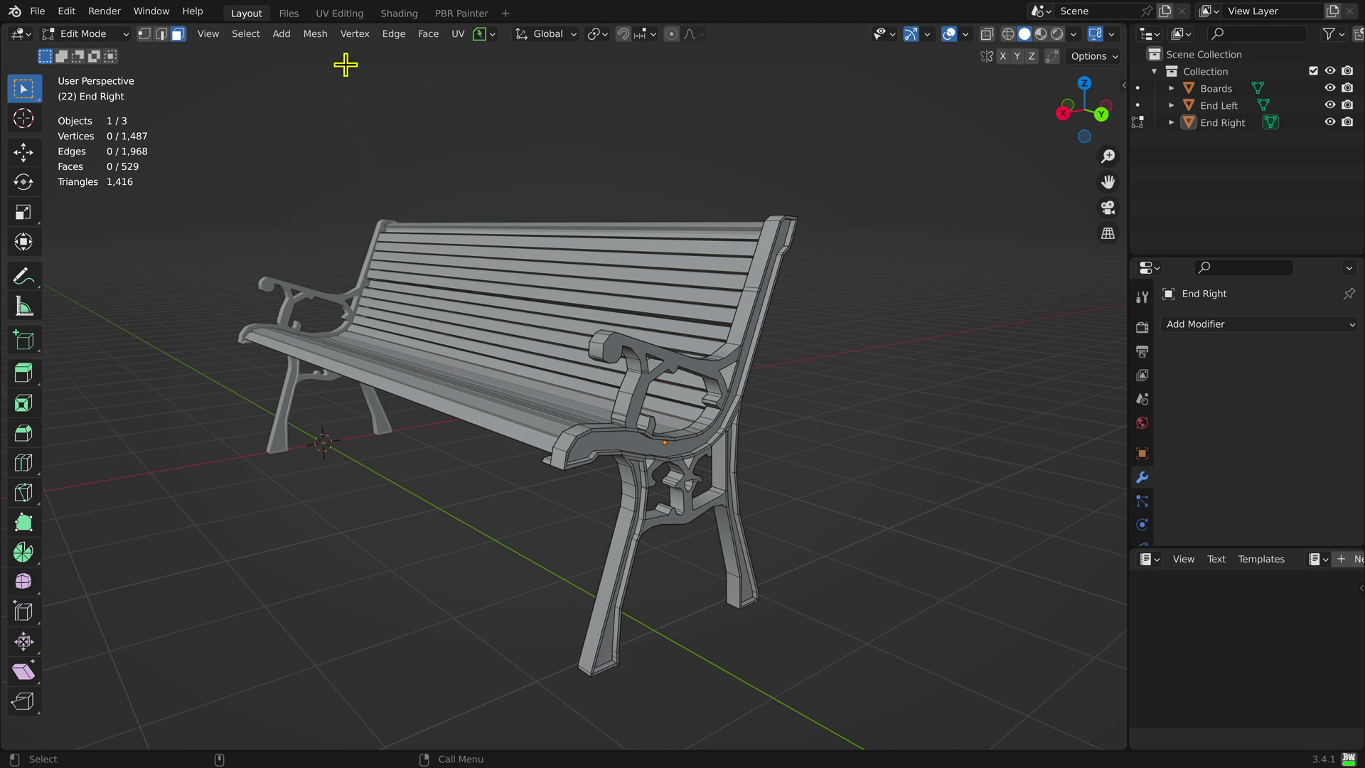
pyautogui.click(340, 13)
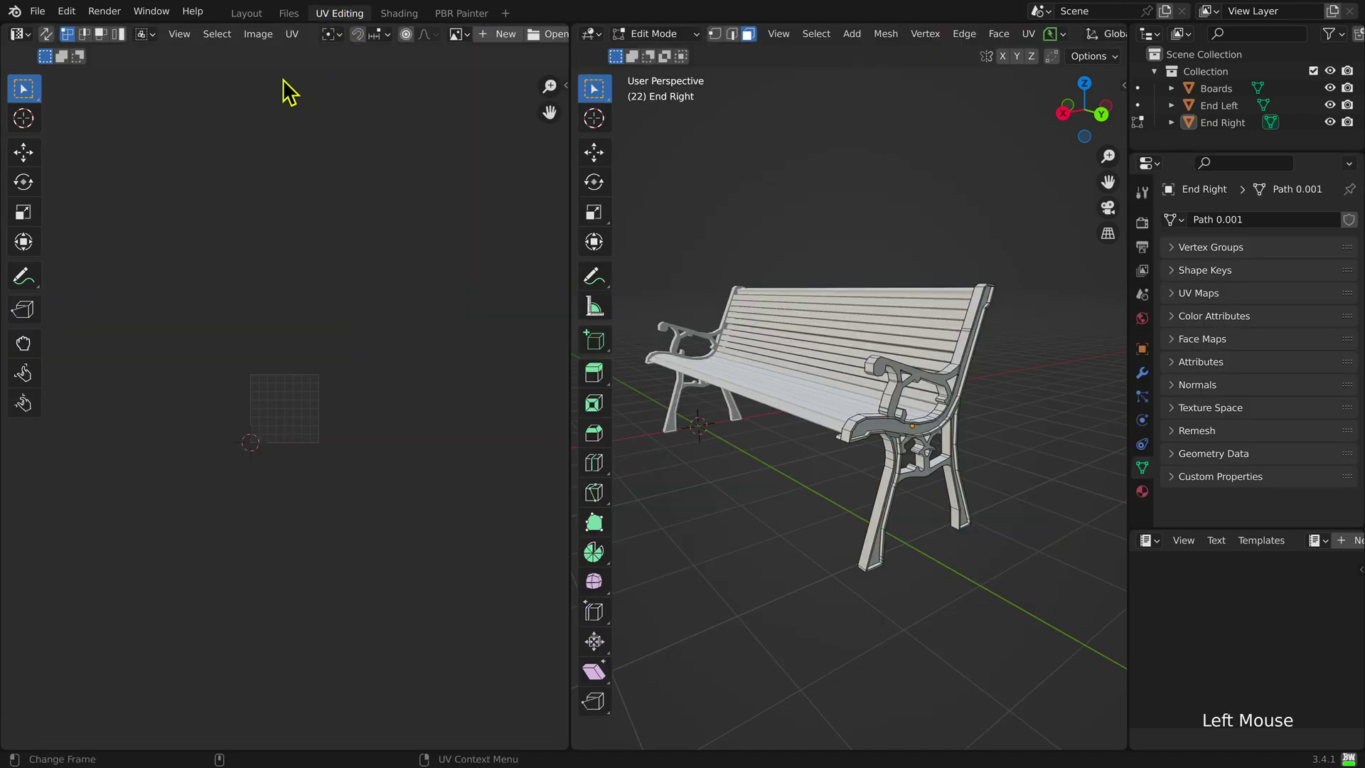
pyautogui.click(260, 39)
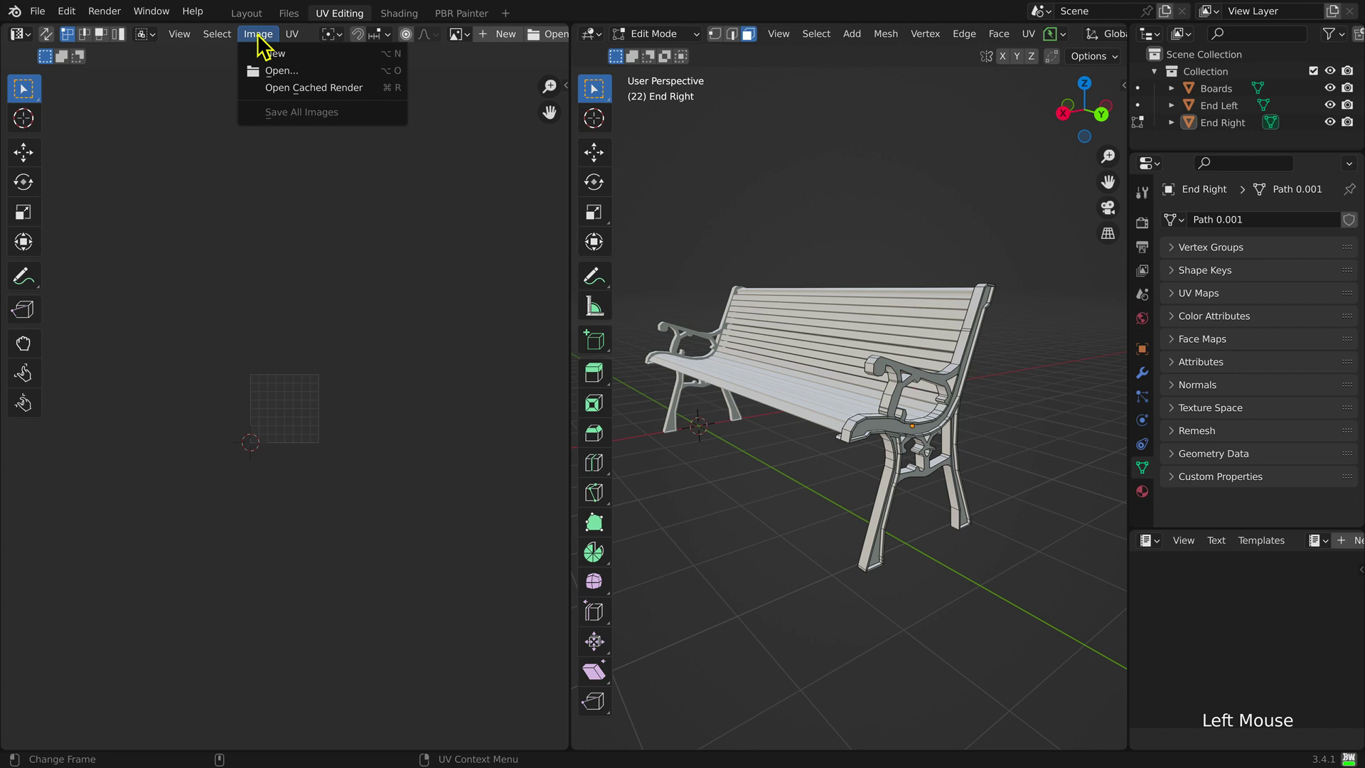
pyautogui.click(354, 55)
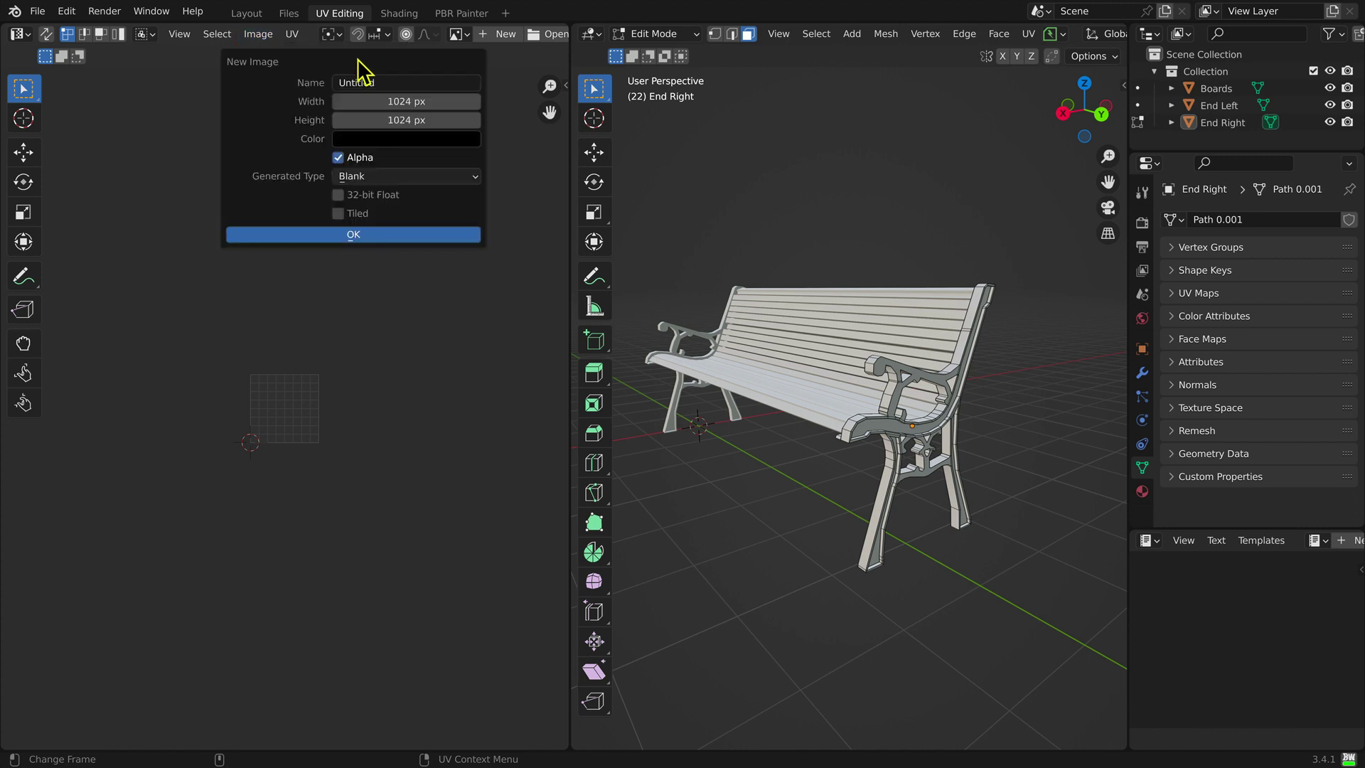
pyautogui.click(367, 82)
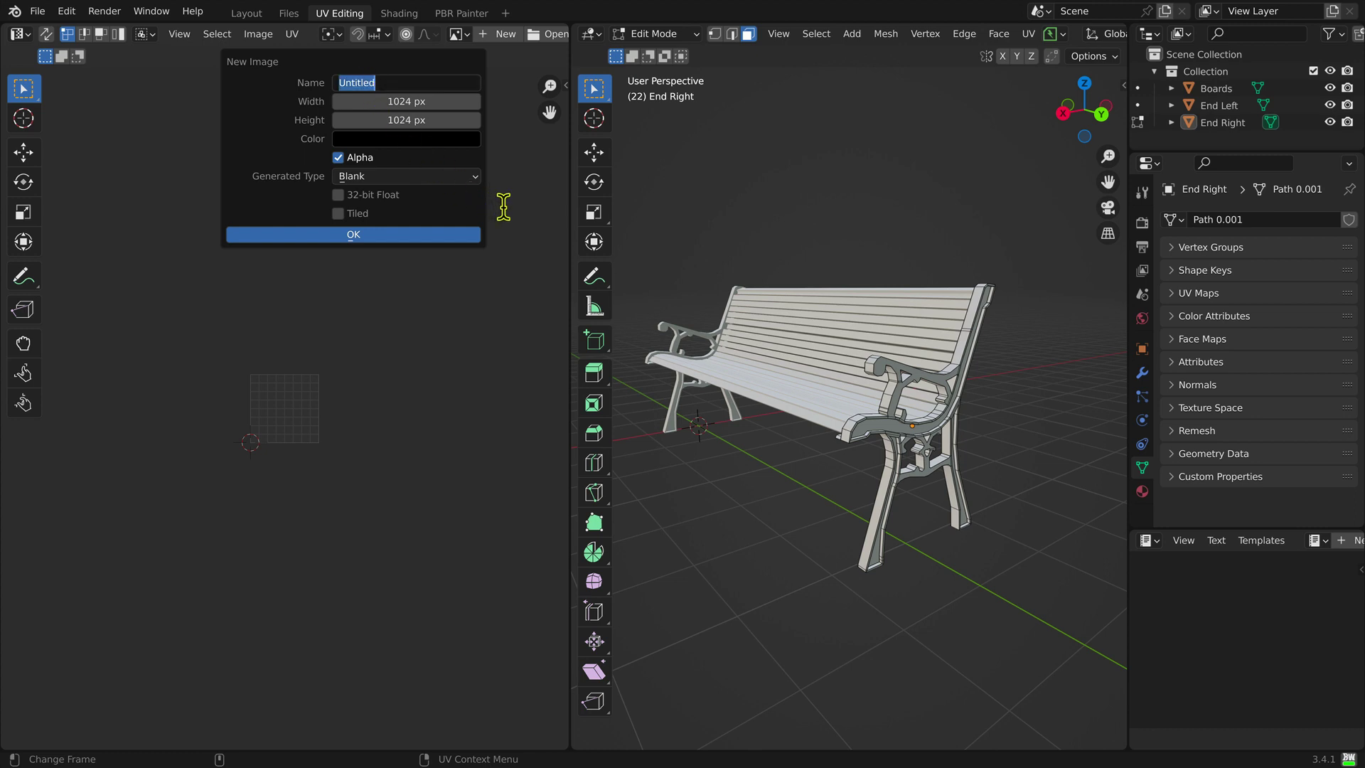
pyautogui.write('UV Map')
pyautogui.click(339, 234)
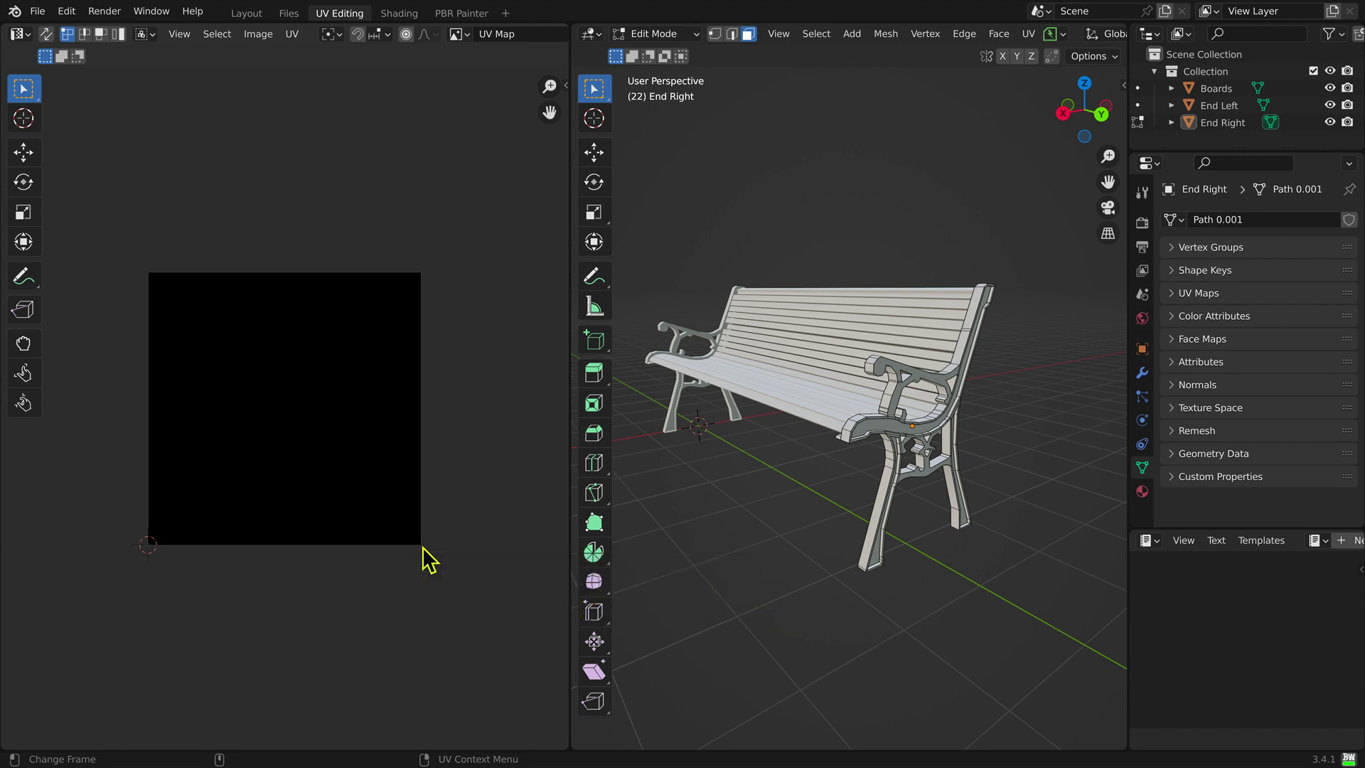
# Step: Leave the End Right mesh, hide both end frames, and open the Boards mesh for editing
pyautogui.press('F1')
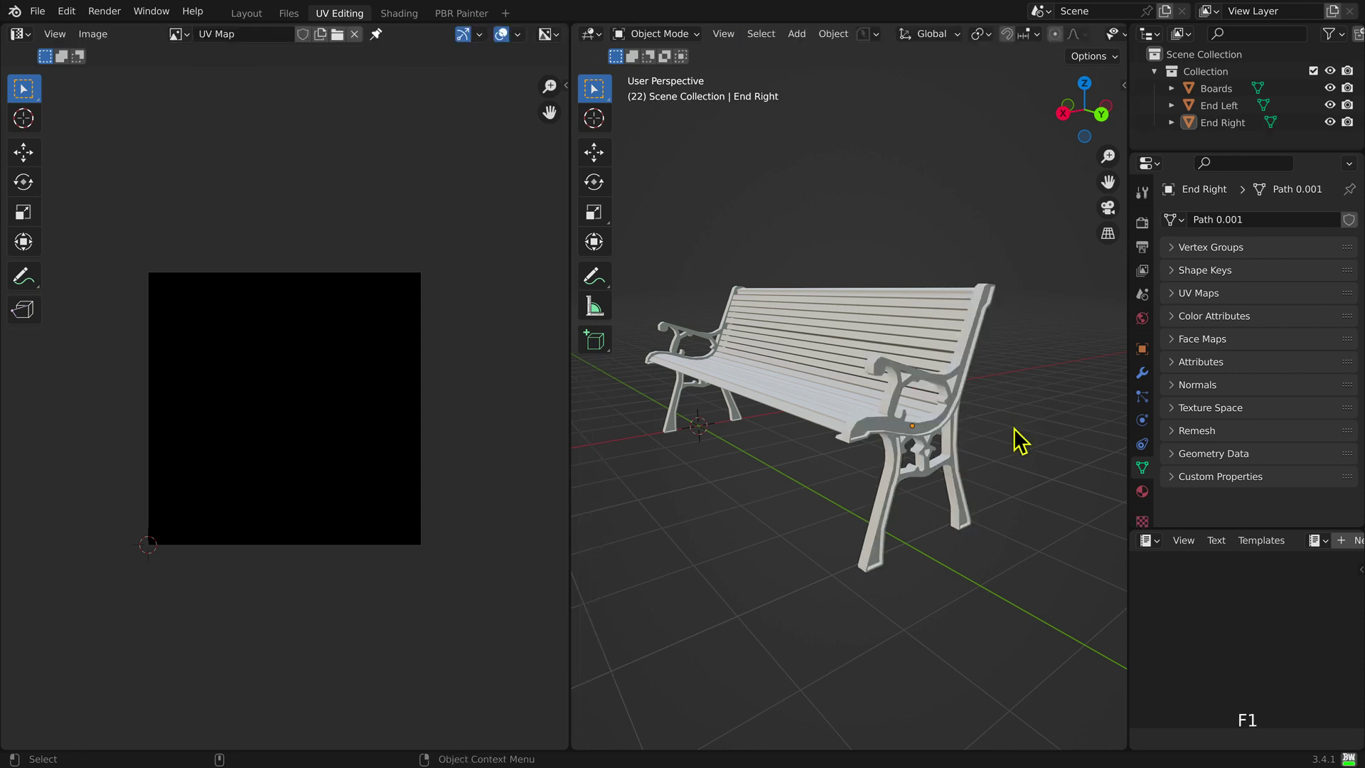
pyautogui.click(1330, 122)
pyautogui.click(1329, 105)
pyautogui.click(1225, 89)
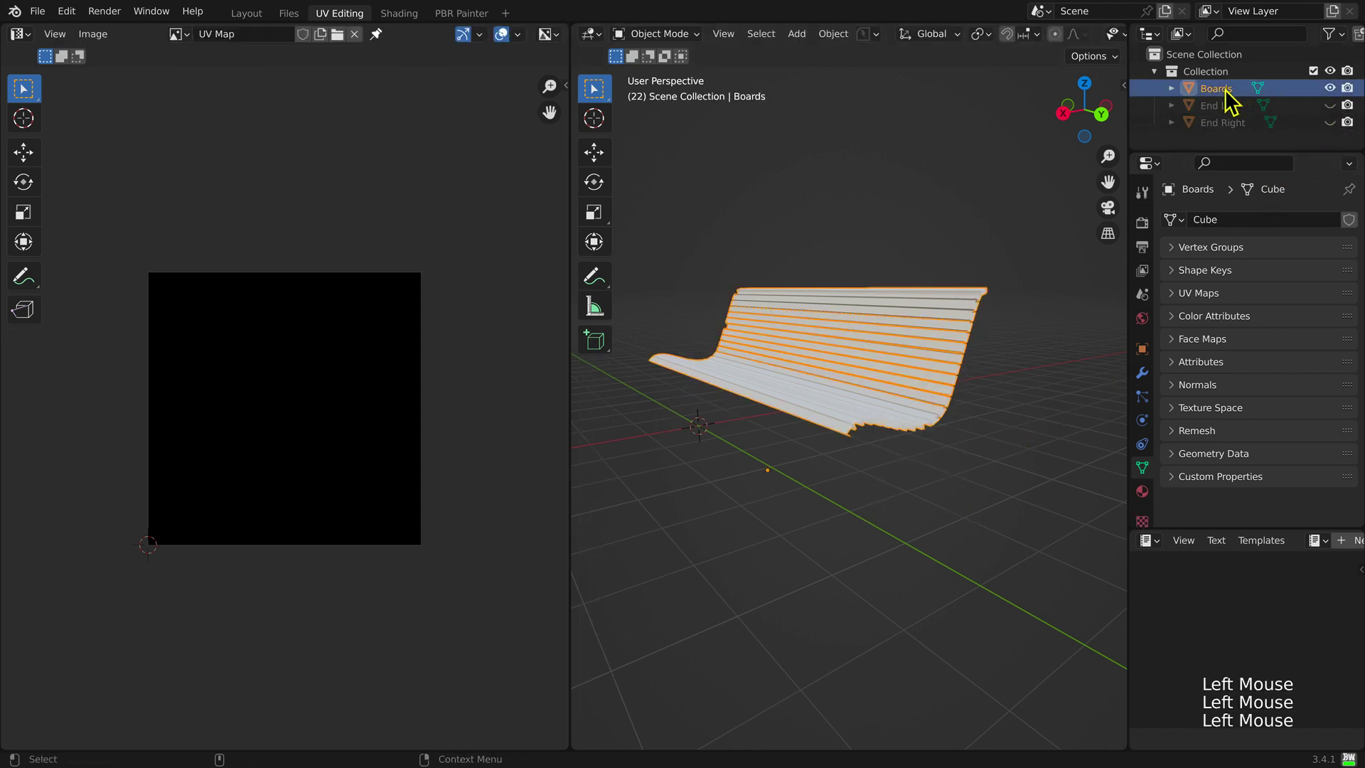
pyautogui.press('F2')
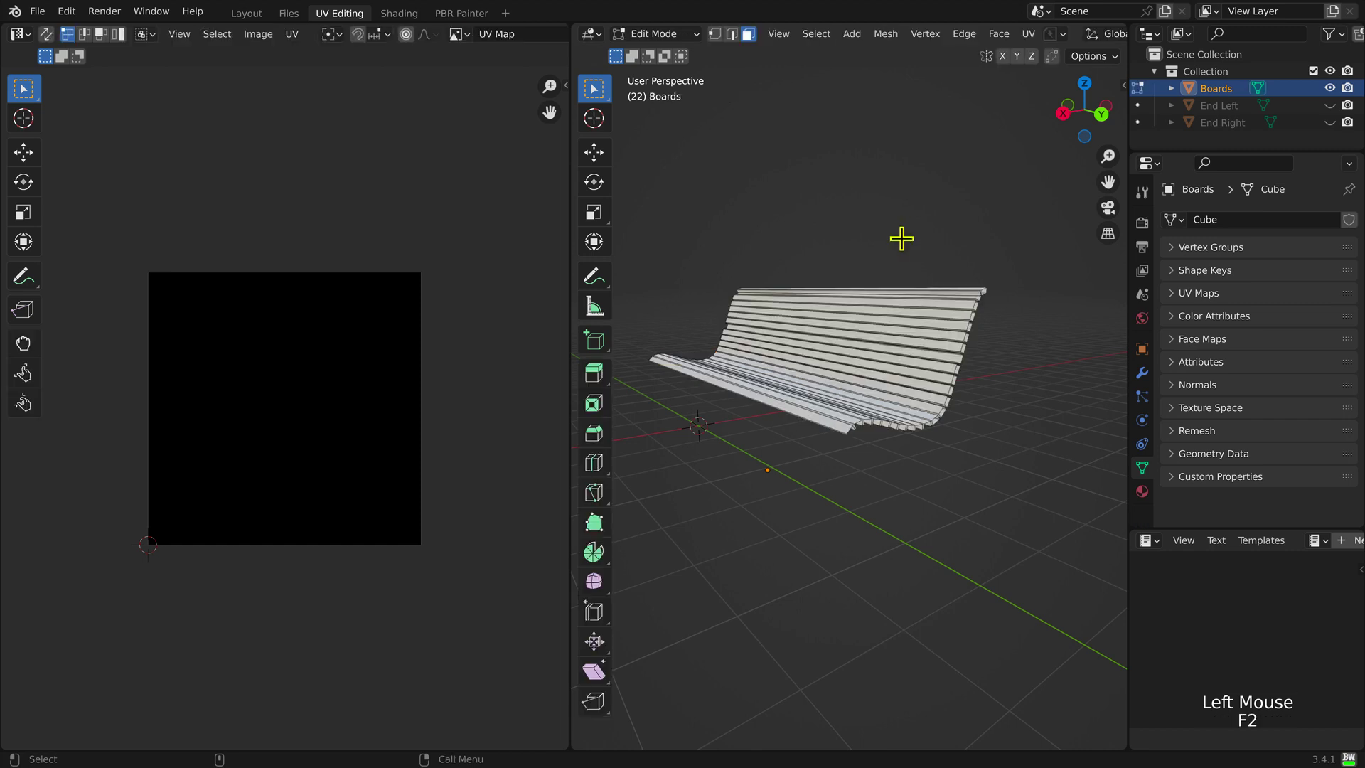
# Step: Unwrap all faces of the Boards mesh with Smart UV Project, using an island margin of 0.006
pyautogui.press('a')
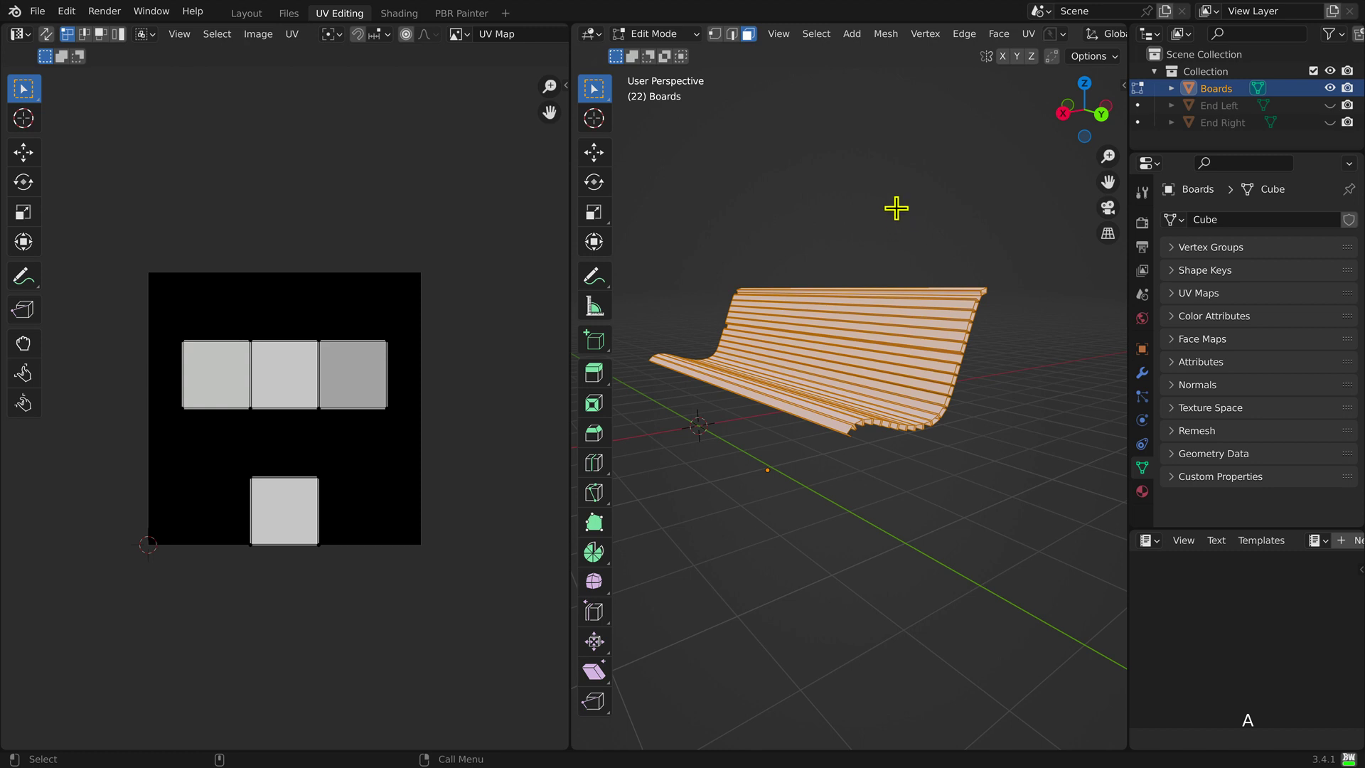
pyautogui.press('u')
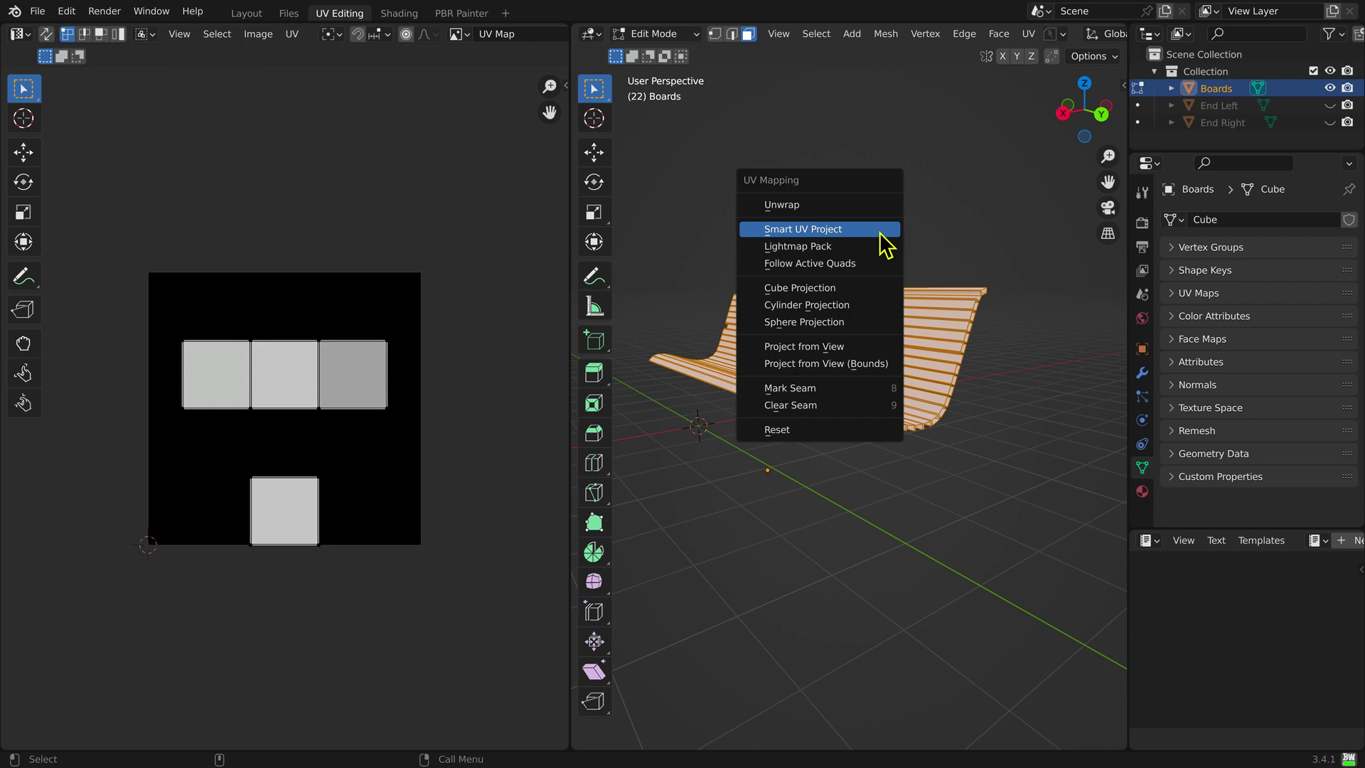
pyautogui.click(880, 232)
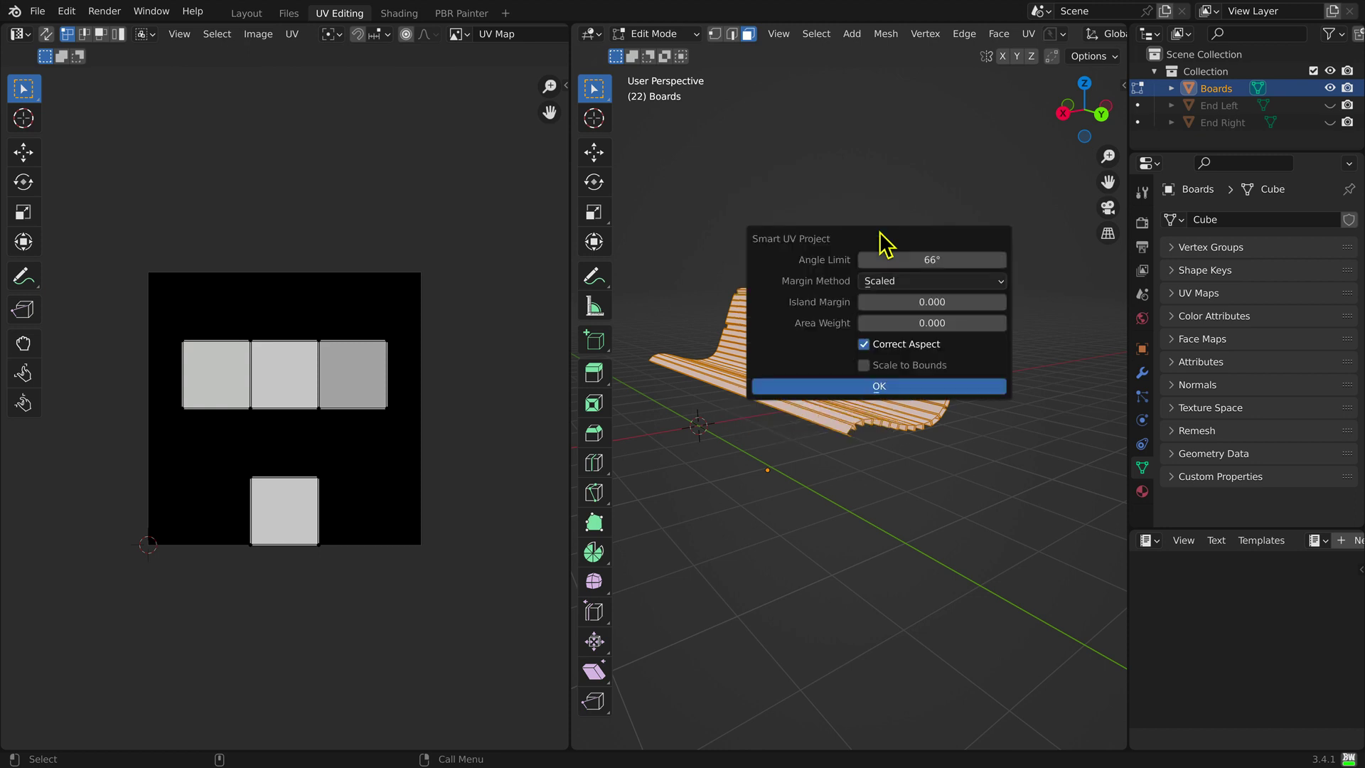
pyautogui.click(922, 304)
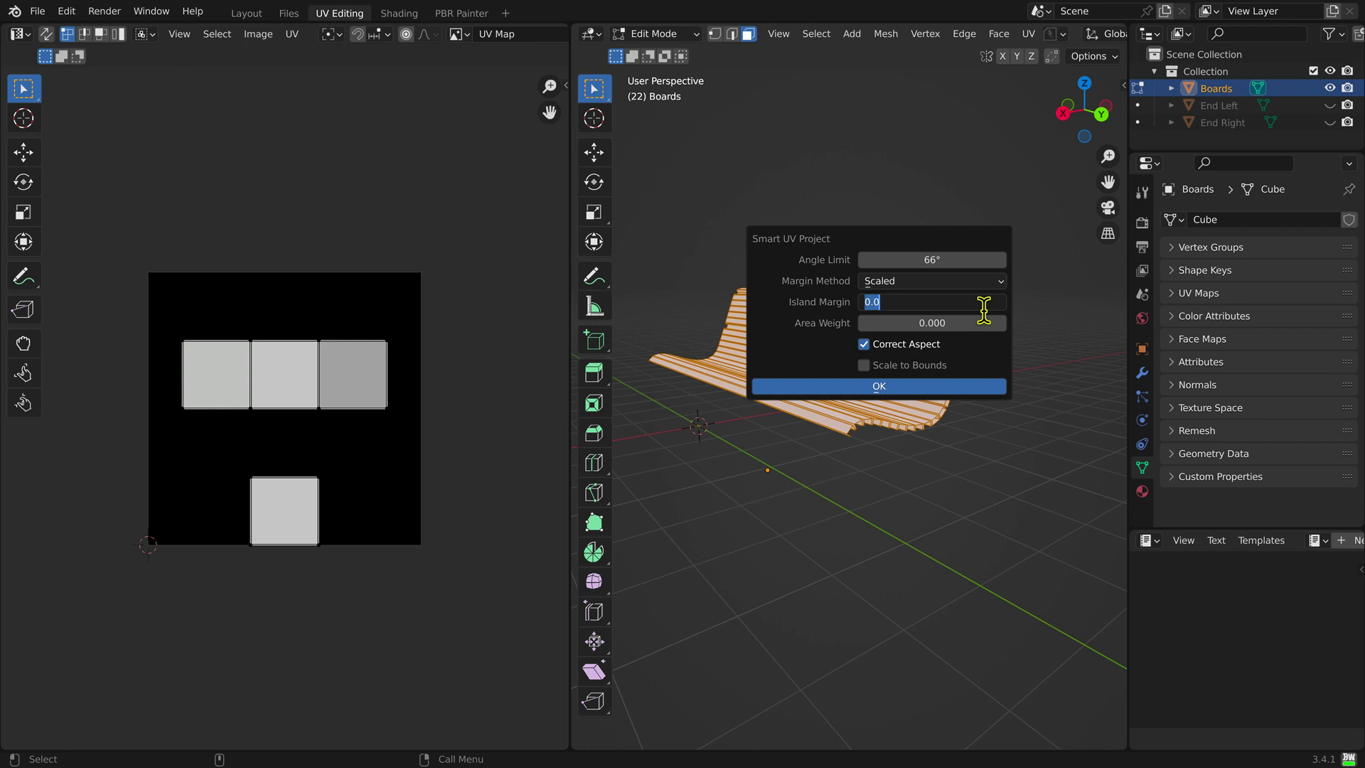
pyautogui.write('0.006')
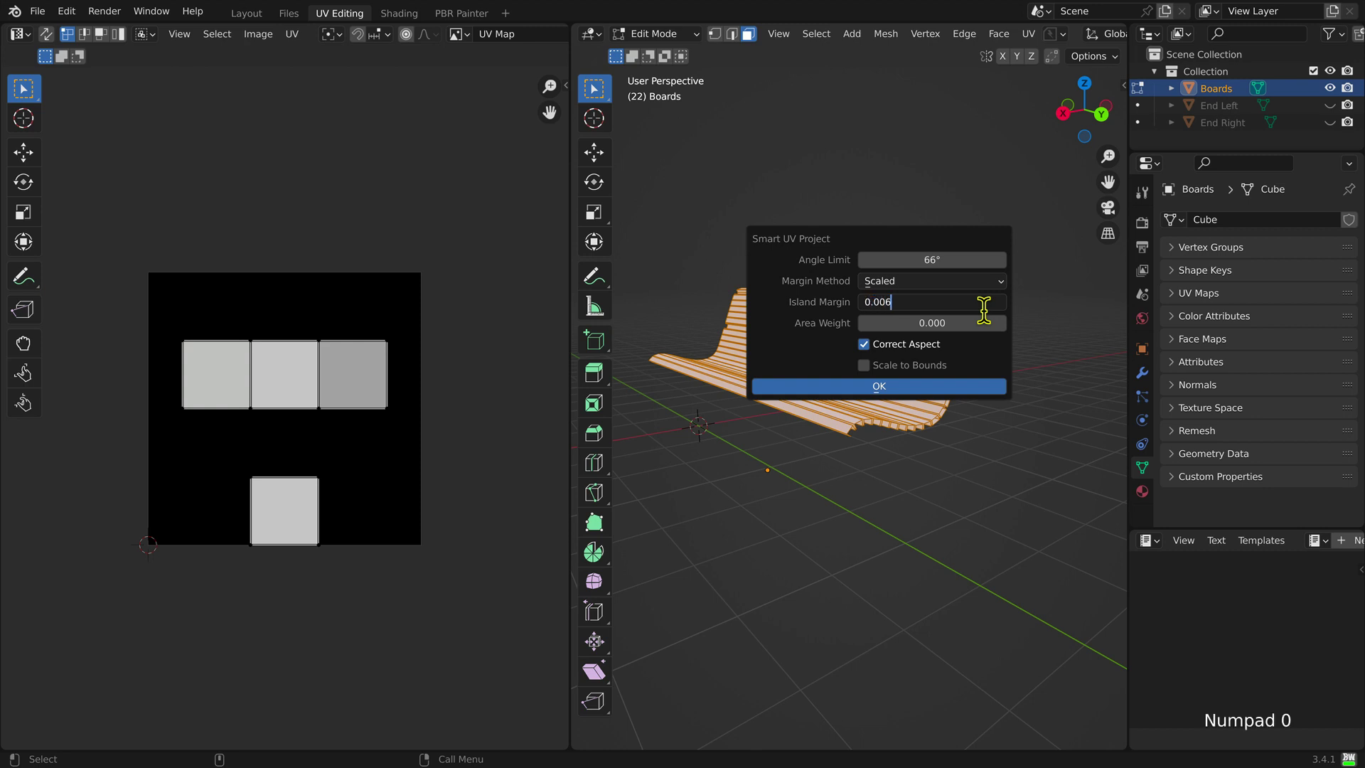
pyautogui.press('Return')
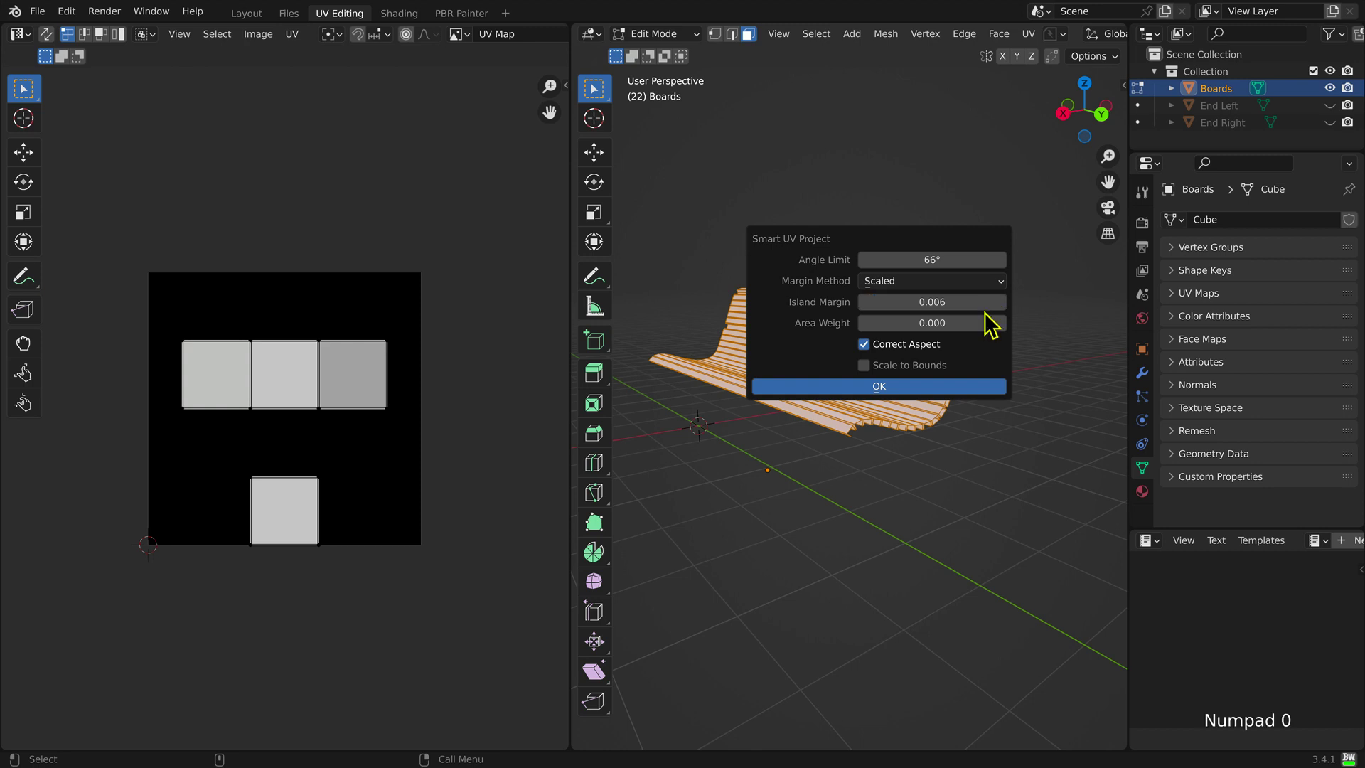
pyautogui.click(865, 385)
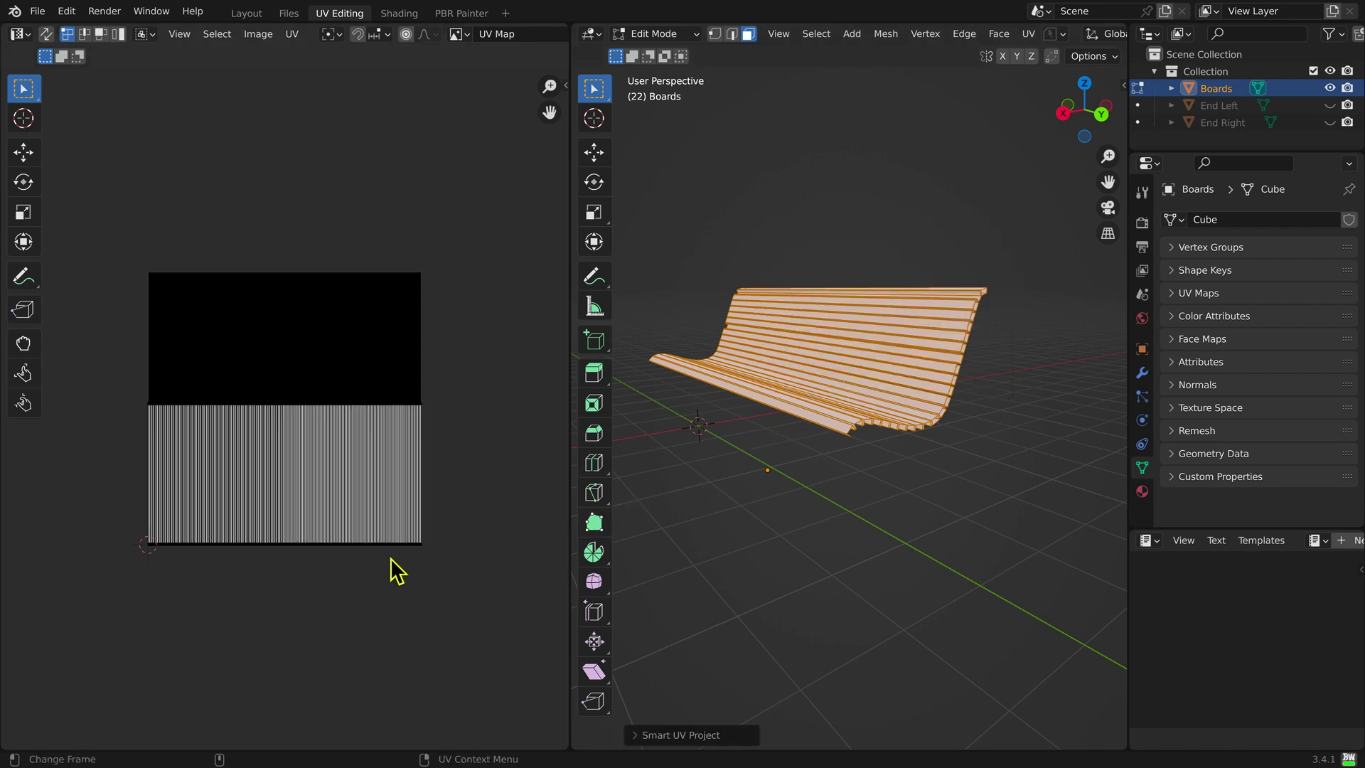
pyautogui.scroll(2, 384, 566)
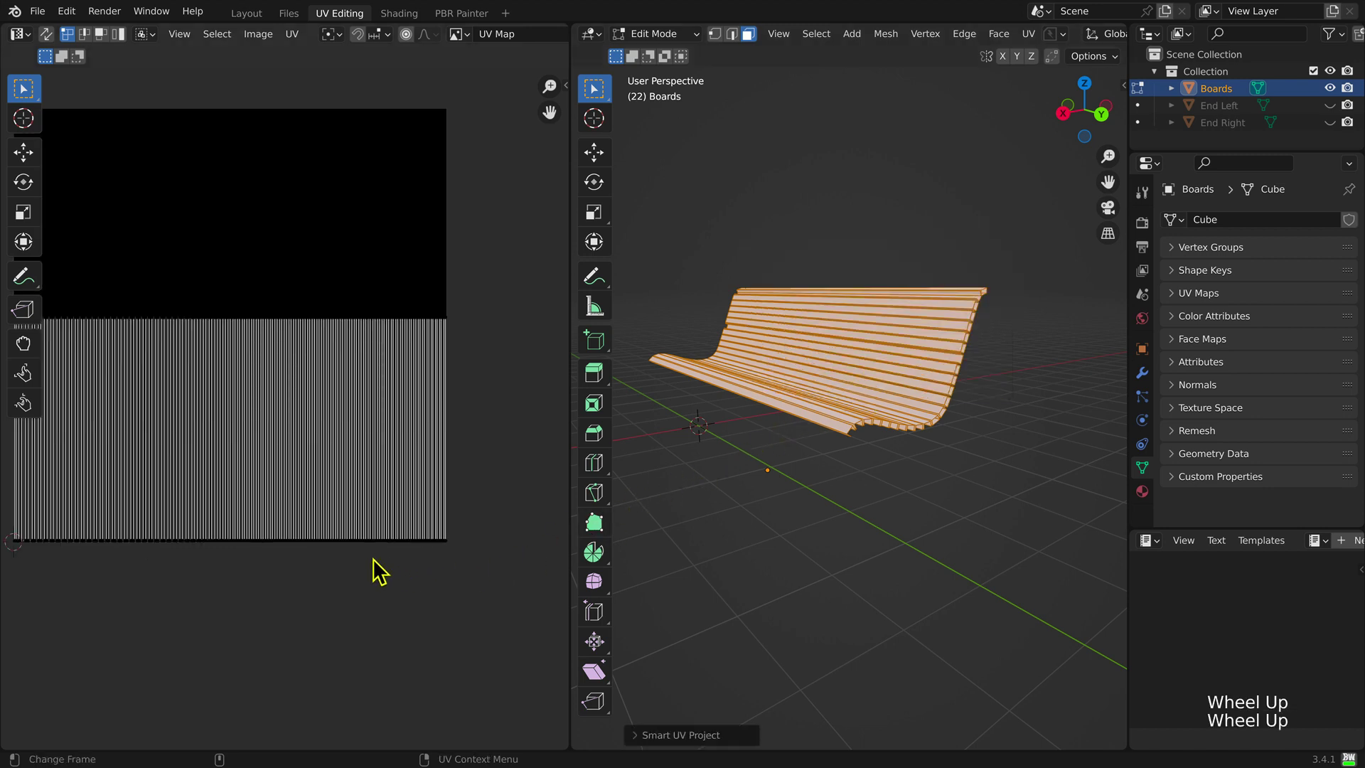
pyautogui.keyDown('alt'); pyautogui.keyDown('super'); pyautogui.moveTo(376, 574); pyautogui.dragTo(426, 573); pyautogui.keyUp('super'); pyautogui.keyUp('alt')
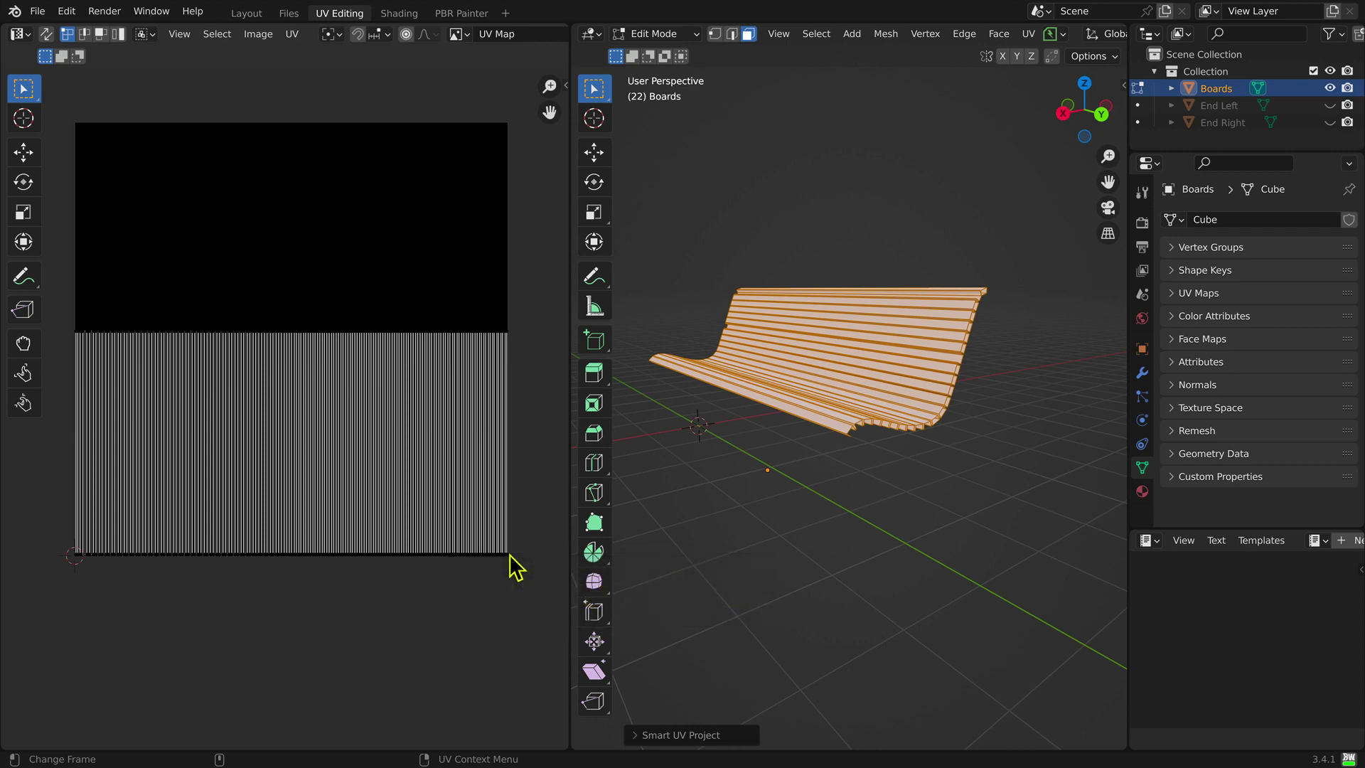
# Step: Leave the Boards mesh, show End Right and End Left again, and hide Boards
pyautogui.click(770, 538)
pyautogui.press('F1')
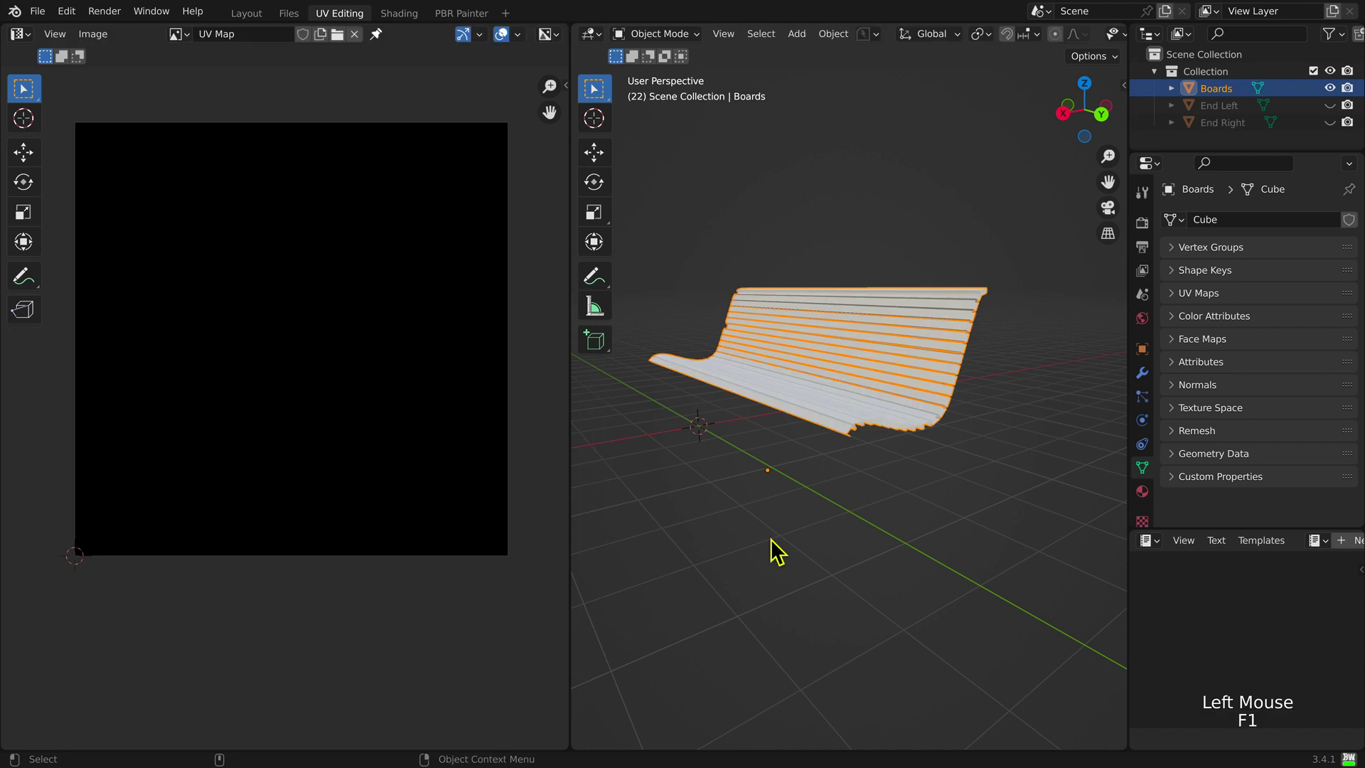
pyautogui.click(1329, 122)
pyautogui.click(1330, 104)
pyautogui.click(1329, 88)
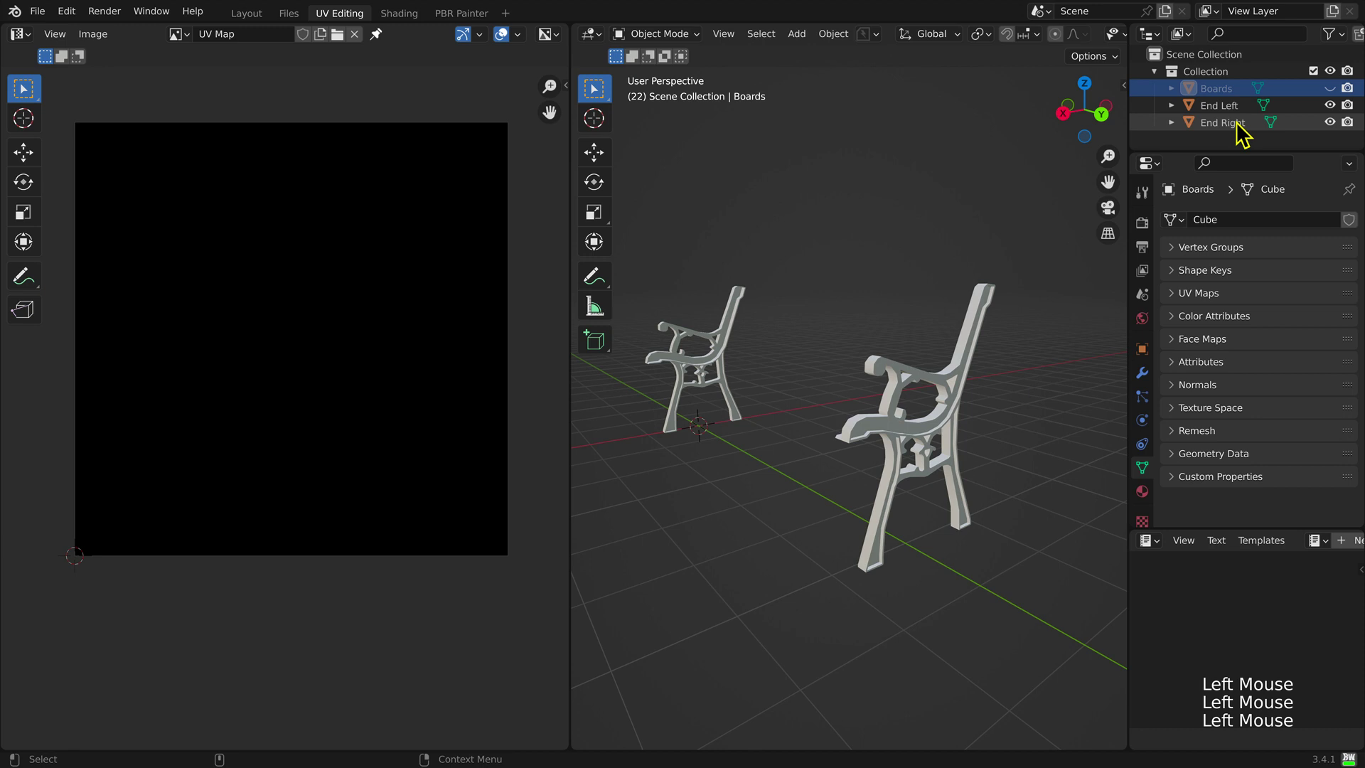
pyautogui.hotkey('alt', 'h')
pyautogui.press('Tab')
pyautogui.press('alt')
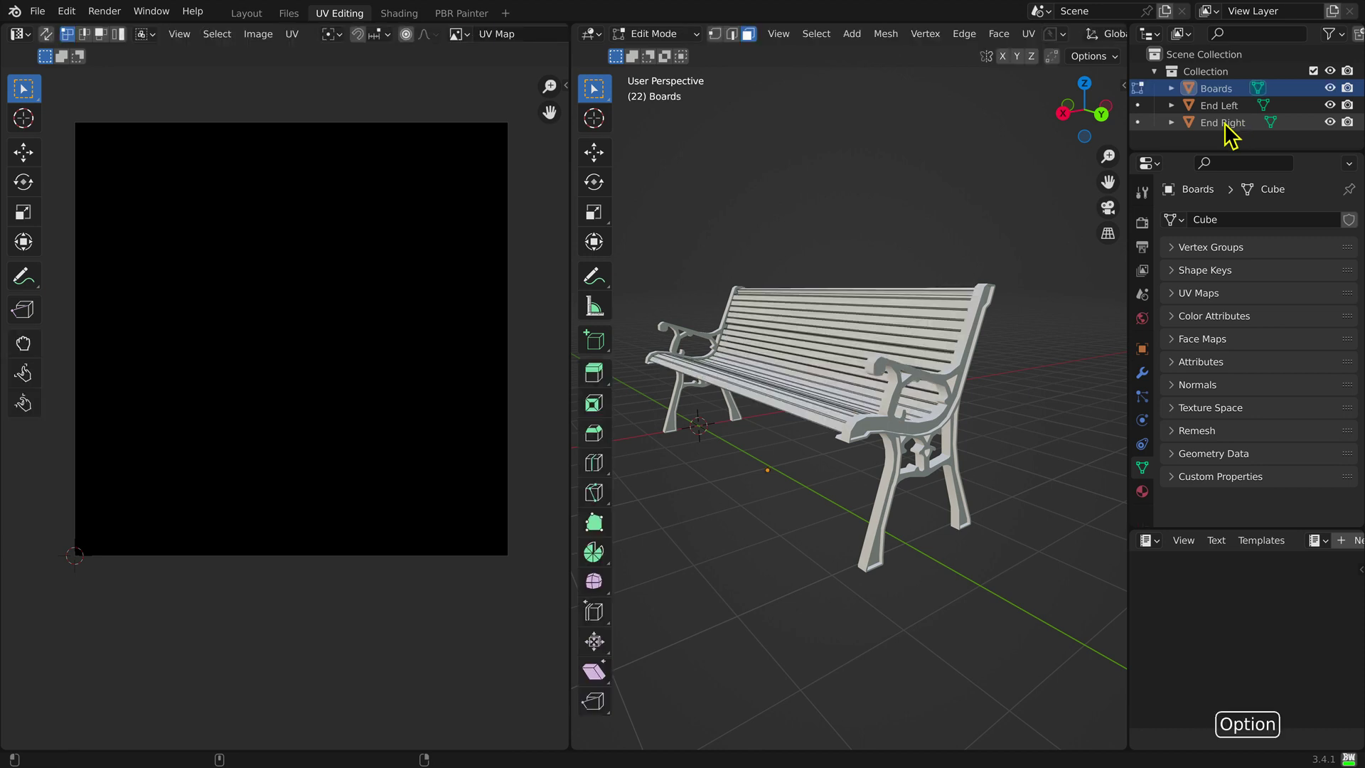
pyautogui.hotkey('alt', 'h')
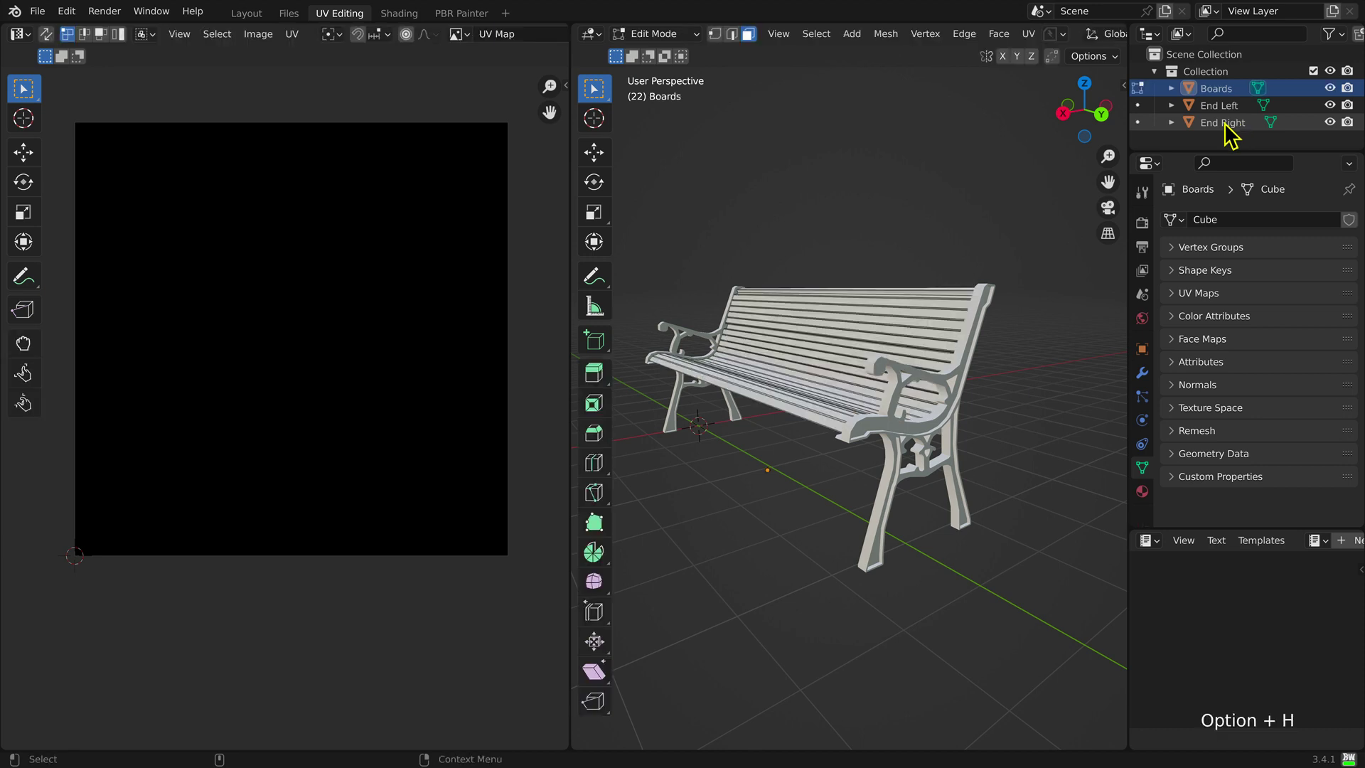
# Step: Open End Right and End Left for editing together and unwrap all their faces with Smart UV Project, keeping the 0.006 island margin
pyautogui.click(1225, 123)
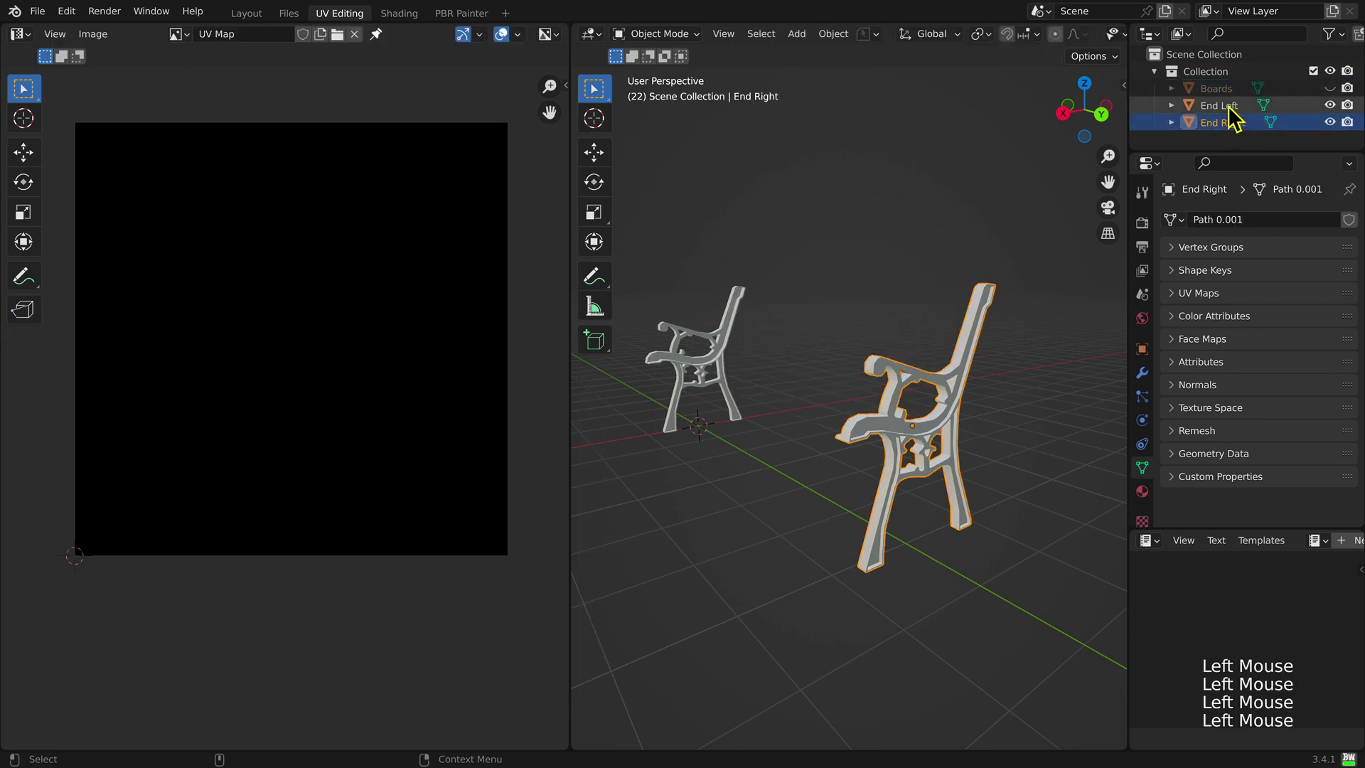
pyautogui.keyDown('super'); pyautogui.click(1230, 106); pyautogui.keyUp('super')
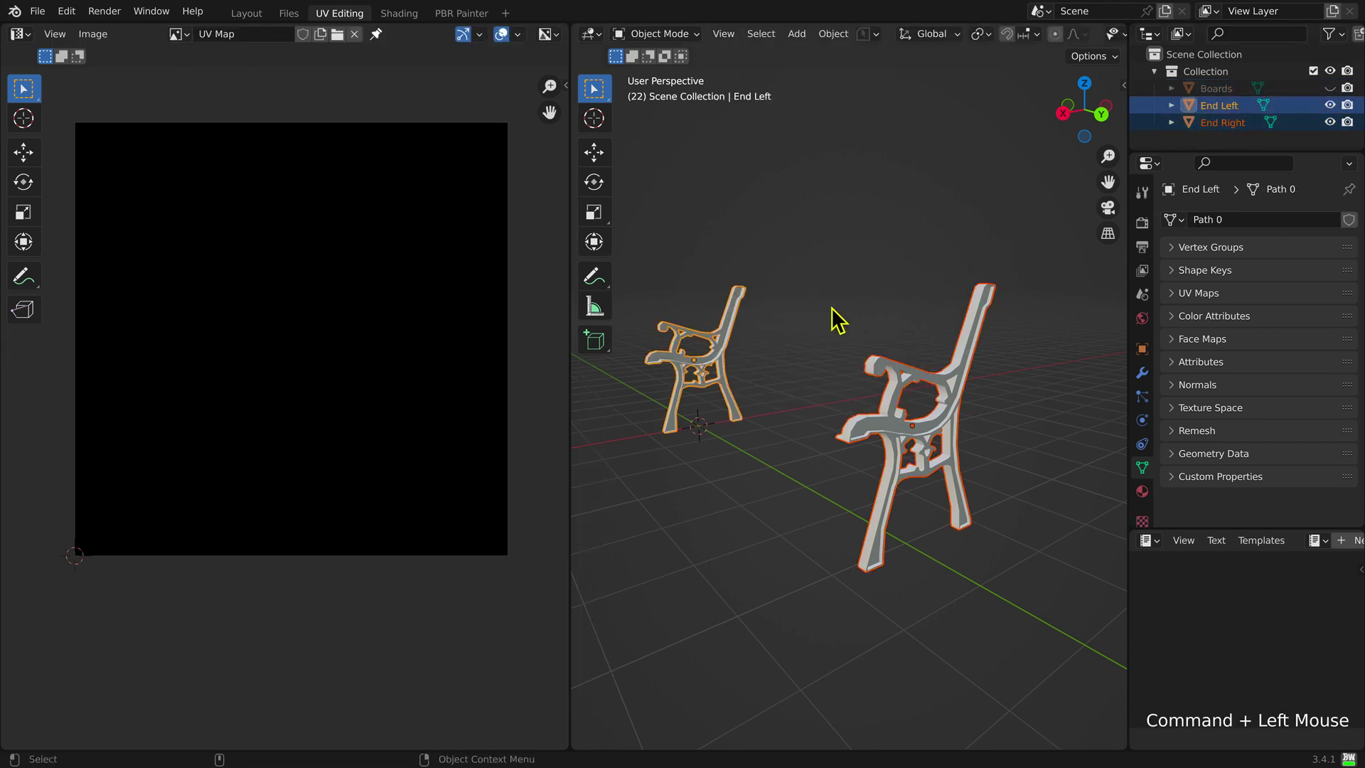
pyautogui.press('F2')
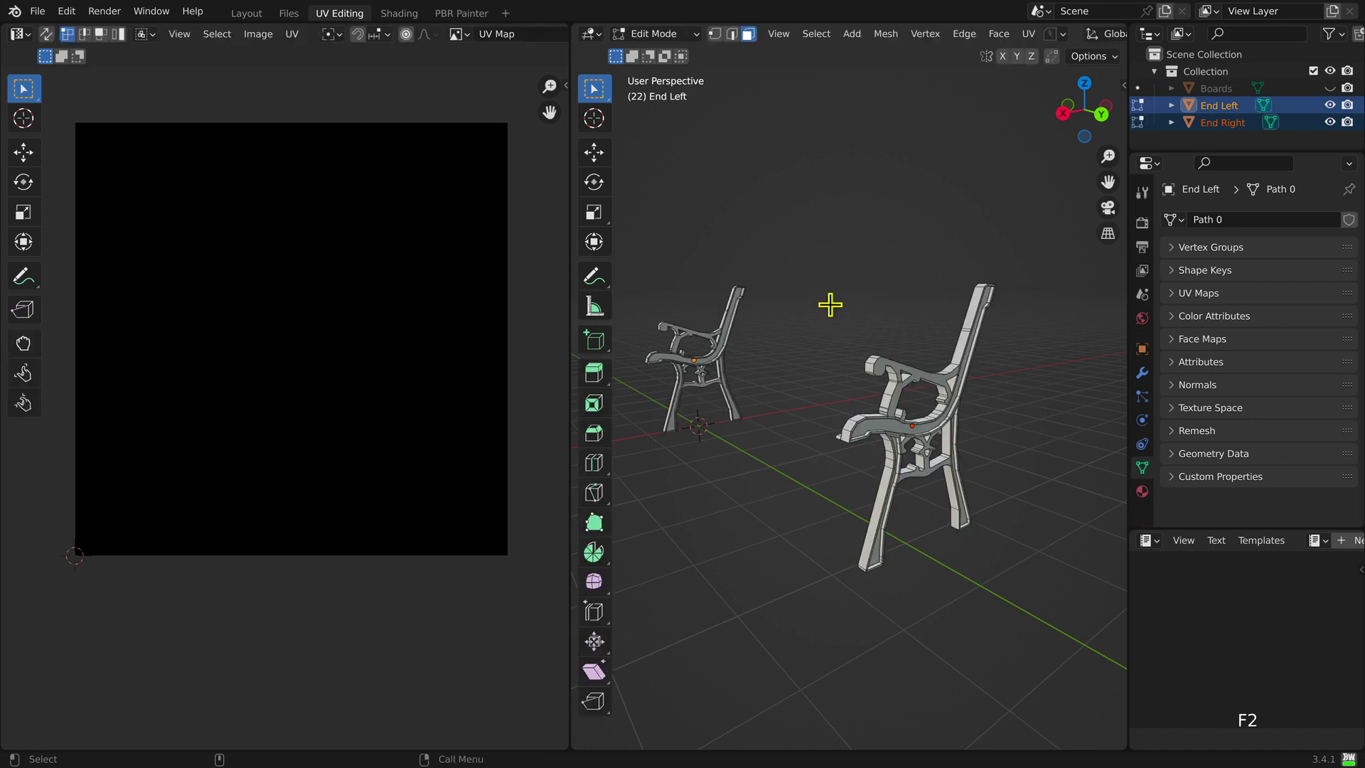
pyautogui.press('a')
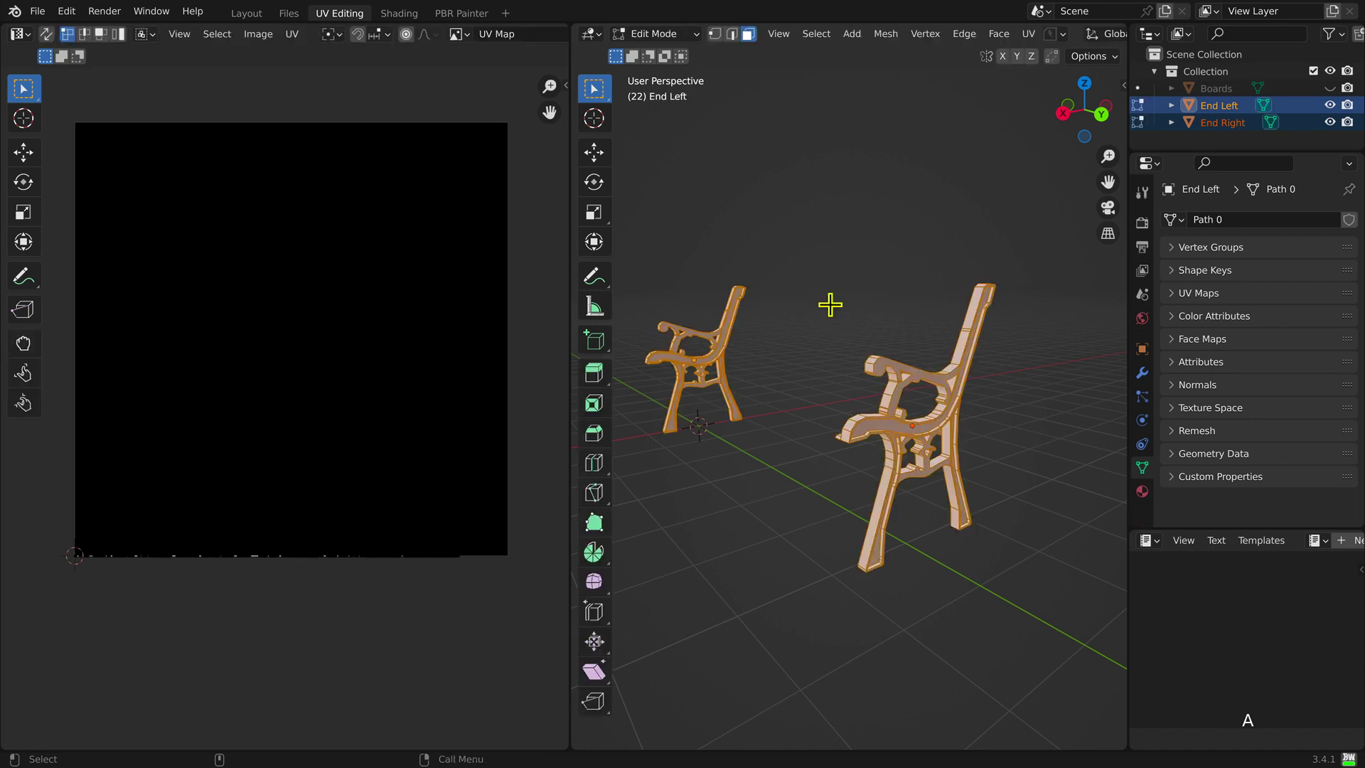
pyautogui.press('u')
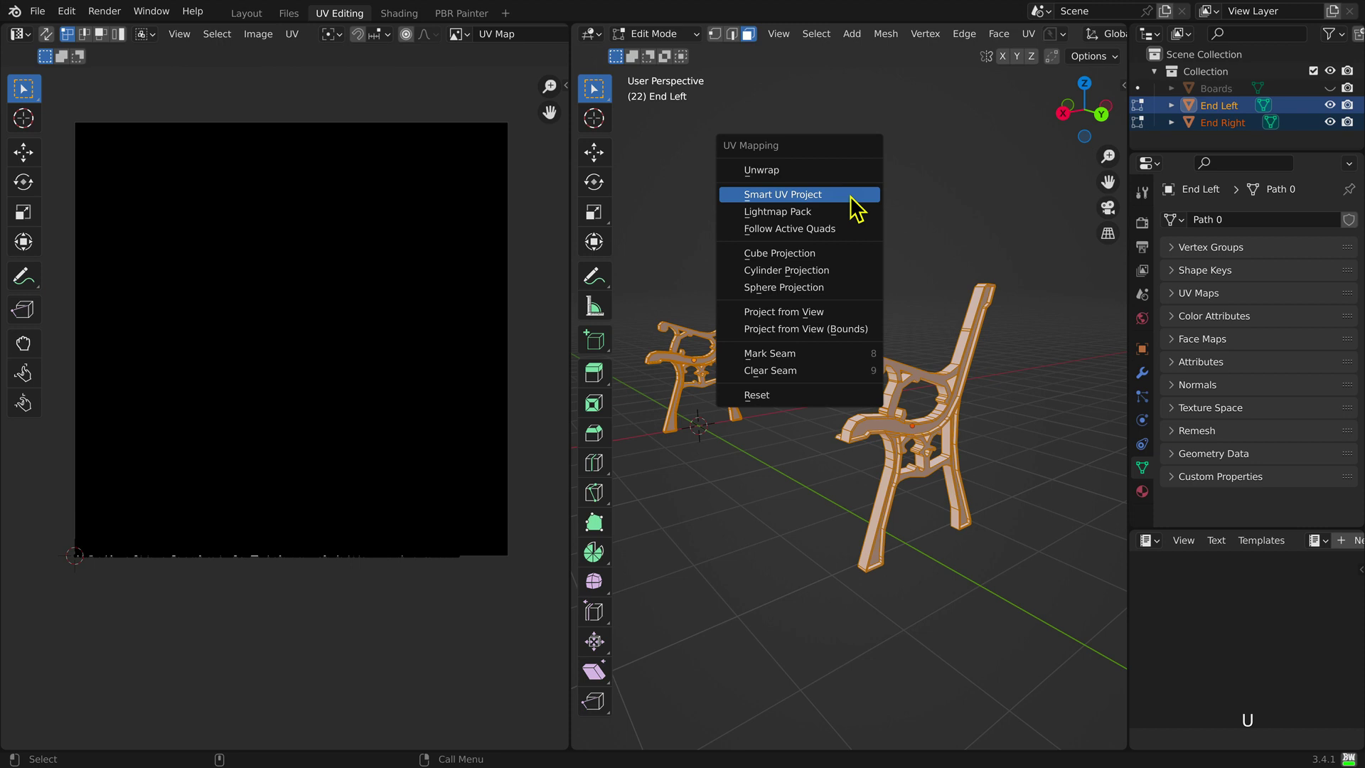
pyautogui.click(850, 196)
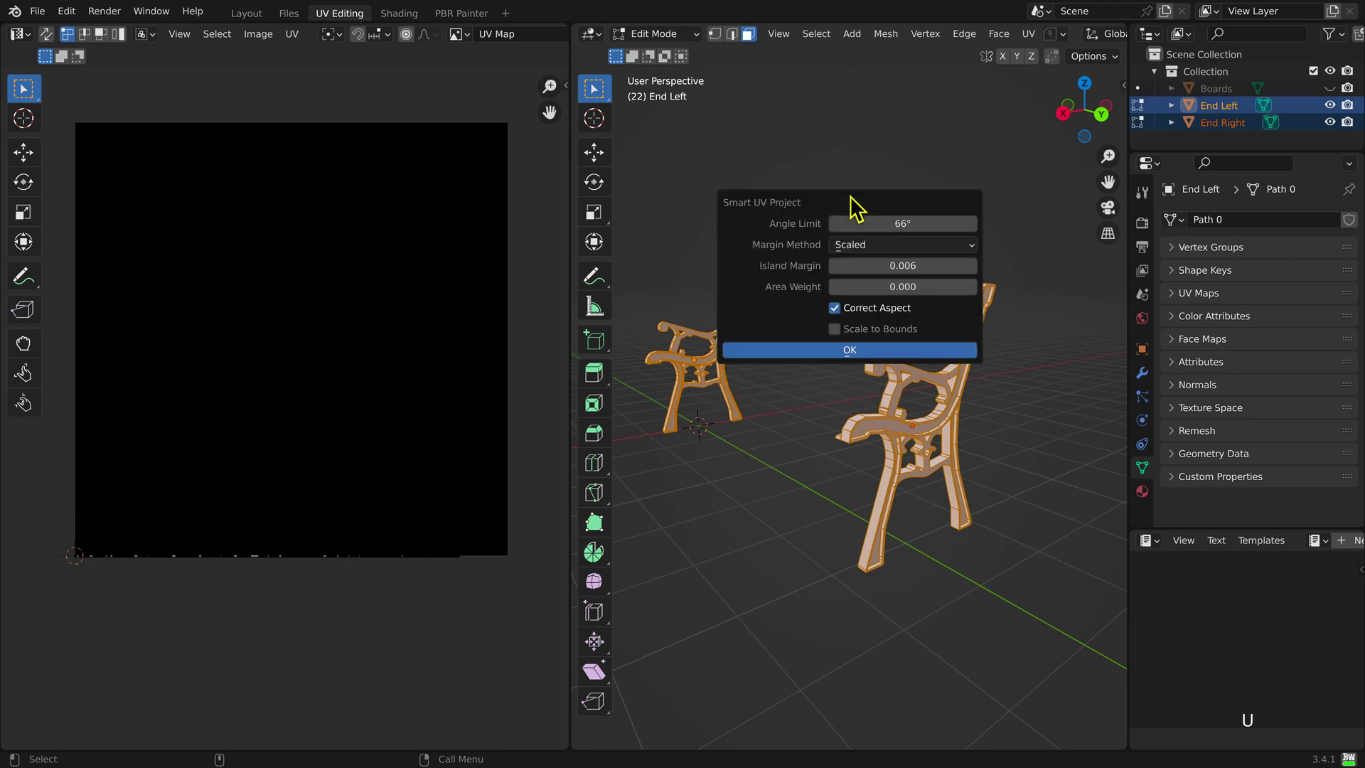
pyautogui.click(881, 349)
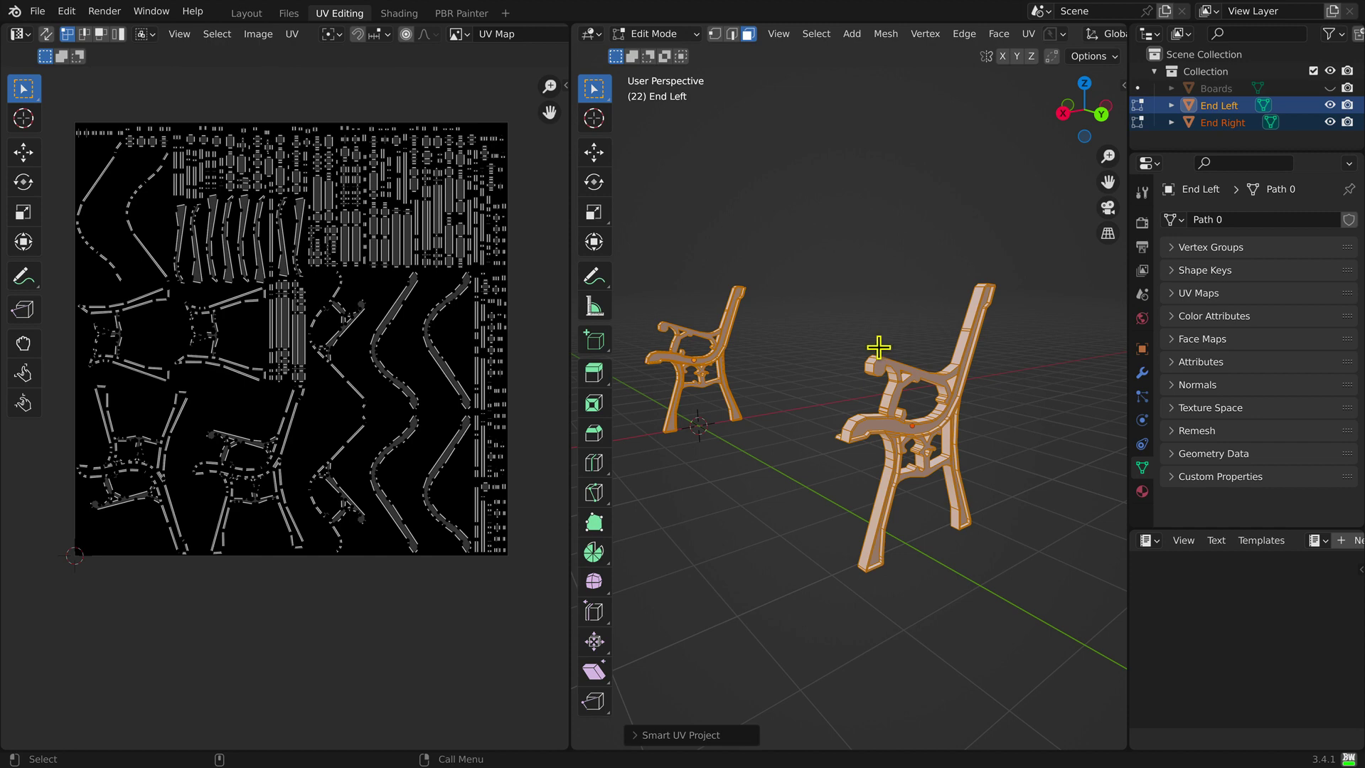
pyautogui.scroll(-3, 497, 636)
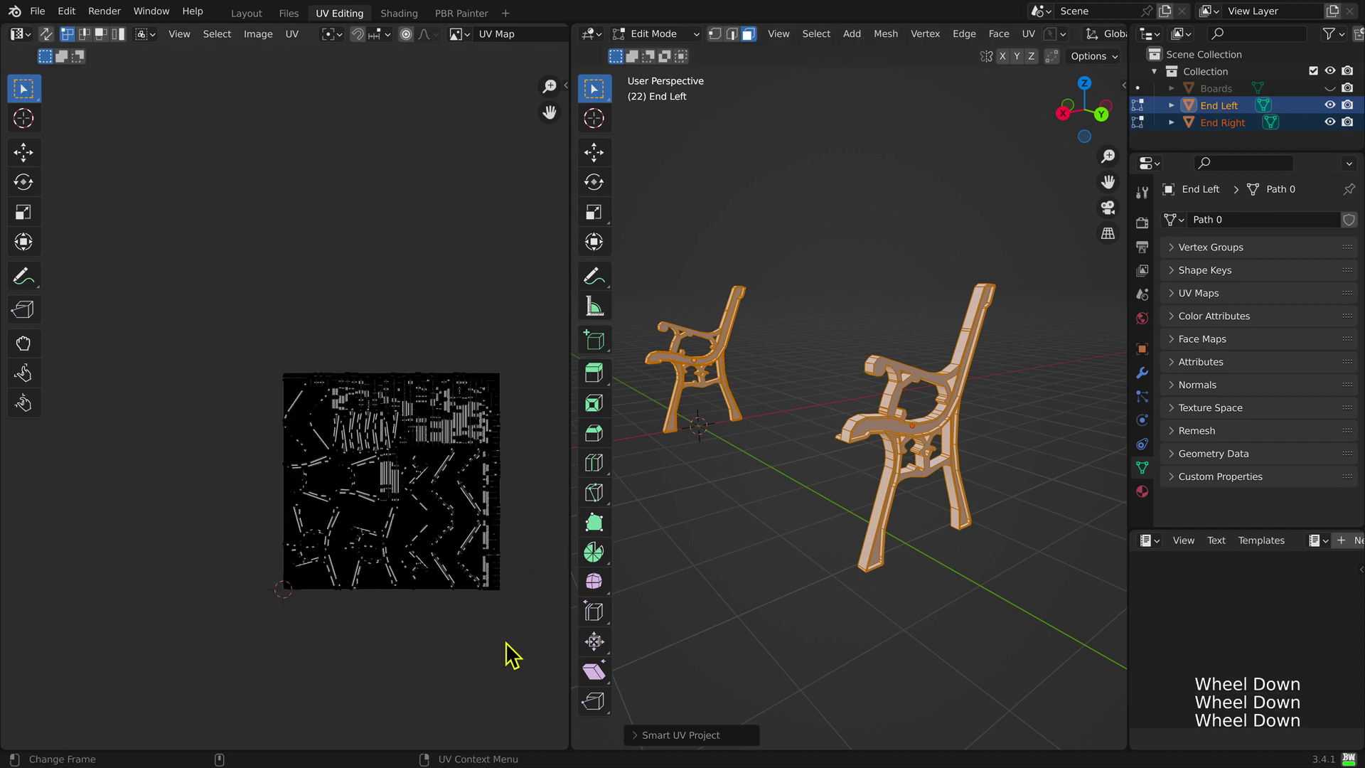
# Step: Select all end frame UV islands and move them straight up along Y, clear above the UV Map image
pyautogui.keyDown('alt'); pyautogui.keyDown('super'); pyautogui.moveTo(505, 652); pyautogui.dragTo(360, 648); pyautogui.keyUp('super'); pyautogui.keyUp('alt')
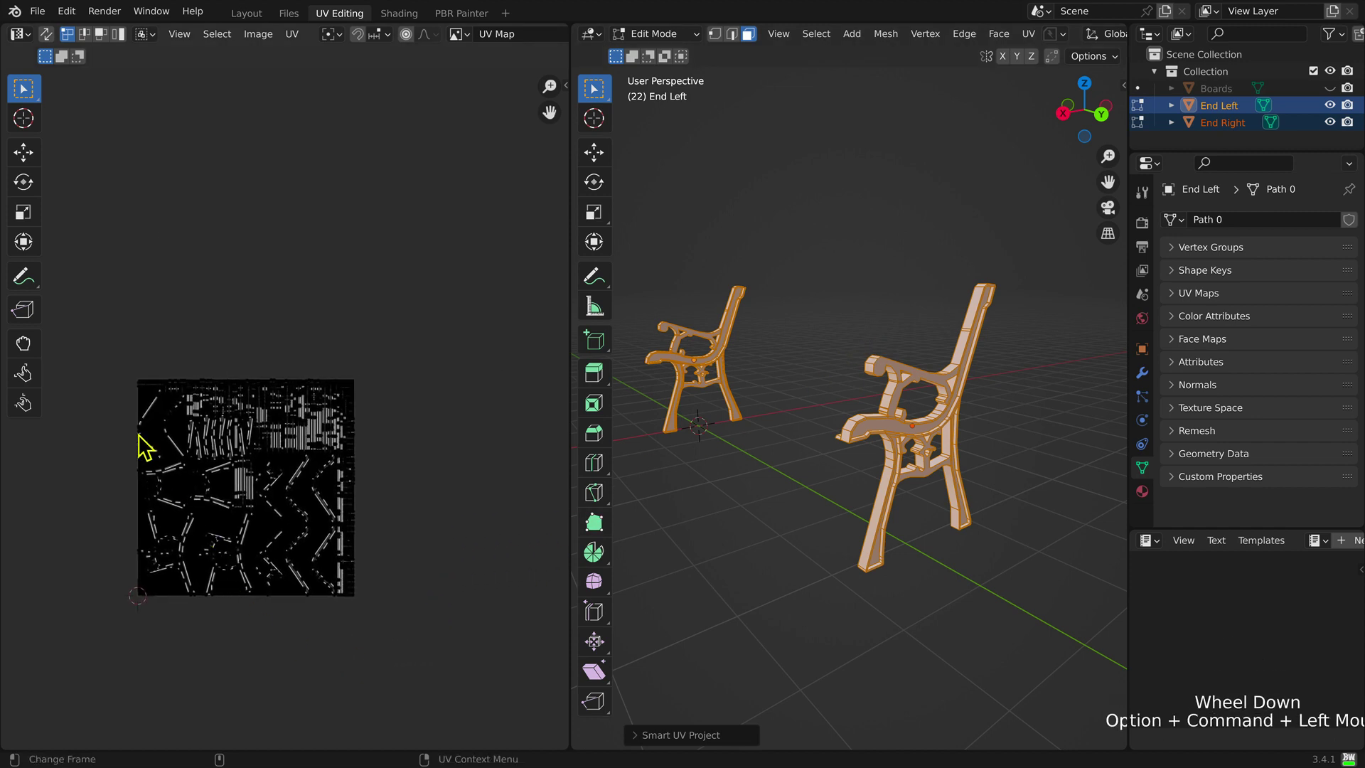
pyautogui.moveTo(91, 347); pyautogui.dragTo(406, 642)
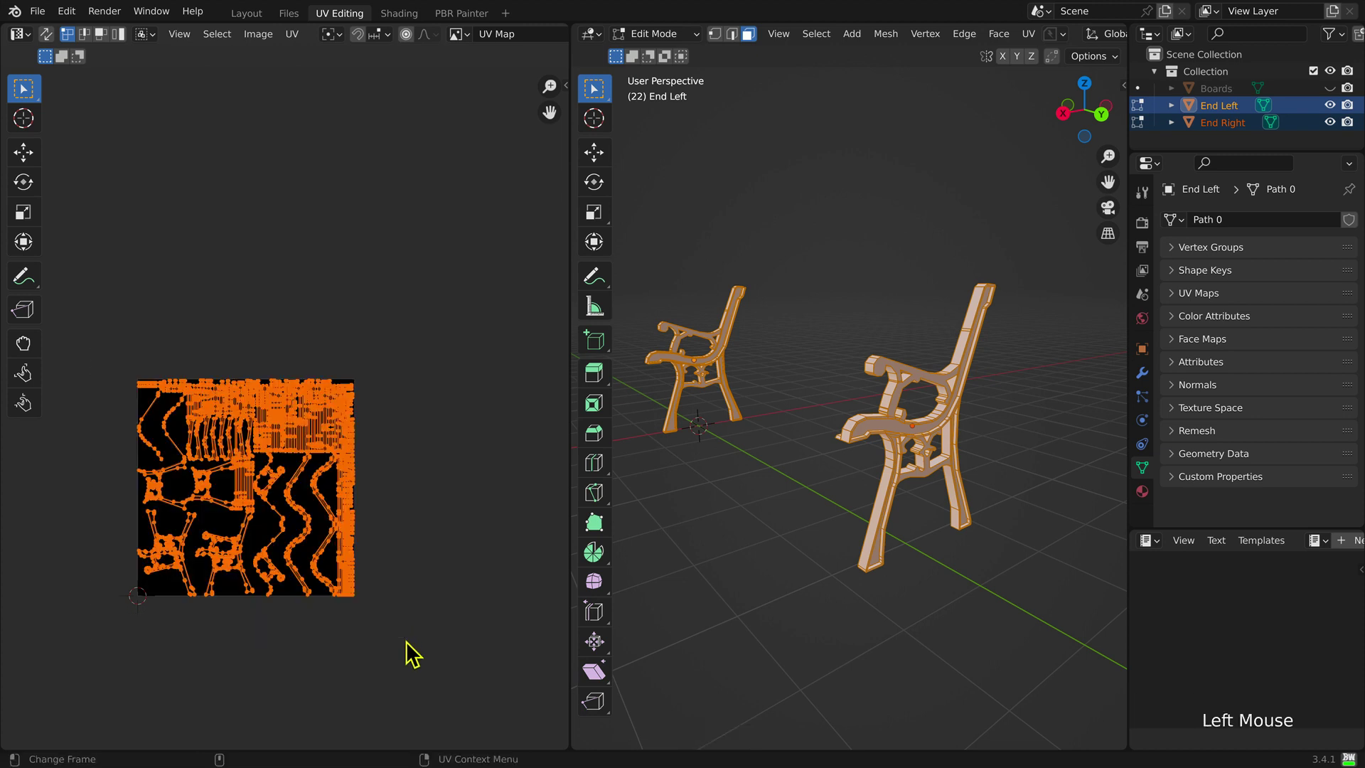
pyautogui.press('g')
pyautogui.press('y')
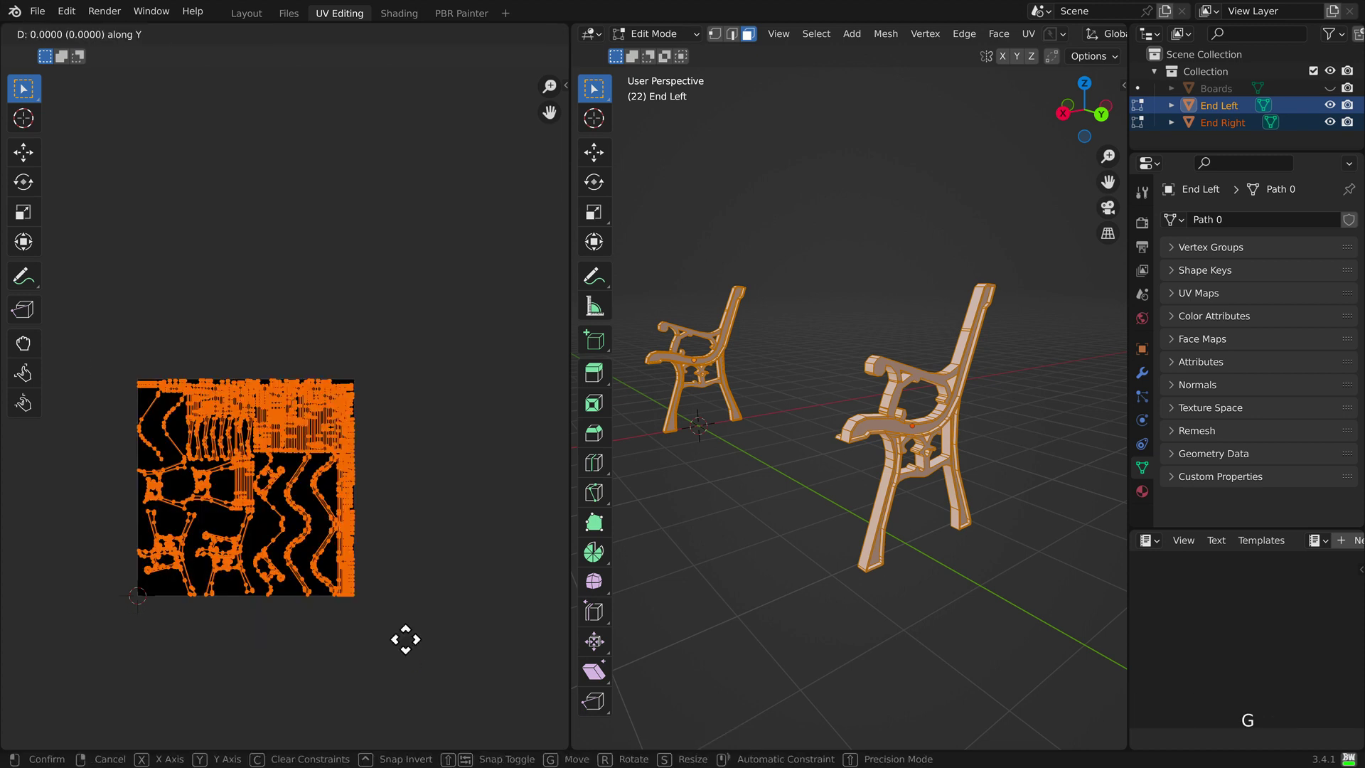
pyautogui.click(414, 397)
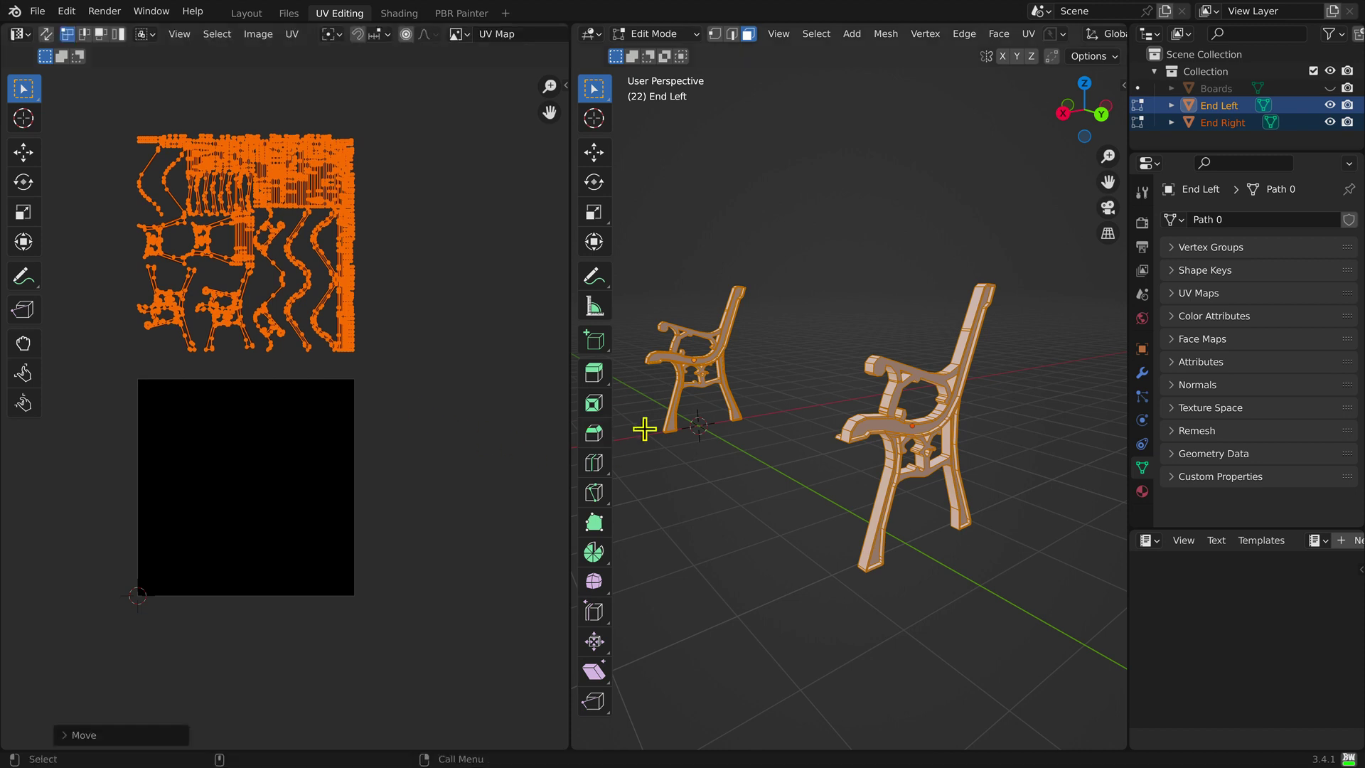
# Step: Leave the end frame meshes, show Boards again, and open all three bench objects for editing together with all faces selected
pyautogui.press('F1')
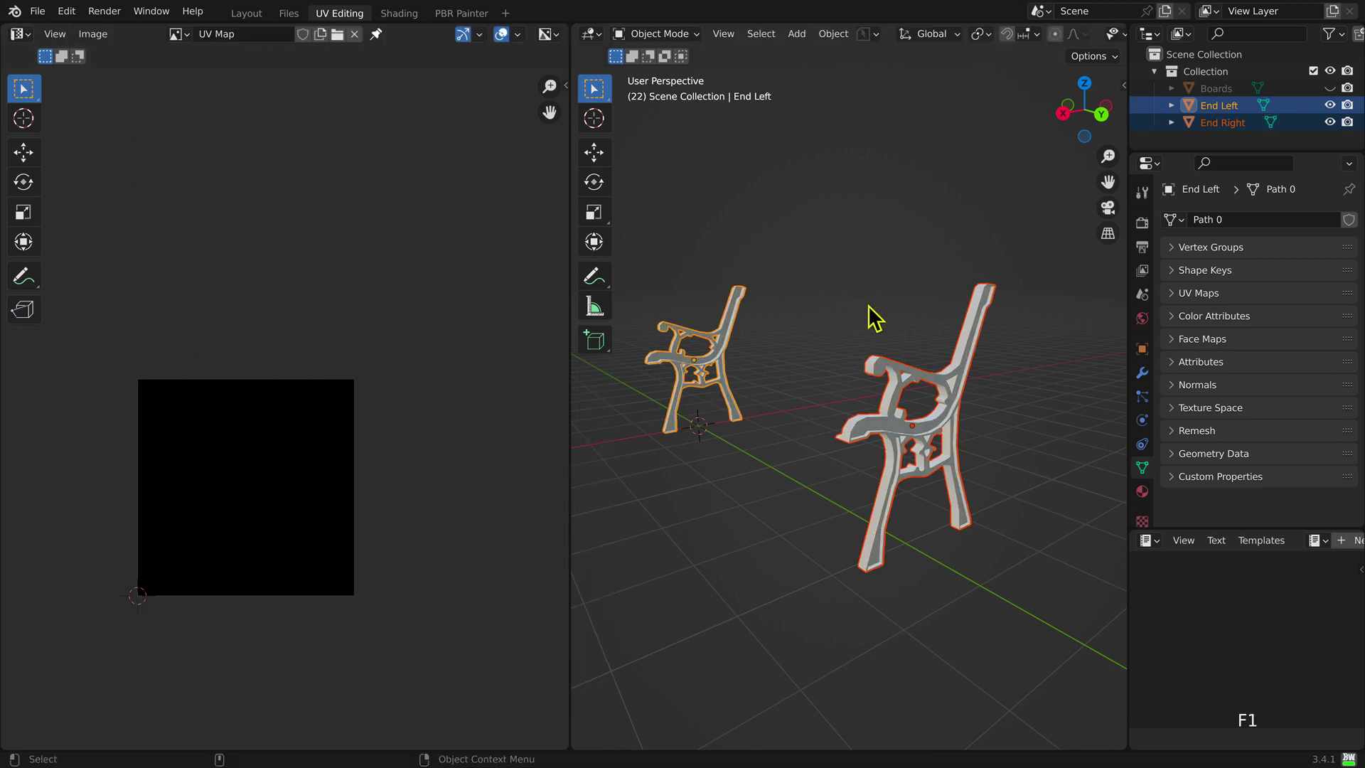
pyautogui.click(867, 304)
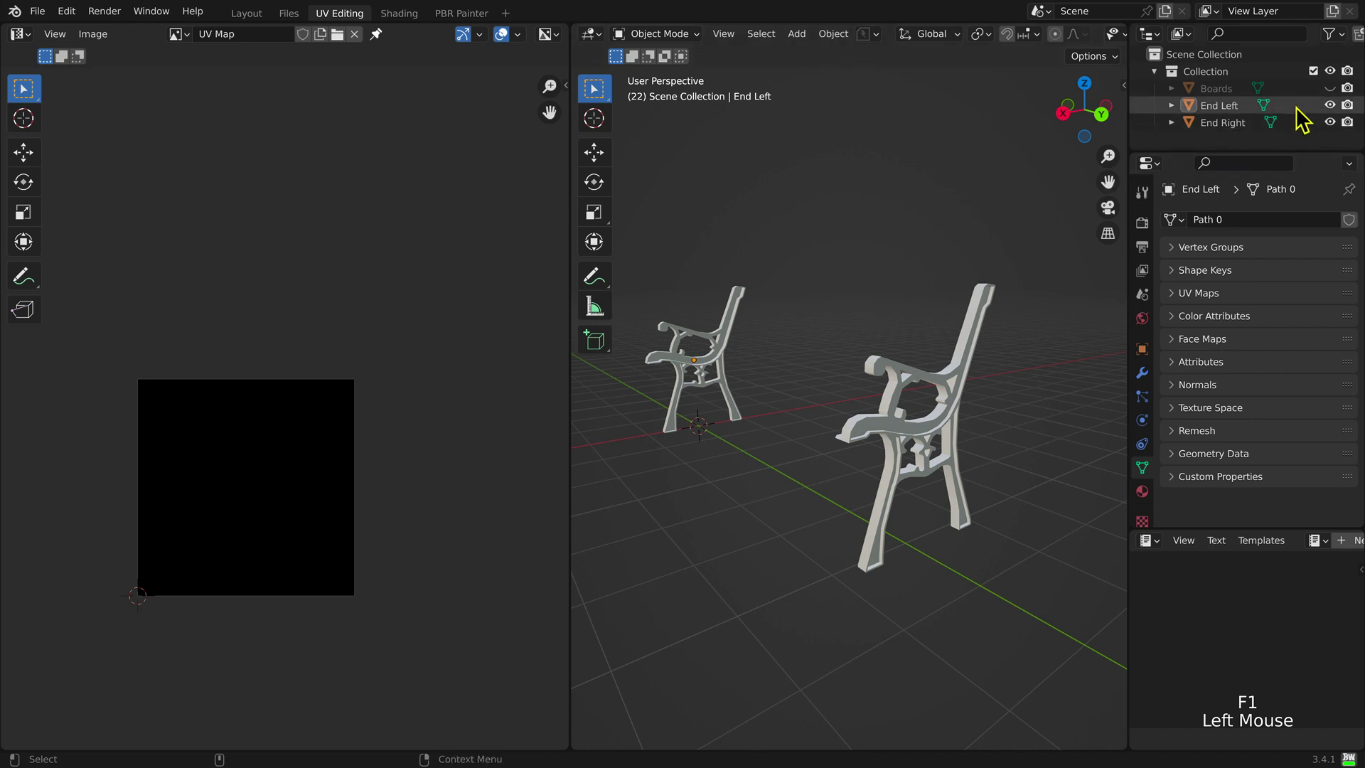
pyautogui.click(1329, 89)
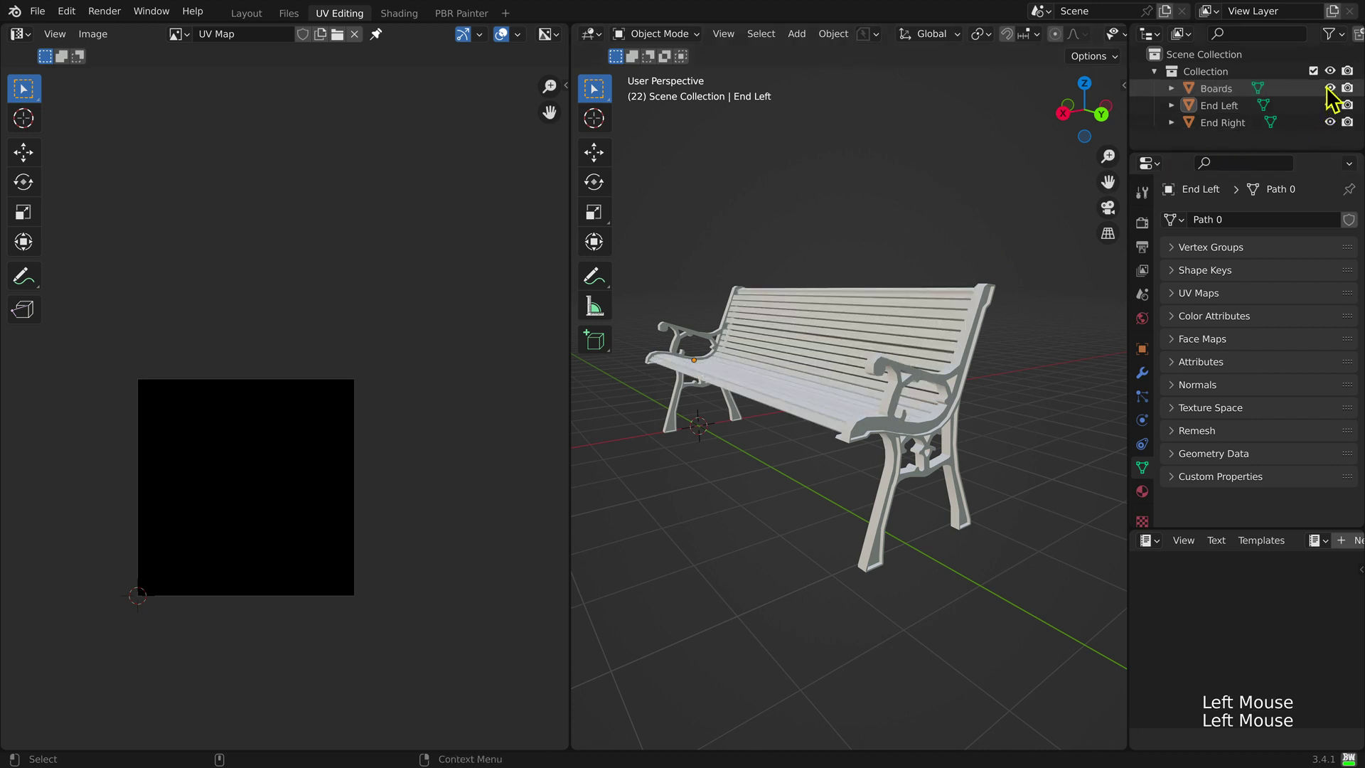
pyautogui.click(1238, 122)
pyautogui.keyDown('super'); pyautogui.click(1235, 107); pyautogui.keyUp('super')
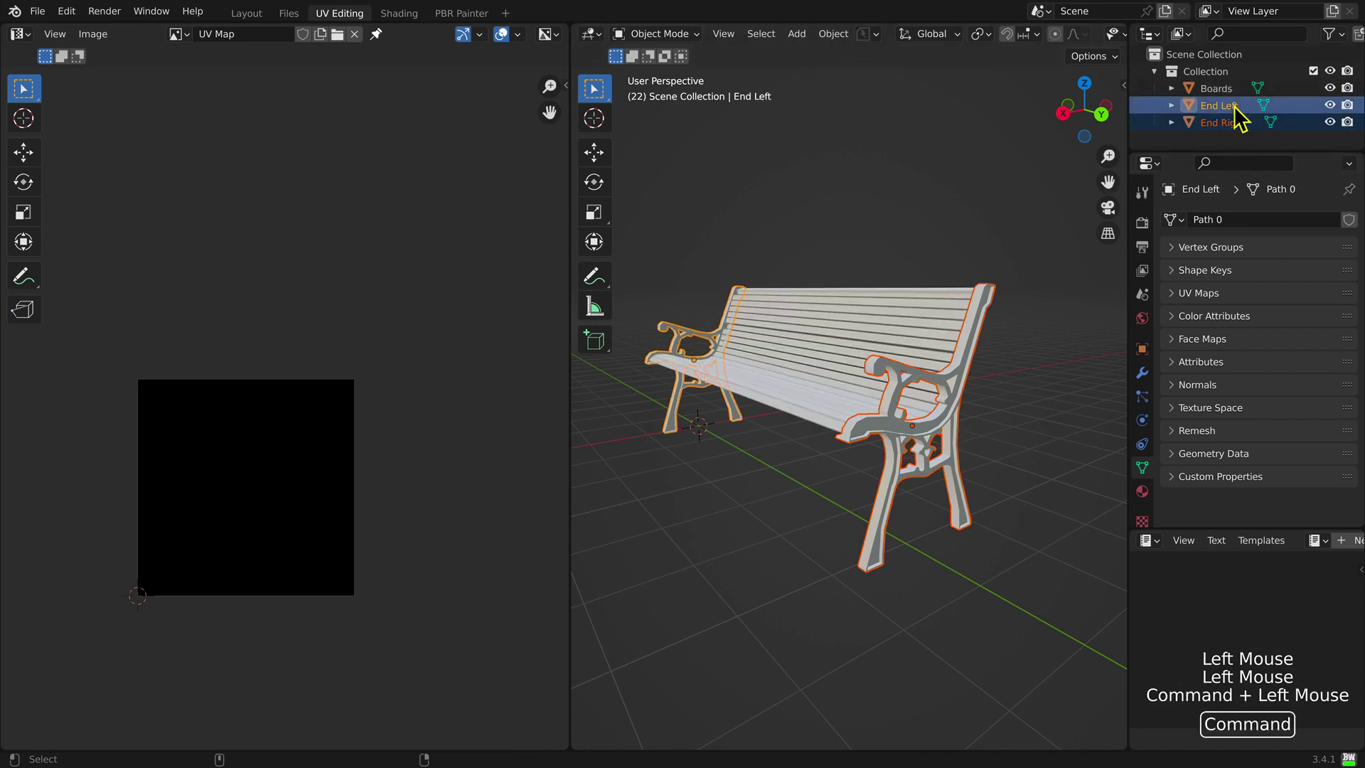
pyautogui.keyDown('super'); pyautogui.click(1233, 90); pyautogui.keyUp('super')
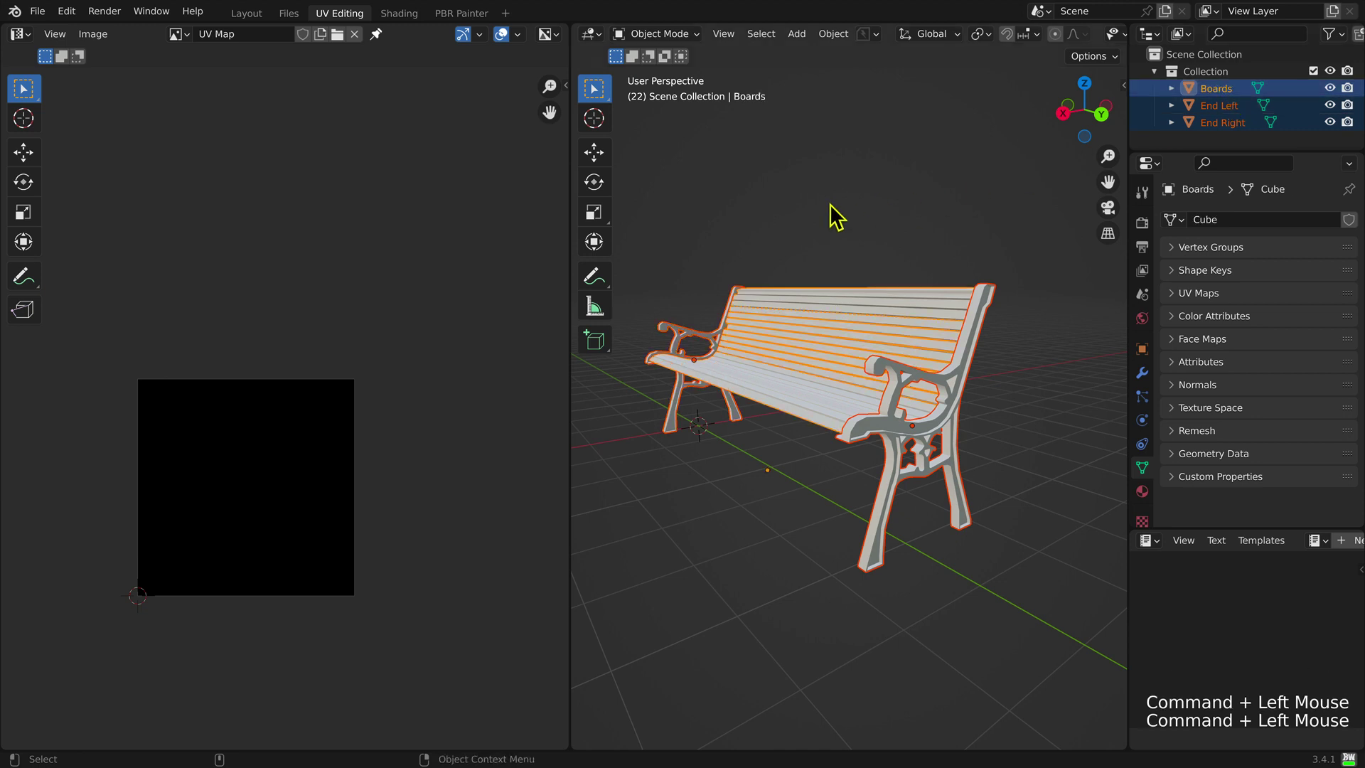
pyautogui.press('F2')
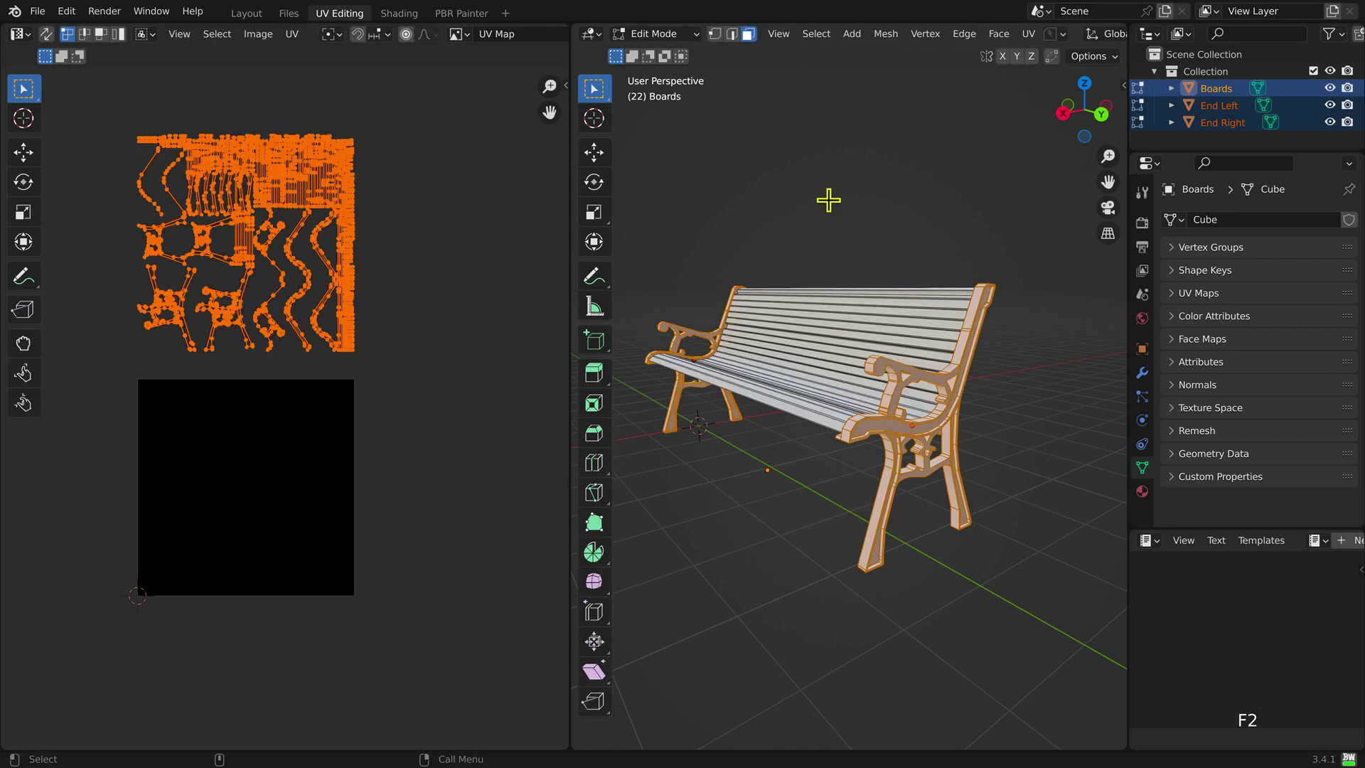
pyautogui.press('a')
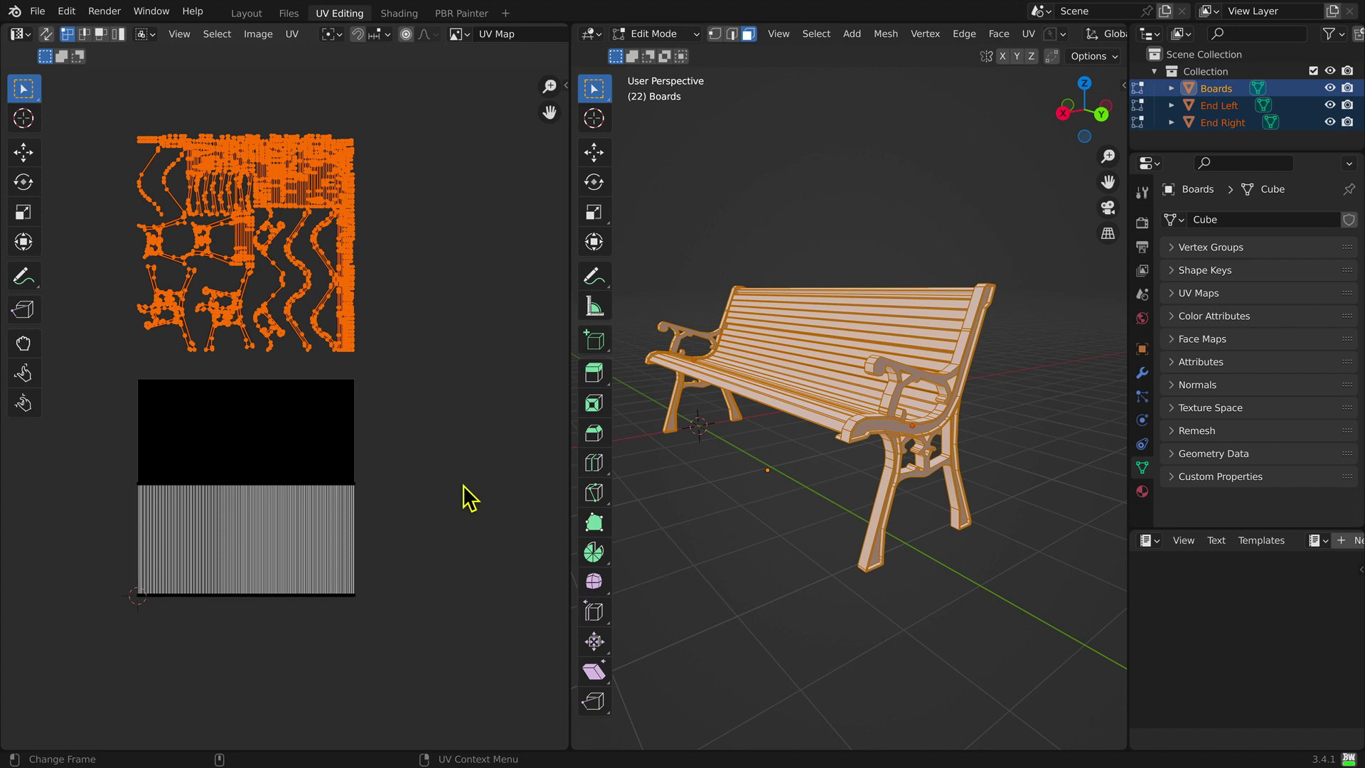
# Step: Pack the selected end frame islands into the free space beside the board islands using UVPackmaster3's Pack To Others
pyautogui.press('n')
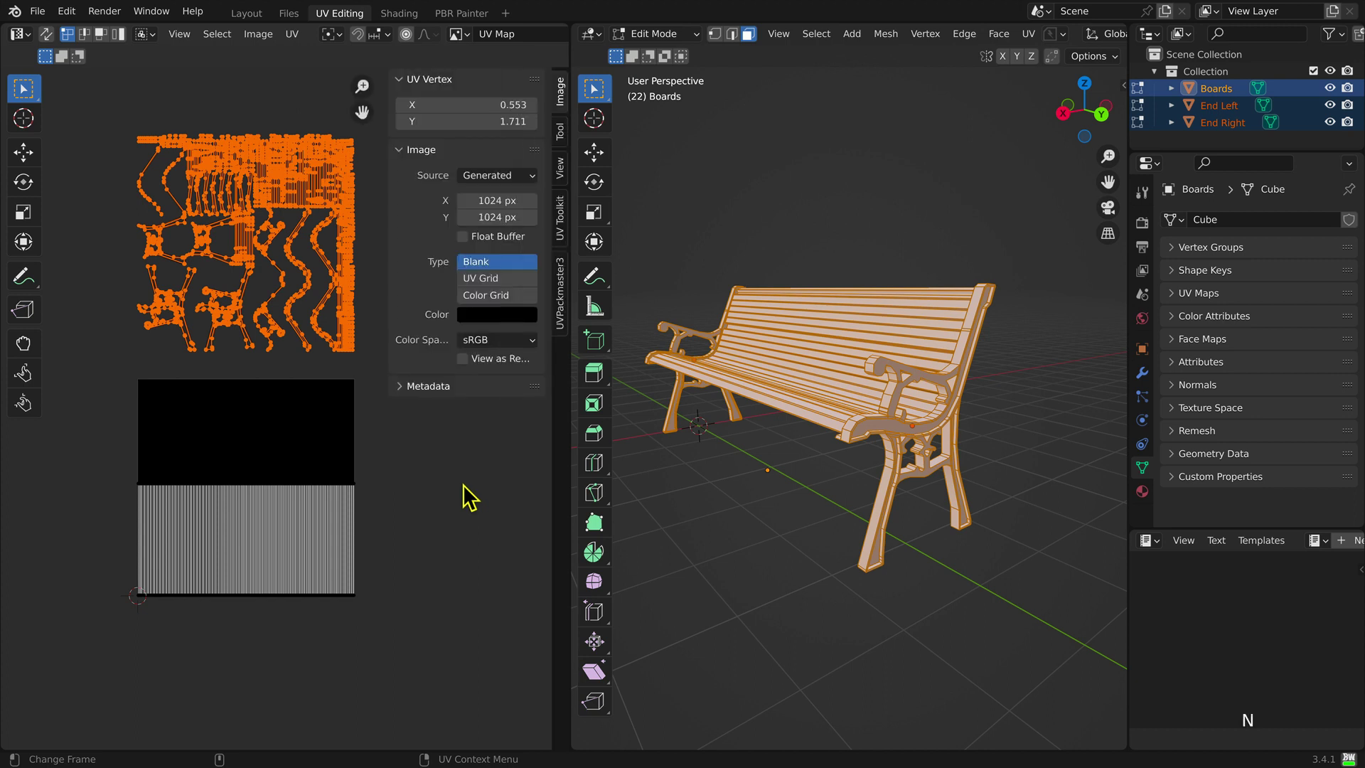
pyautogui.click(561, 302)
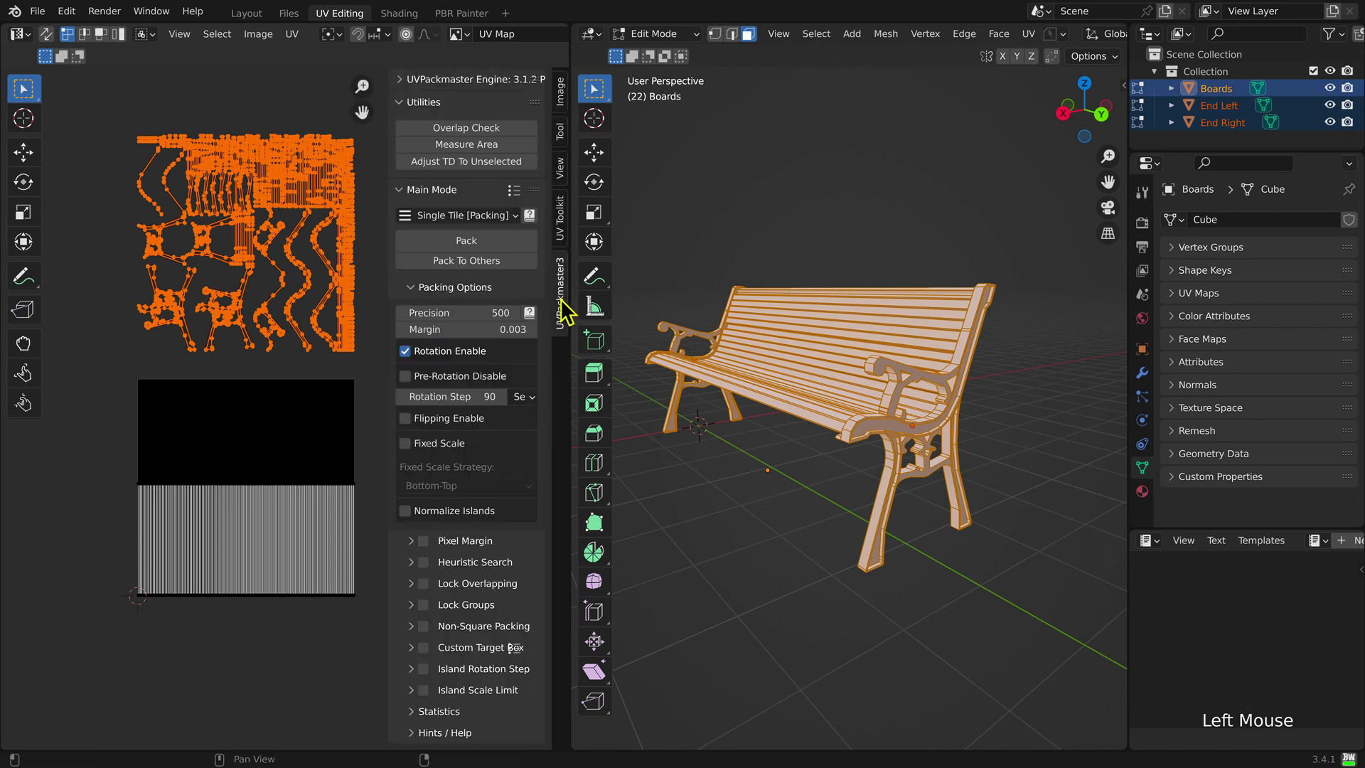
pyautogui.click(416, 261)
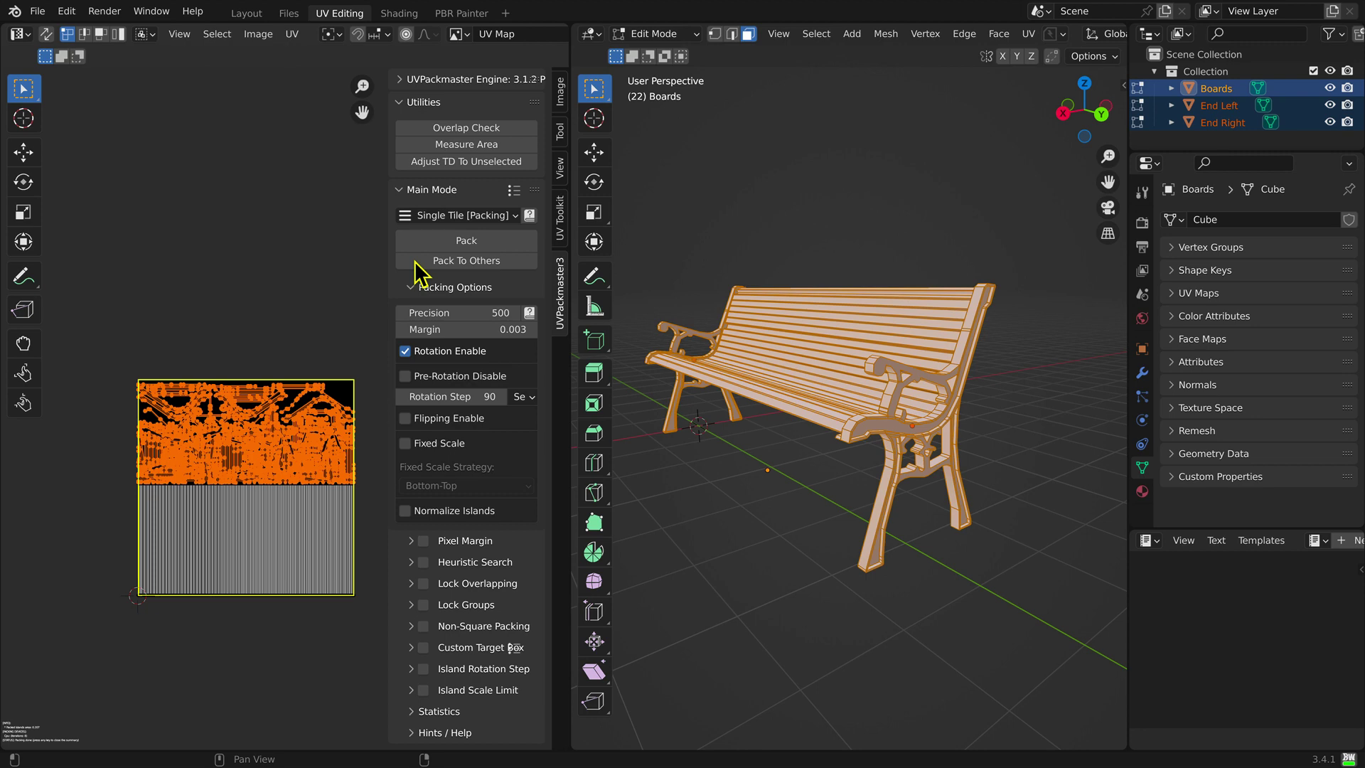
pyautogui.scroll(1, 342, 445)
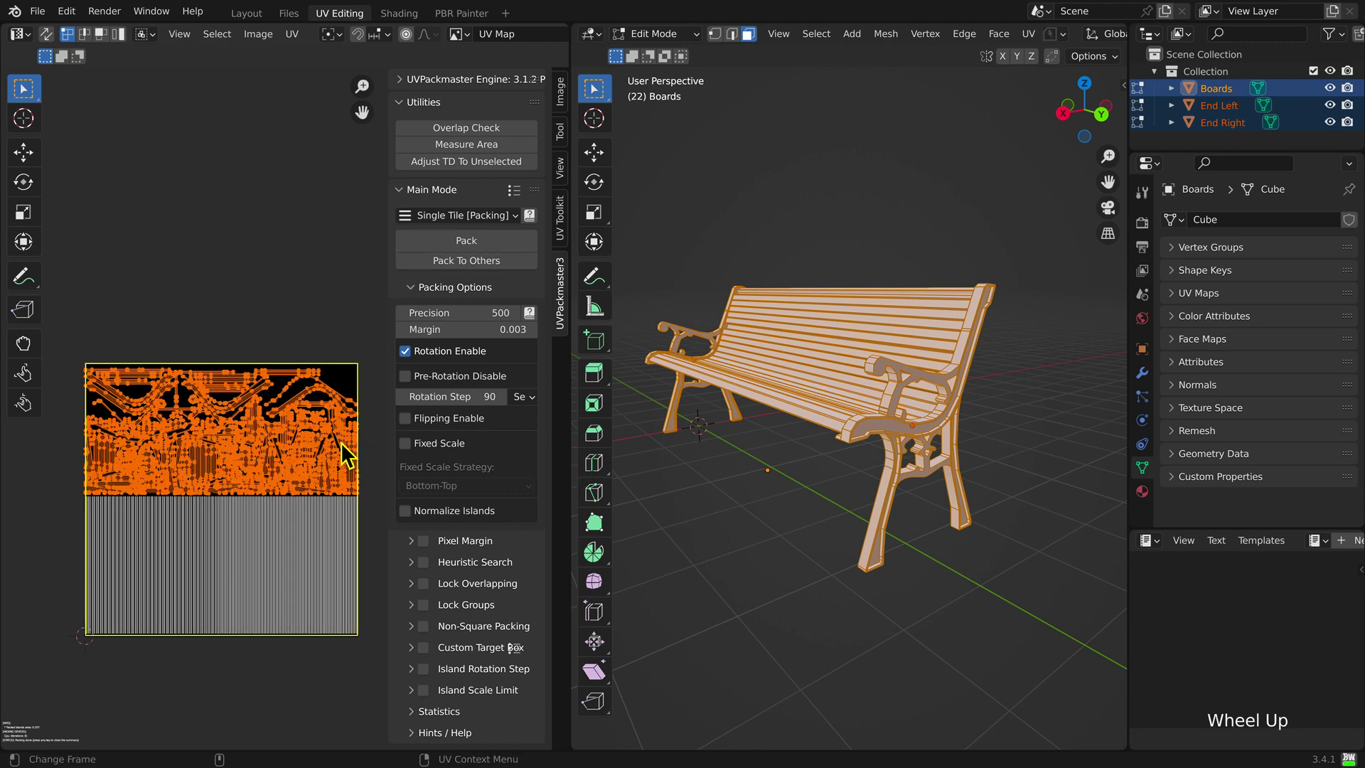
pyautogui.keyDown('alt'); pyautogui.keyDown('super'); pyautogui.moveTo(274, 671); pyautogui.dragTo(255, 654); pyautogui.keyUp('super'); pyautogui.keyUp('alt')
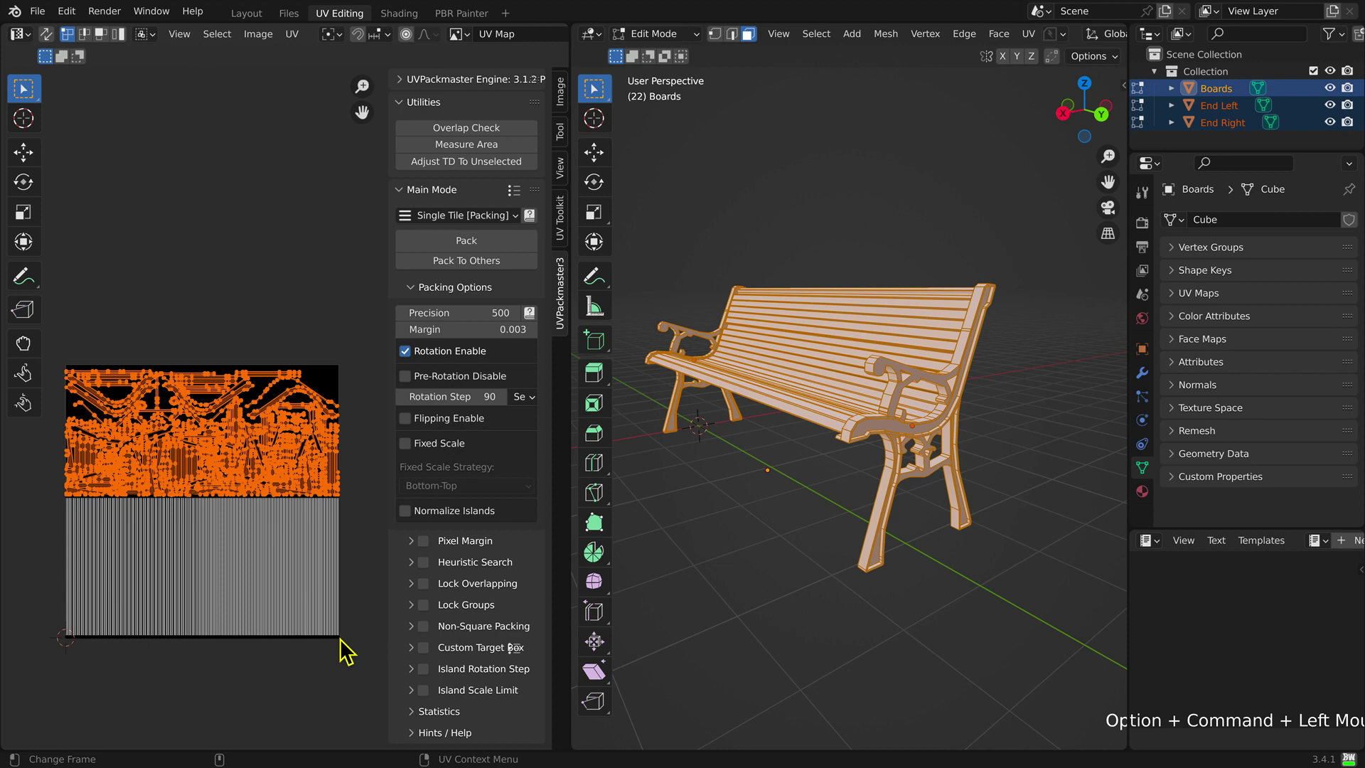
# Step: Save the UV Map image as the PNG file UV Map.png in the Recording Blender Files folder
pyautogui.click(259, 36)
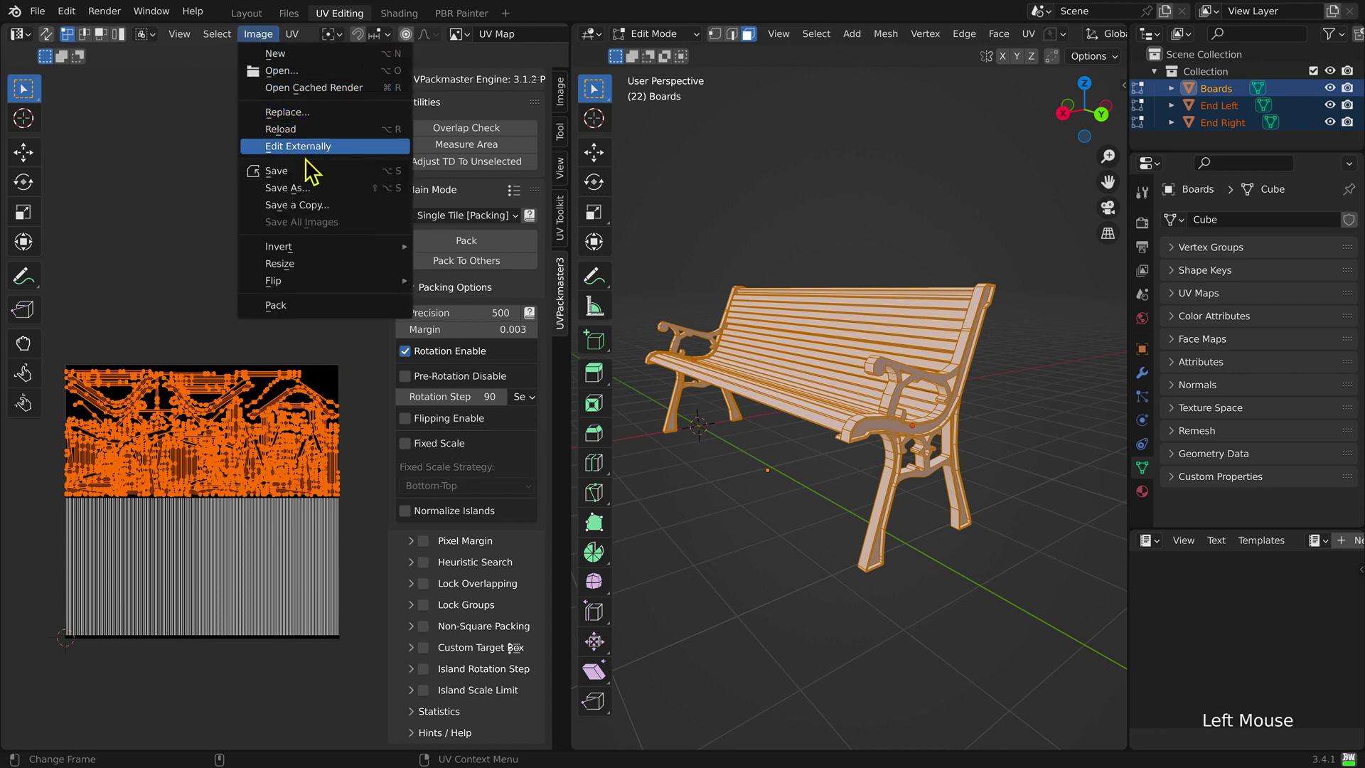
pyautogui.click(310, 189)
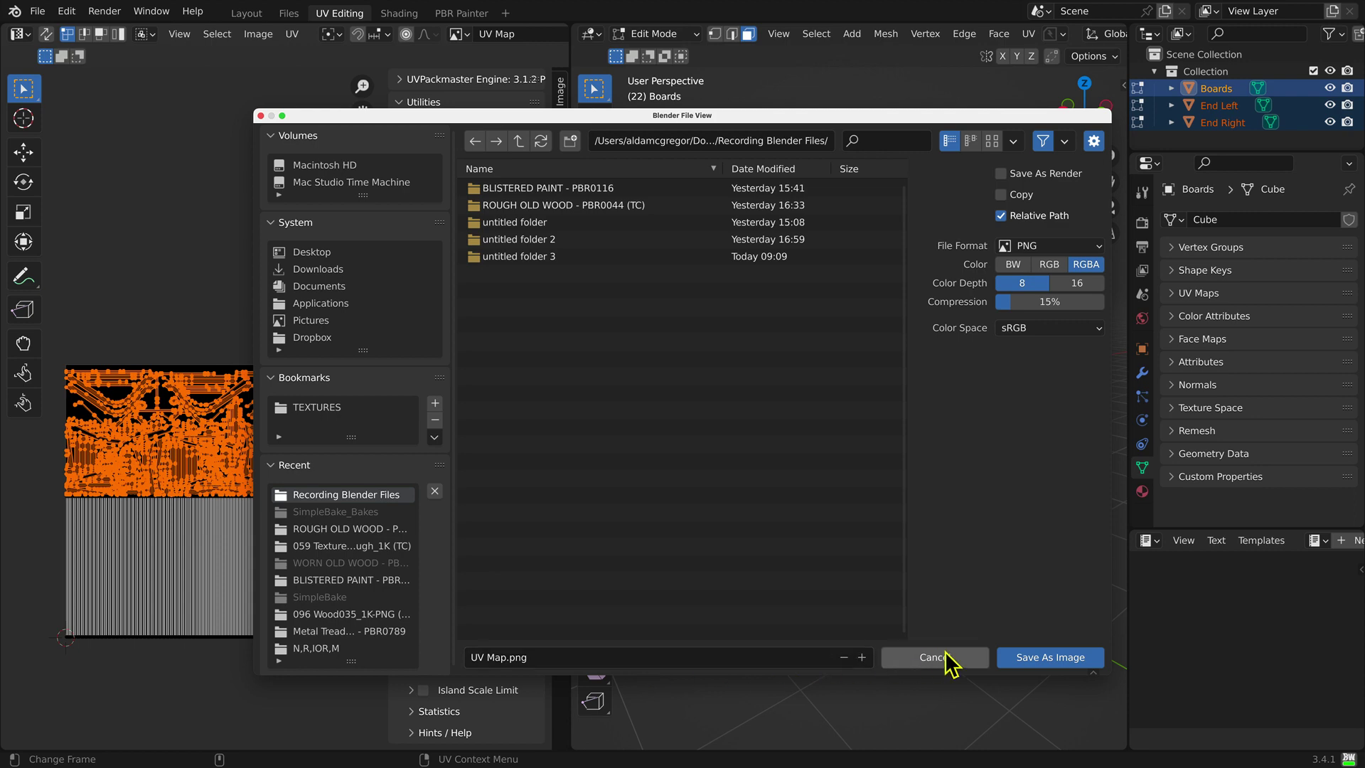
pyautogui.click(1023, 661)
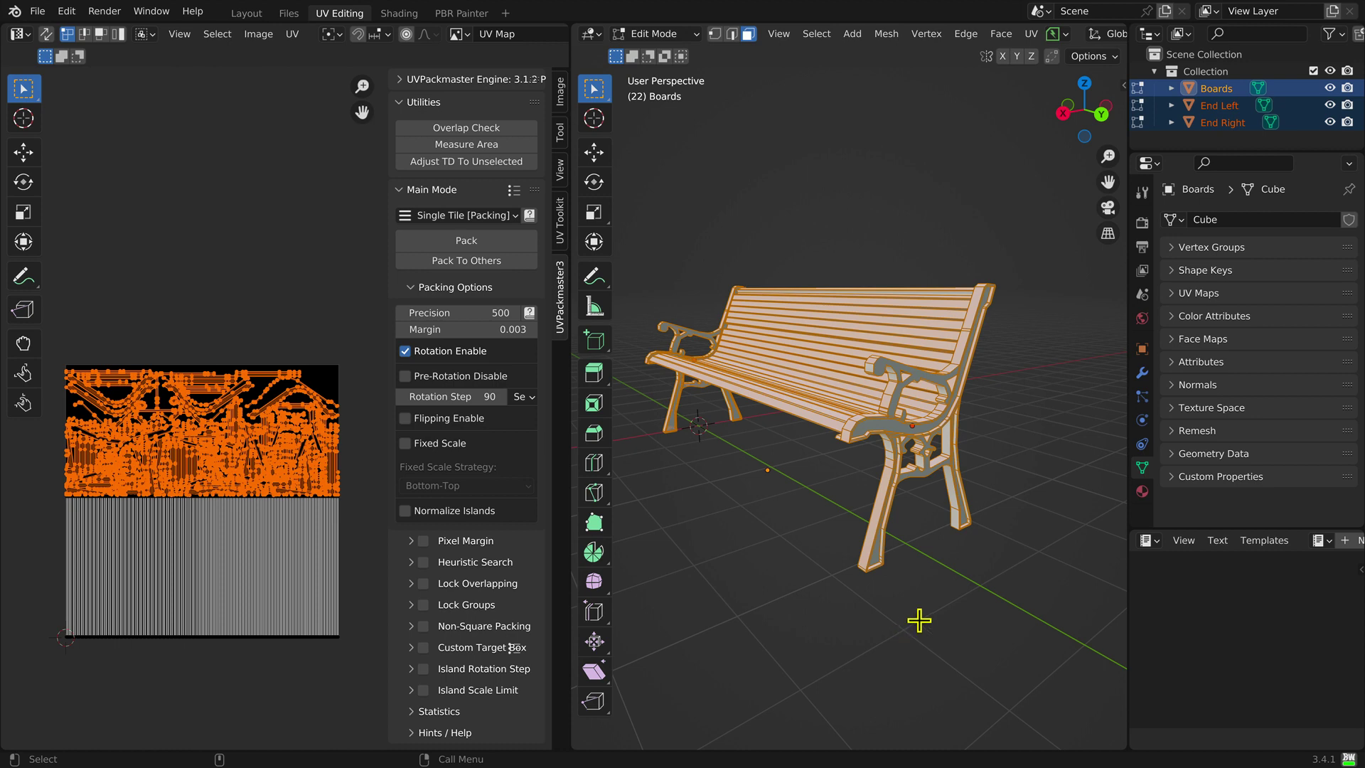
# Step: Leave mesh editing and join End Left and End Right into one object, with End Right active
pyautogui.press('F1')
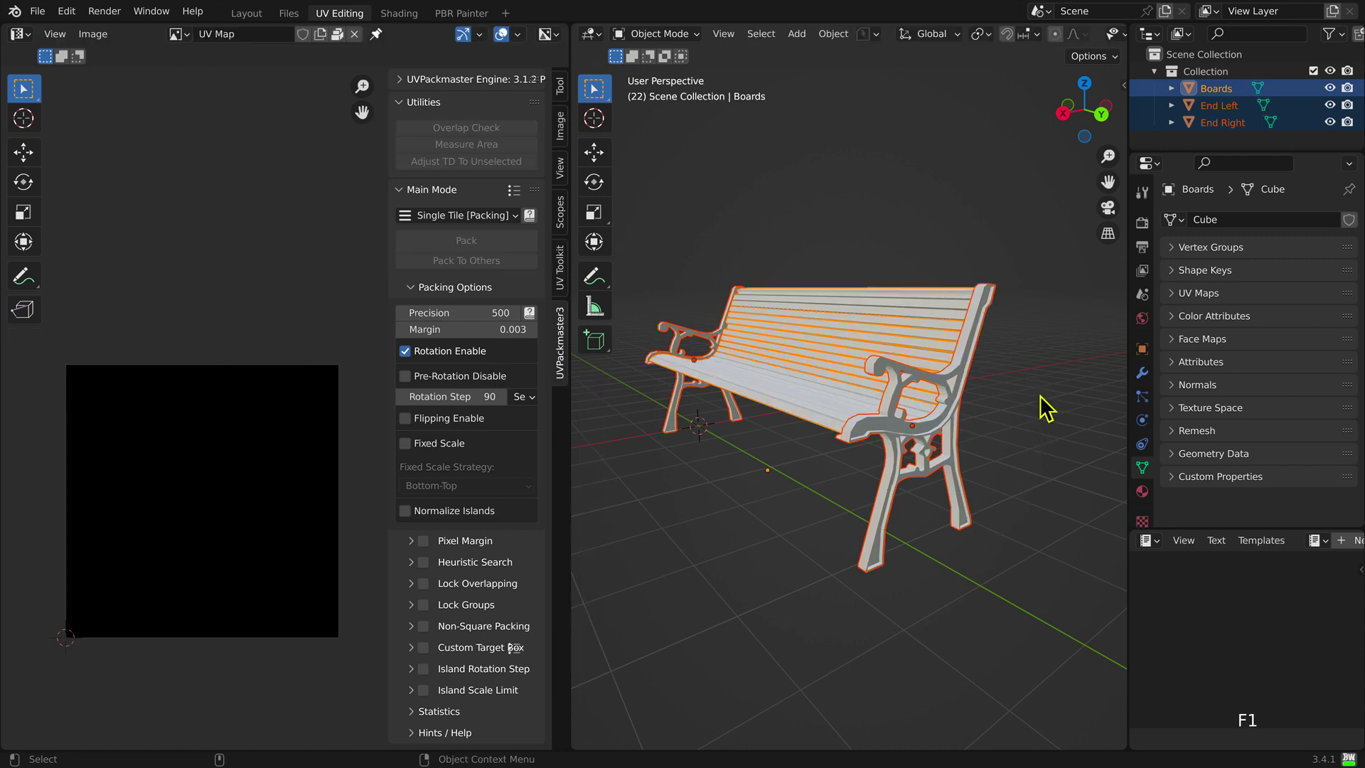
pyautogui.click(1054, 288)
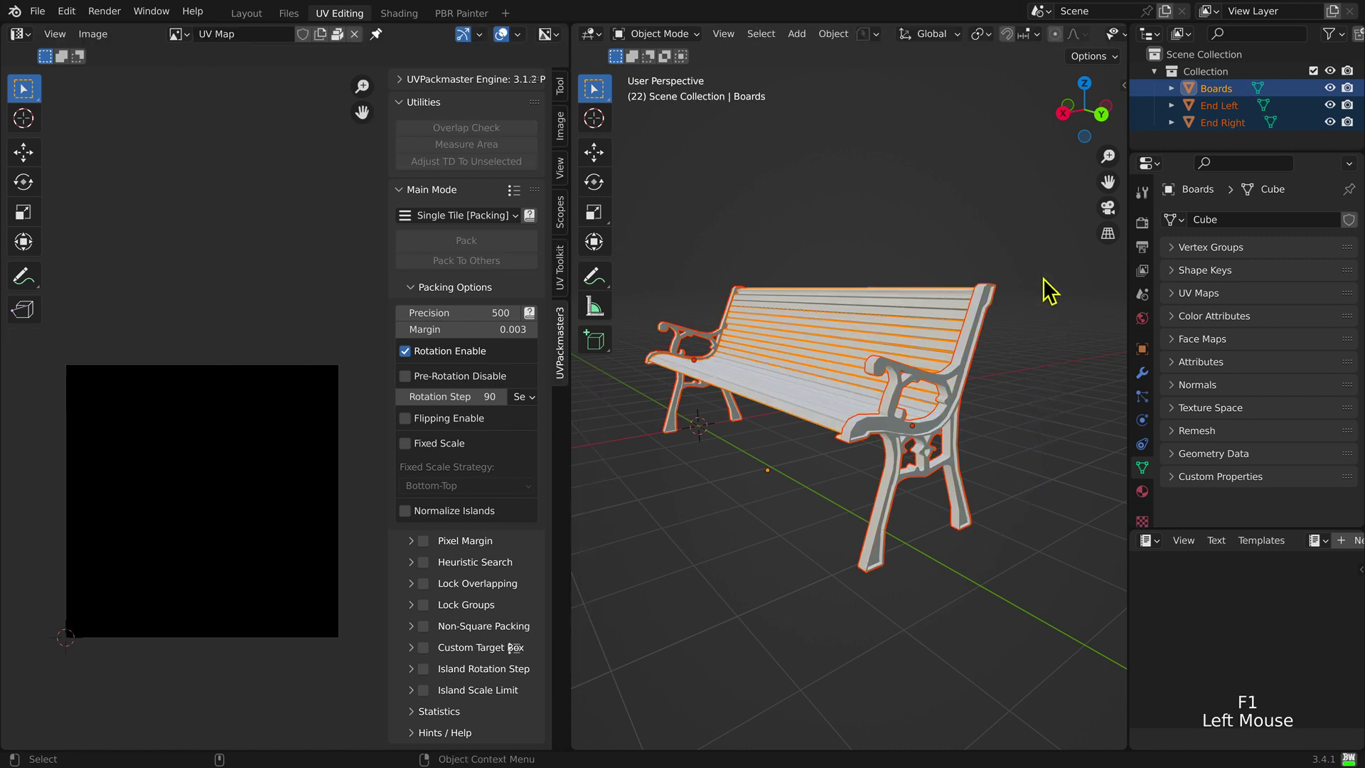
pyautogui.click(1220, 109)
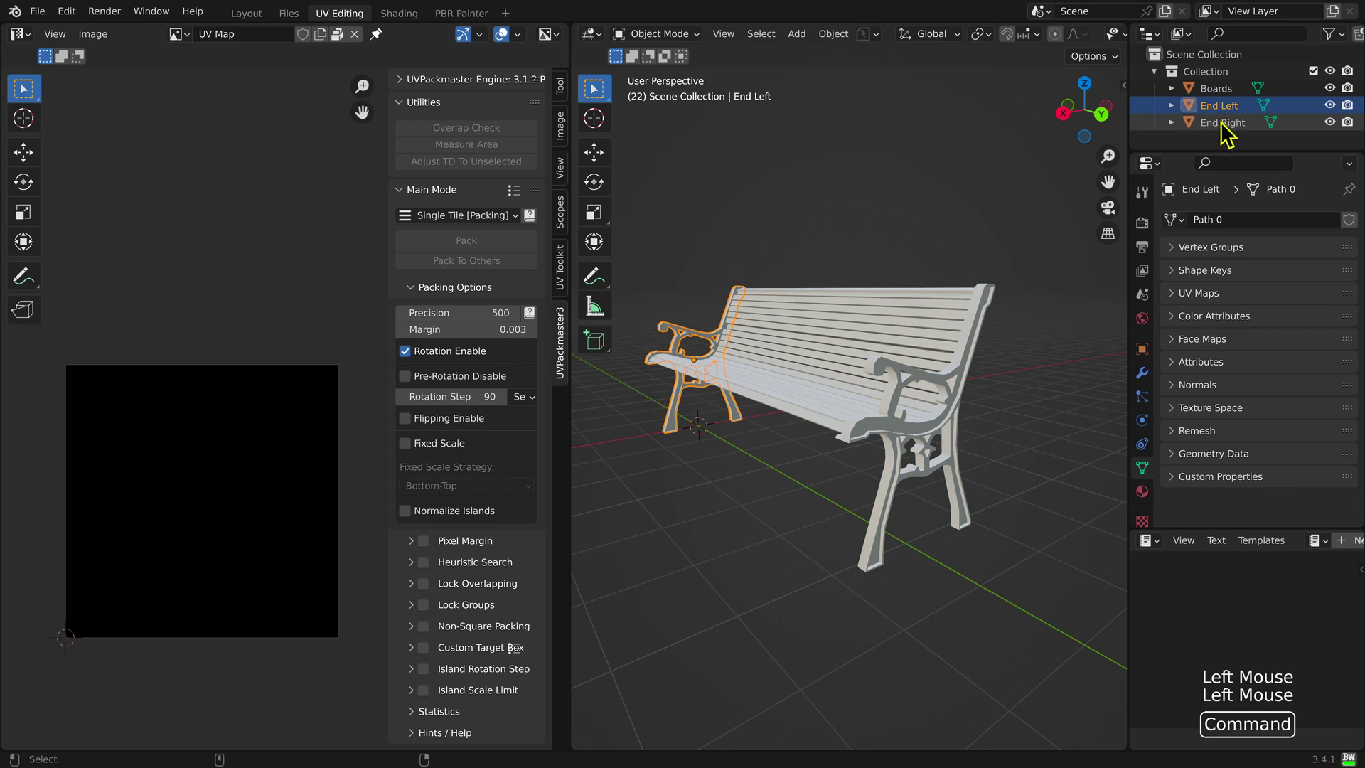
pyautogui.keyDown('super'); pyautogui.click(1223, 123); pyautogui.keyUp('super')
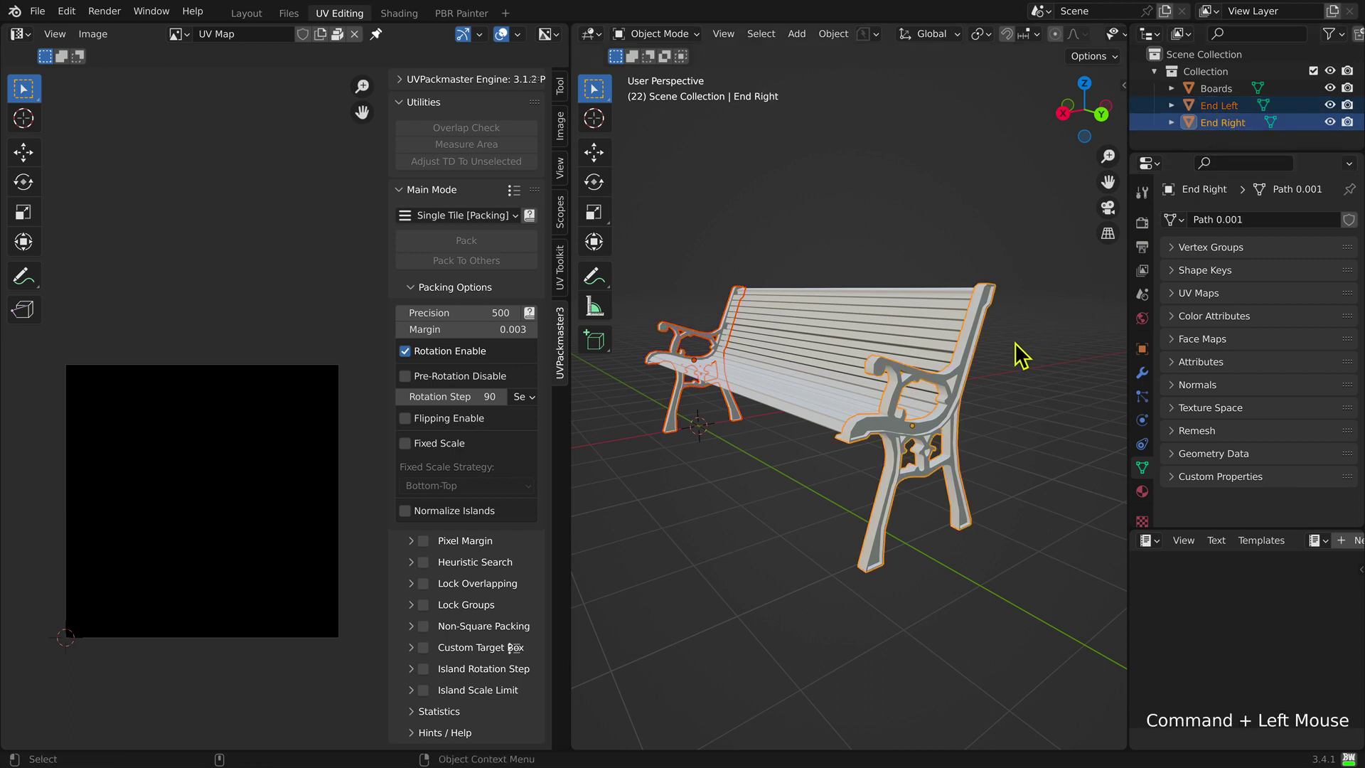
pyautogui.hotkey('ctrl', 'j')
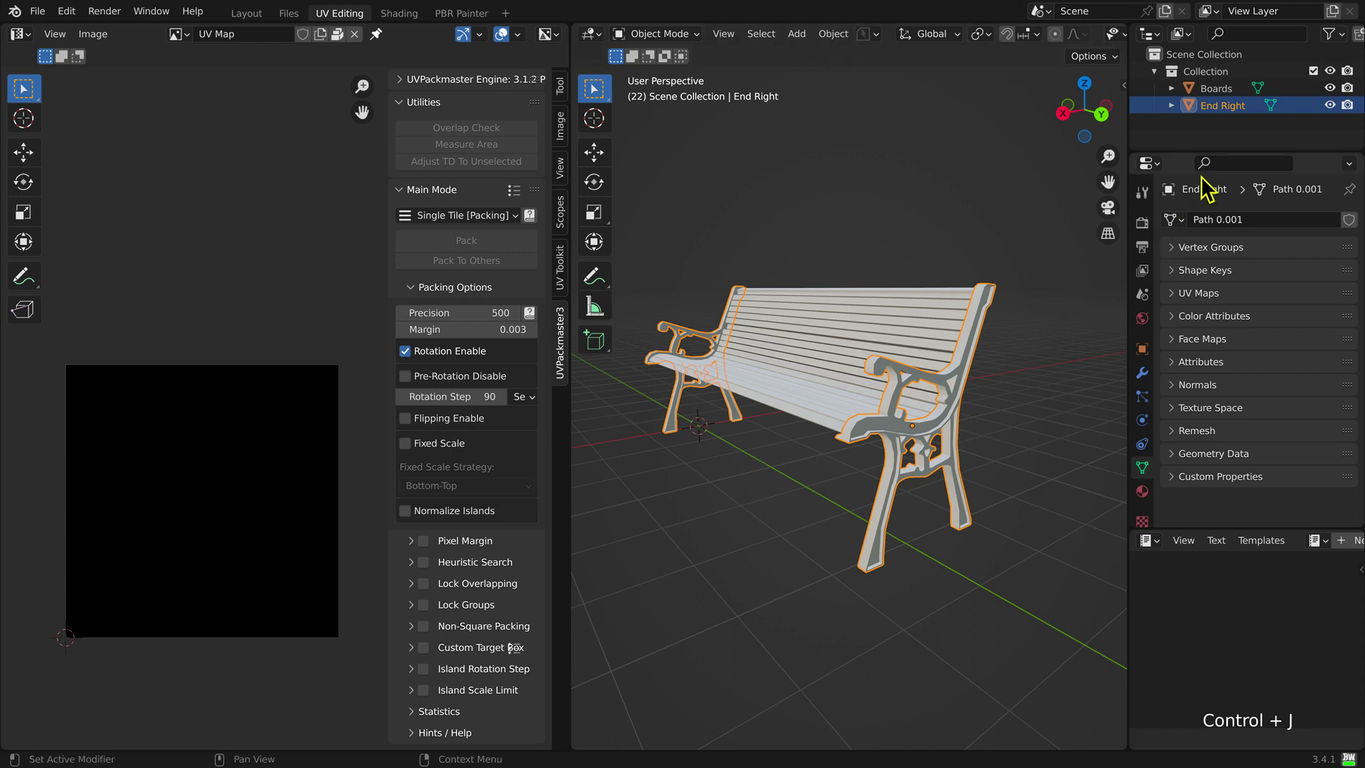
# Step: Rename the joined end frames object as Ends
pyautogui.doubleClick(1224, 109)
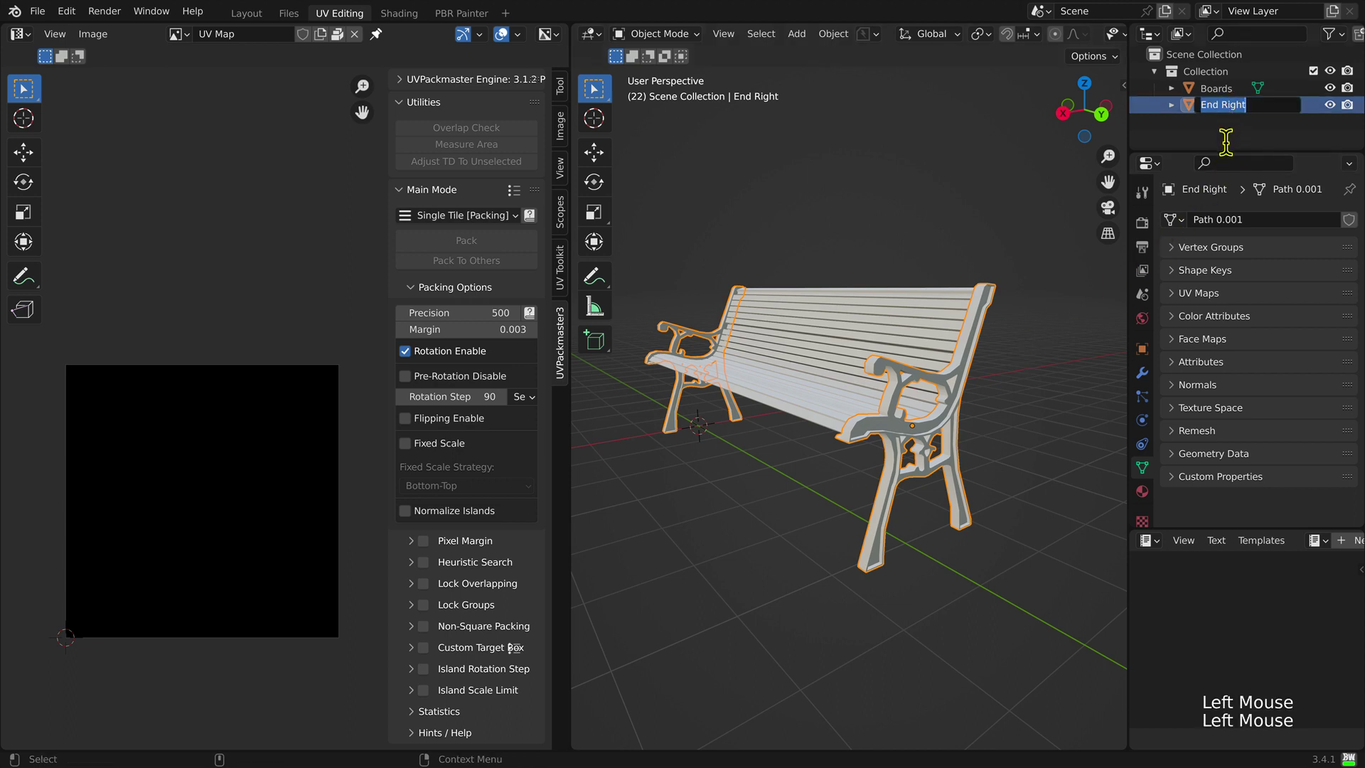
pyautogui.write('En')
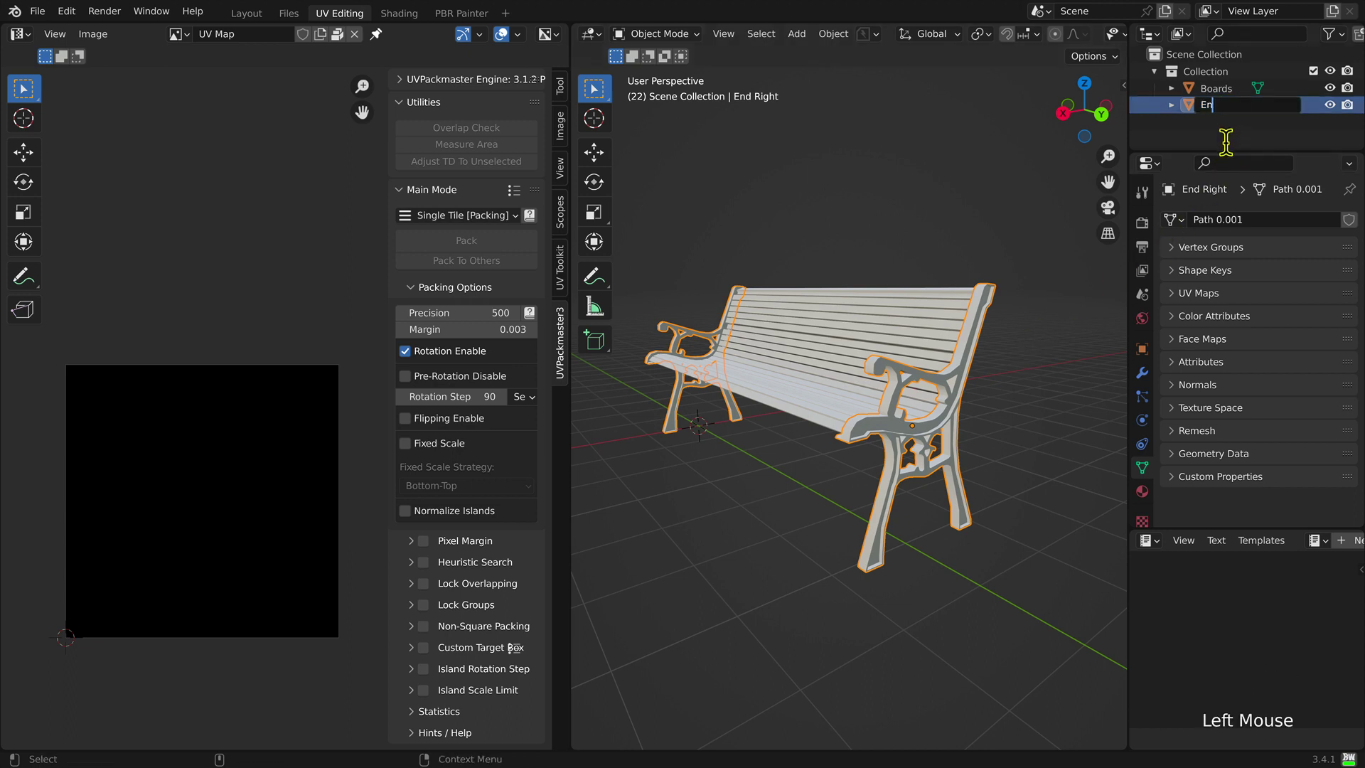
pyautogui.write('ds')
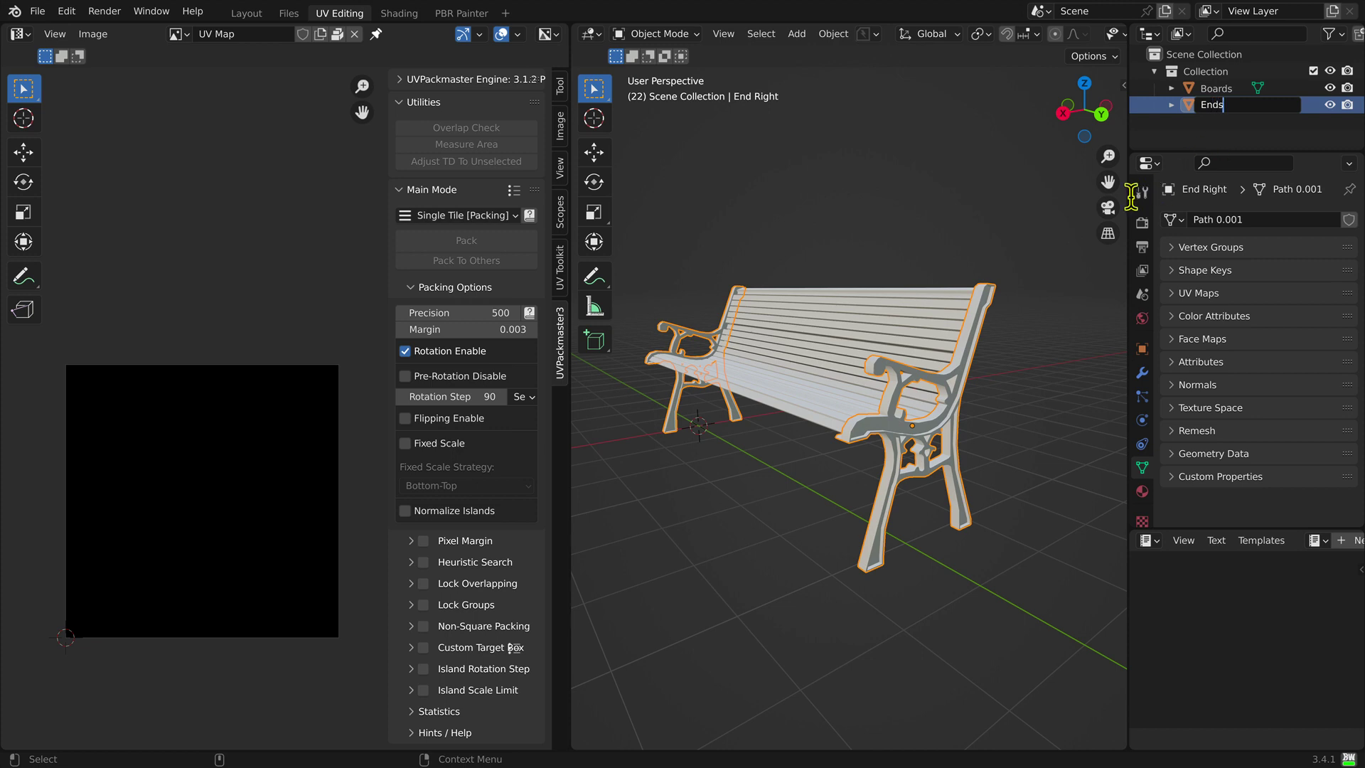
pyautogui.press('Return')
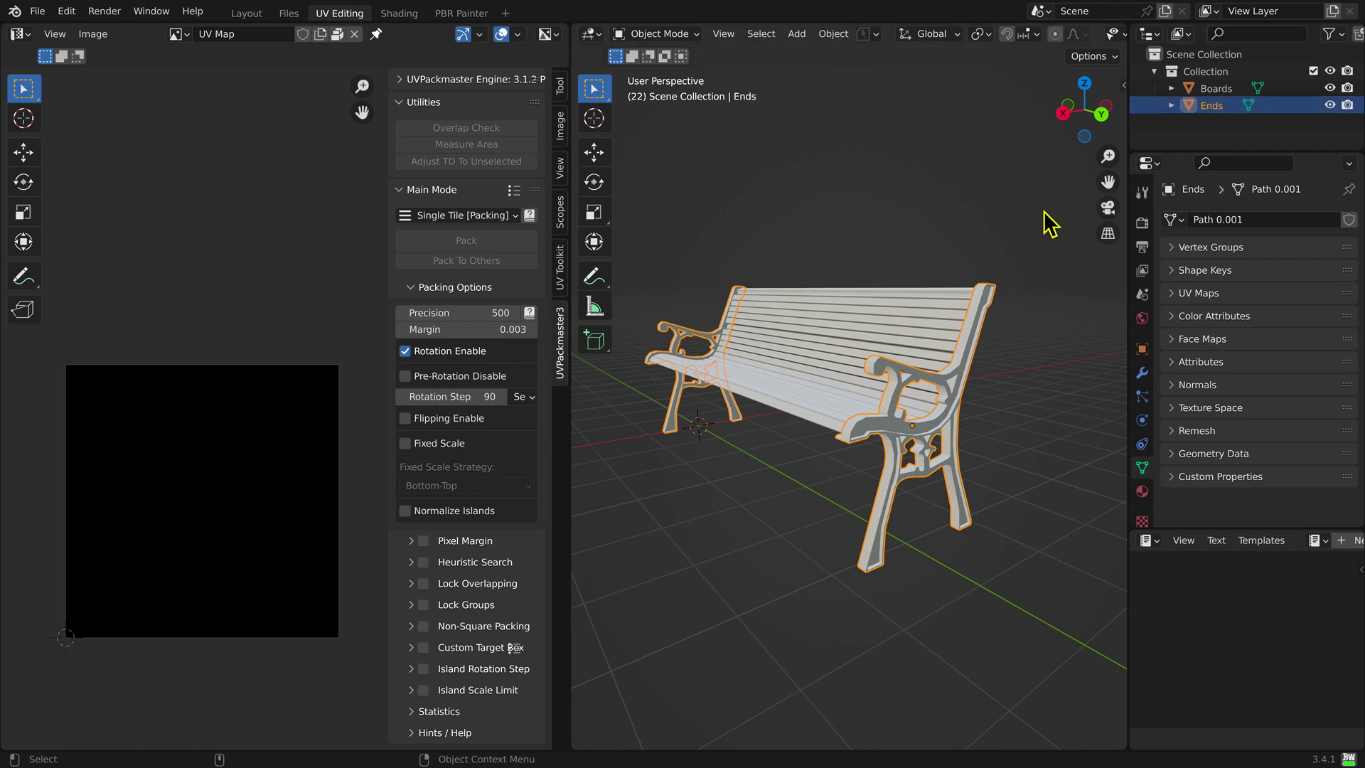
# Step: In the PBR Painter workspace with the asset browser area collapsed, give the Ends object a new material named Ends
pyautogui.click(462, 14)
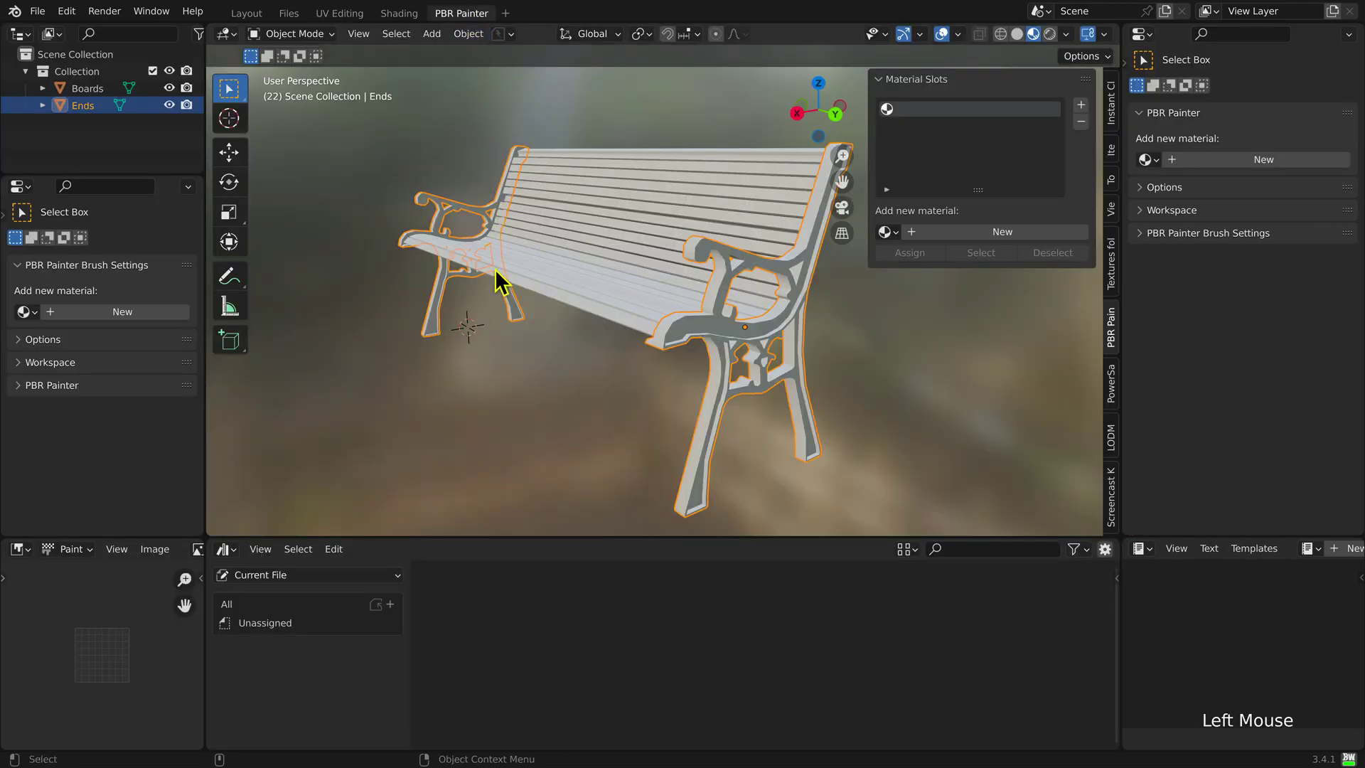
pyautogui.moveTo(571, 534); pyautogui.dragTo(554, 746)
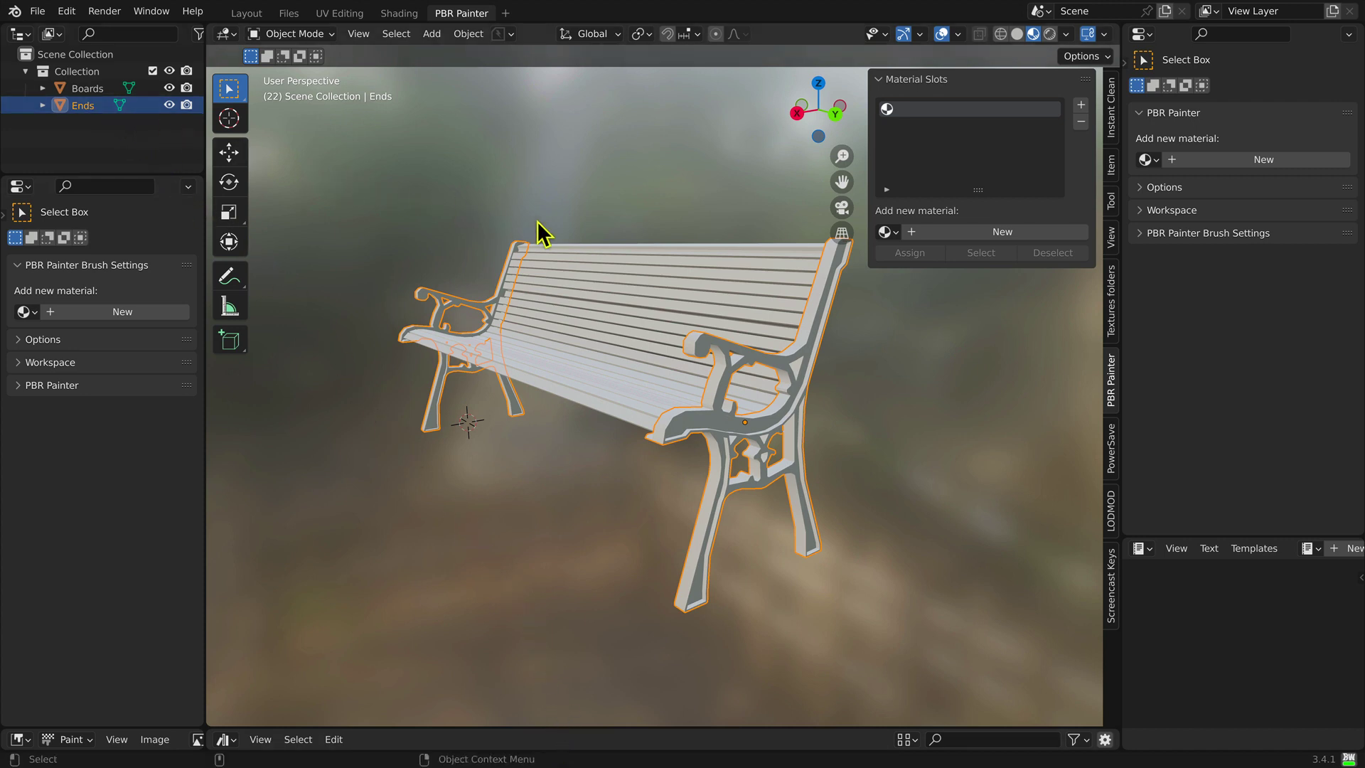
pyautogui.click(967, 232)
pyautogui.click(945, 234)
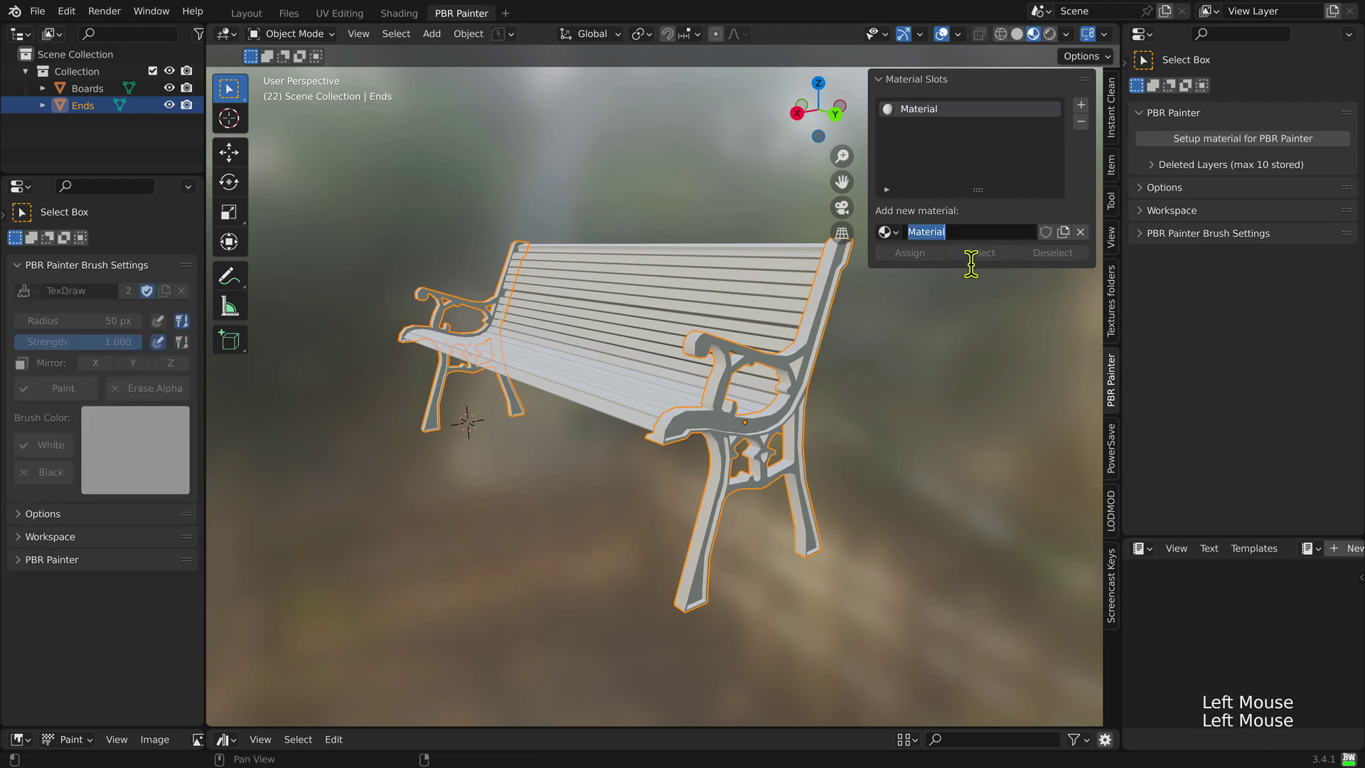
pyautogui.write('E')
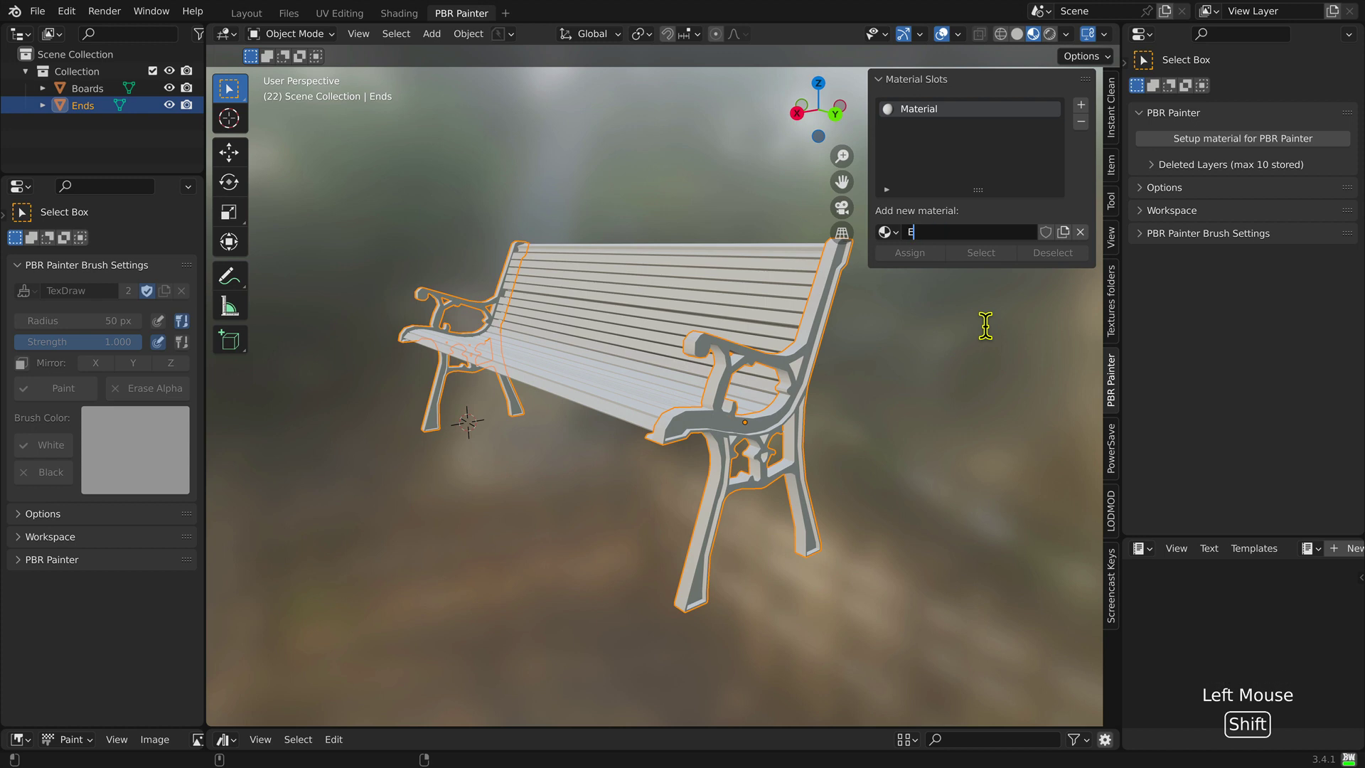
pyautogui.write('nds')
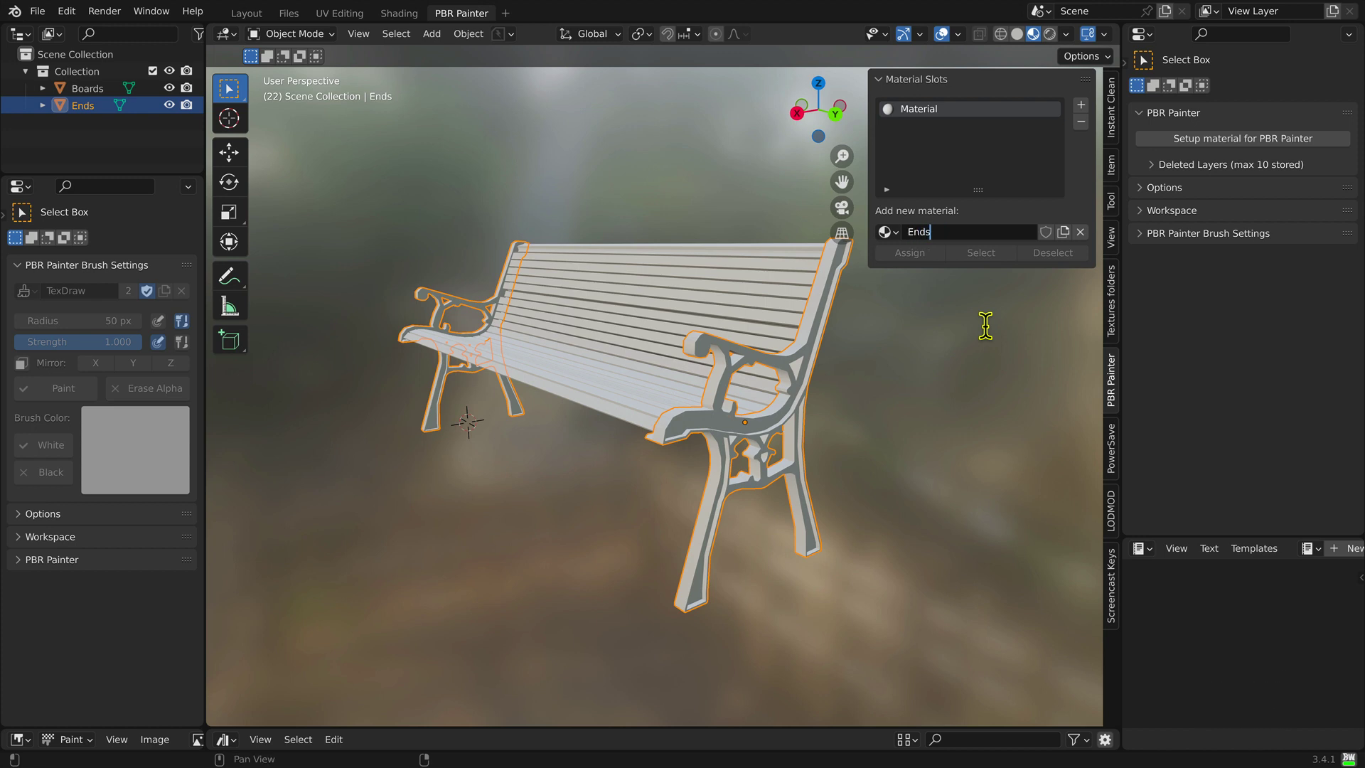
pyautogui.press('Return')
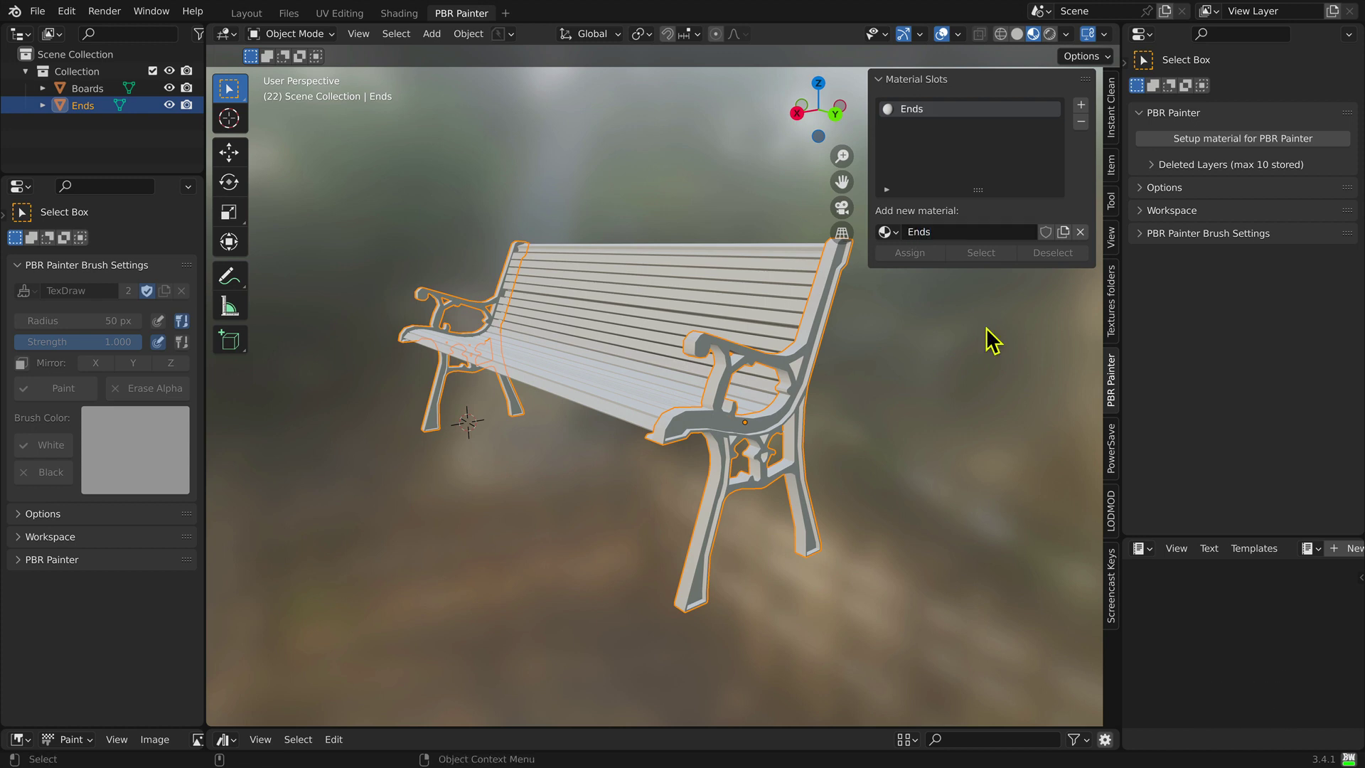
# Step: Set up the Ends material for PBR Painter with the default options and add a filled standard layer named Blistered Paint
pyautogui.click(1159, 139)
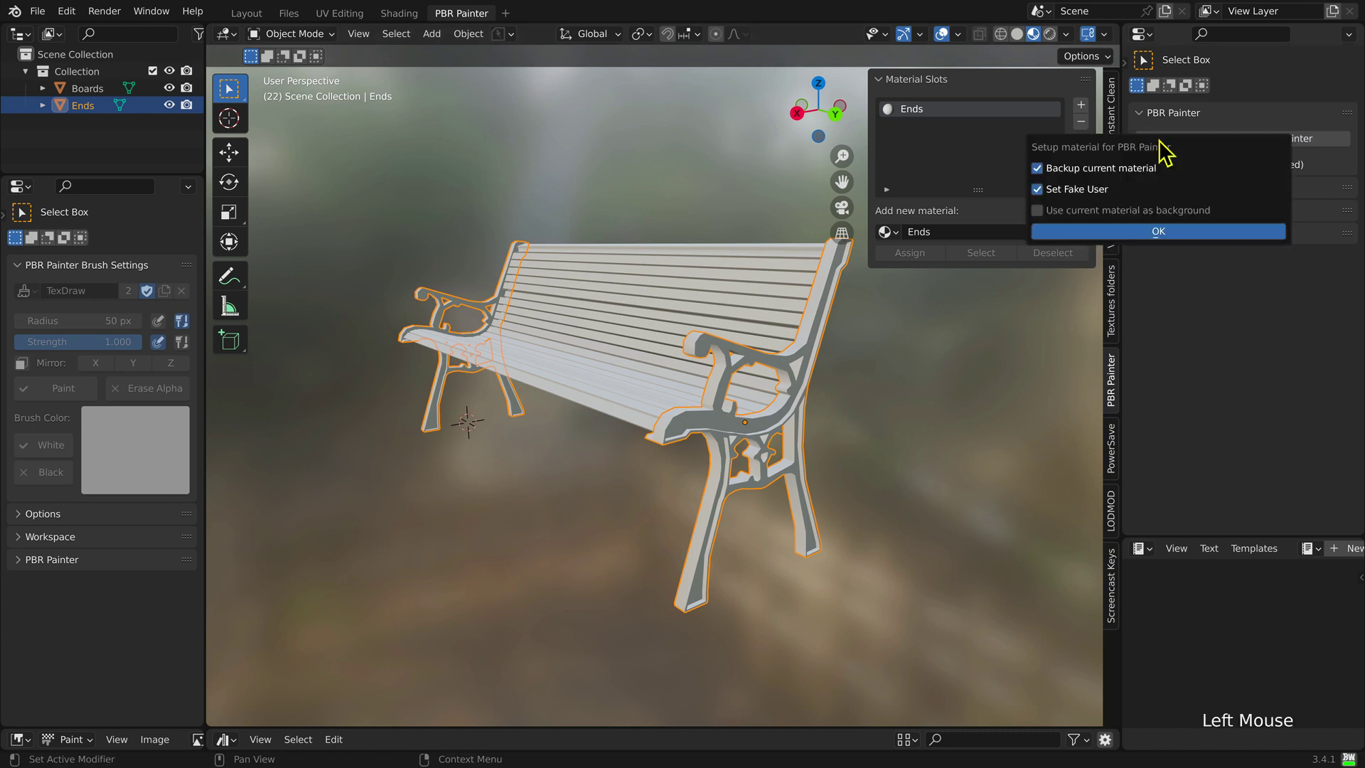
pyautogui.click(1172, 232)
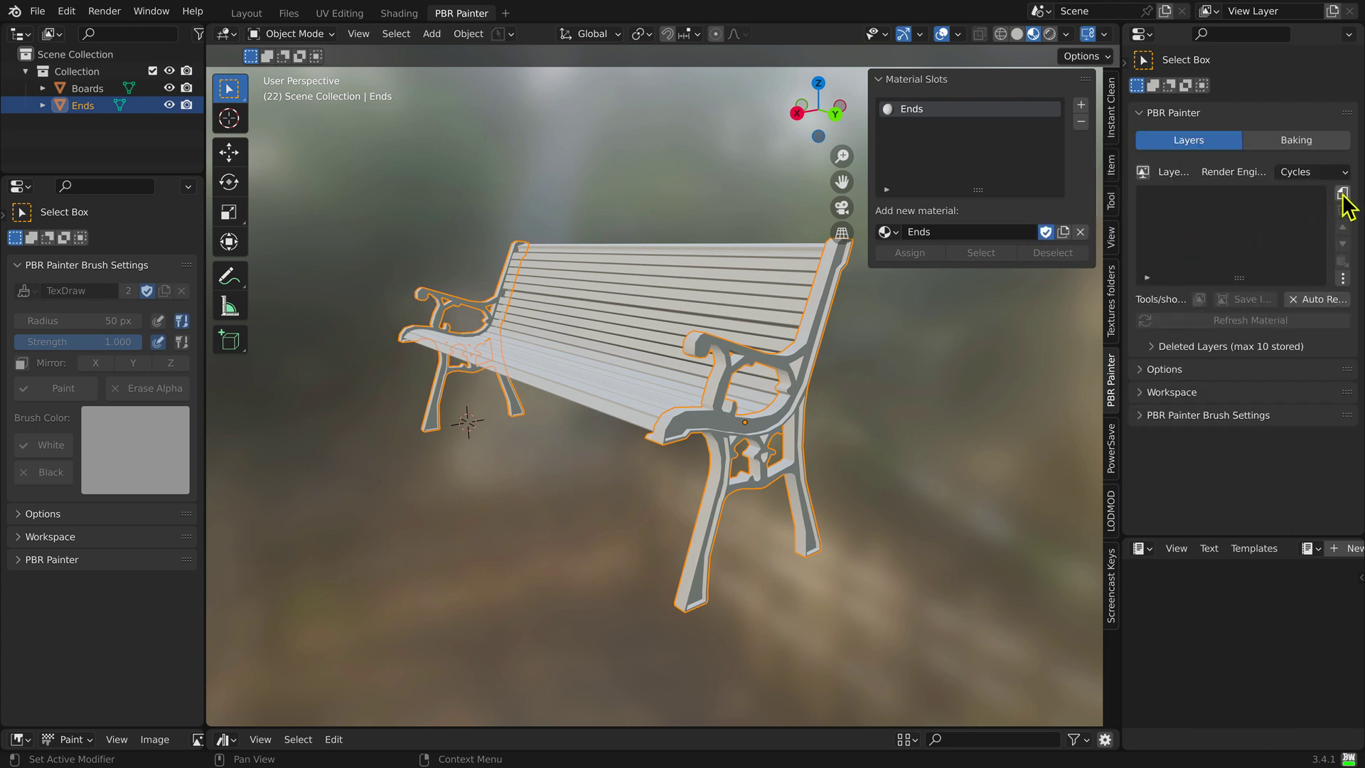
pyautogui.click(1342, 194)
pyautogui.click(1212, 223)
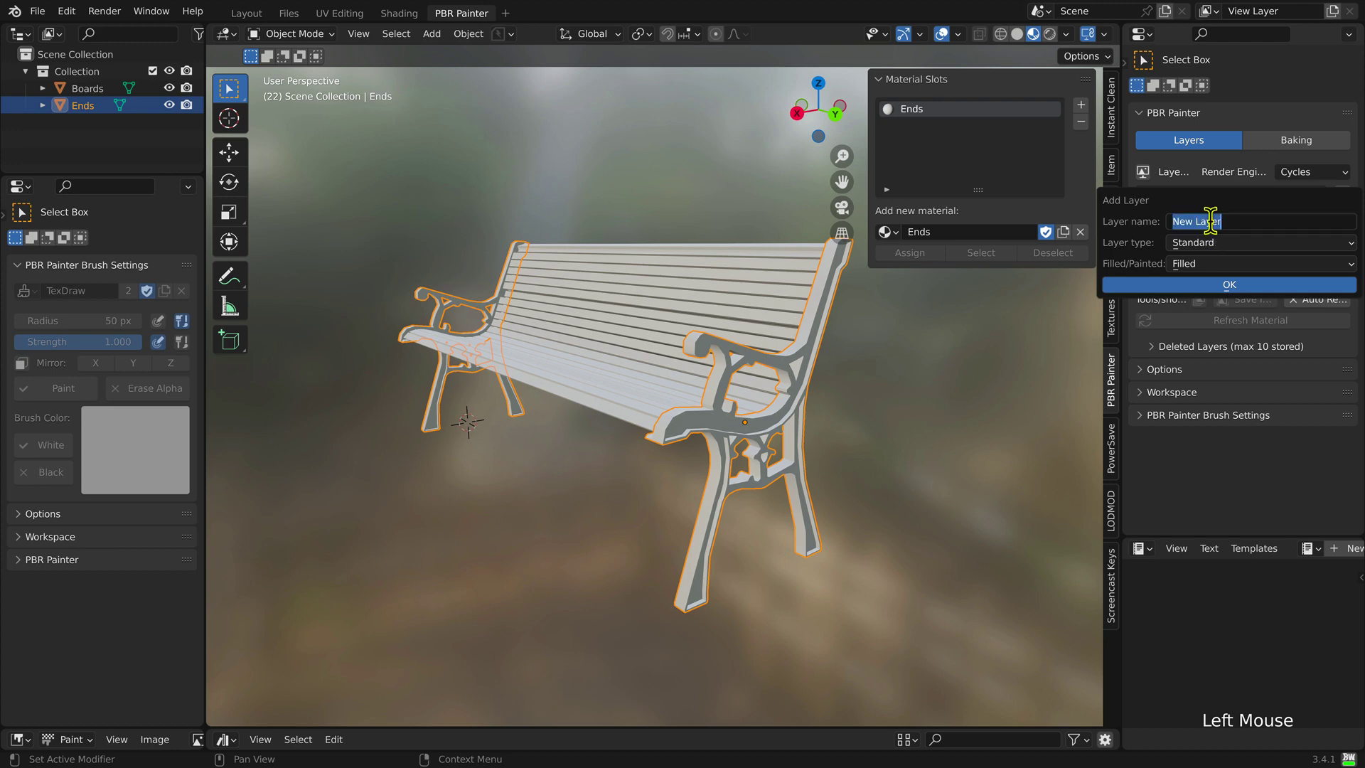
pyautogui.write('Bl')
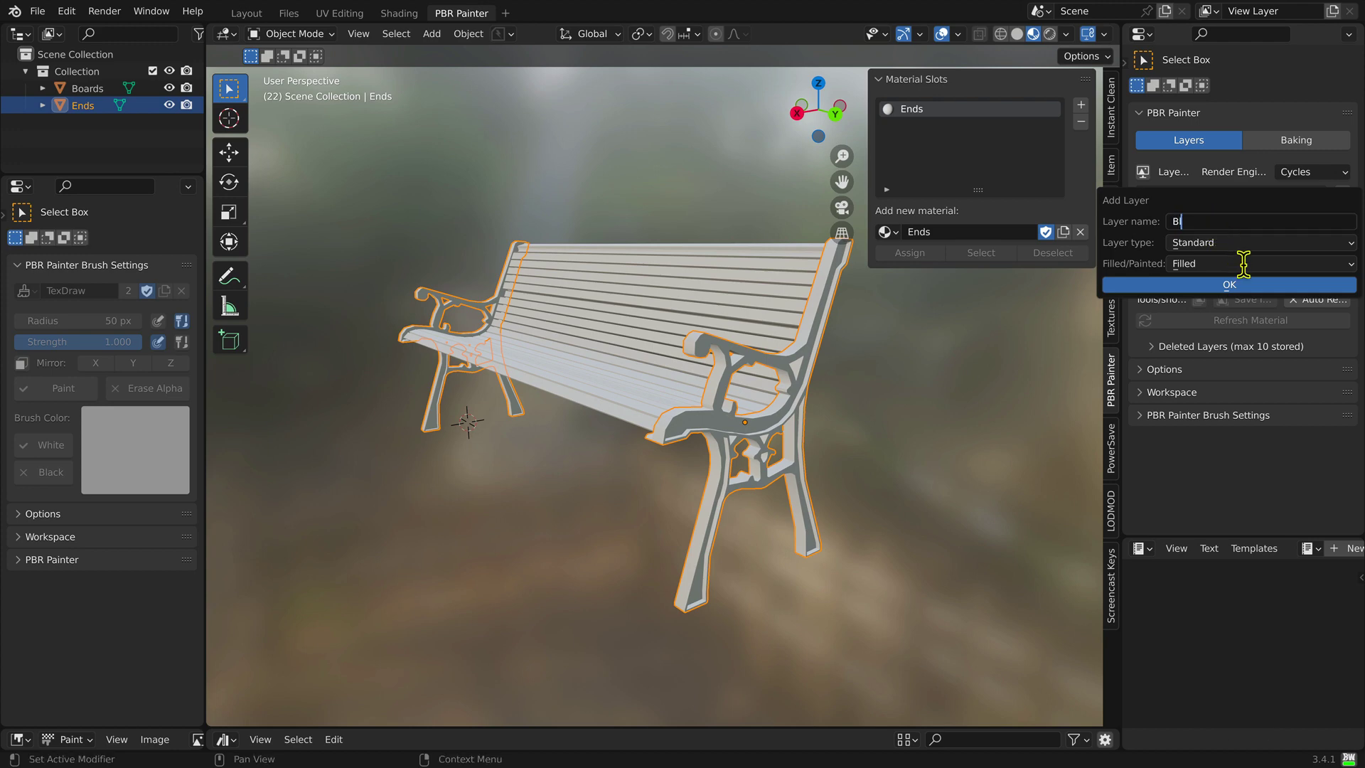
pyautogui.write('istered Paint')
pyautogui.press('Return')
pyautogui.click(1199, 283)
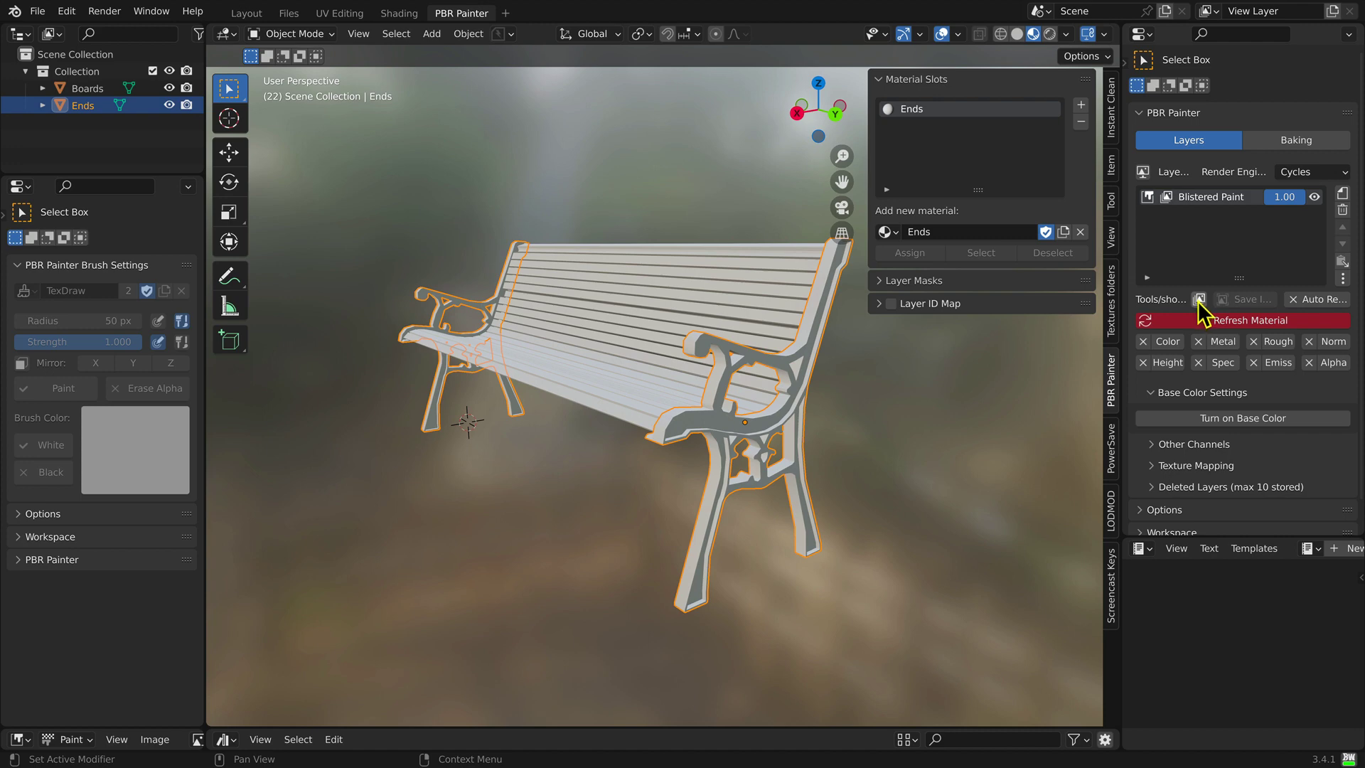
# Step: Import all three textures from the BLISTERED PAINT - PBR0116 folder into the Blistered Paint layer and refresh the material
pyautogui.click(1199, 299)
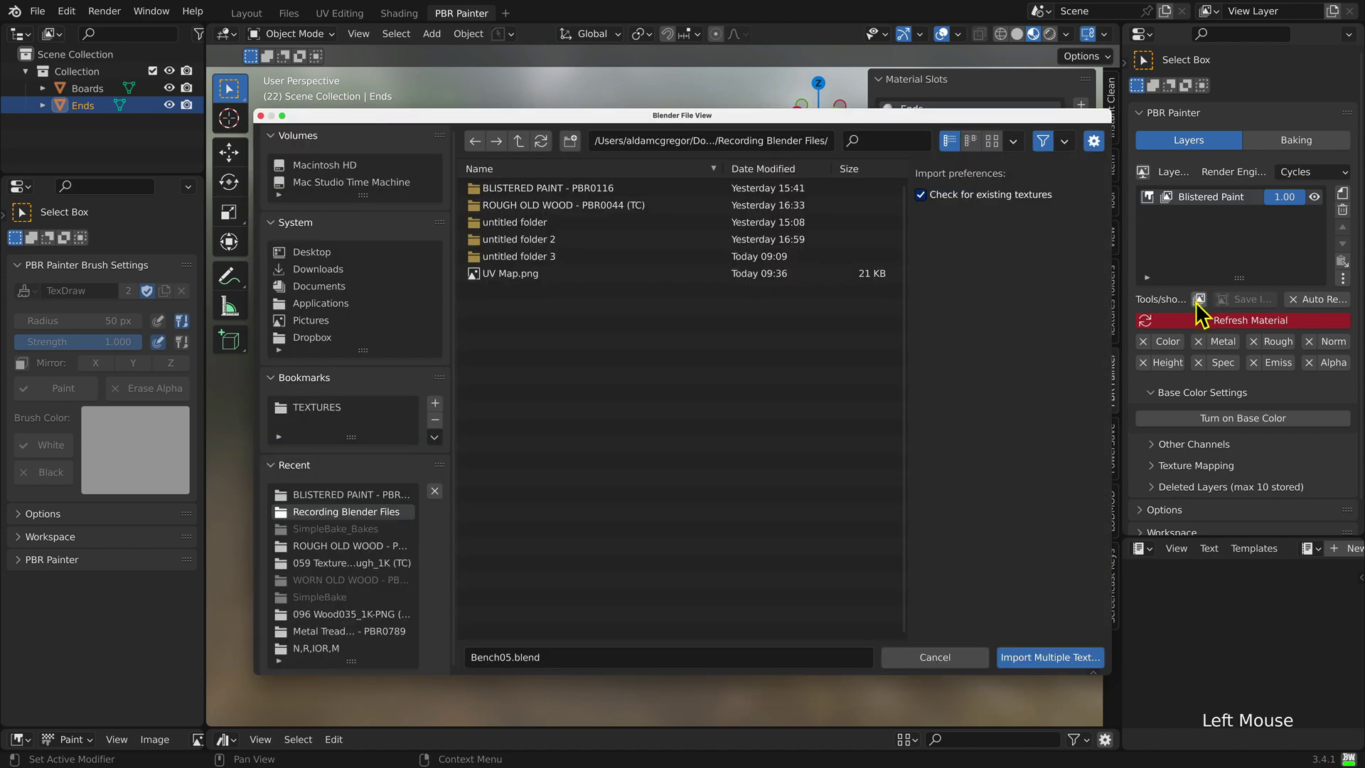
pyautogui.click(588, 190)
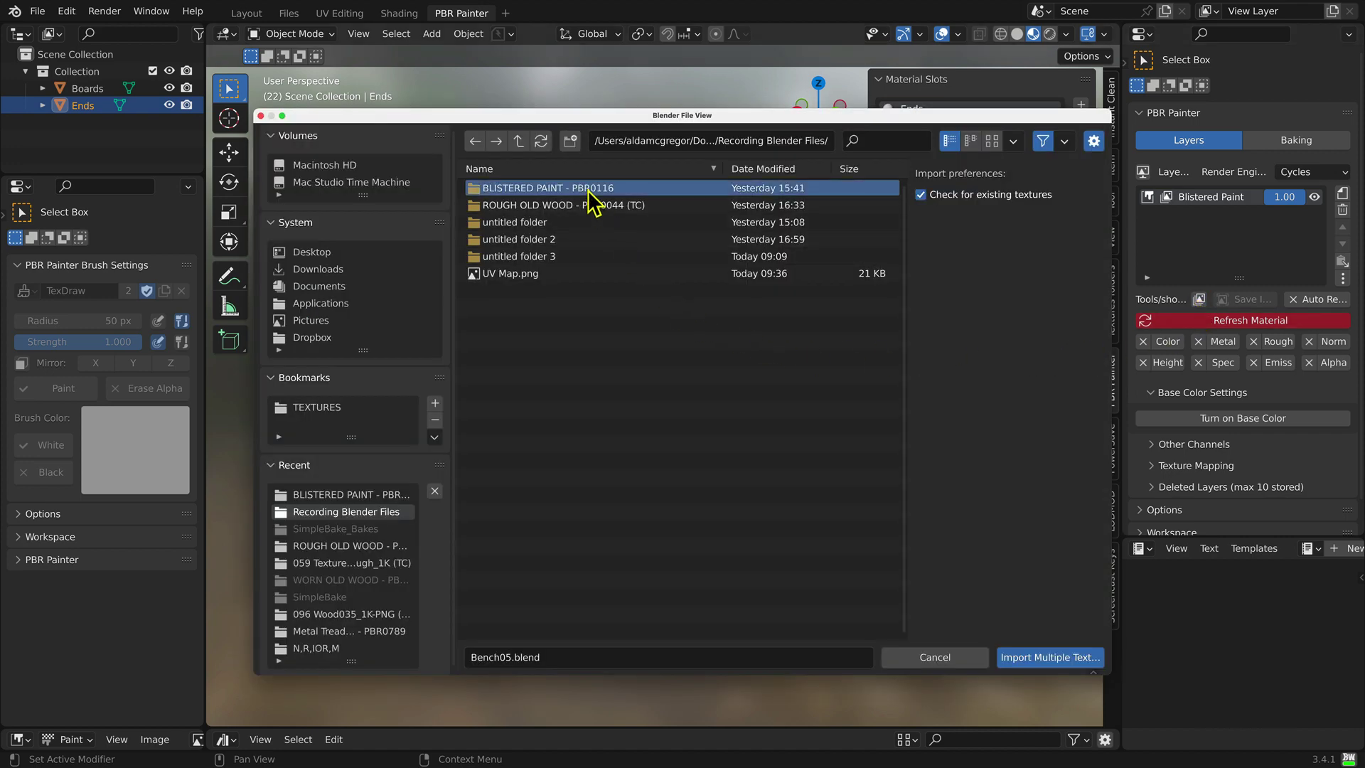
pyautogui.click(589, 189)
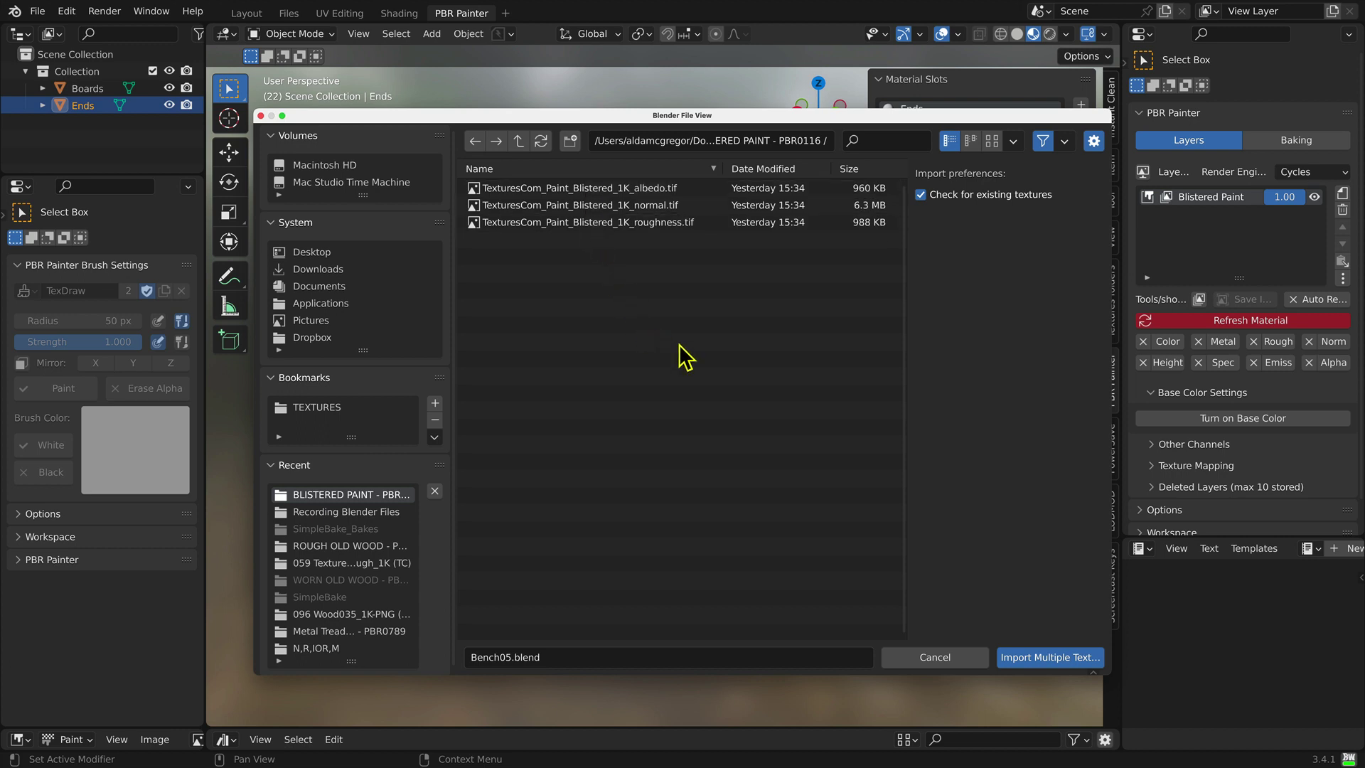
pyautogui.press('a')
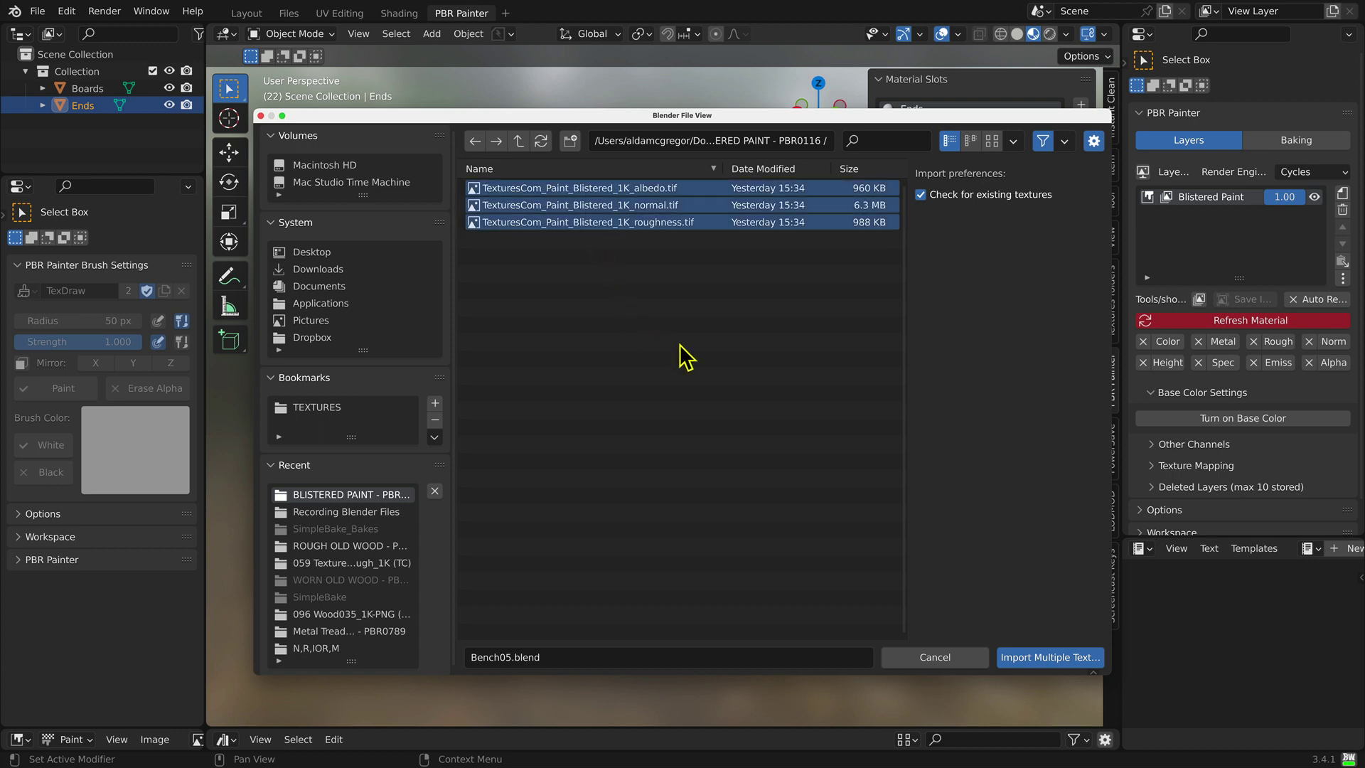
pyautogui.click(1031, 658)
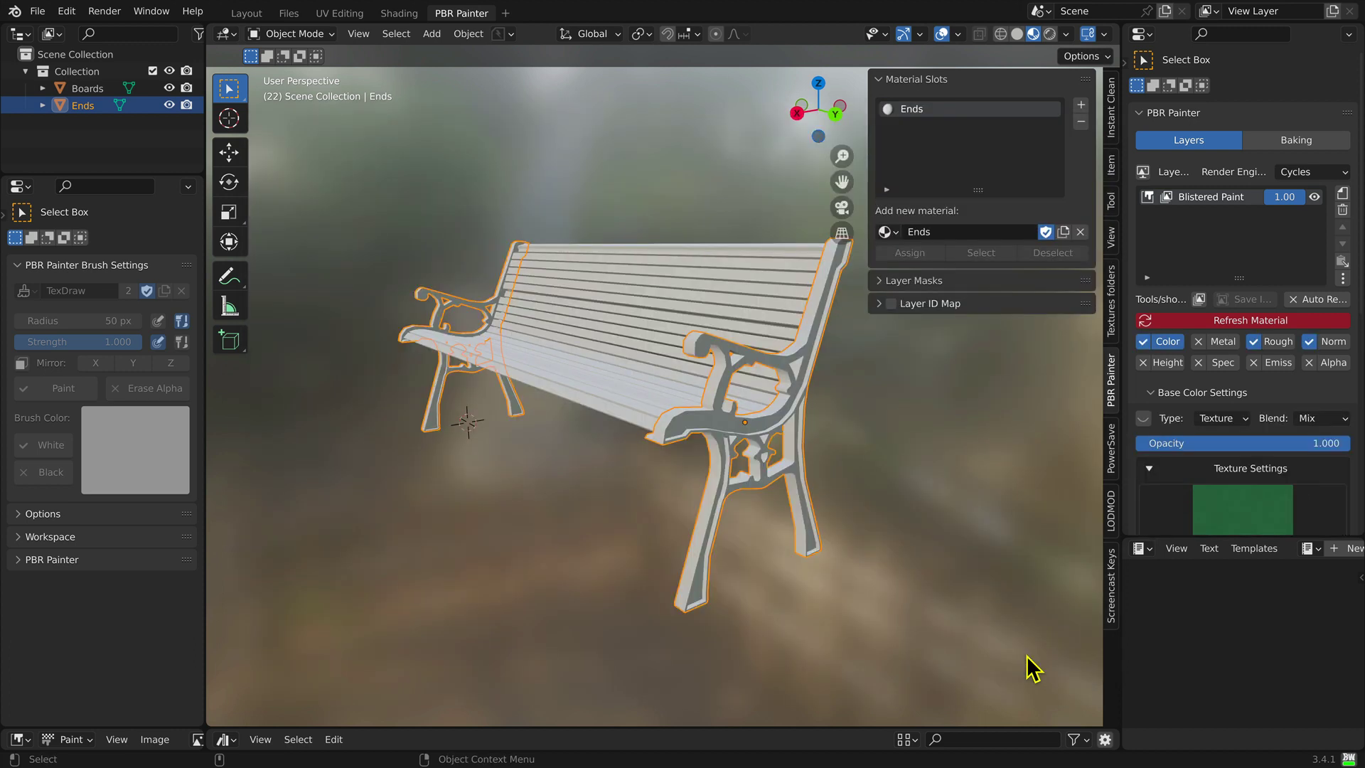
pyautogui.click(1186, 322)
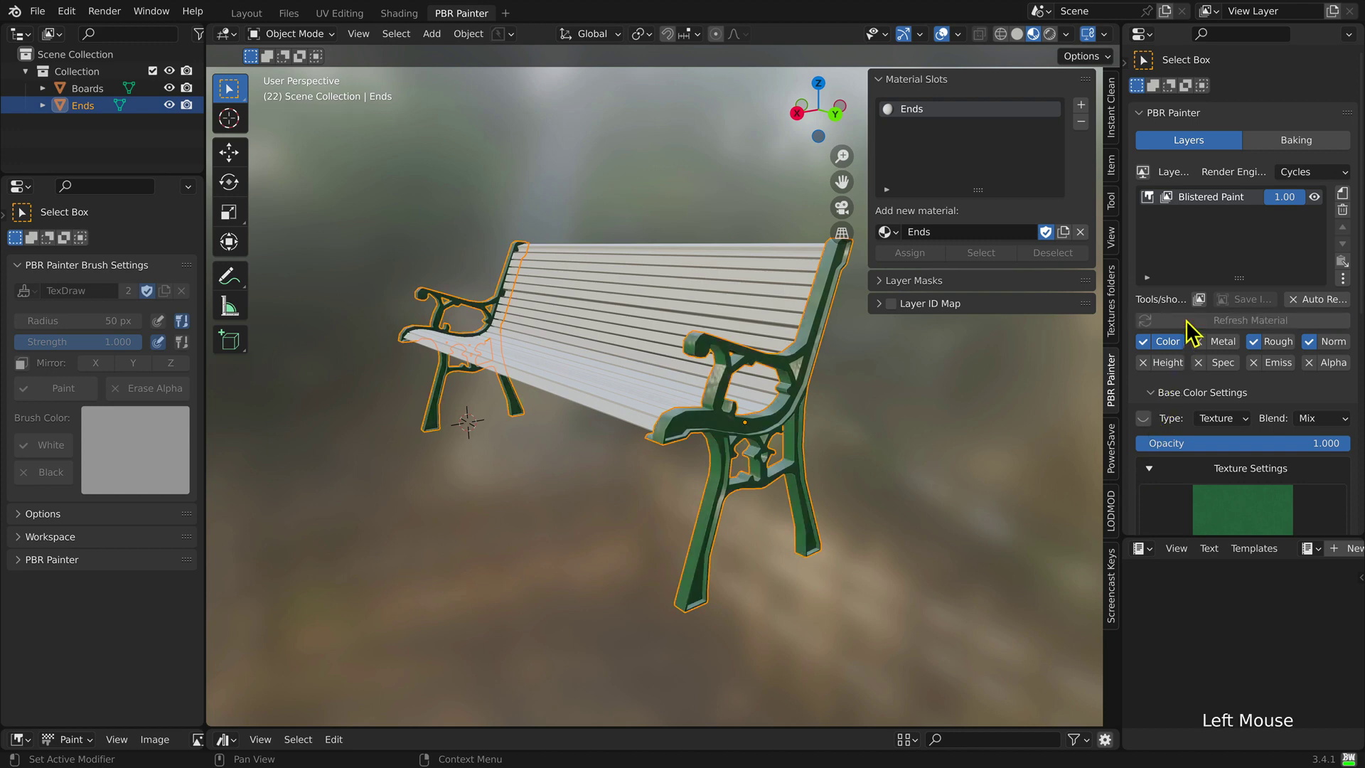
# Step: Set the Blistered Paint layer's texture mapping scale to 40 in both X and Y
pyautogui.scroll(2, 747, 457)
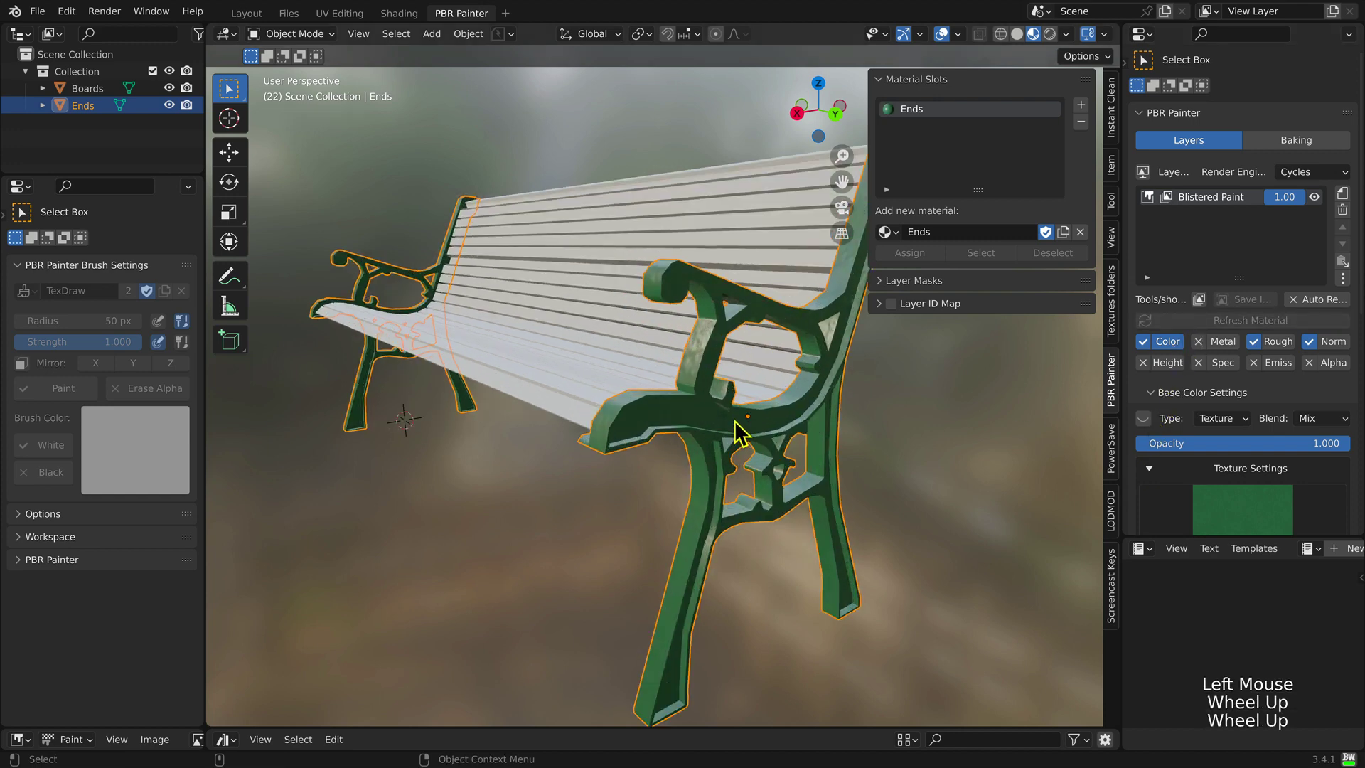
pyautogui.scroll(3, 694, 368)
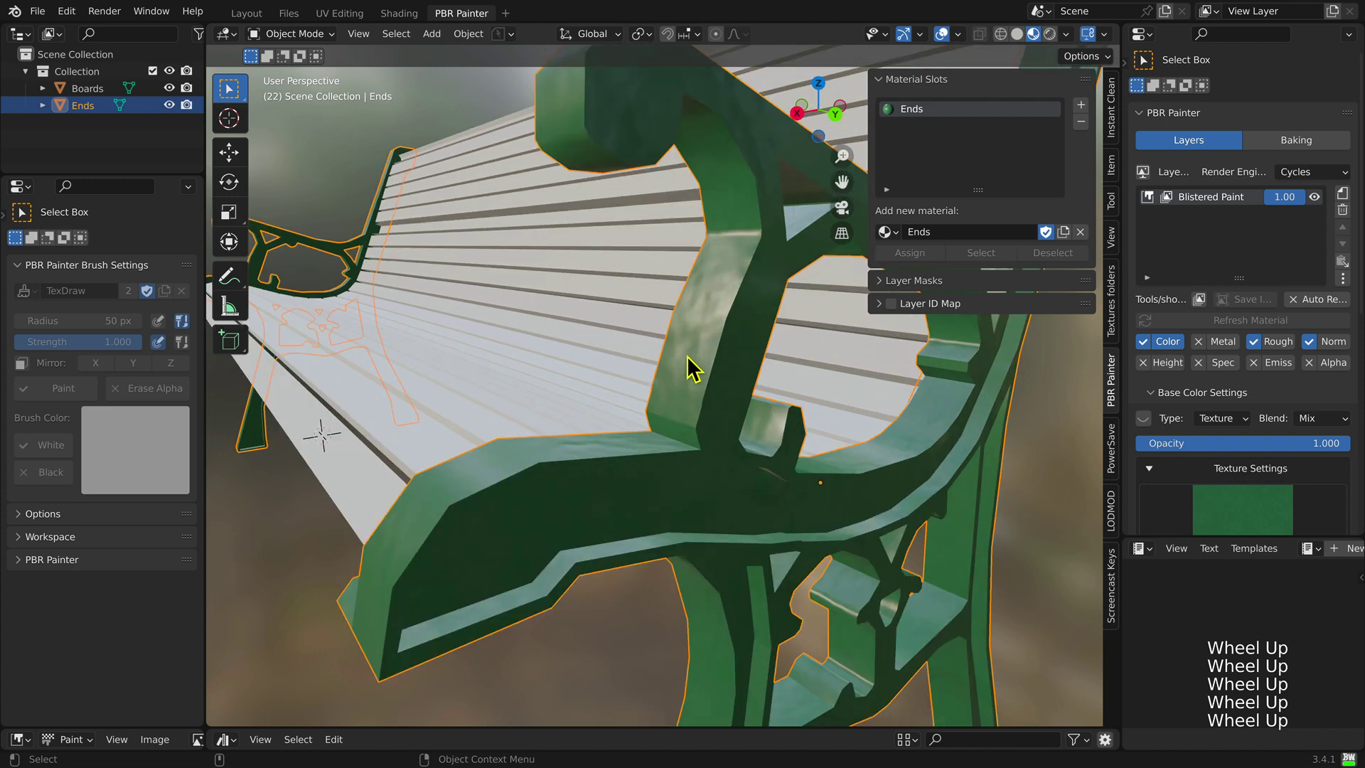
pyautogui.scroll(3, 693, 368)
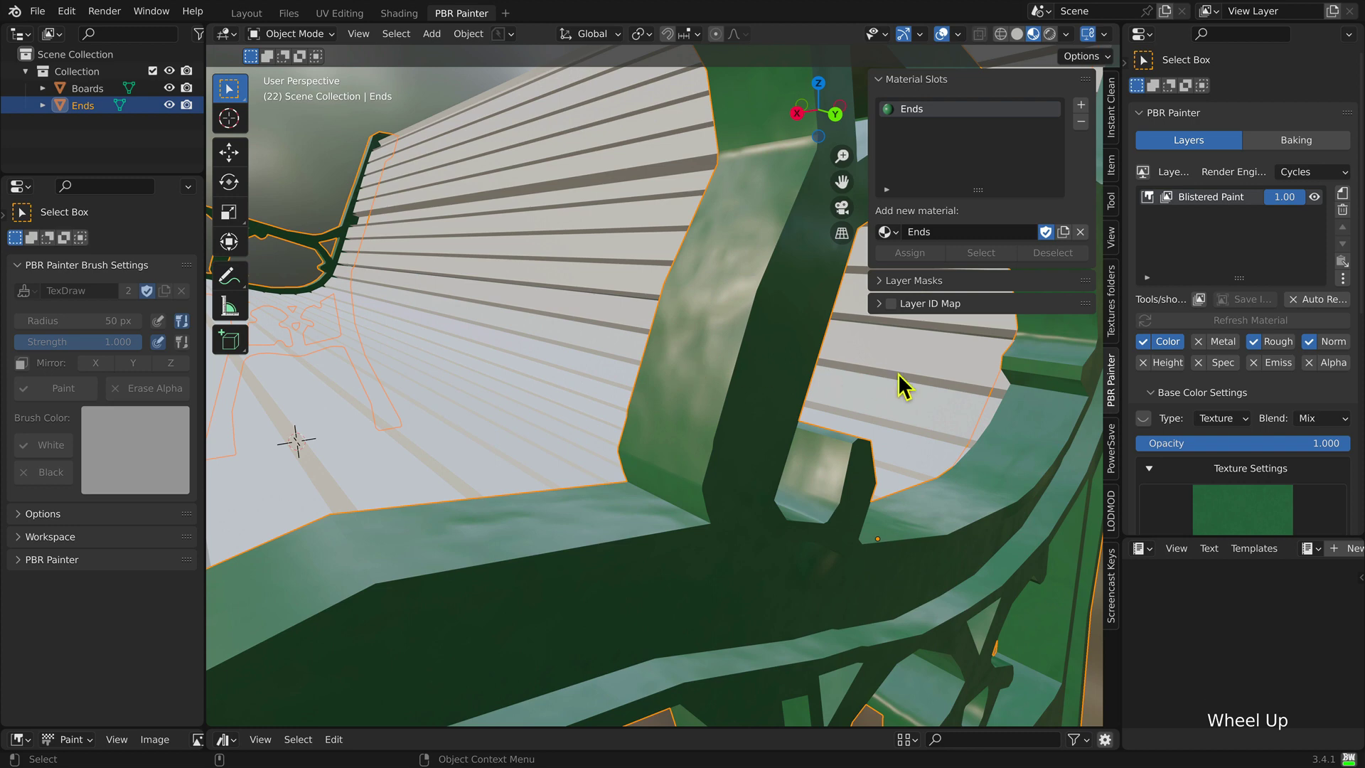
pyautogui.scroll(-5, 1204, 348)
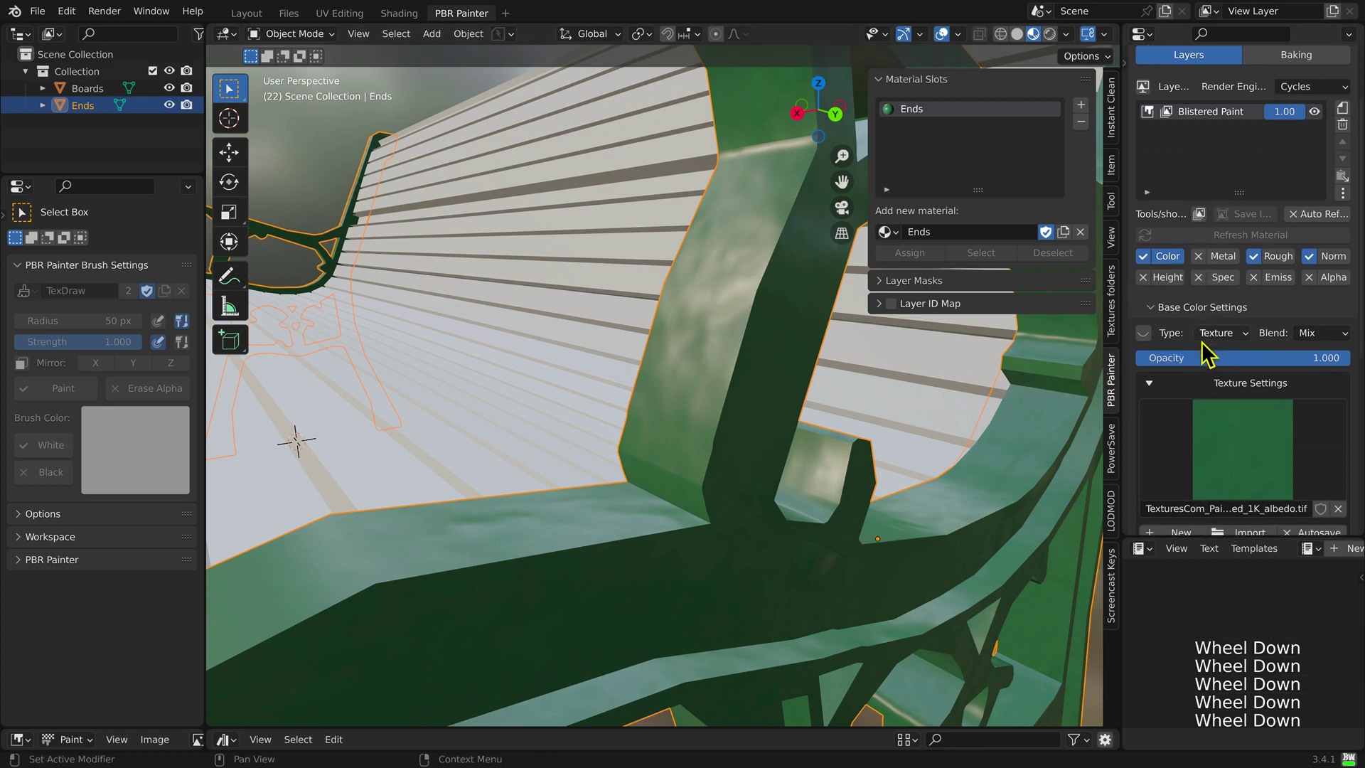
pyautogui.scroll(-5, 1206, 353)
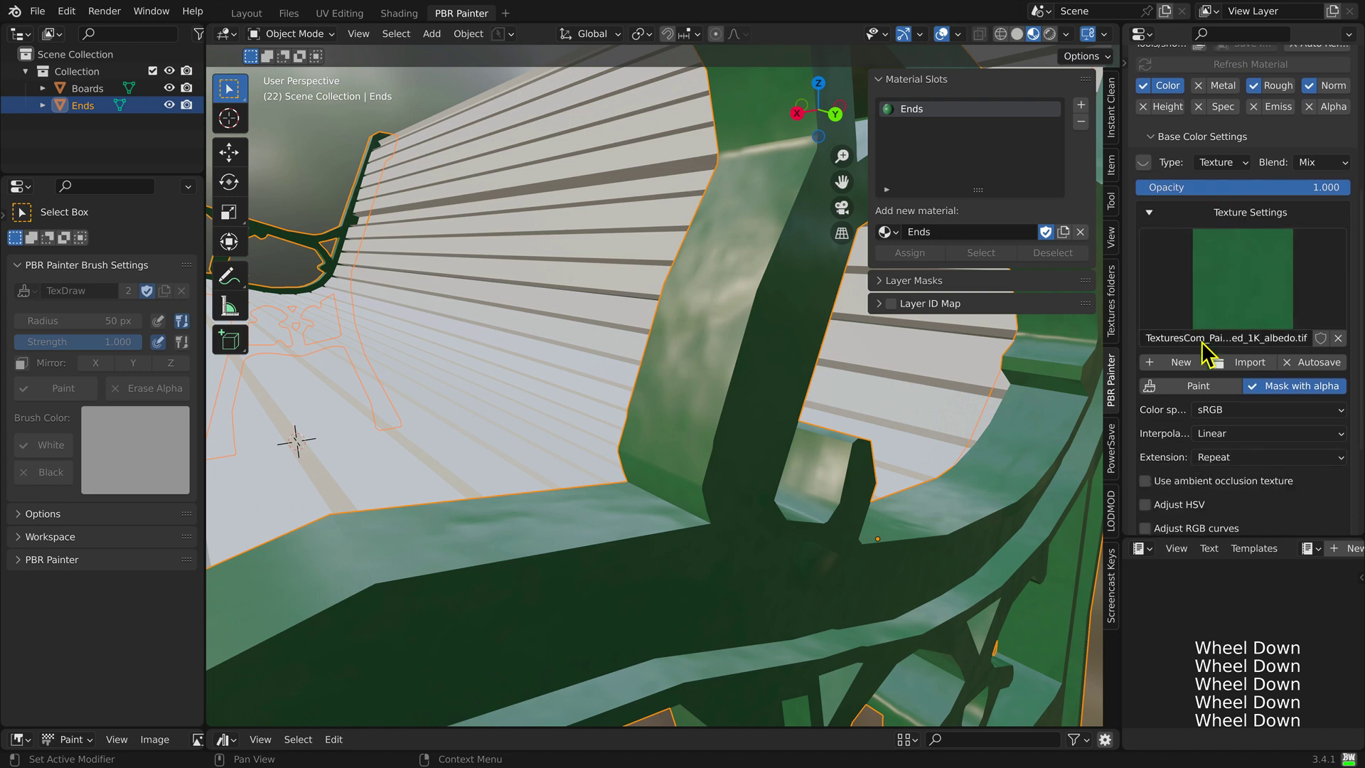
pyautogui.scroll(-3, 1205, 355)
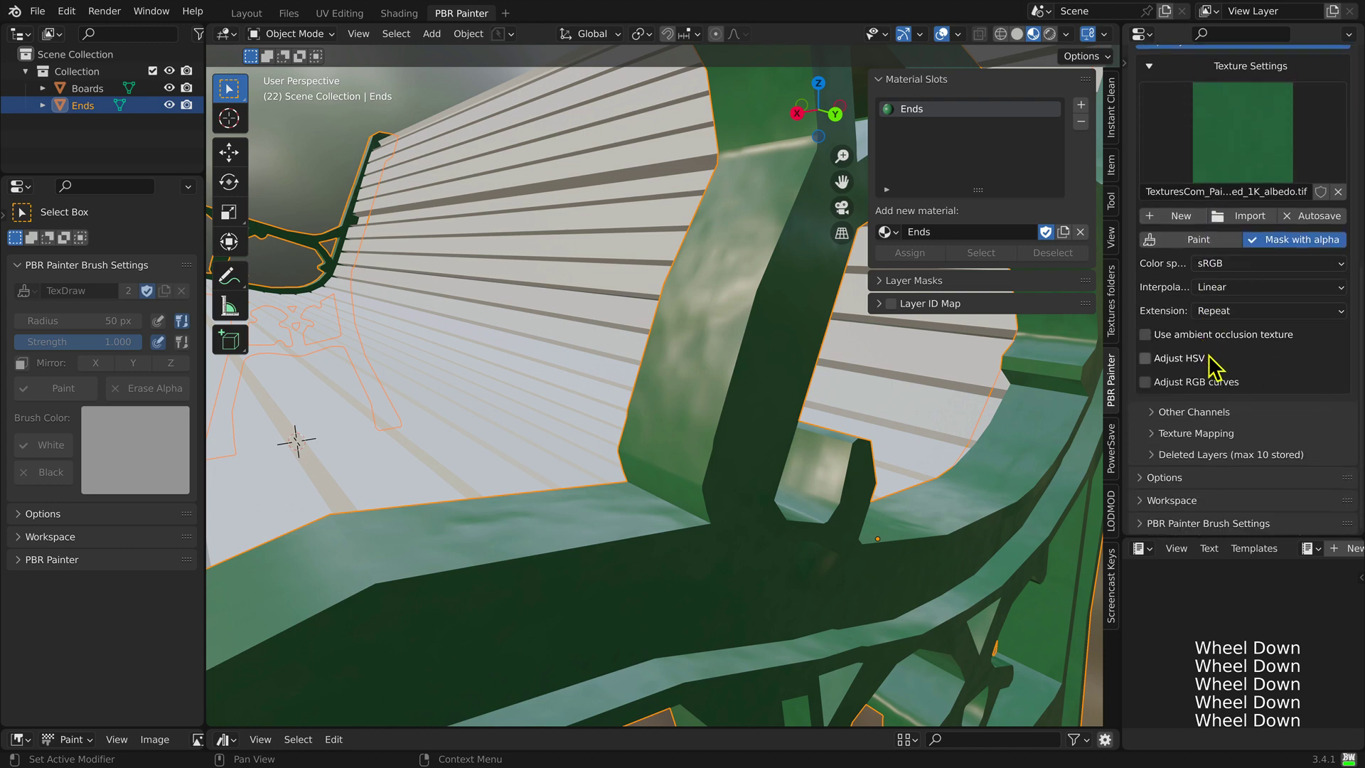
pyautogui.click(1156, 434)
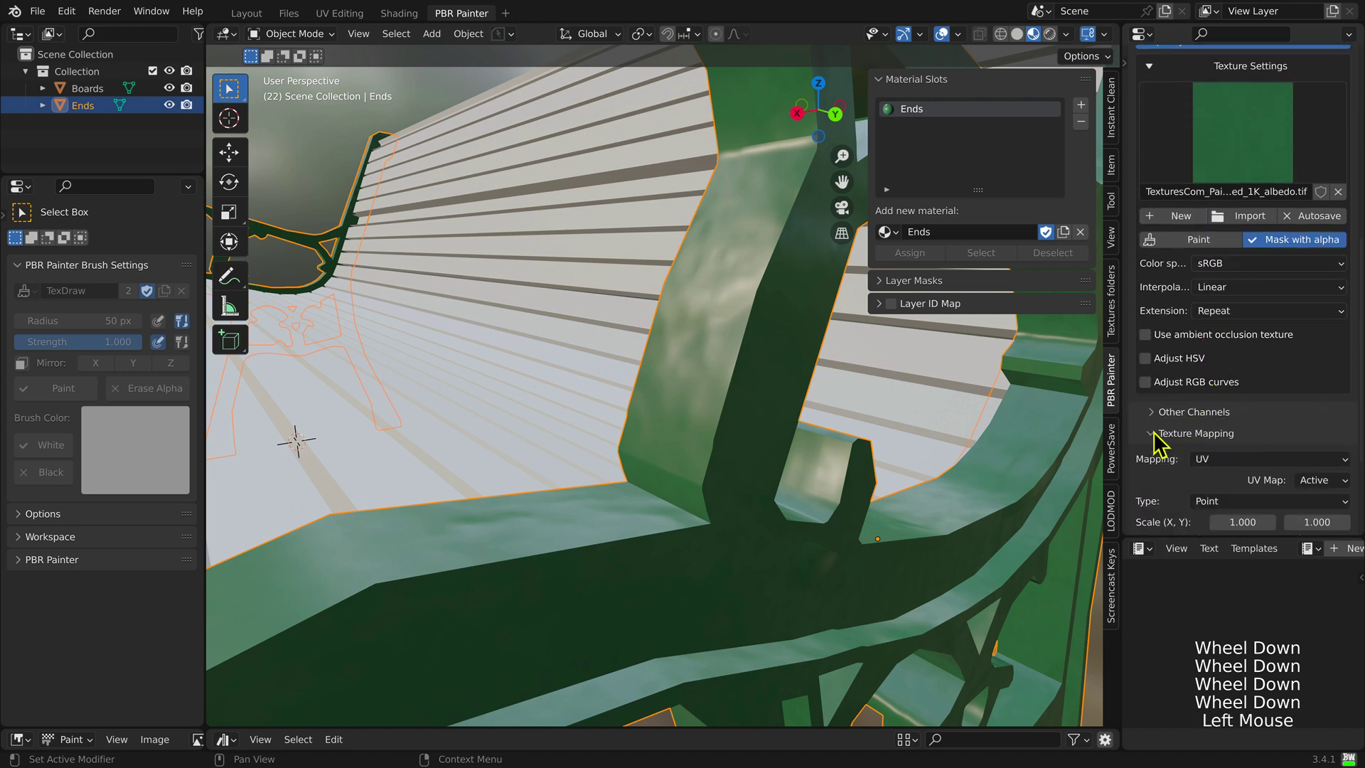
pyautogui.scroll(-4, 1205, 398)
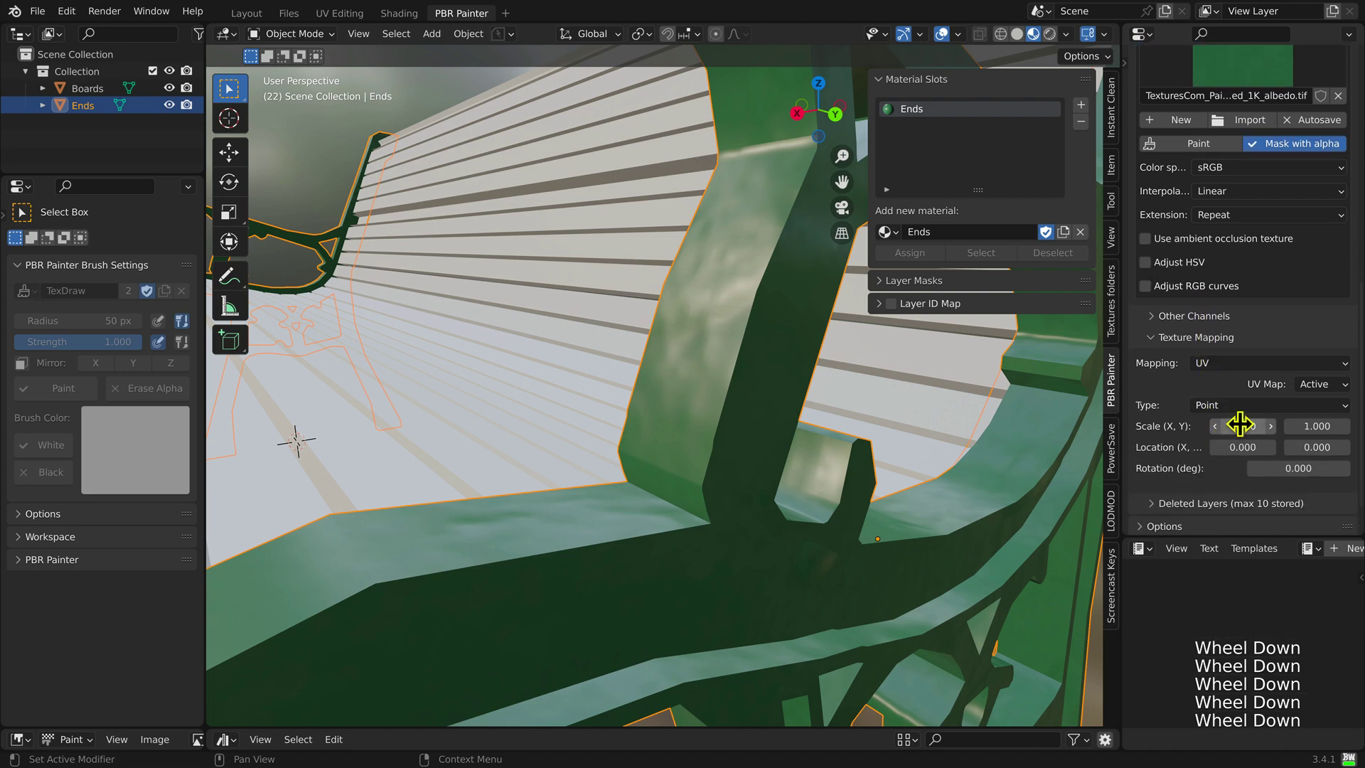
pyautogui.click(1243, 426)
pyautogui.write('40')
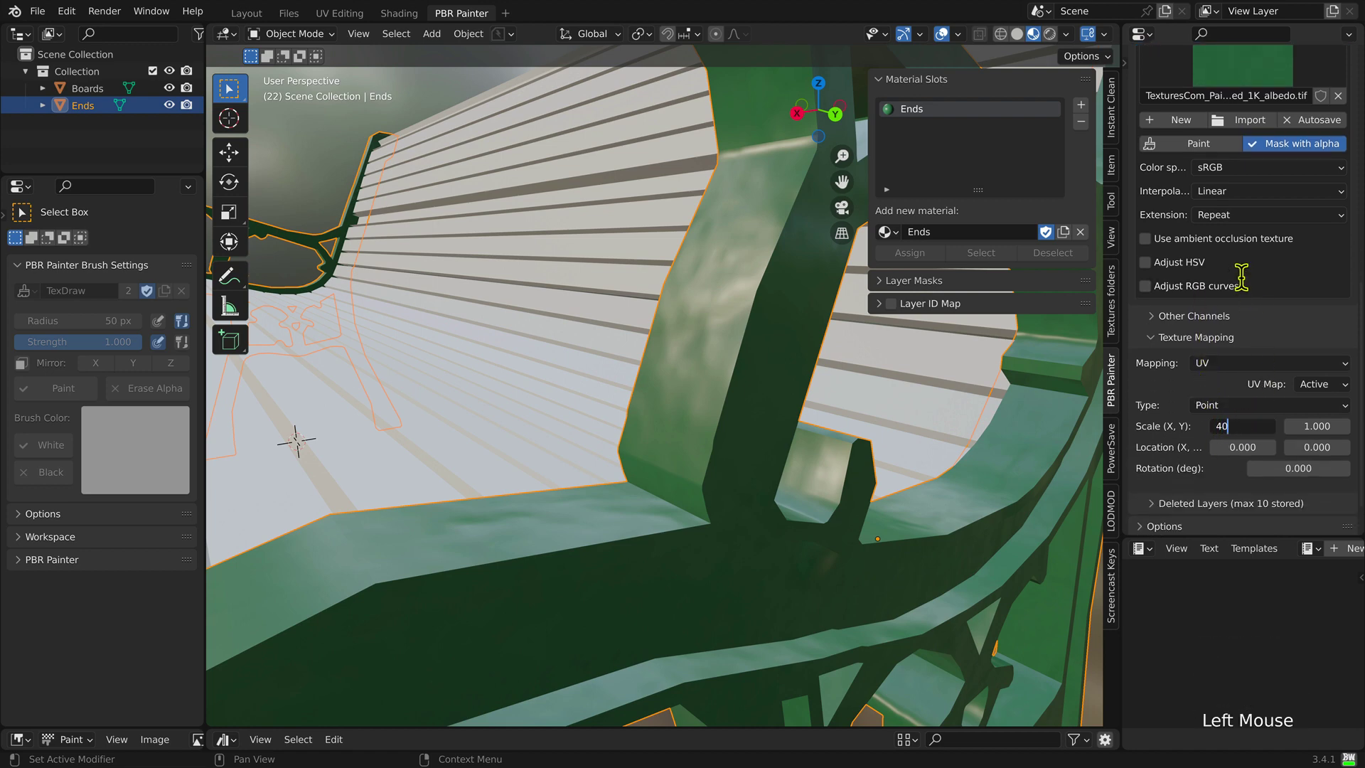
pyautogui.press('Tab')
pyautogui.write('40')
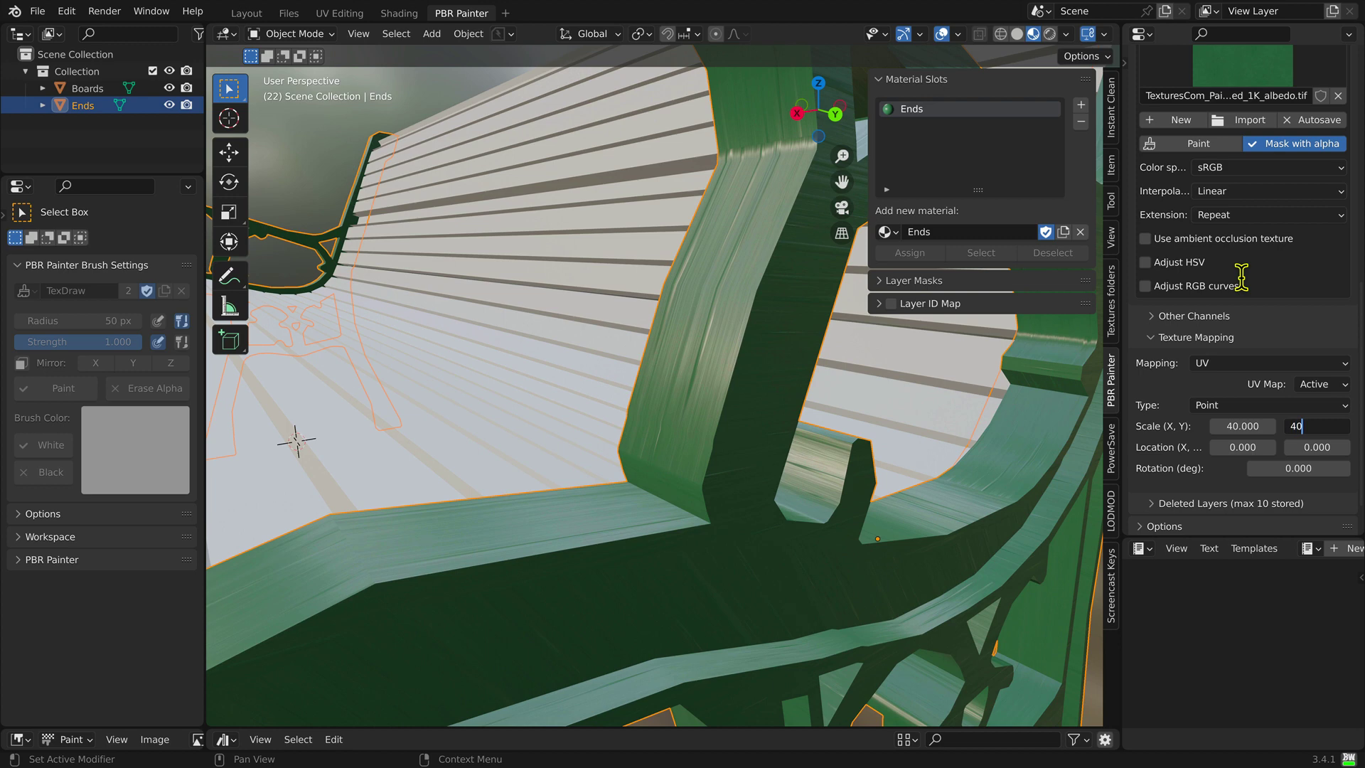
pyautogui.press('Tab')
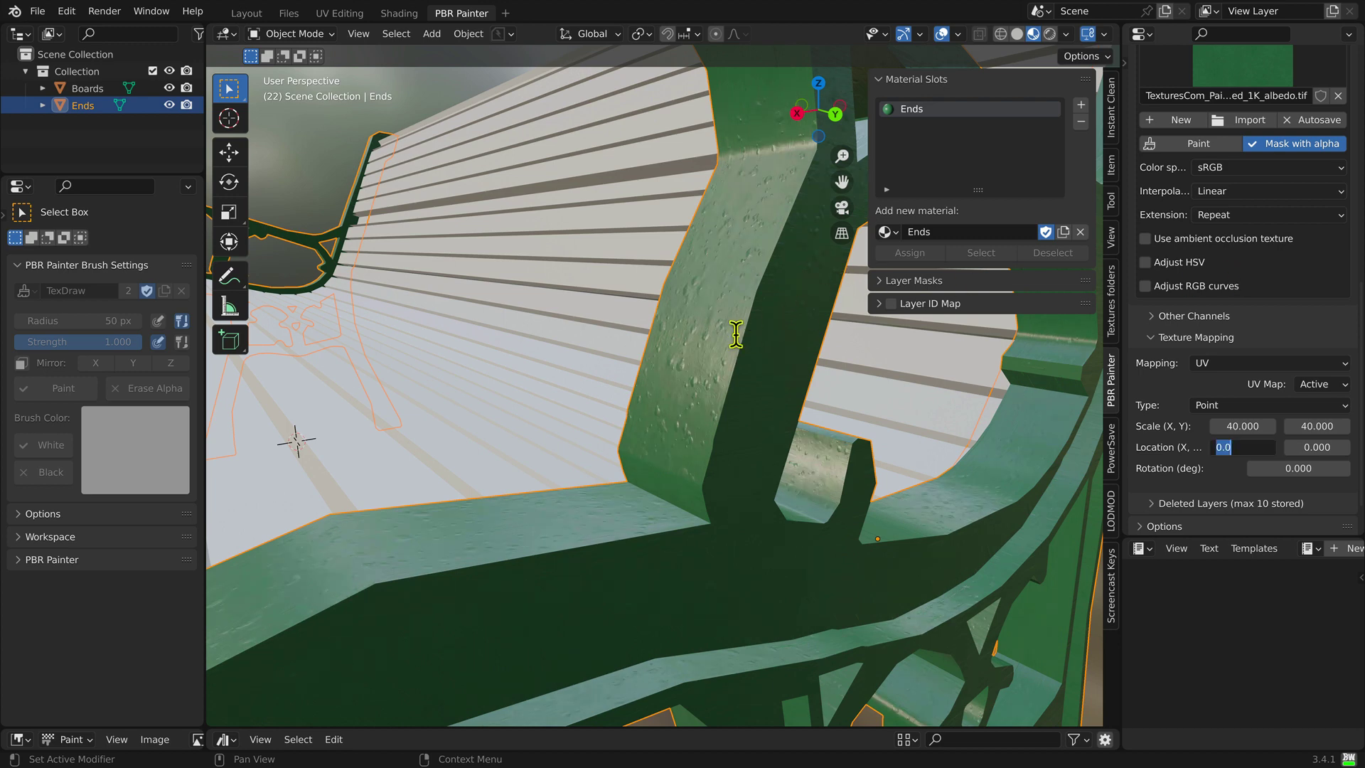
pyautogui.press('Return')
# Step: Add a filled standard layer named Black above the Blistered Paint layer
pyautogui.scroll(2, 736, 334)
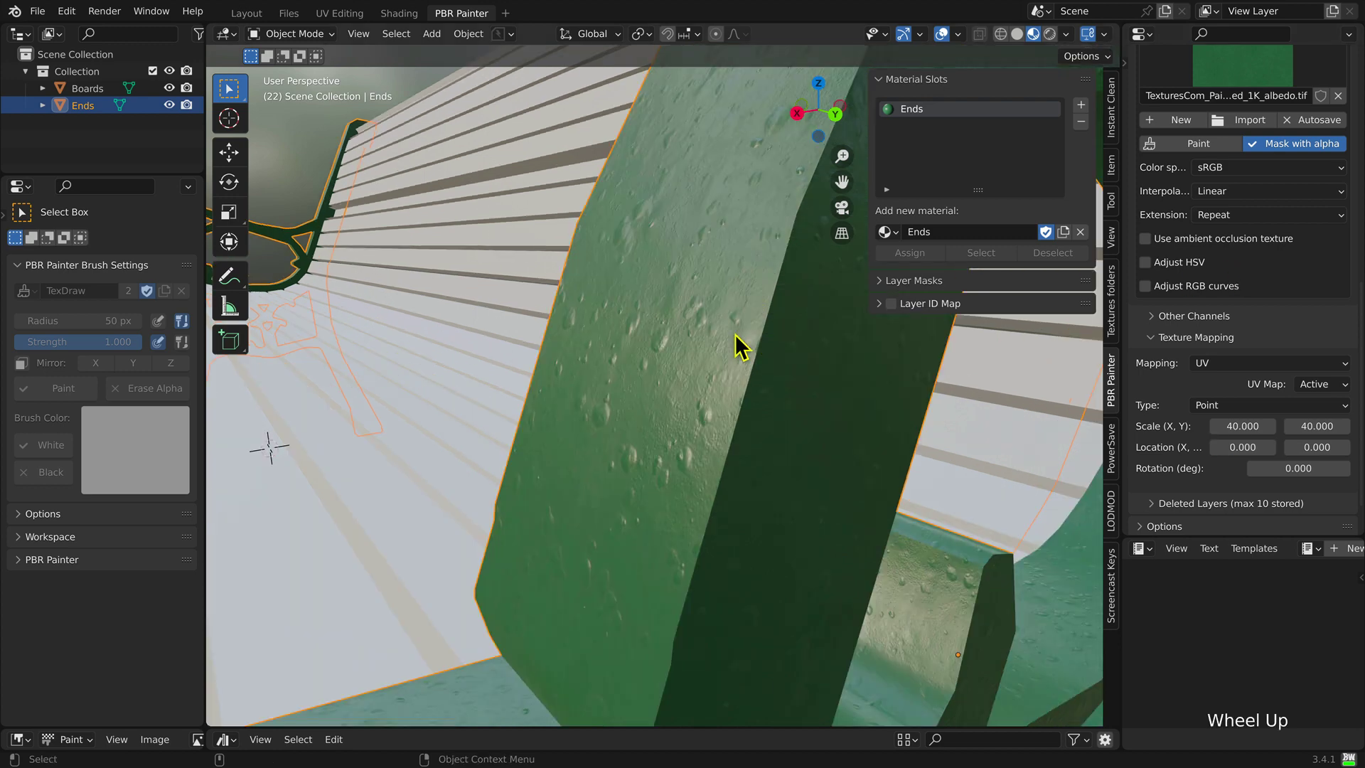
pyautogui.scroll(-3, 741, 336)
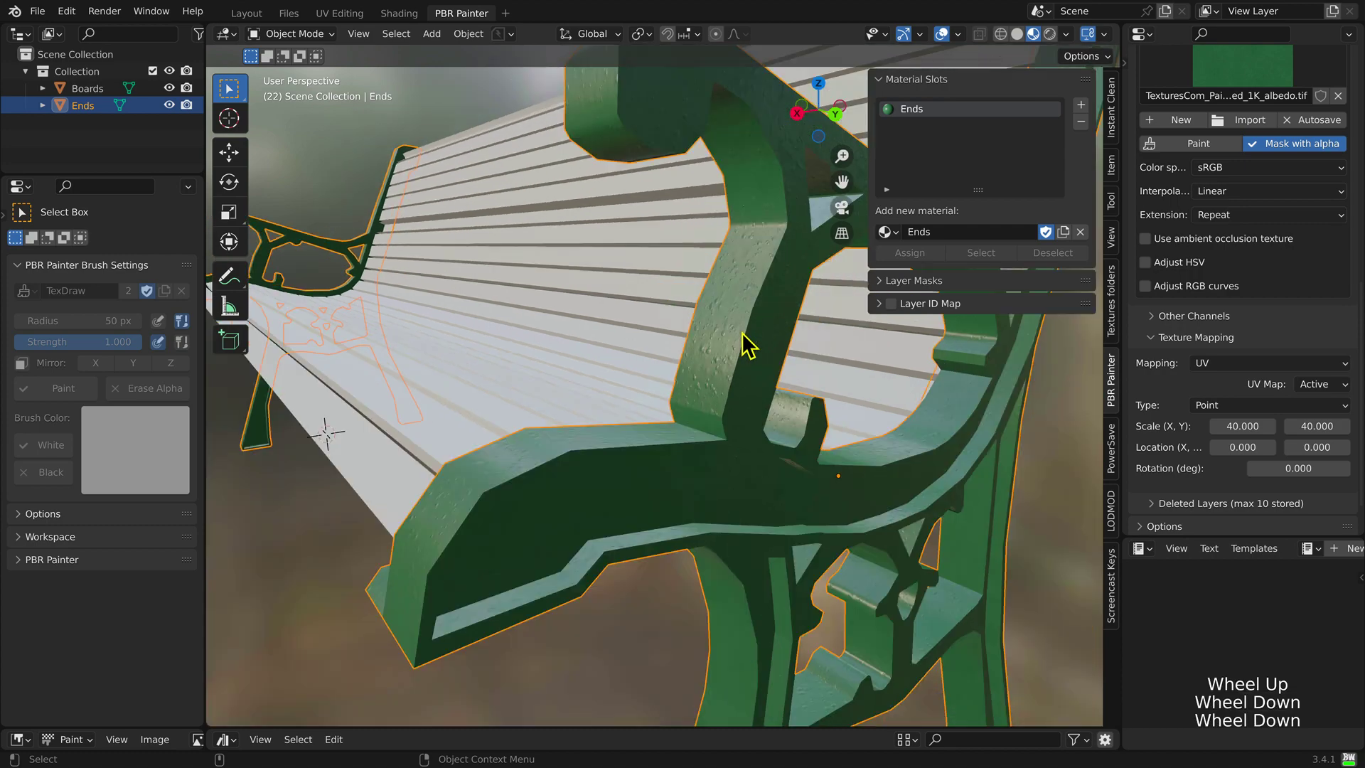
pyautogui.scroll(-2, 746, 346)
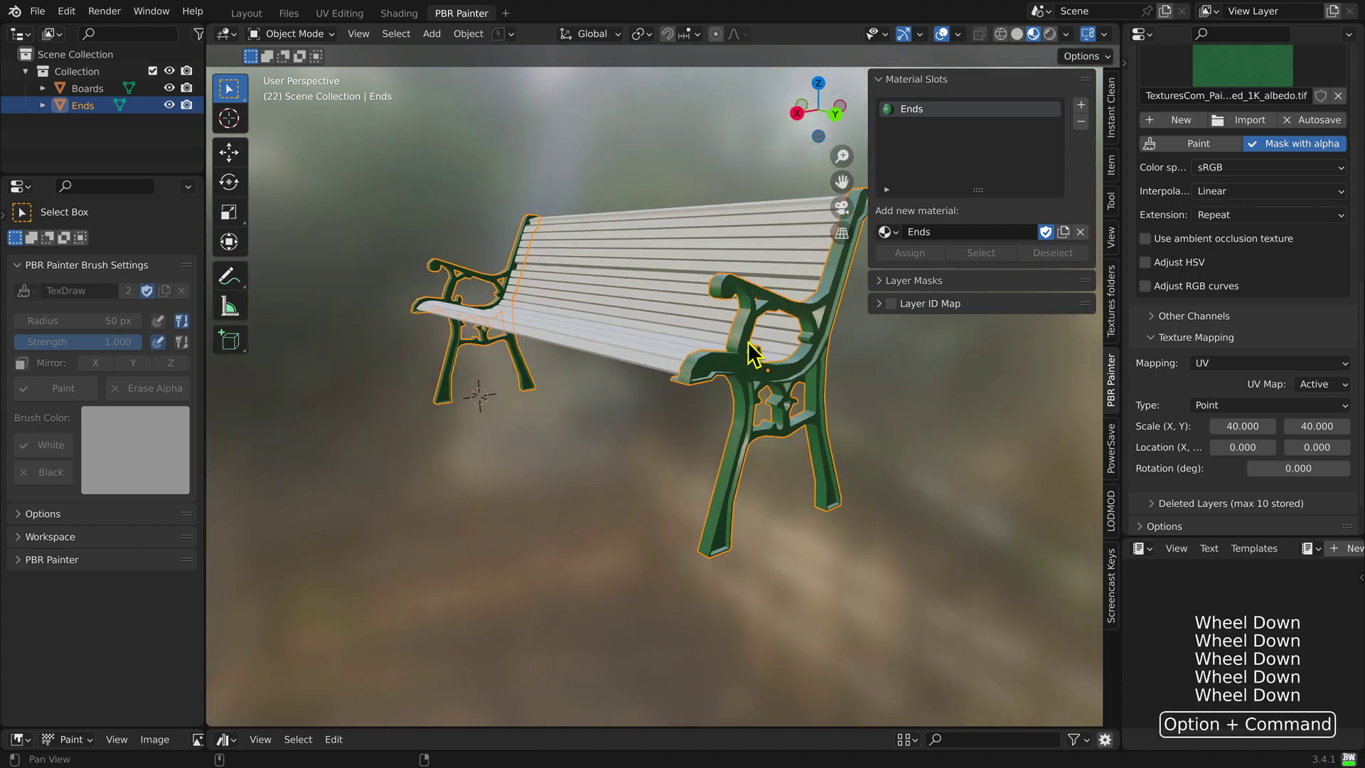
pyautogui.keyDown('alt'); pyautogui.keyDown('super'); pyautogui.moveTo(748, 352); pyautogui.dragTo(664, 366); pyautogui.keyUp('super'); pyautogui.keyUp('alt')
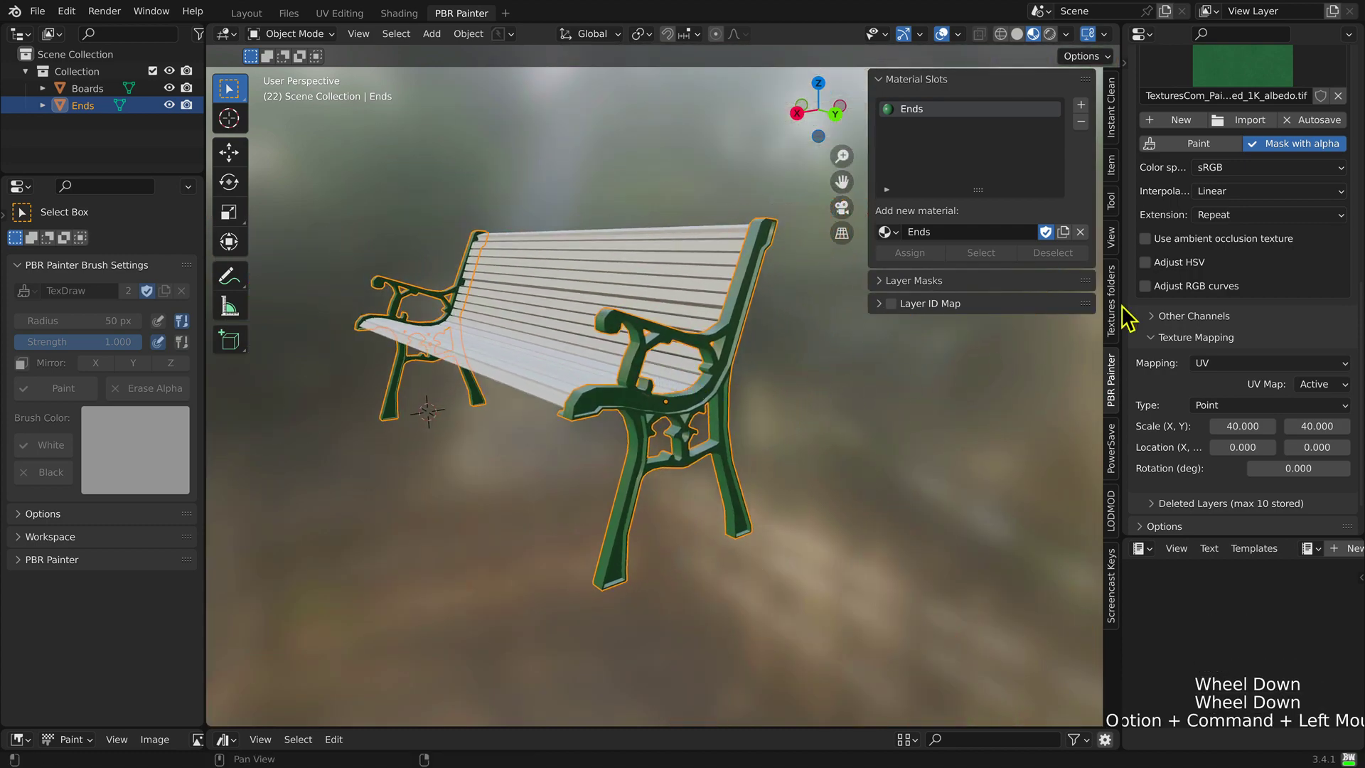
pyautogui.scroll(3, 1266, 249)
pyautogui.scroll(5, 1269, 249)
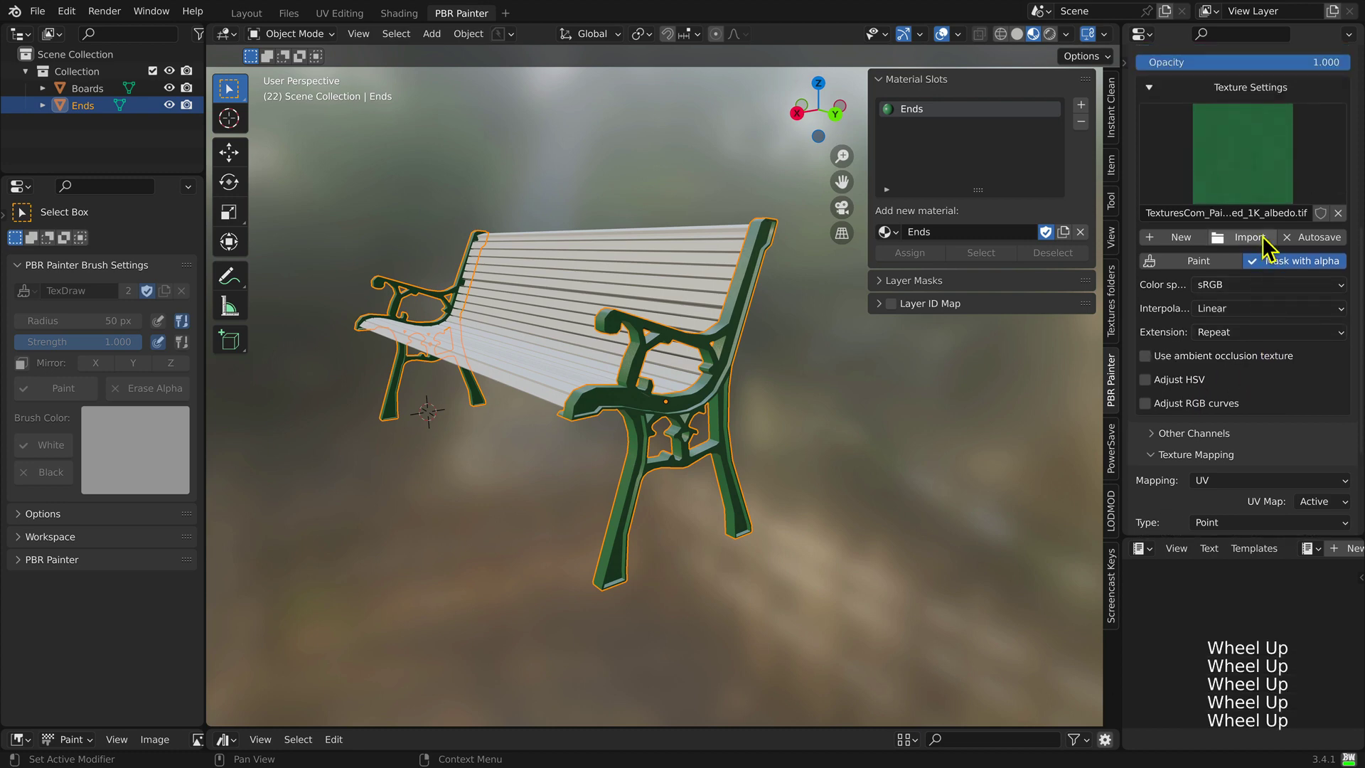
pyautogui.scroll(4, 1269, 249)
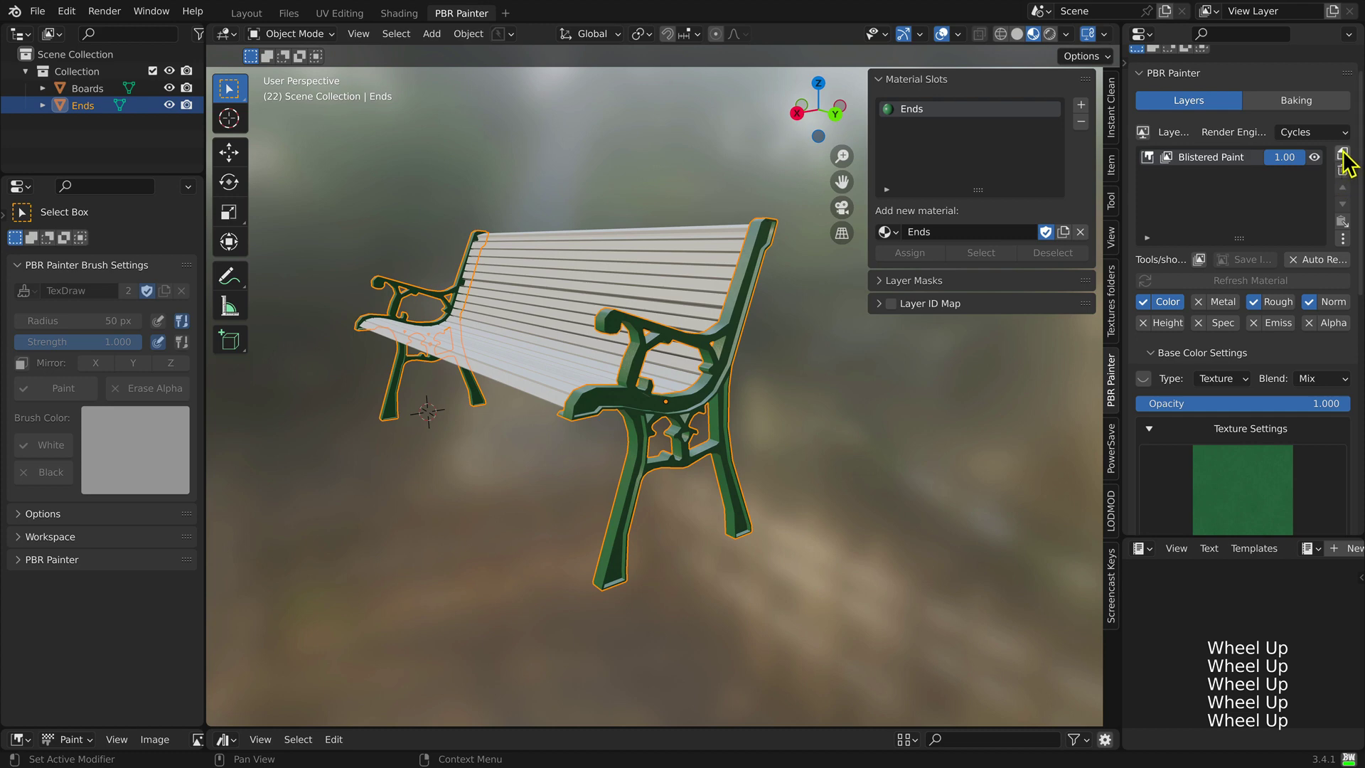
pyautogui.click(1342, 153)
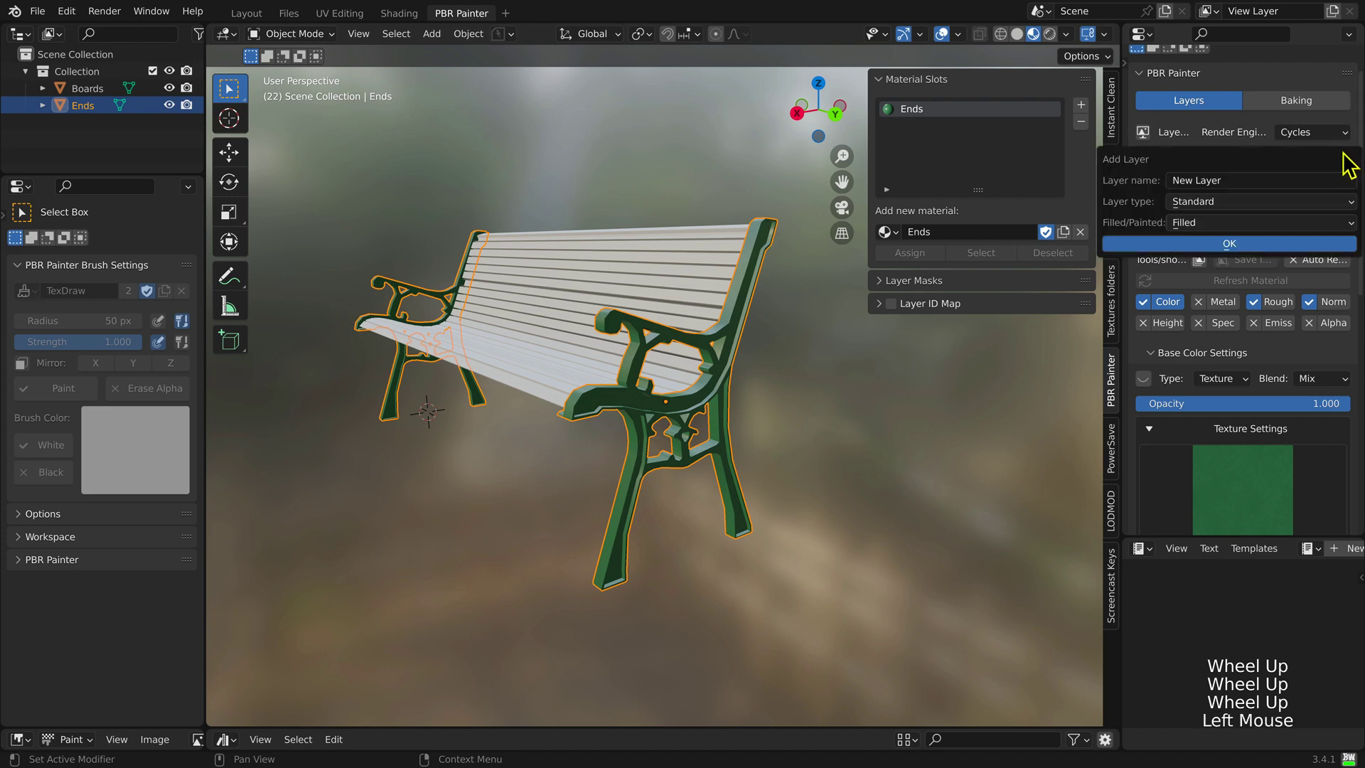
pyautogui.click(1209, 179)
pyautogui.write('Black')
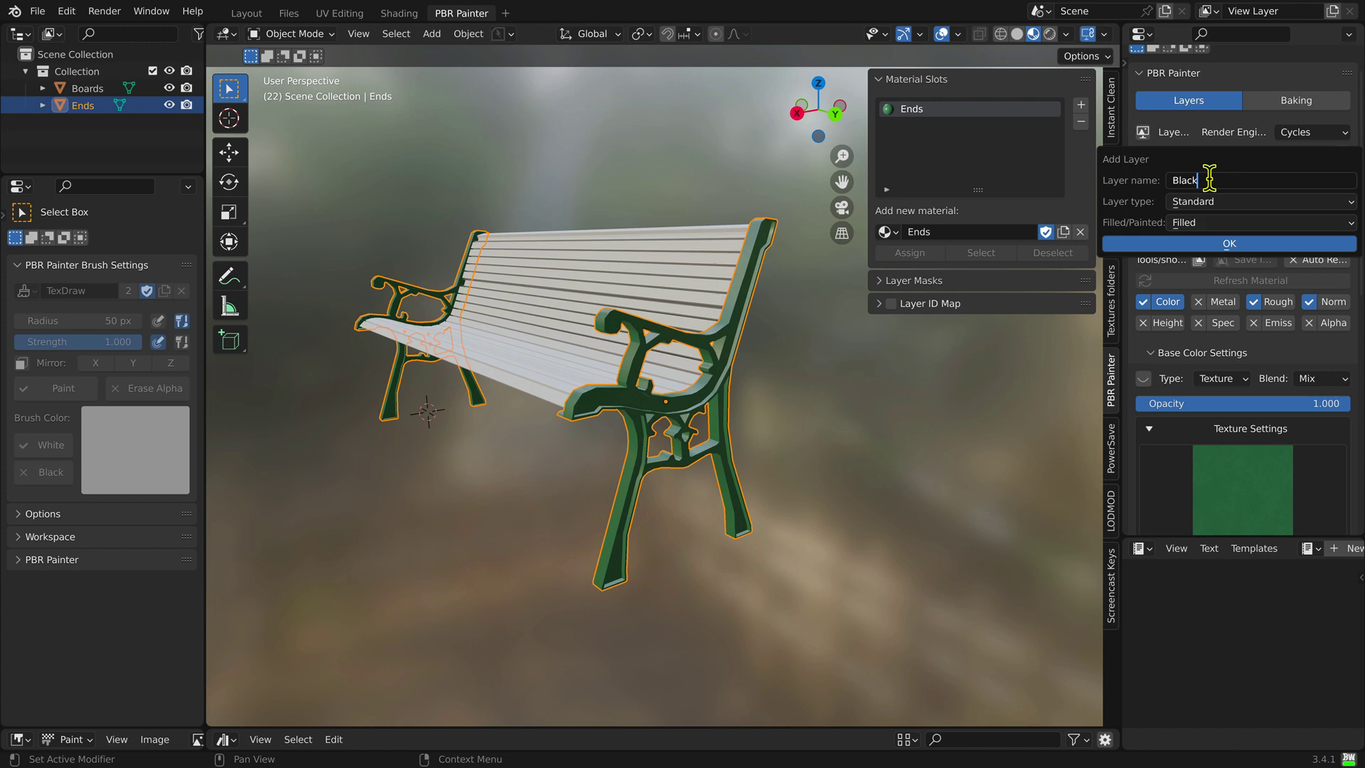
pyautogui.press('Return')
pyautogui.click(1207, 244)
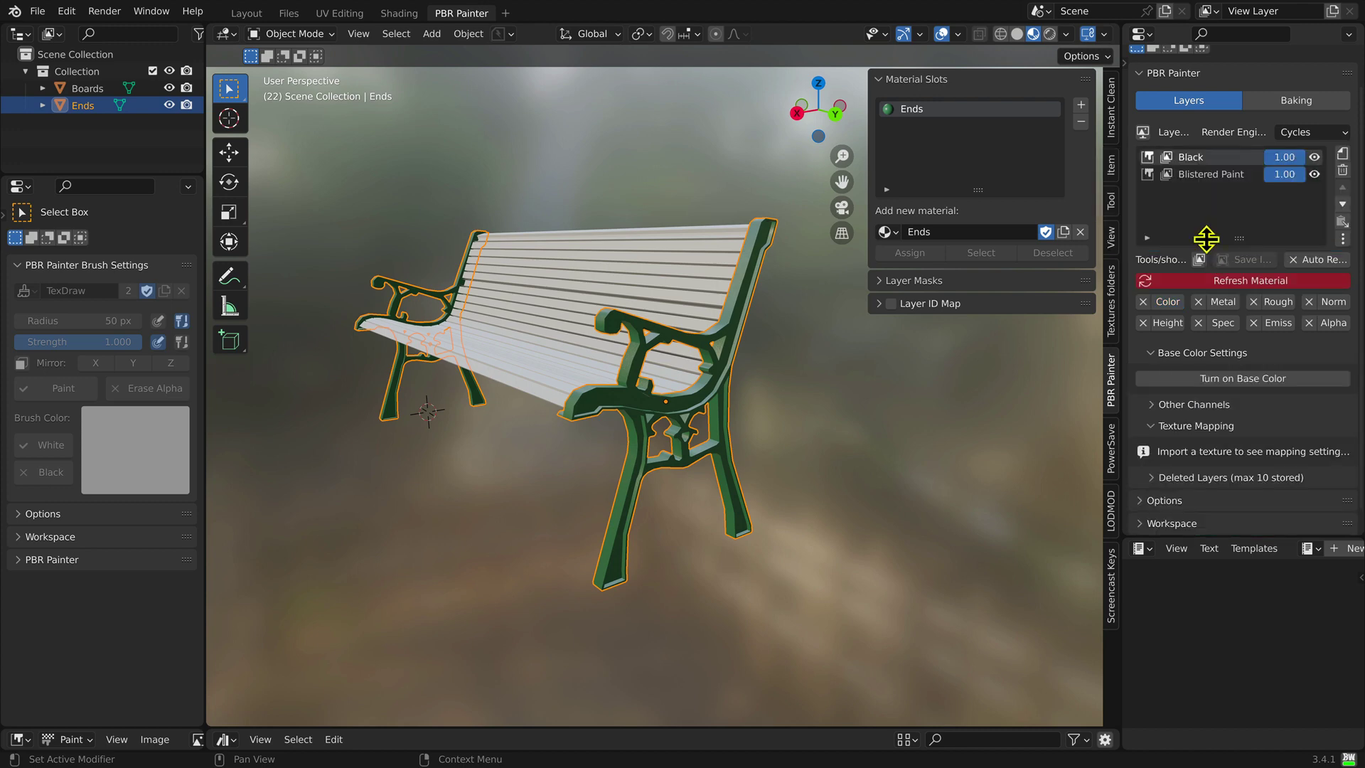
# Step: Enable the color channel on the Black layer and set its constant base color to pure black, with value 0
pyautogui.click(1167, 305)
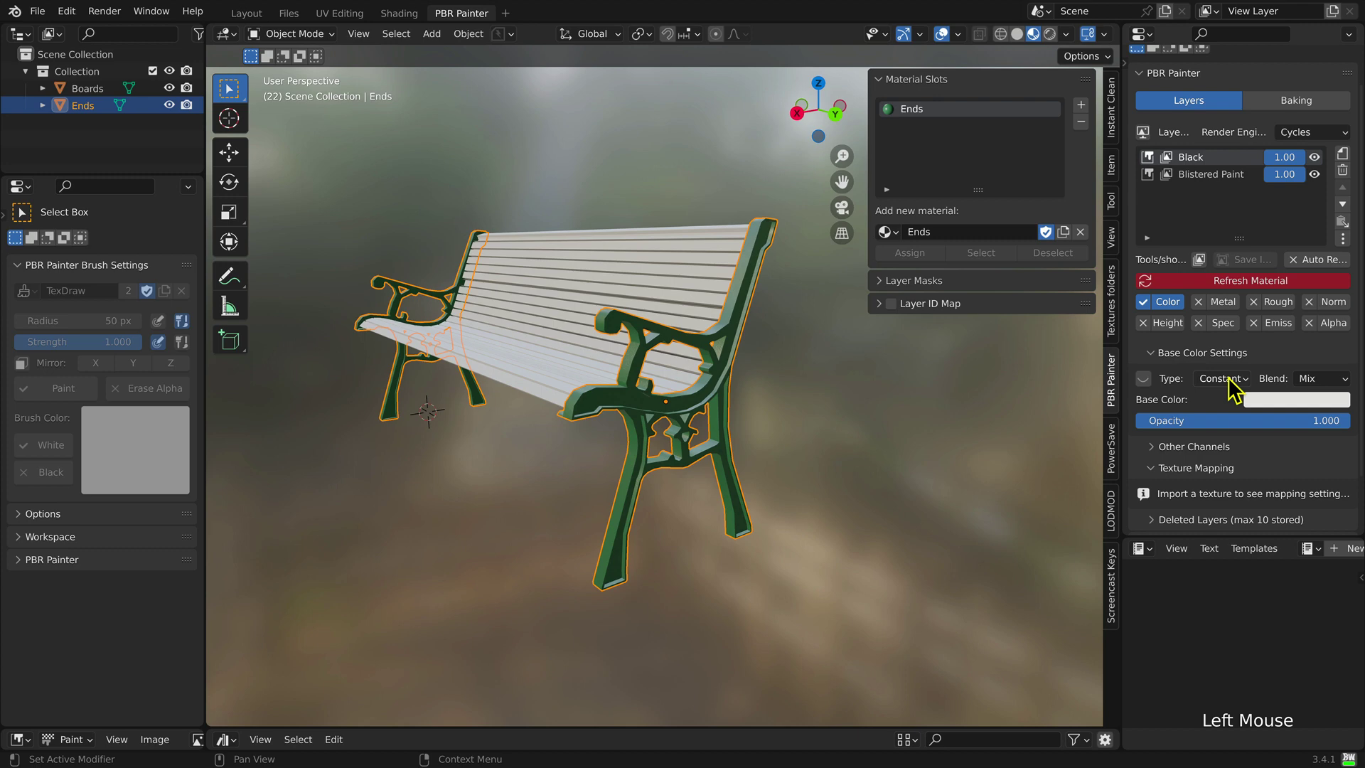
pyautogui.click(1313, 395)
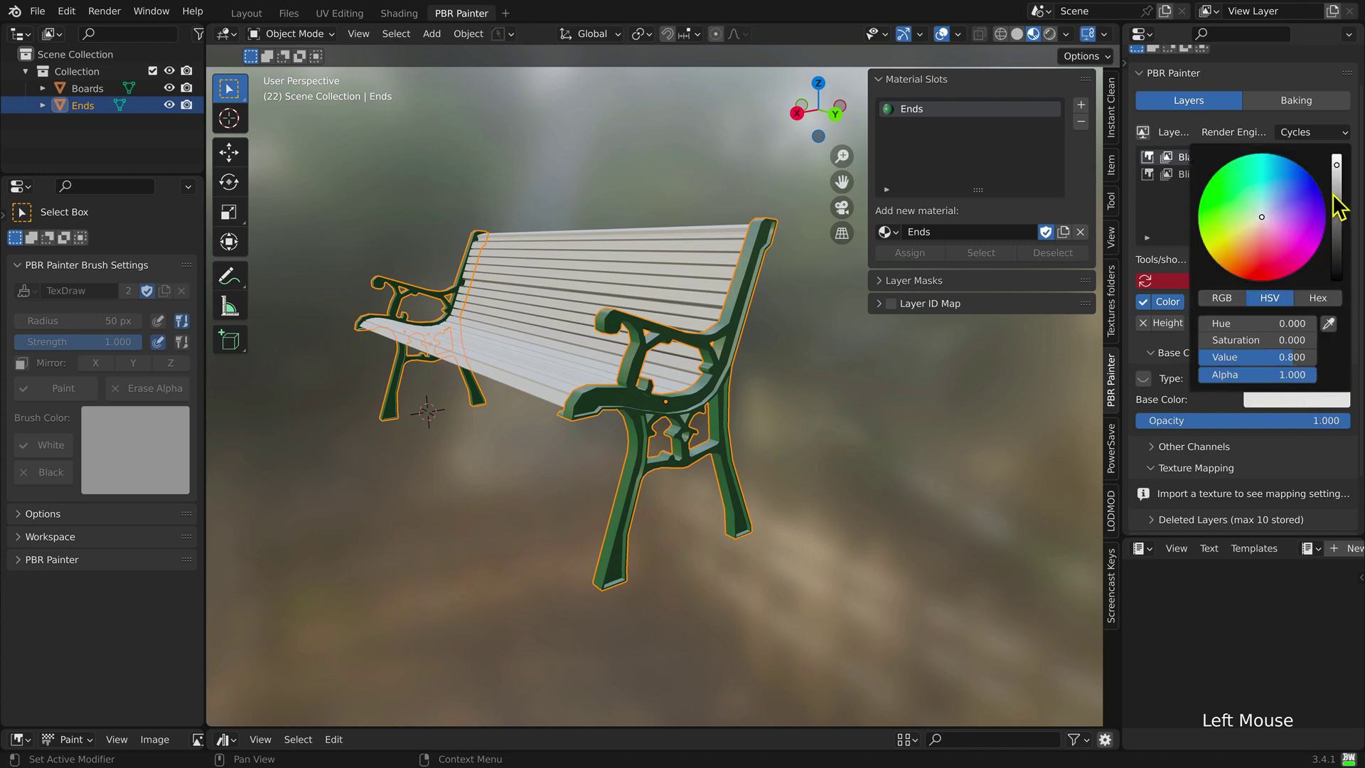
pyautogui.moveTo(1337, 165); pyautogui.dragTo(1337, 271)
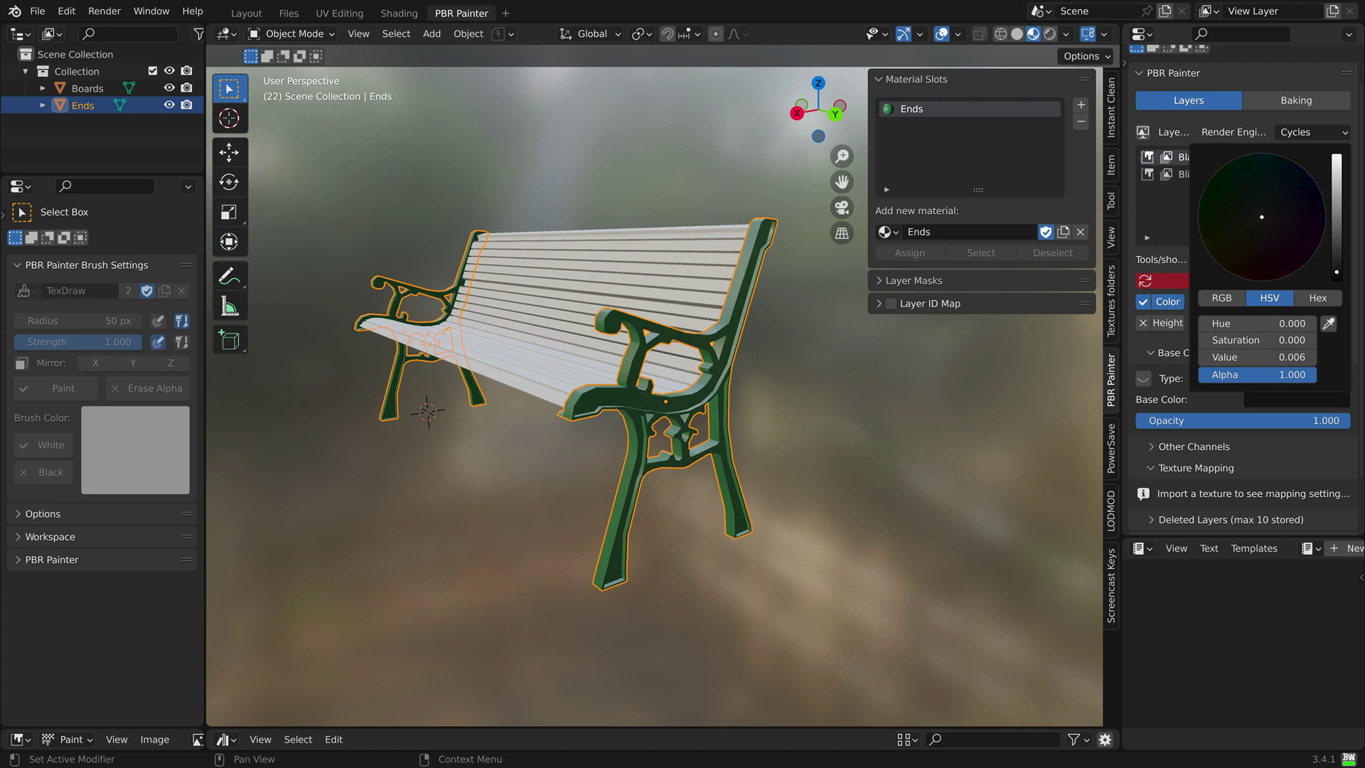
pyautogui.moveTo(1336, 273); pyautogui.dragTo(1337, 280)
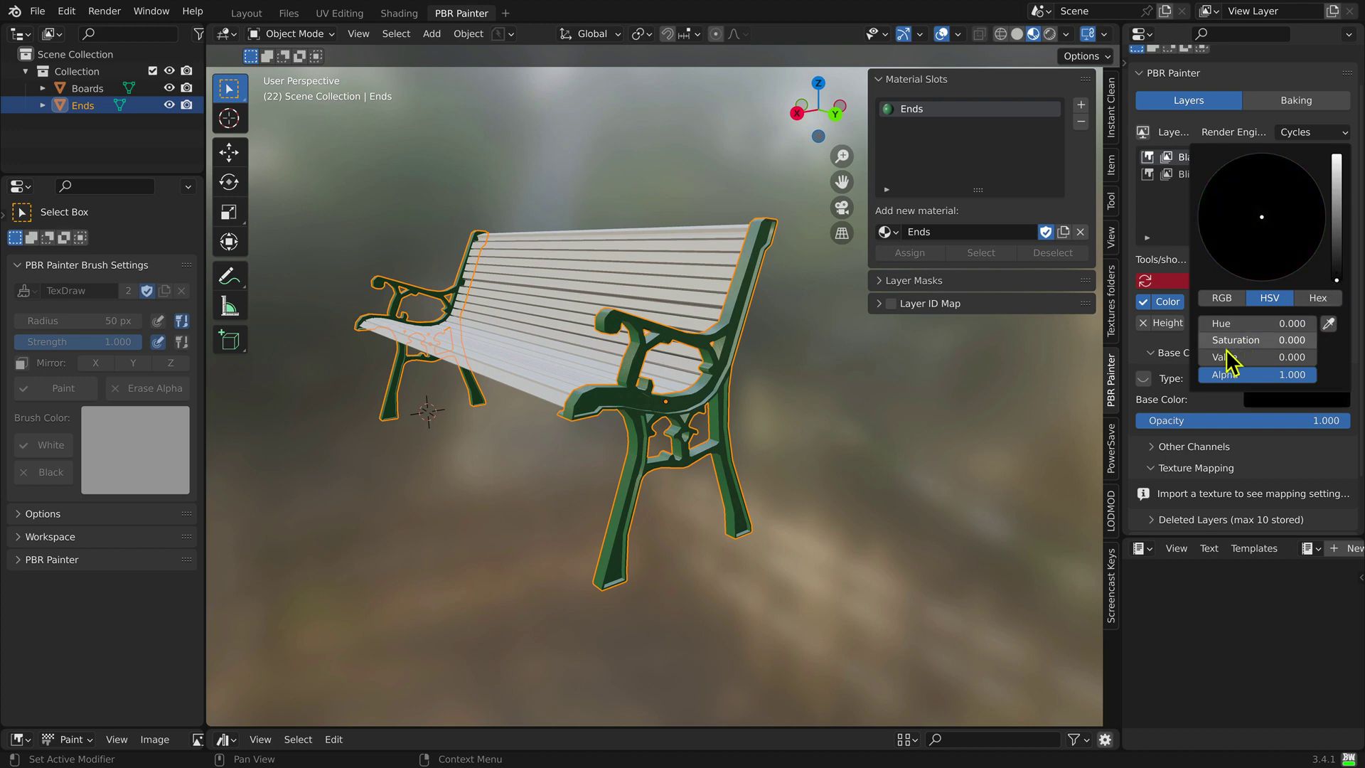
# Step: Refresh the Ends material and set the Black layer's base color opacity to 0.25
pyautogui.click(1166, 280)
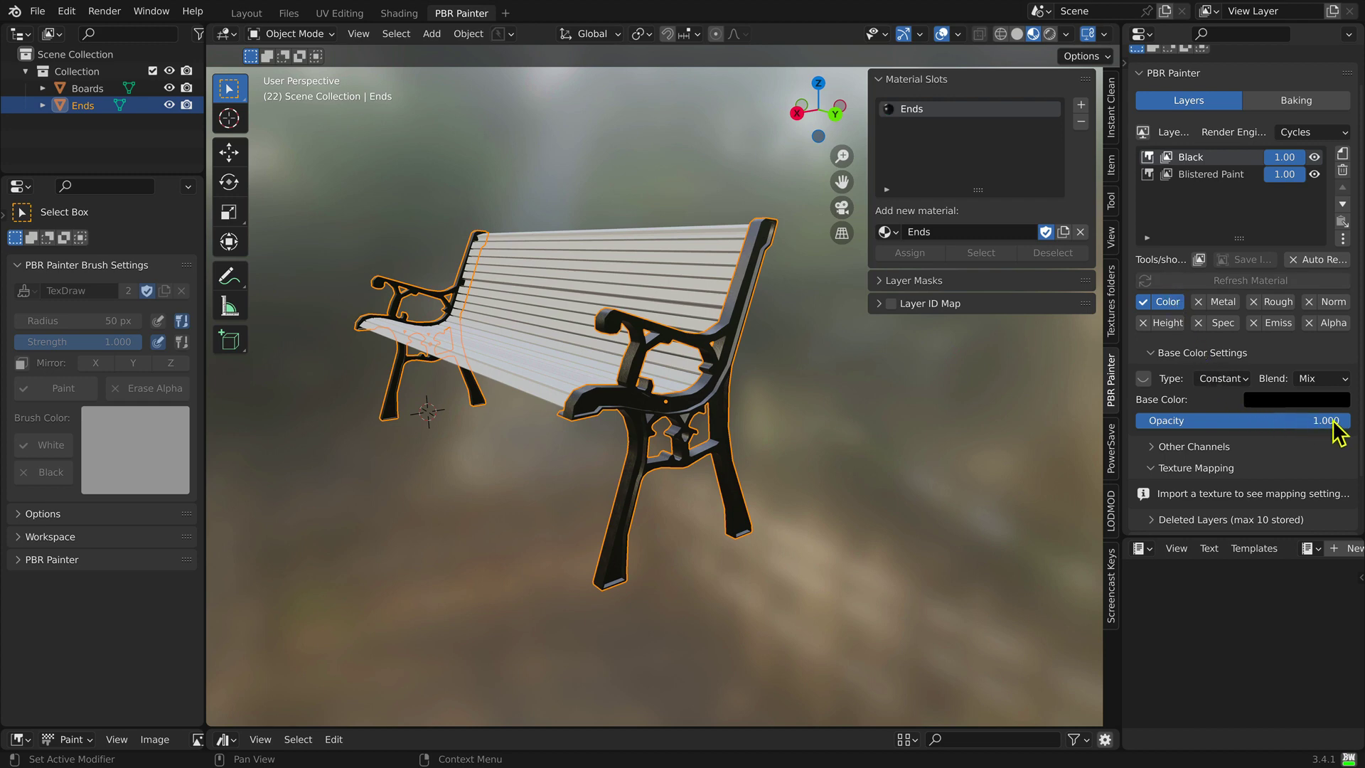
pyautogui.moveTo(1346, 423); pyautogui.dragTo(1206, 421)
pyautogui.click(1172, 421)
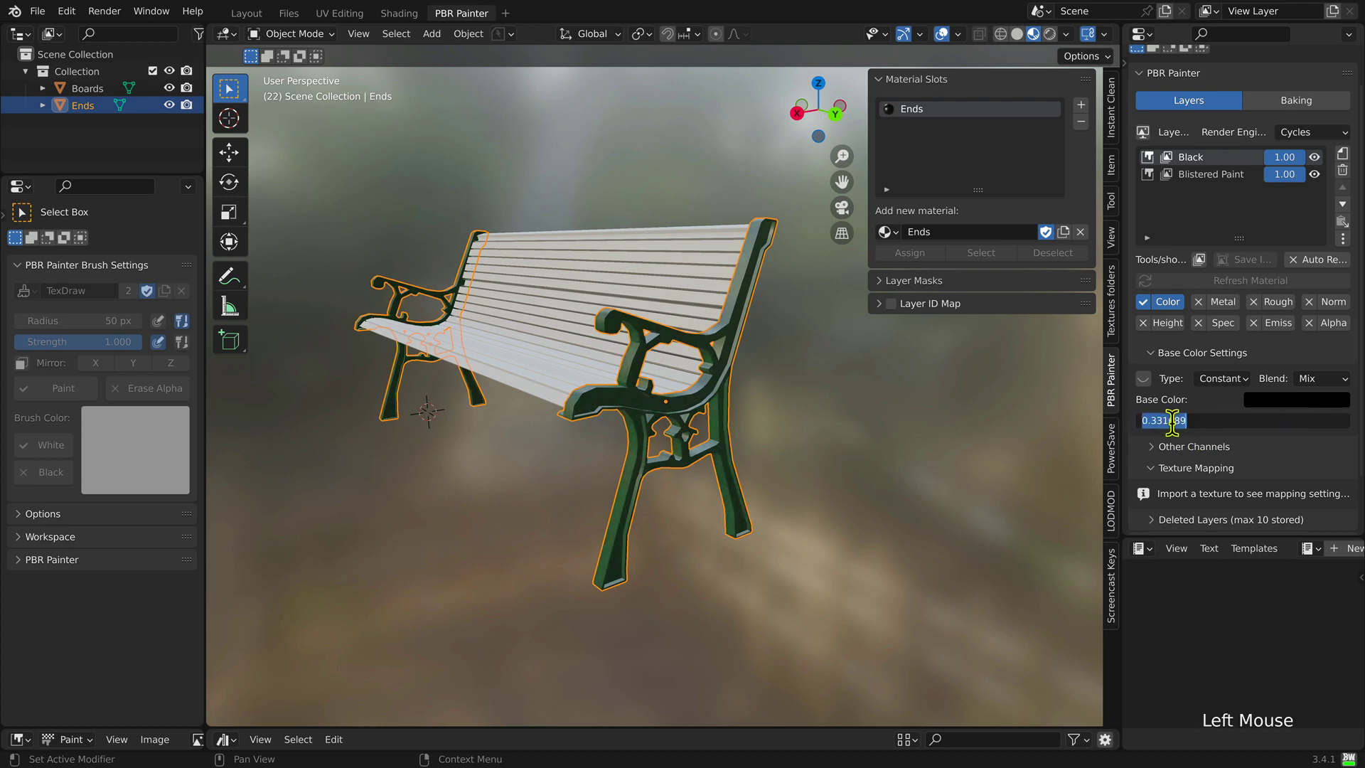
pyautogui.write('0.25')
pyautogui.press('Return')
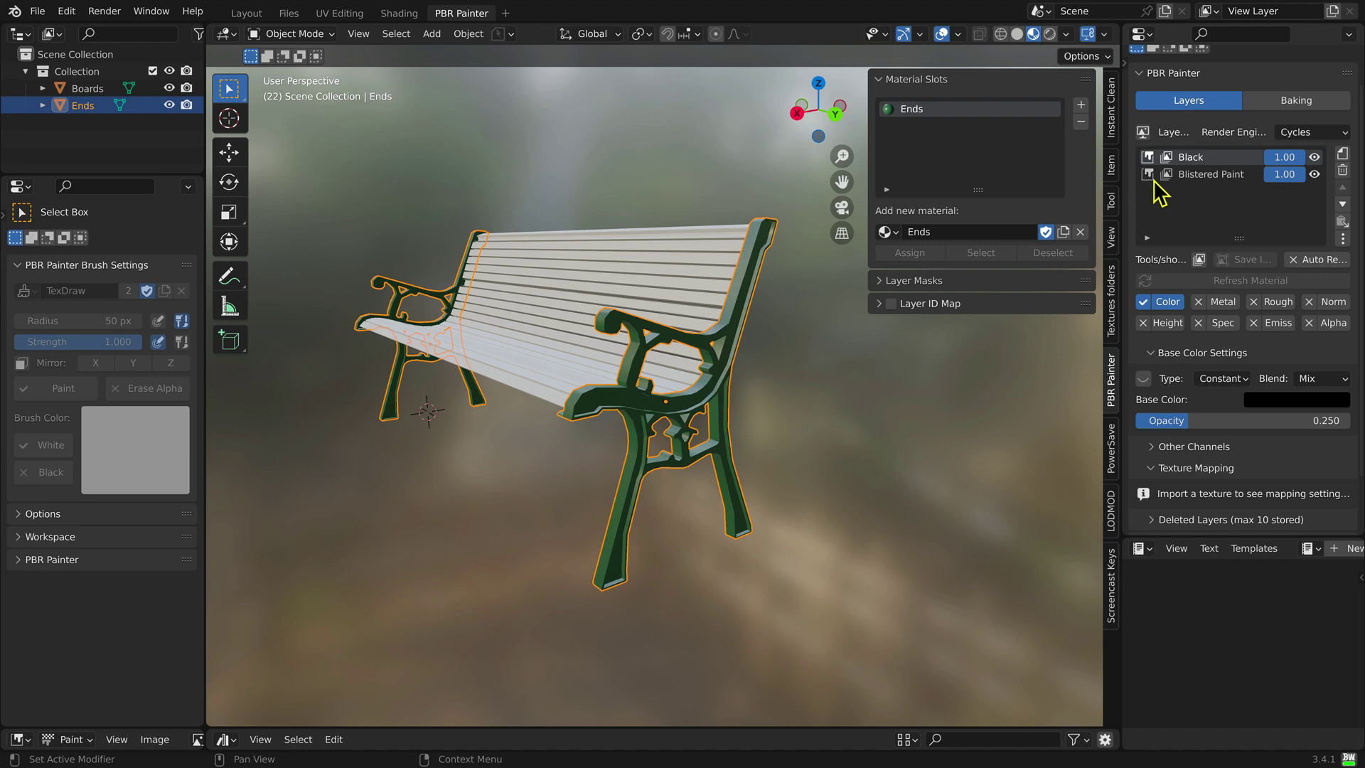
pyautogui.press('shift+super')
# Step: Create a new material named Boards on the Boards object and set it up for PBR Painter with backup and fake user enabled
pyautogui.click(108, 89)
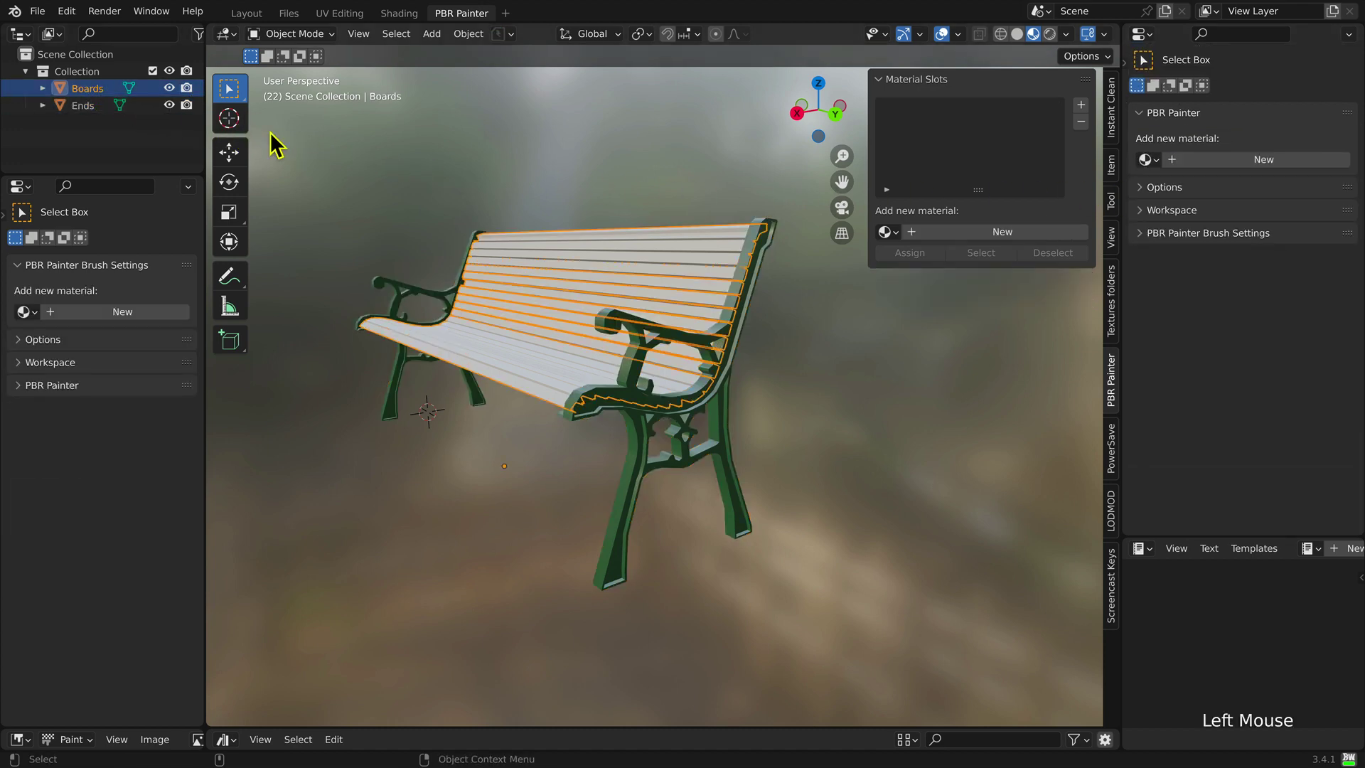
pyautogui.click(931, 235)
pyautogui.click(931, 233)
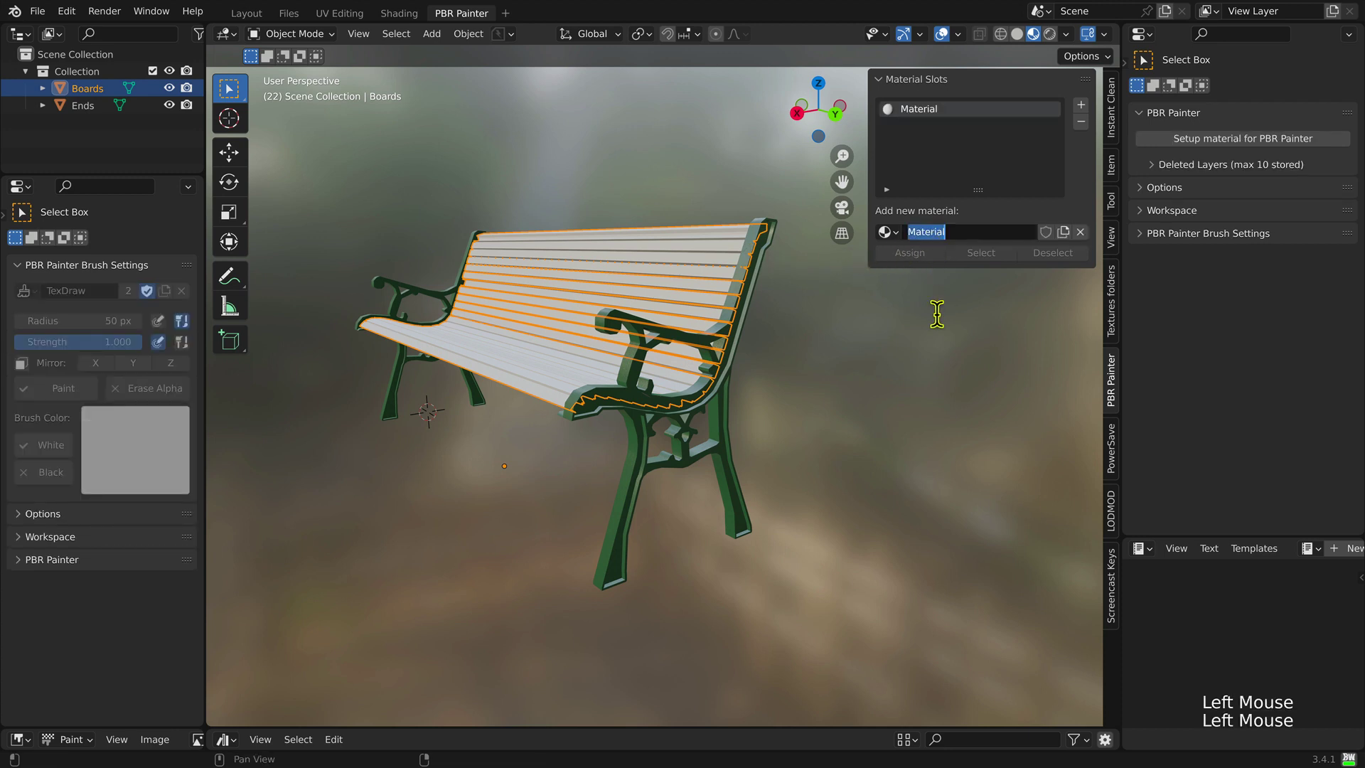
pyautogui.write('Boards')
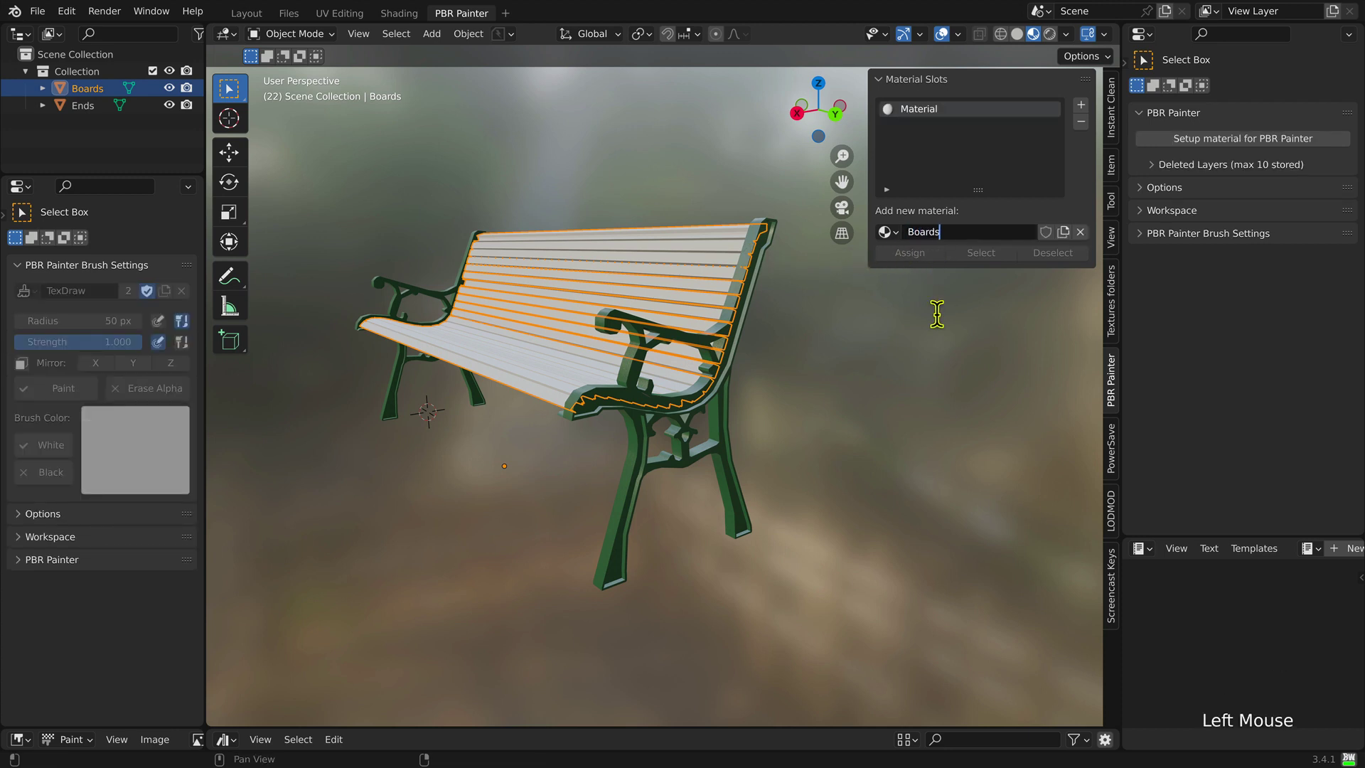
pyautogui.press('Return')
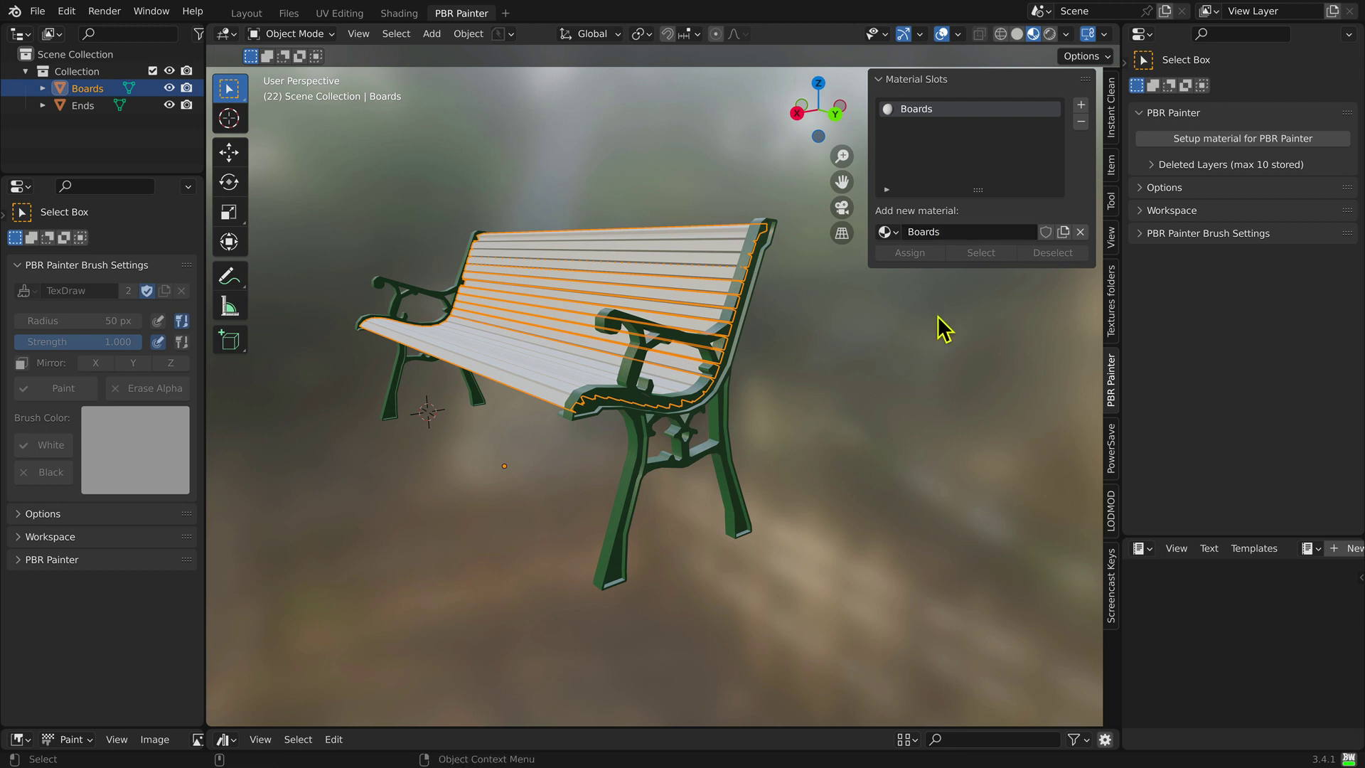
pyautogui.click(1162, 139)
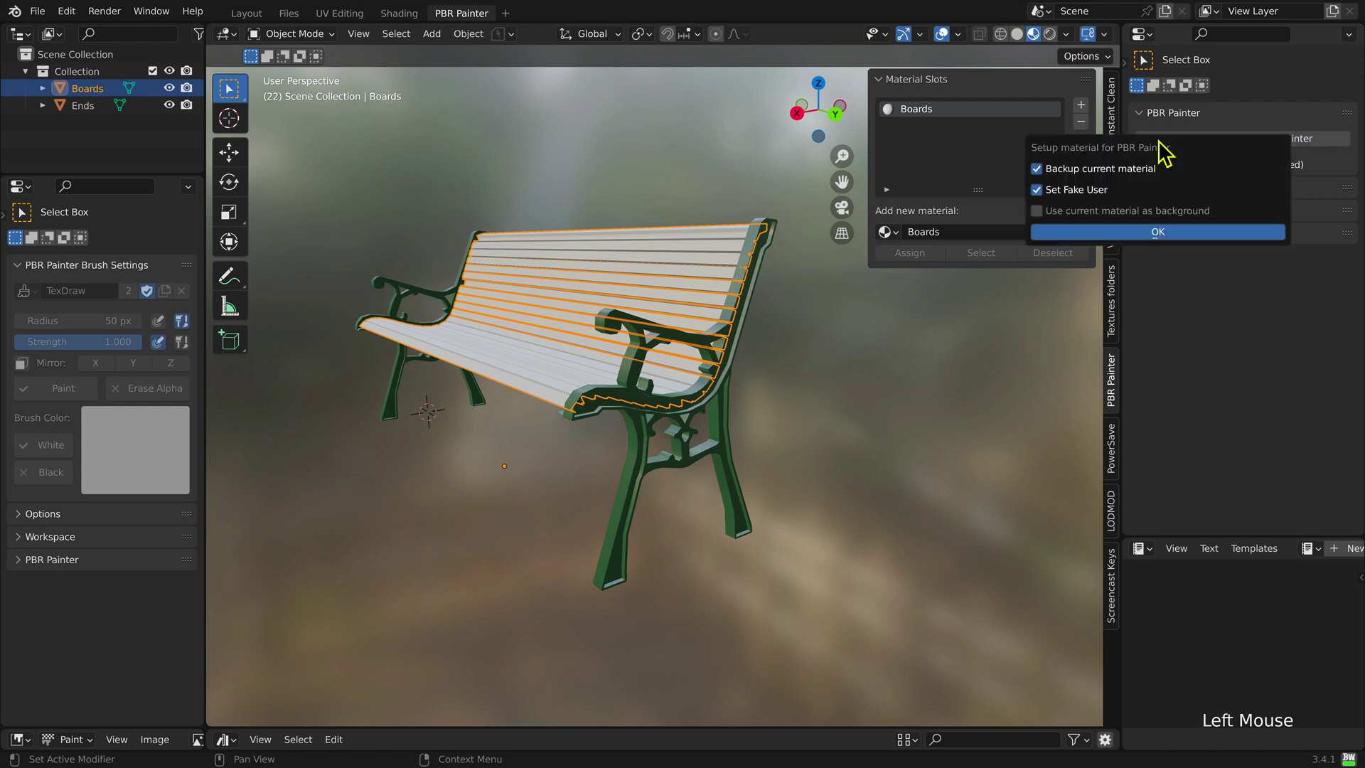
pyautogui.click(1093, 236)
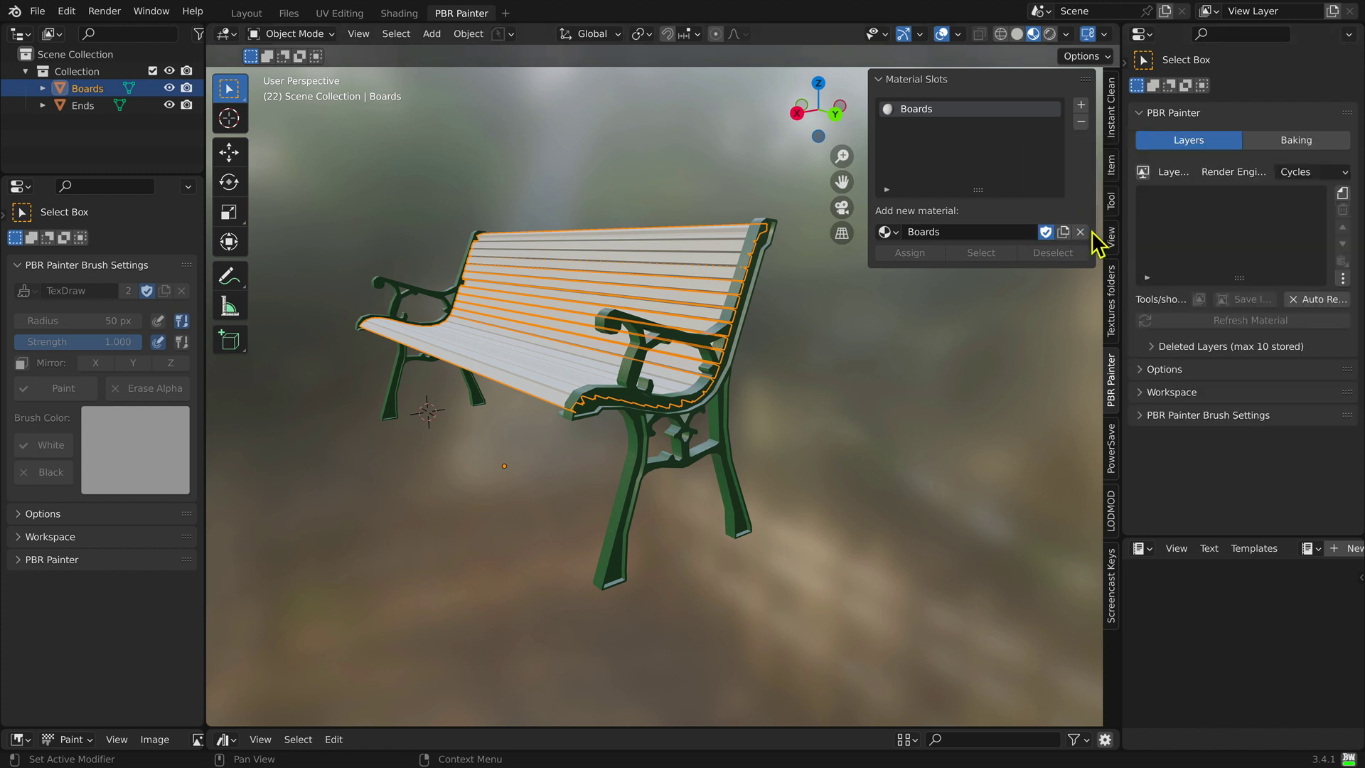
# Step: Add a filled standard layer named Rough Old Wood to the Boards material
pyautogui.click(1342, 193)
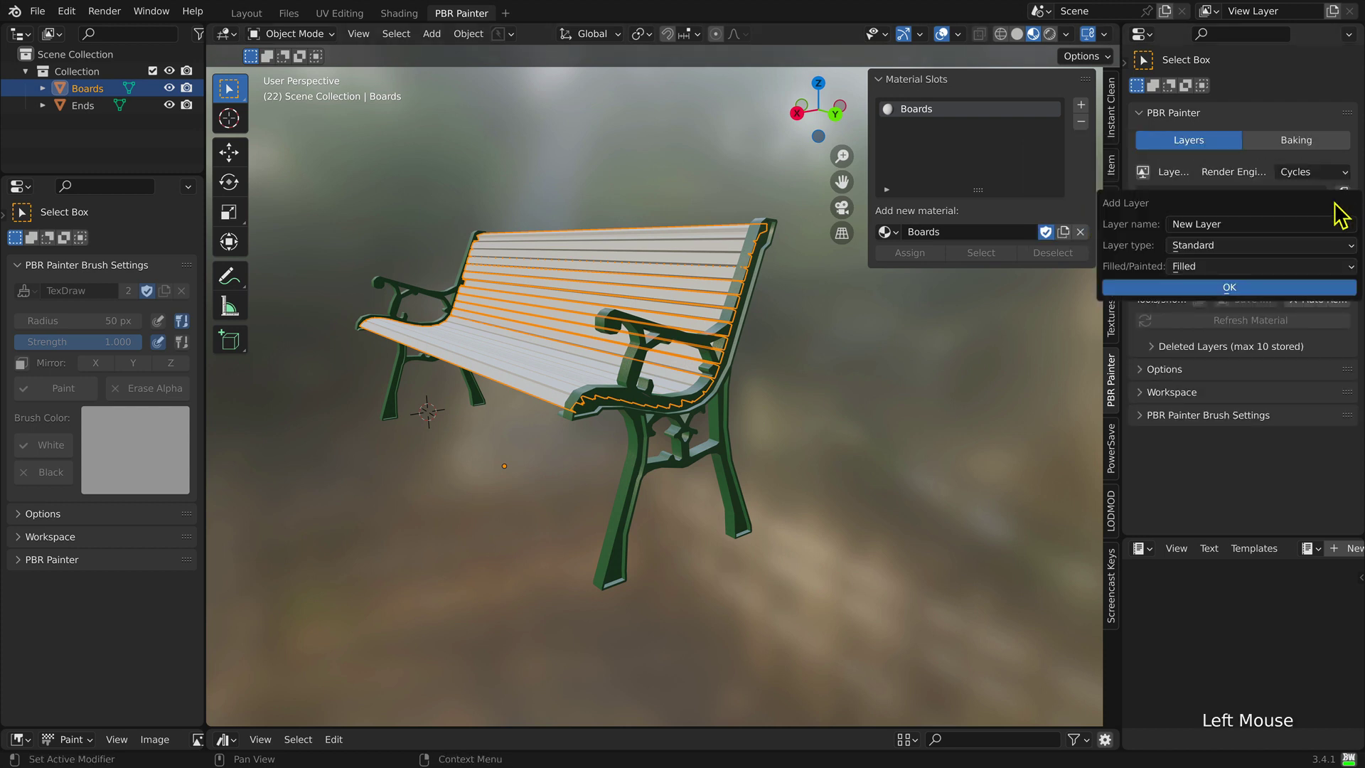
pyautogui.click(1204, 225)
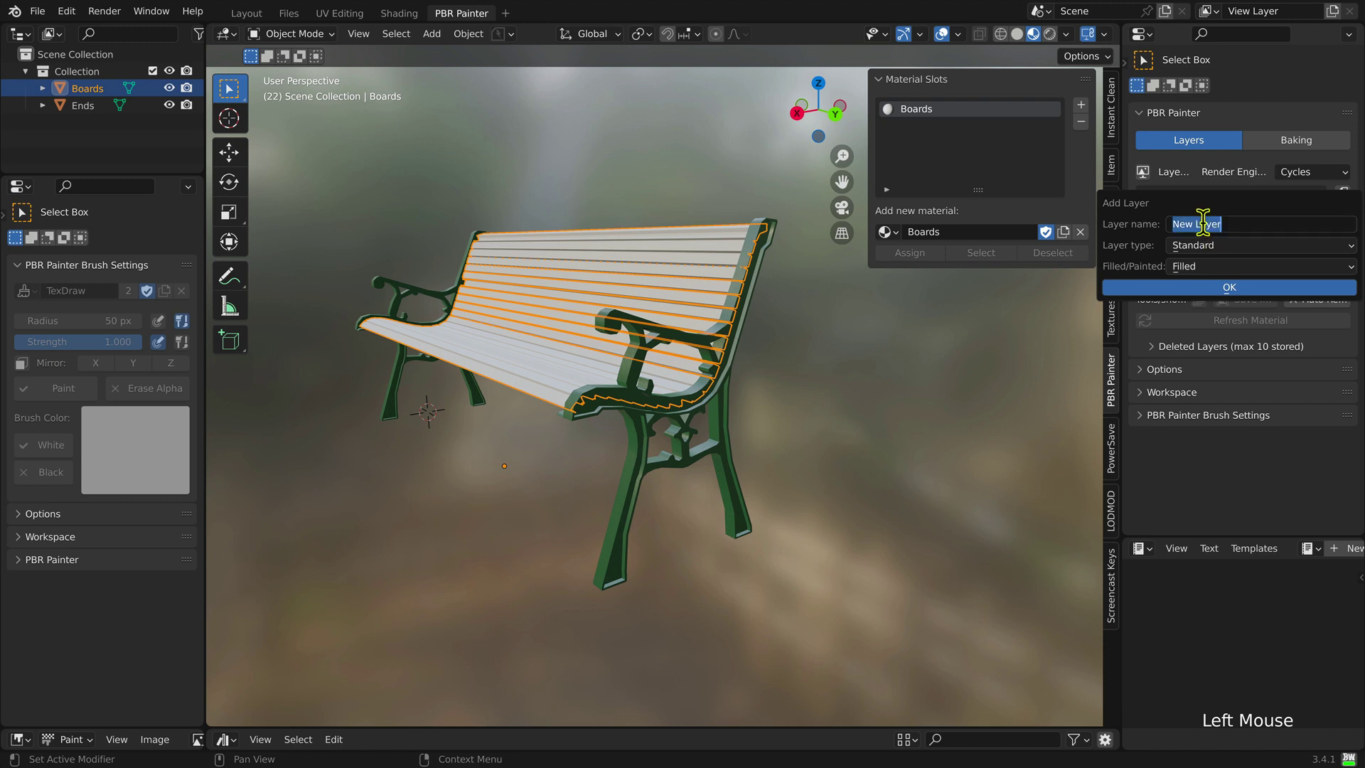
pyautogui.write('Ro')
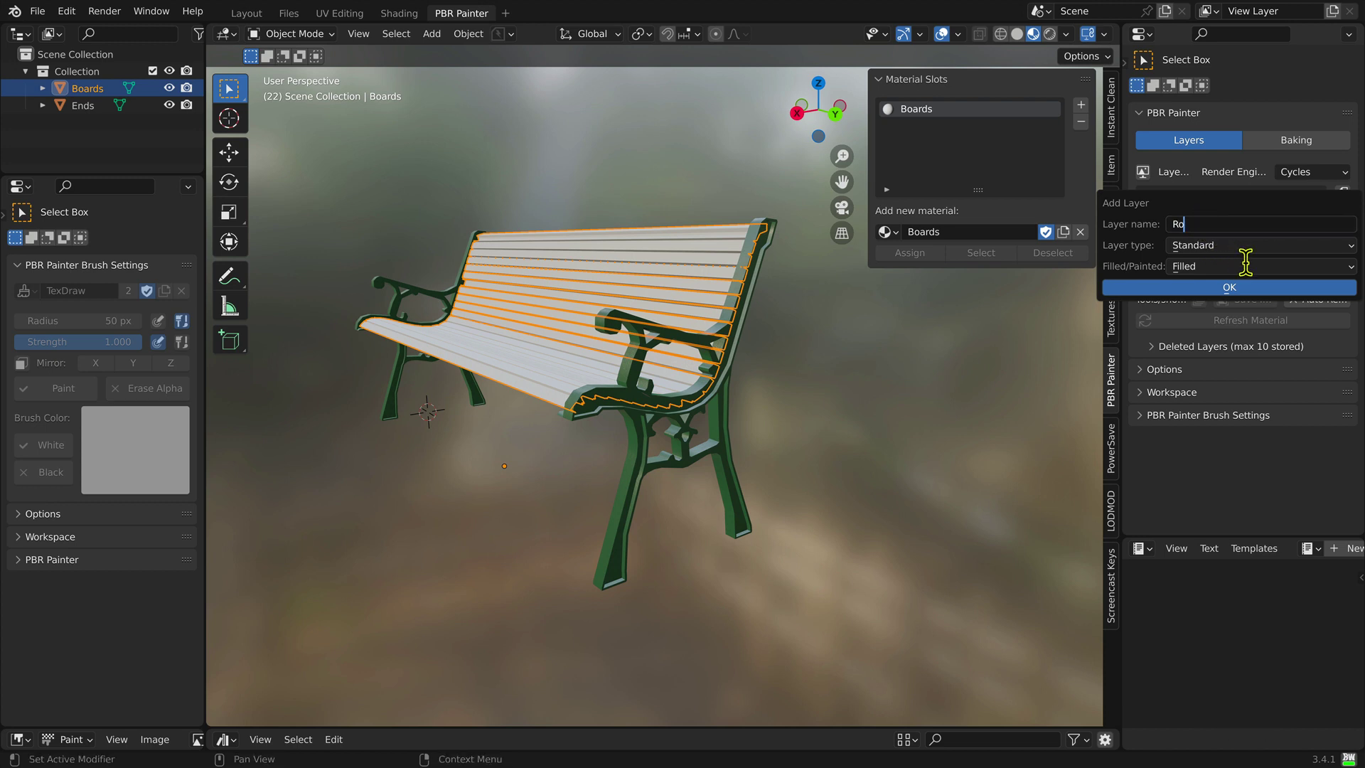
pyautogui.write('ugh Old Wood')
pyautogui.press('Return')
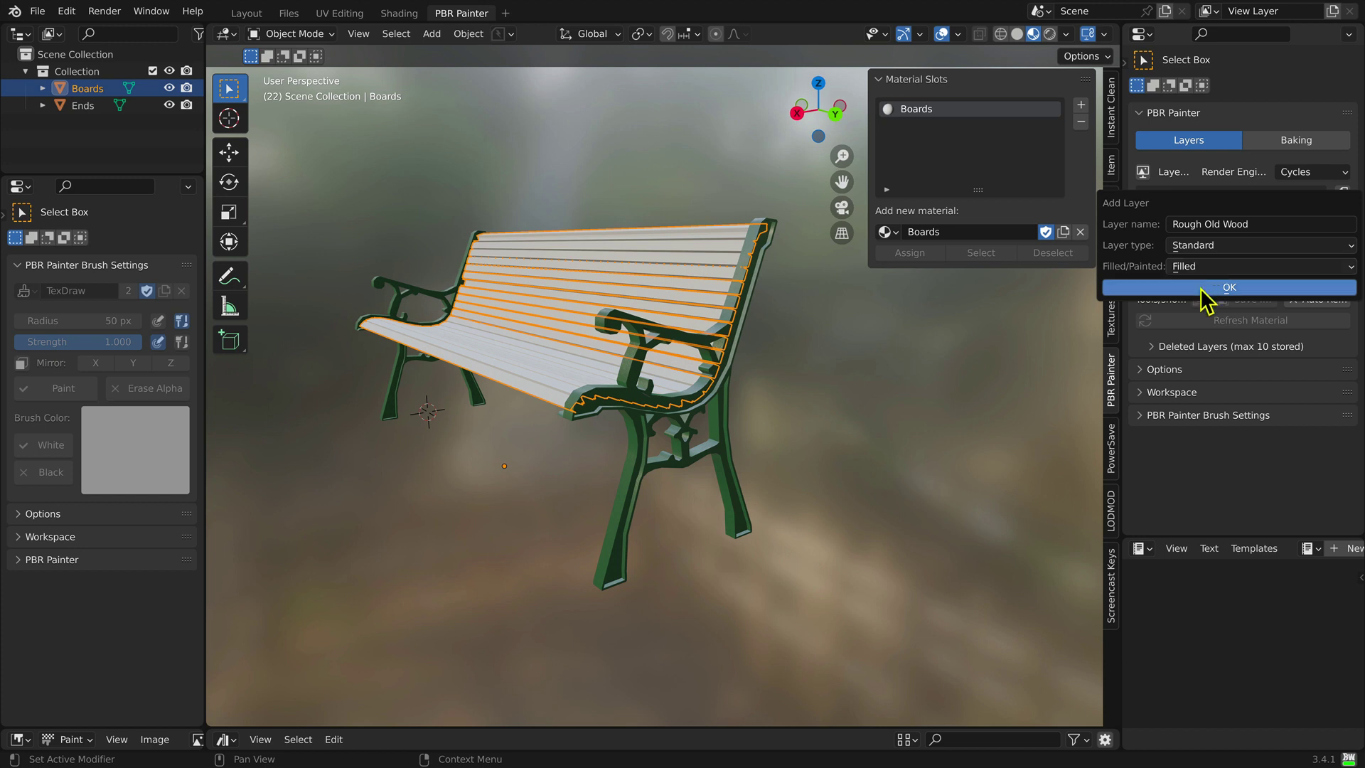
pyautogui.click(1206, 293)
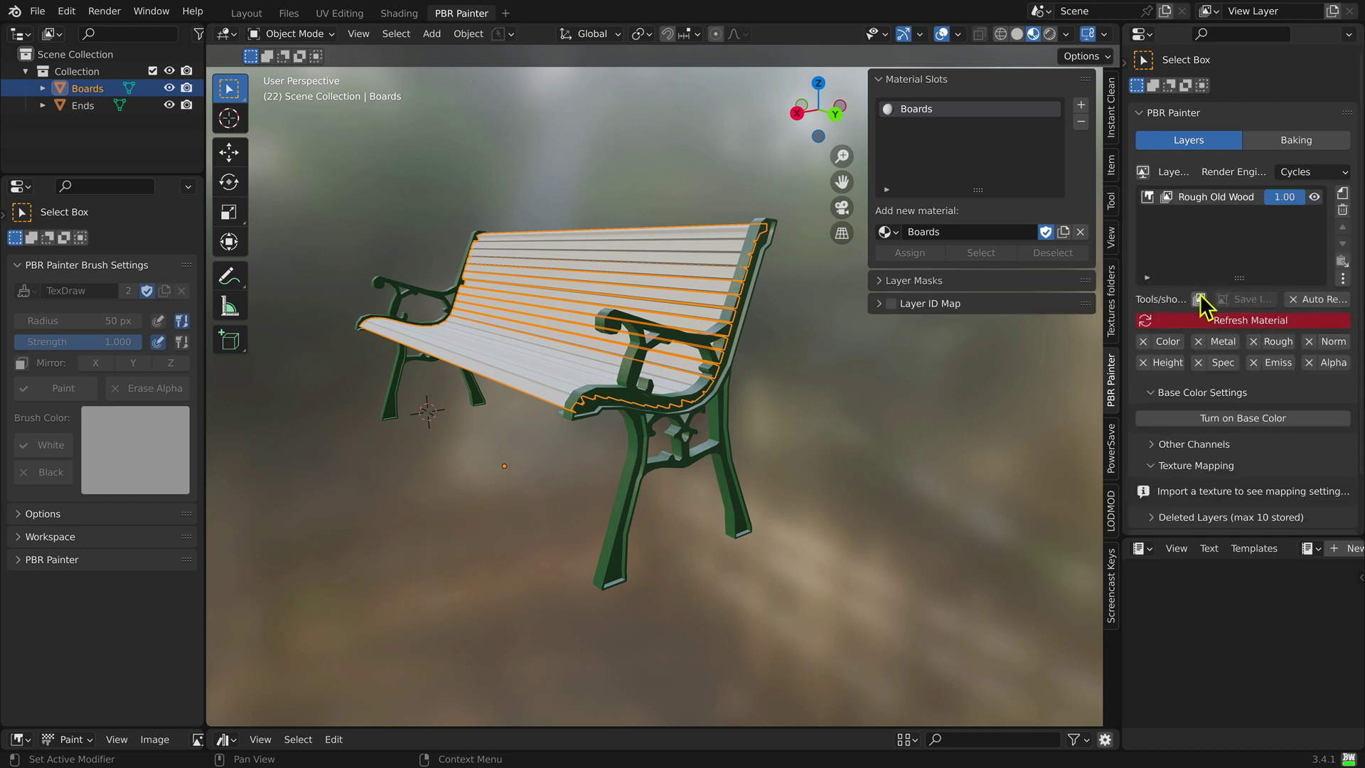
# Step: Import all three textures from the ROUGH OLD WOOD - PBR0044 (TC) folder into the Rough Old Wood layer and refresh the material
pyautogui.click(1200, 300)
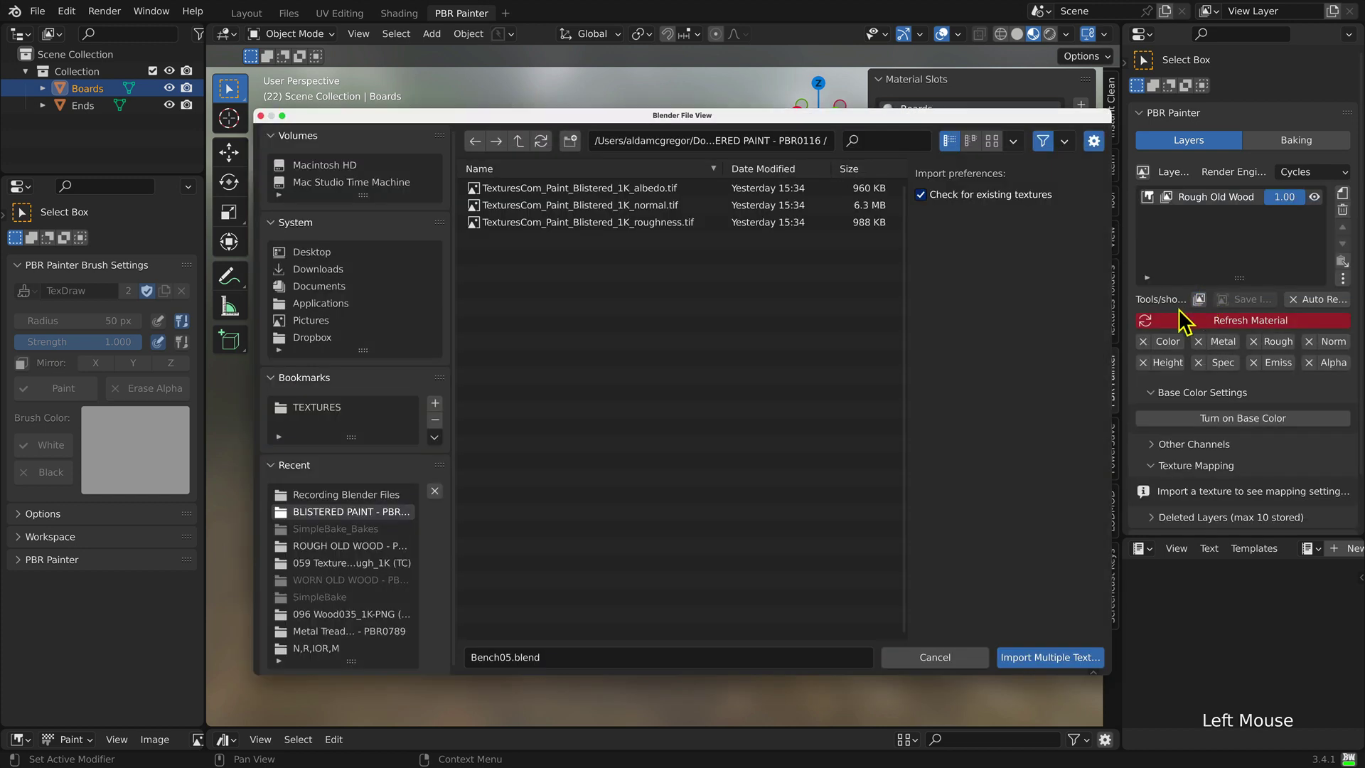
pyautogui.click(519, 140)
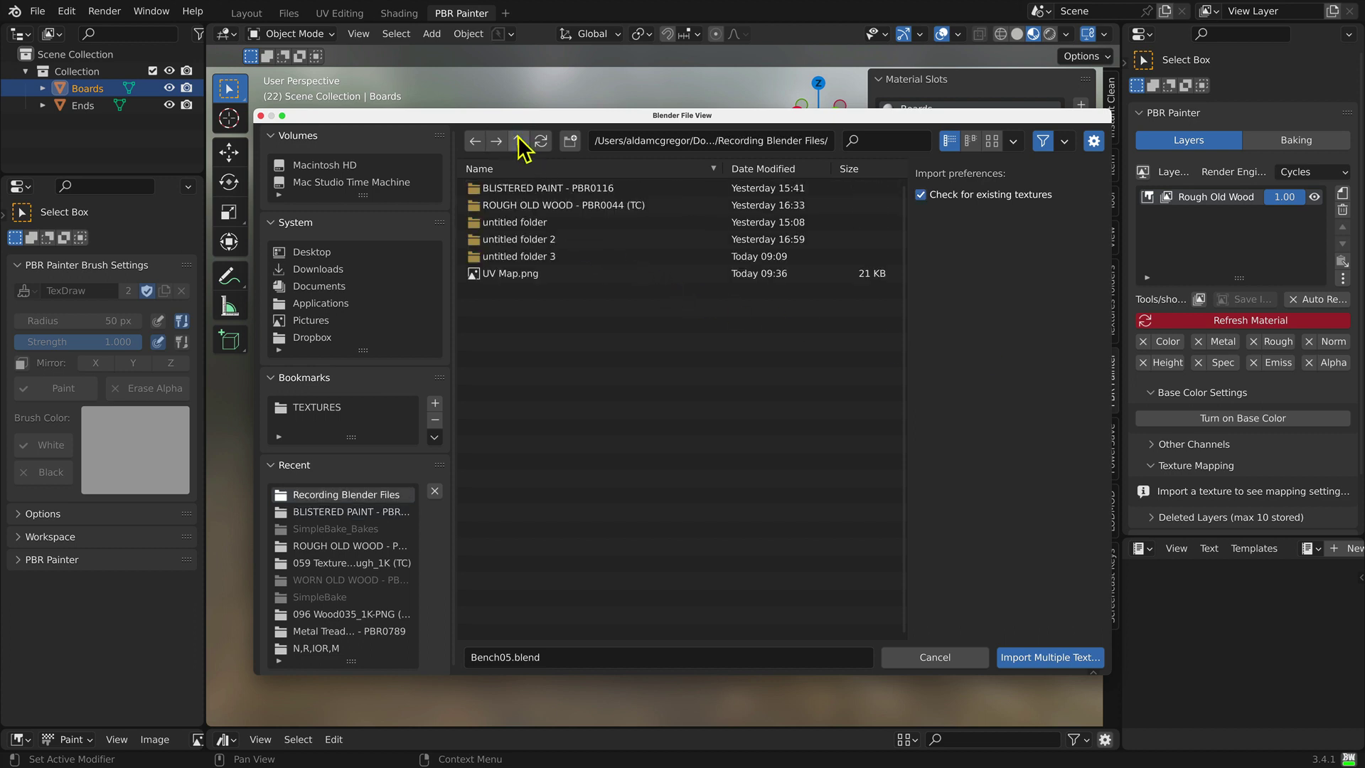
pyautogui.click(533, 206)
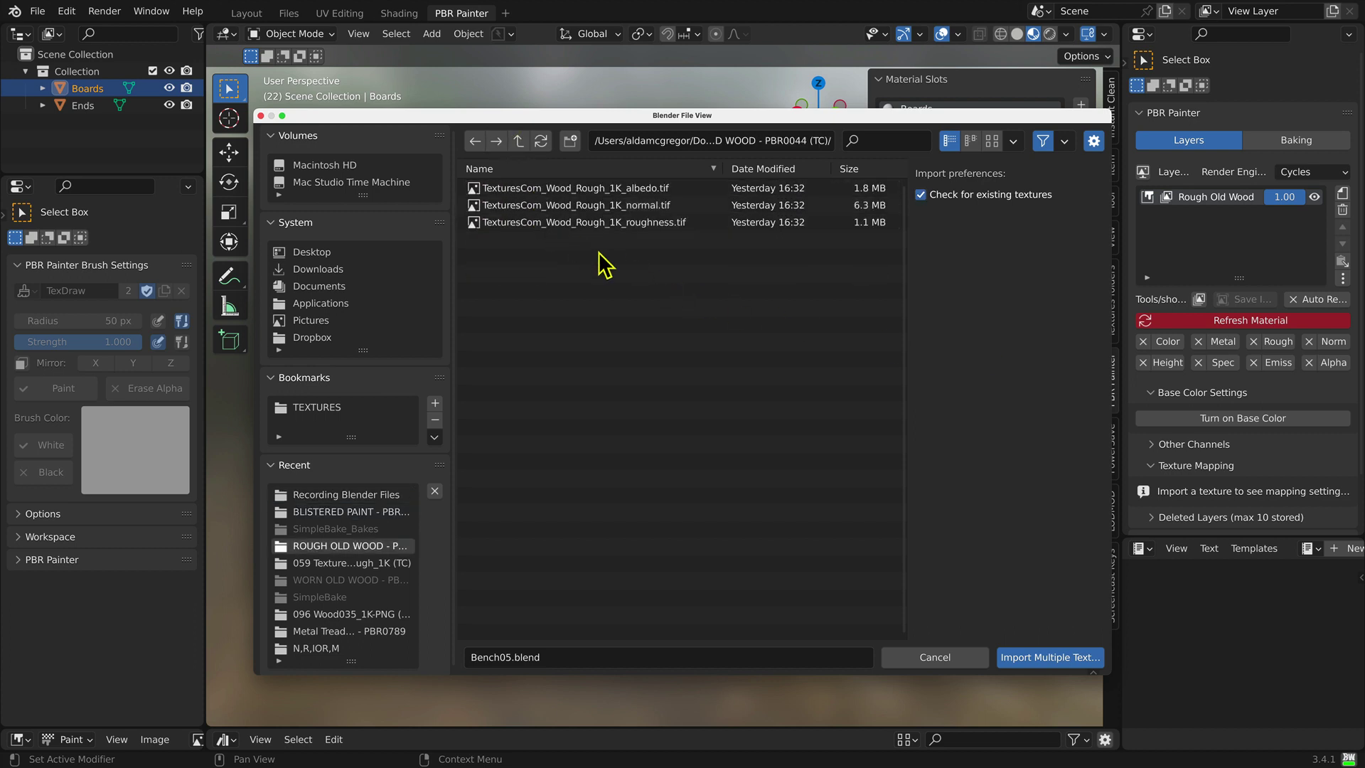
pyautogui.press('a')
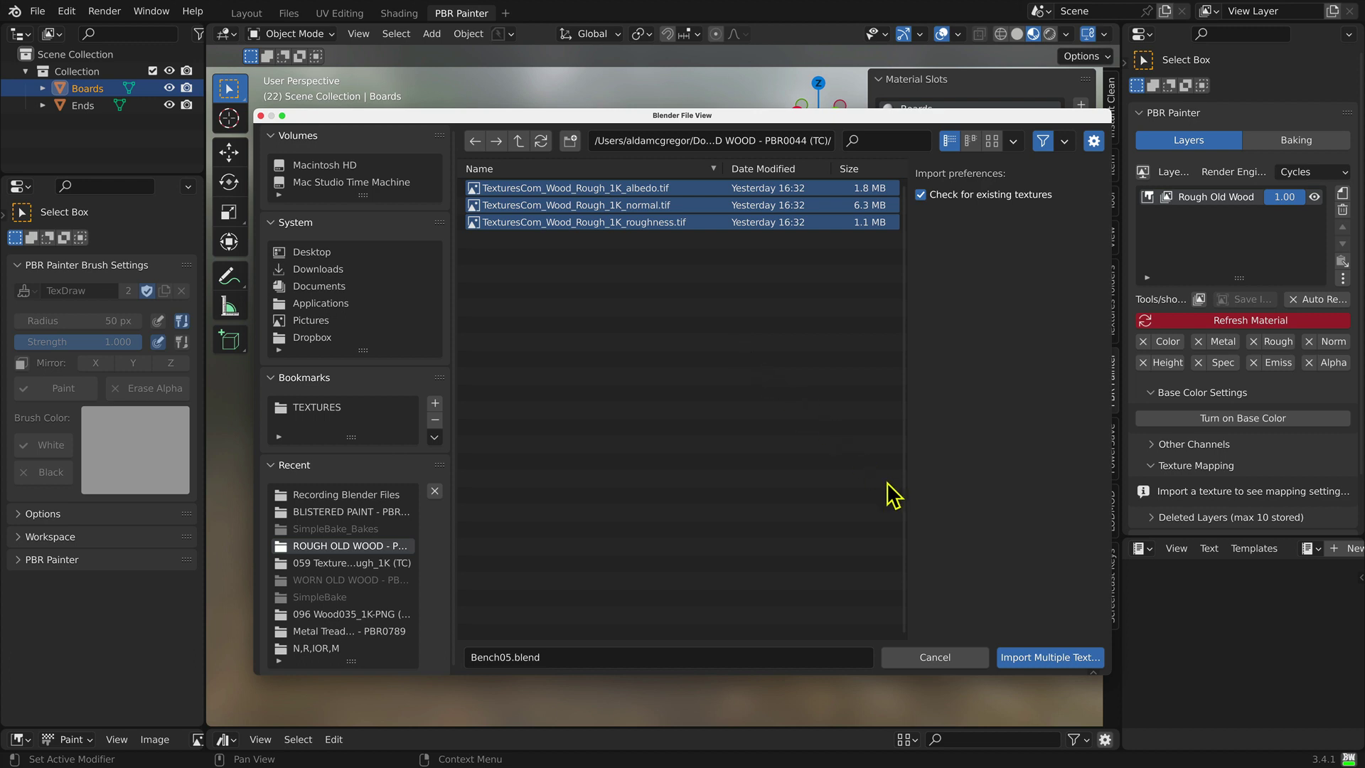
pyautogui.click(1041, 660)
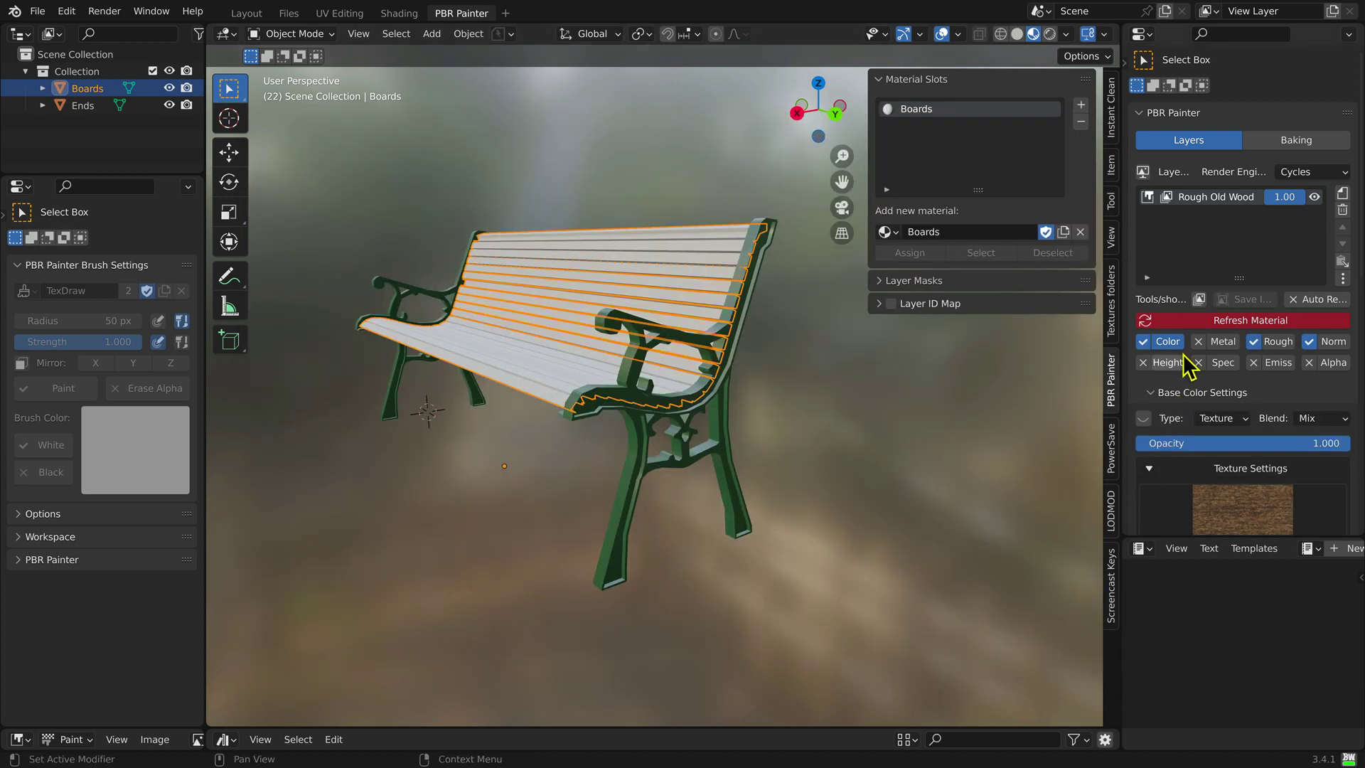
pyautogui.click(1184, 320)
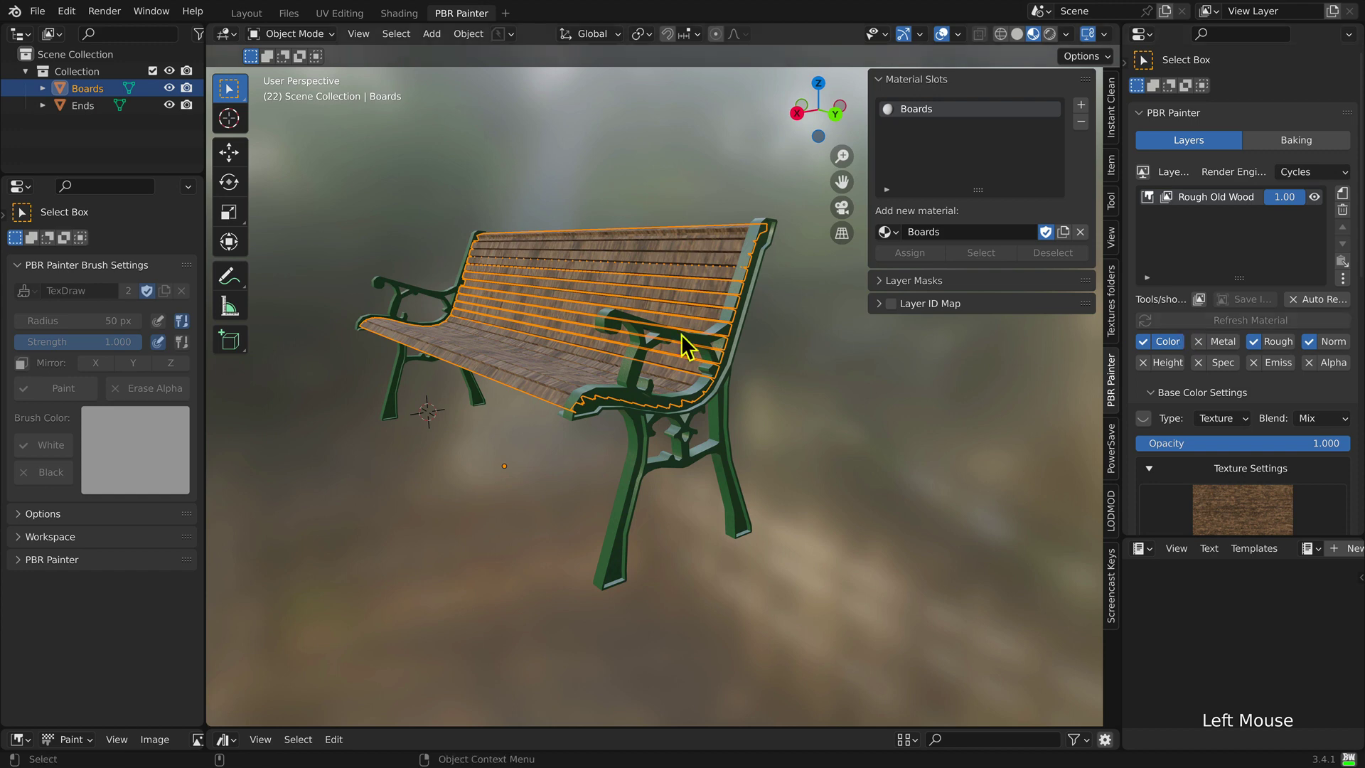
# Step: Set the Rough Old Wood layer's texture mapping rotation to 90 degrees and deselect the boards
pyautogui.scroll(5, 644, 322)
pyautogui.scroll(-1, 650, 334)
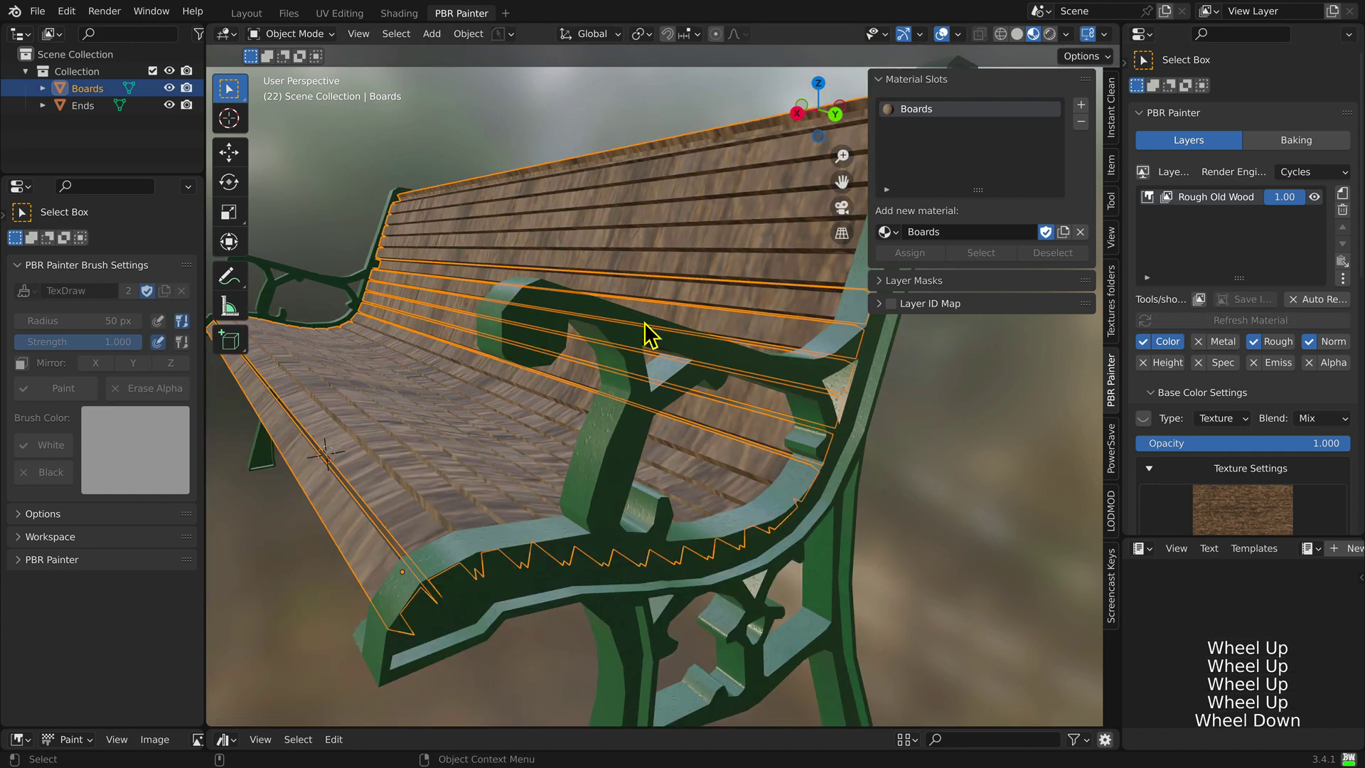
pyautogui.scroll(1, 649, 334)
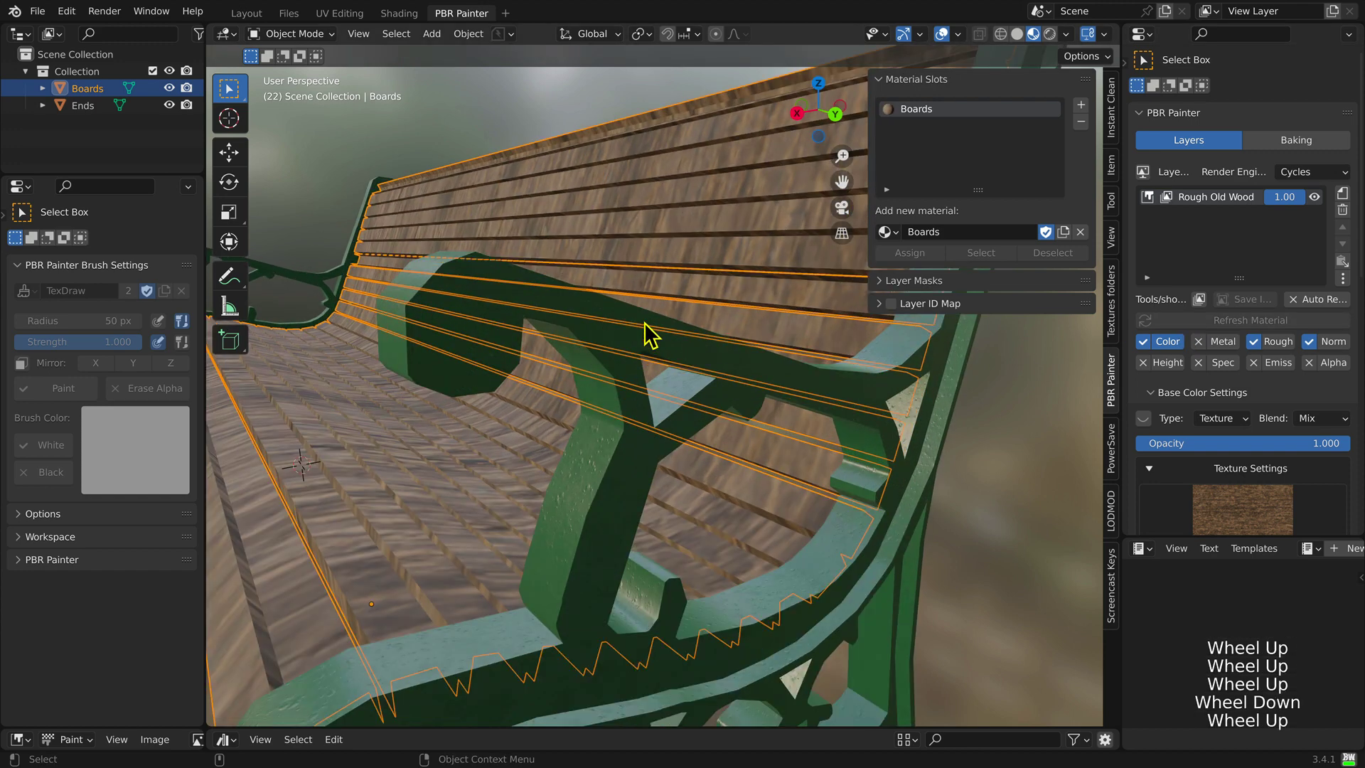
pyautogui.scroll(-4, 1186, 312)
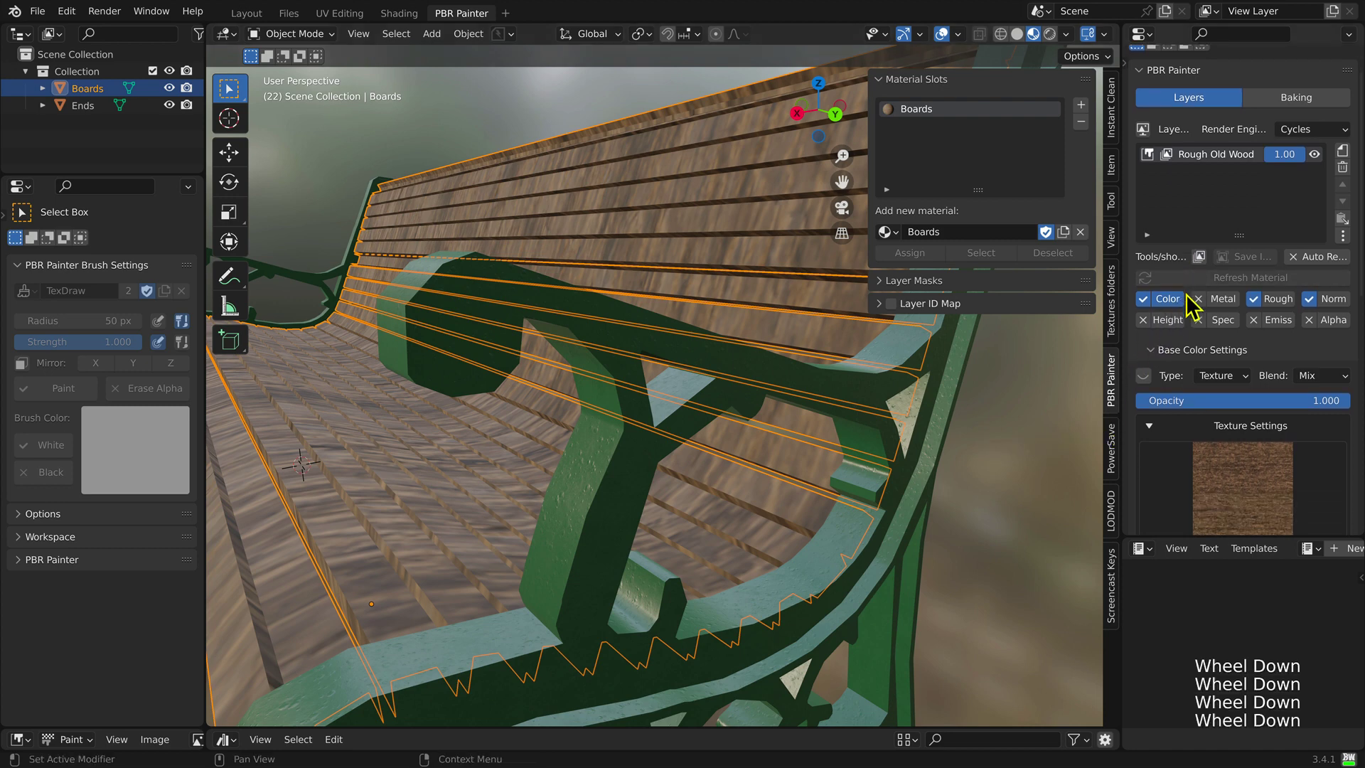
pyautogui.scroll(-5, 1191, 307)
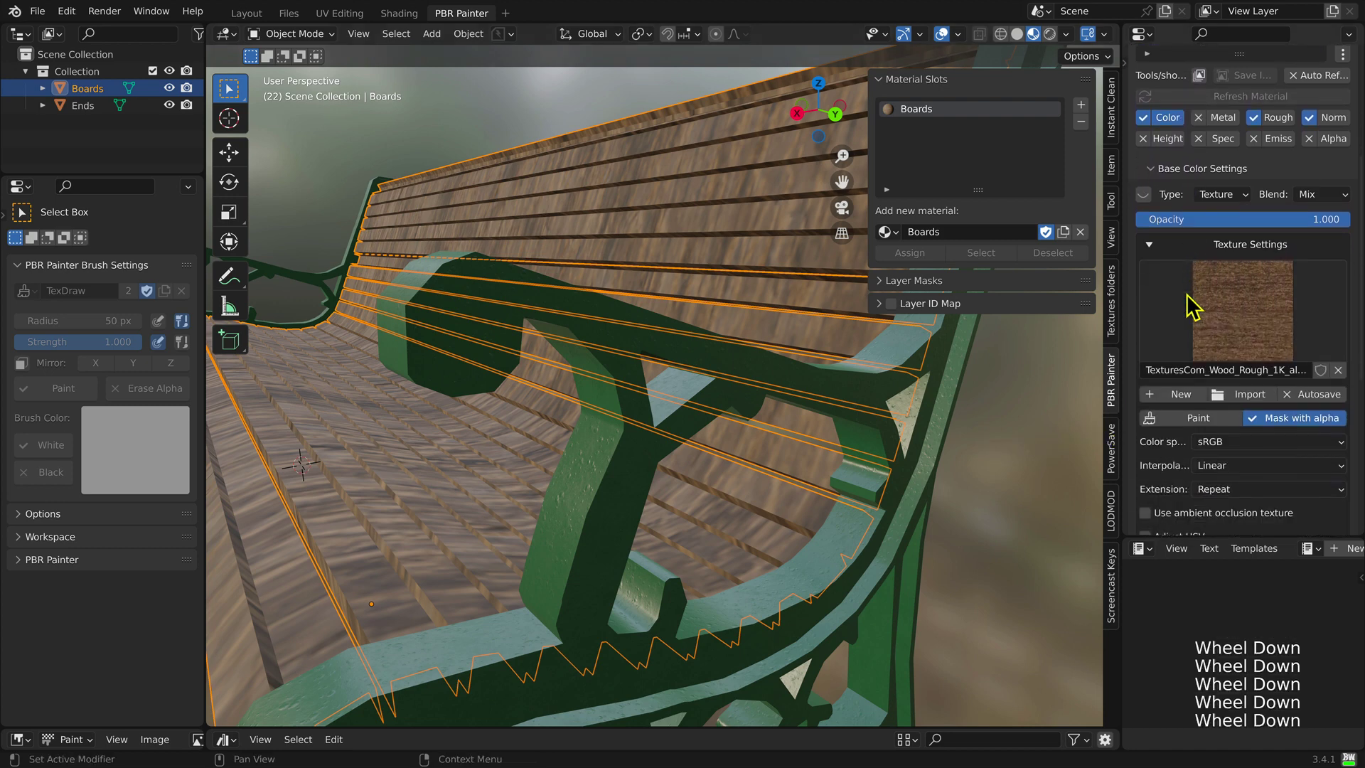
pyautogui.scroll(-6, 1193, 307)
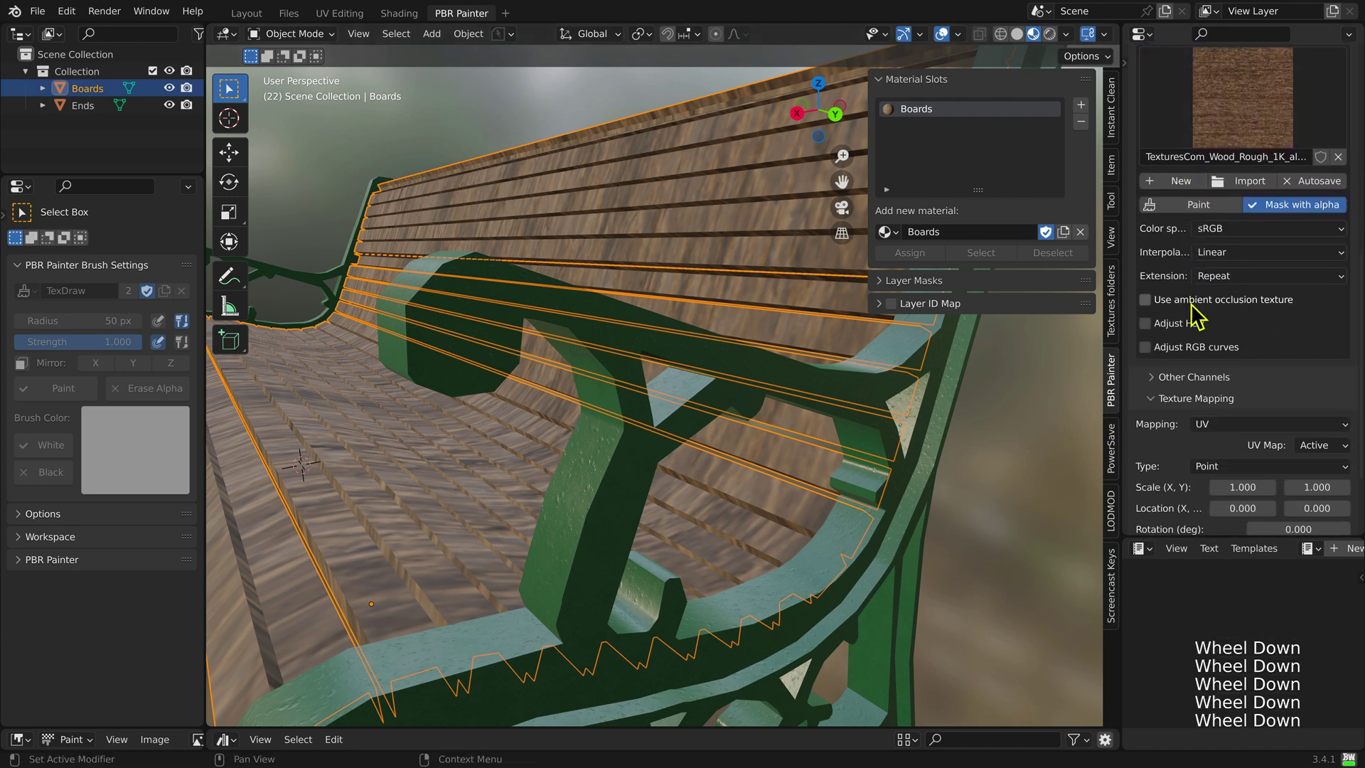
pyautogui.scroll(-3, 1158, 414)
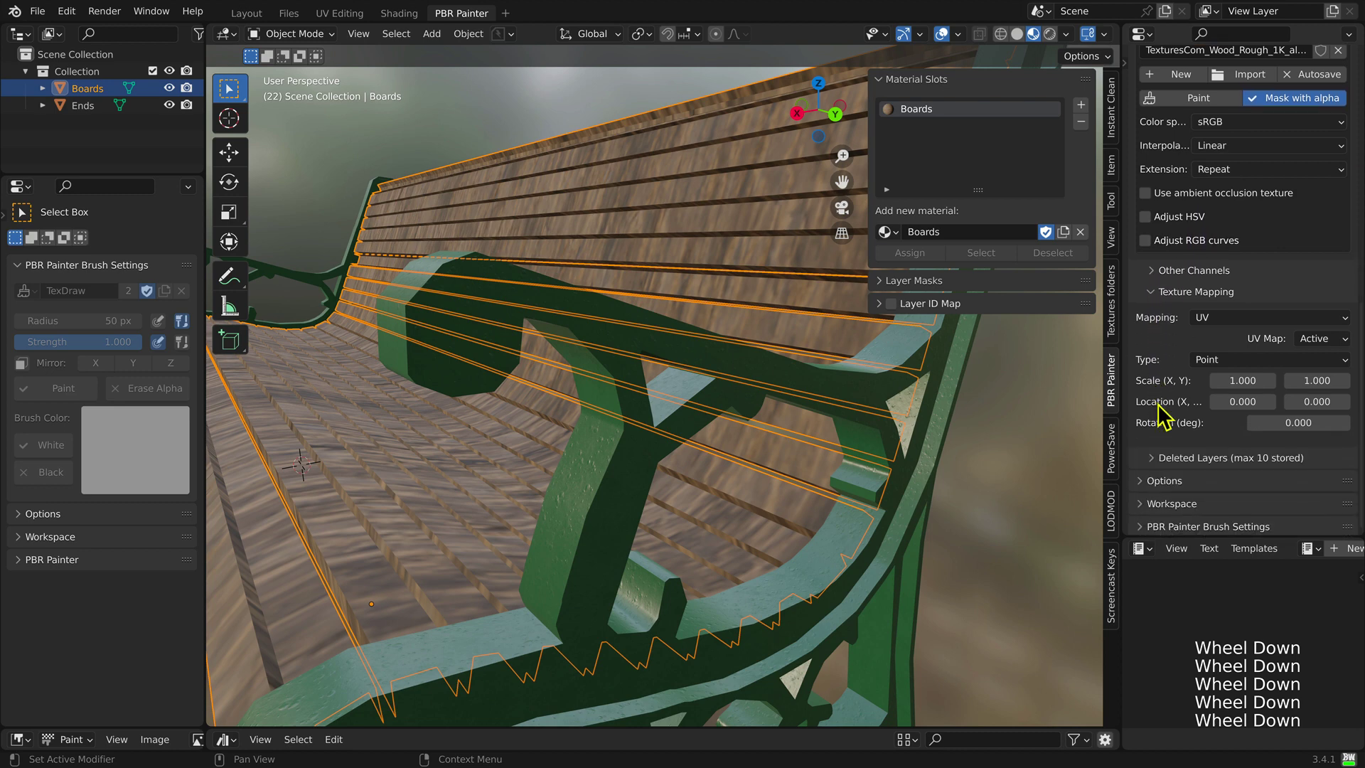
pyautogui.click(1301, 423)
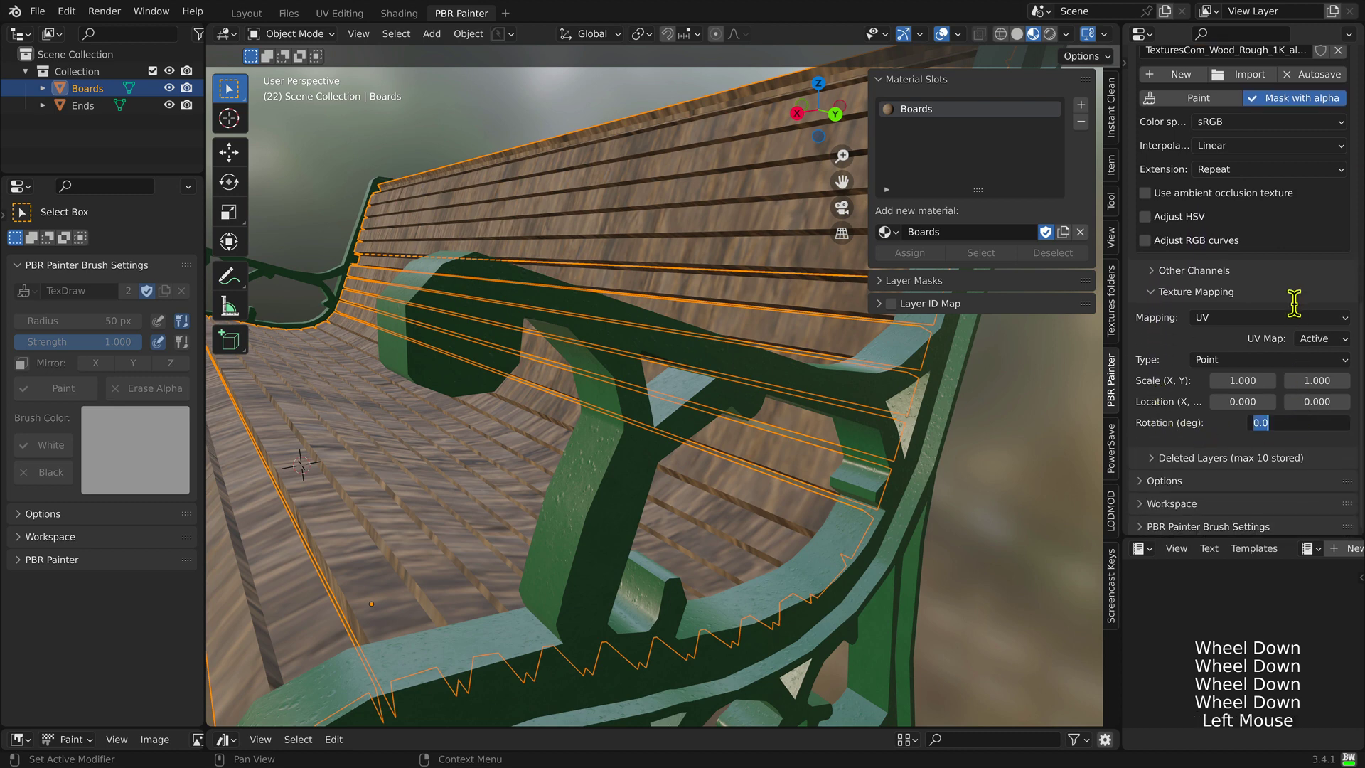
pyautogui.write('90')
pyautogui.press('Return')
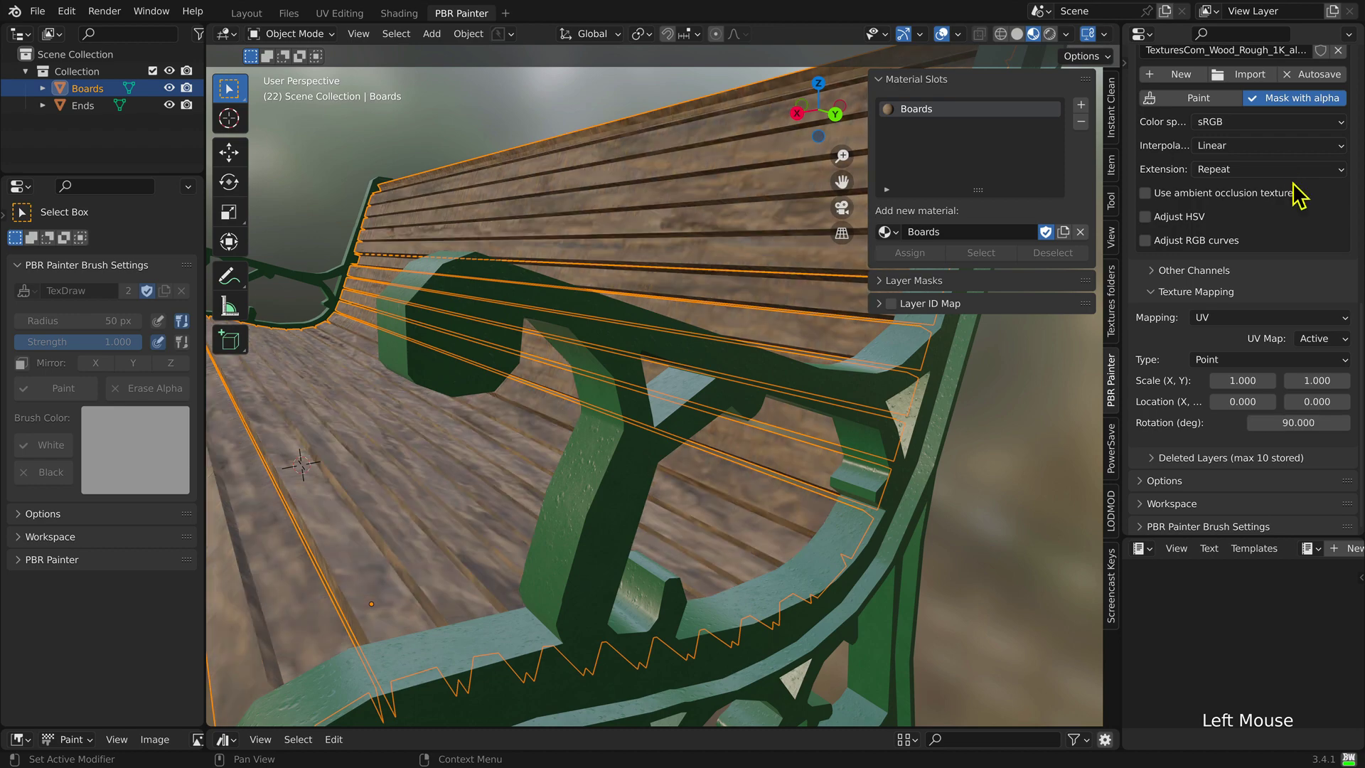
pyautogui.scroll(-2, 731, 387)
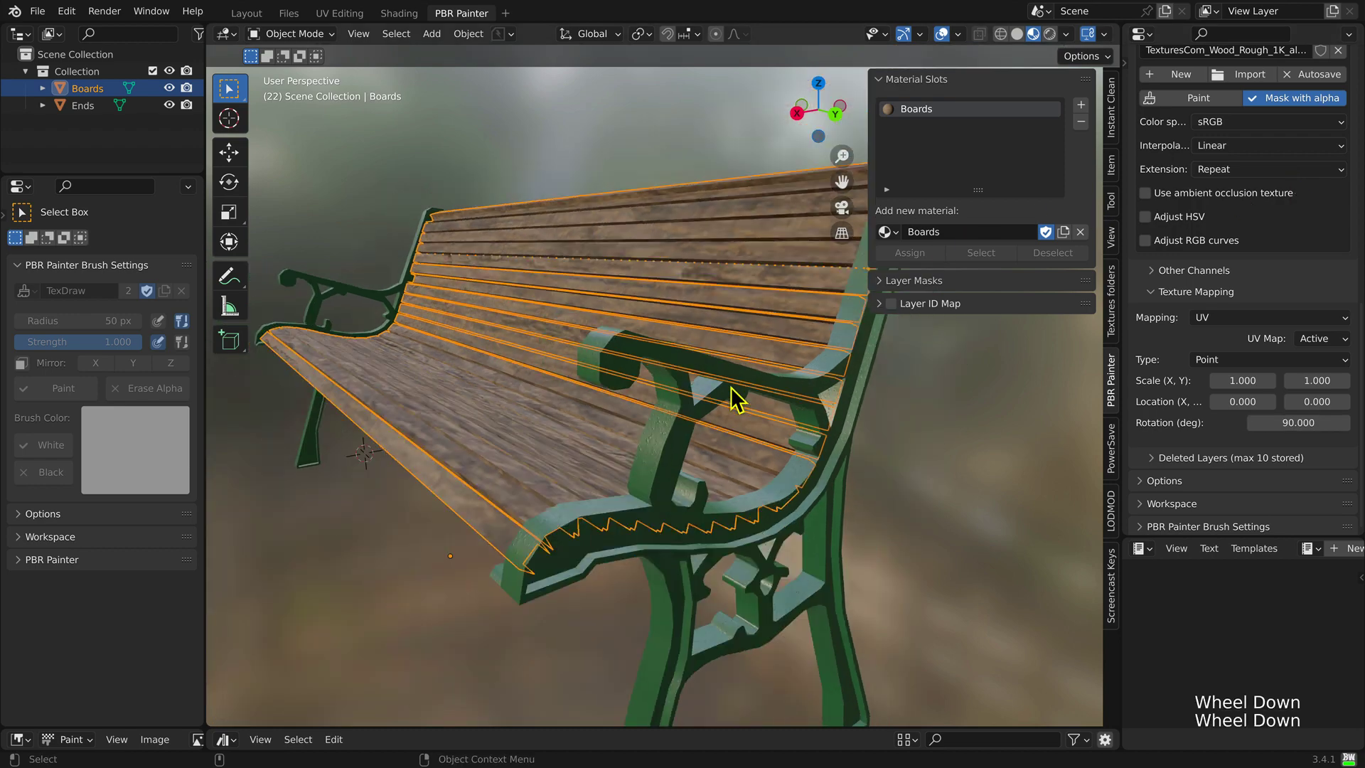
pyautogui.scroll(1, 731, 386)
pyautogui.scroll(-4, 731, 387)
pyautogui.click(655, 544)
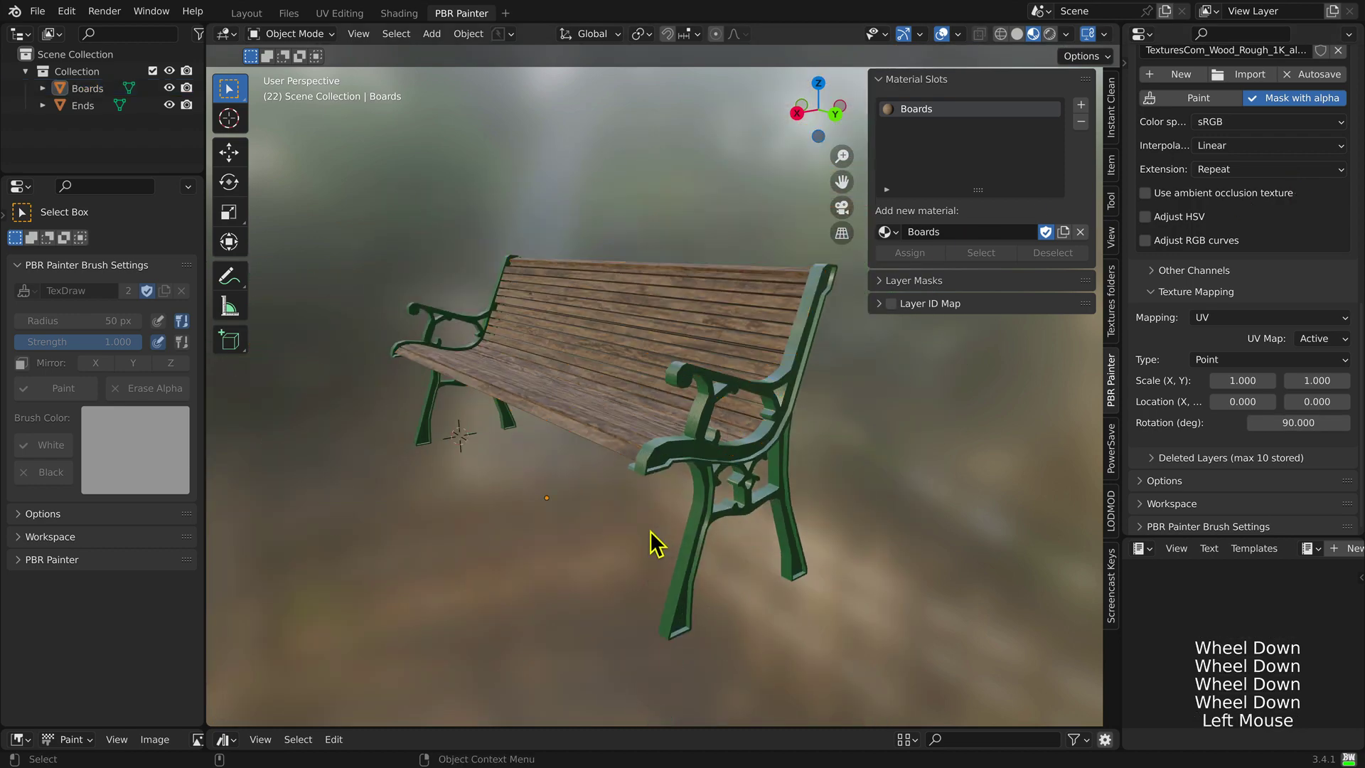
pyautogui.keyDown('super'); pyautogui.moveTo(642, 534); pyautogui.dragTo(606, 552); pyautogui.keyUp('super')
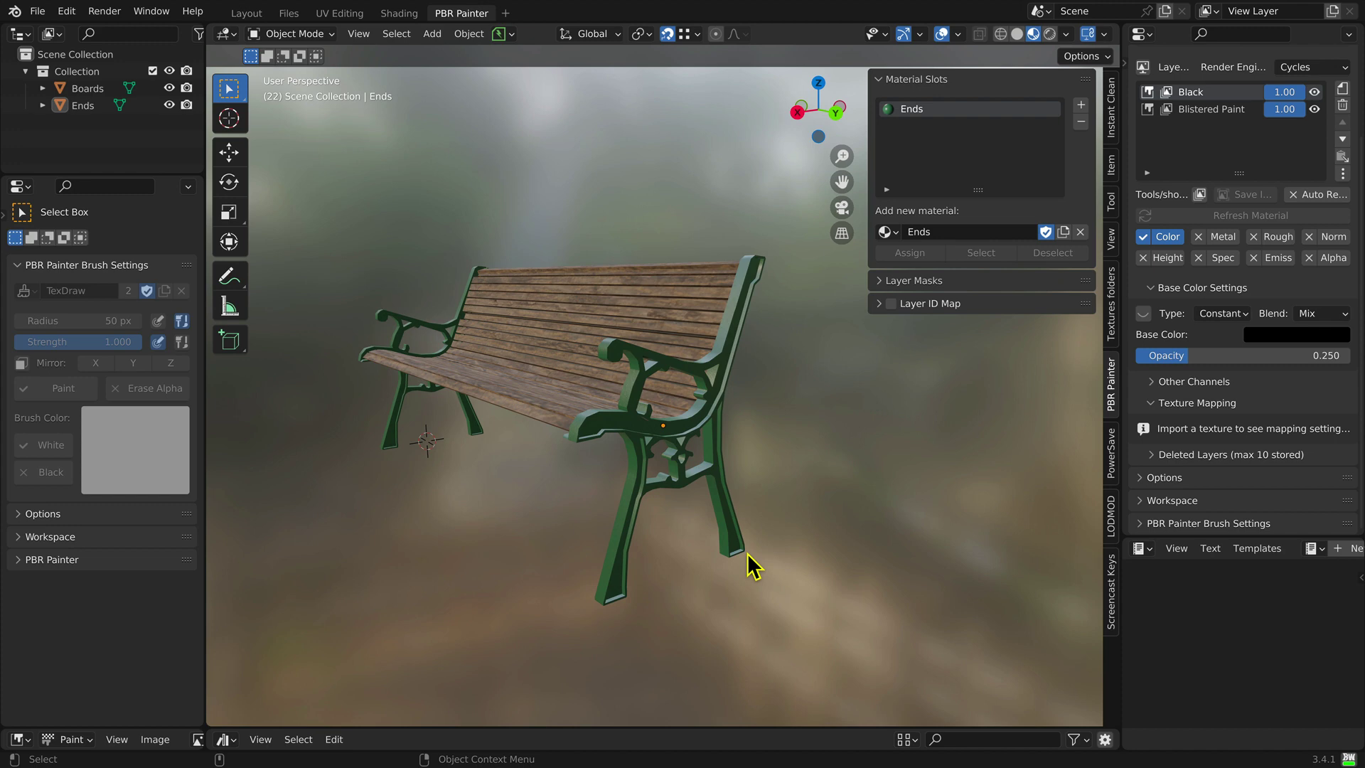
# Step: Hide the Ends object and open the Boards object for mesh editing in edge selection mode in the Layout workspace
pyautogui.click(169, 105)
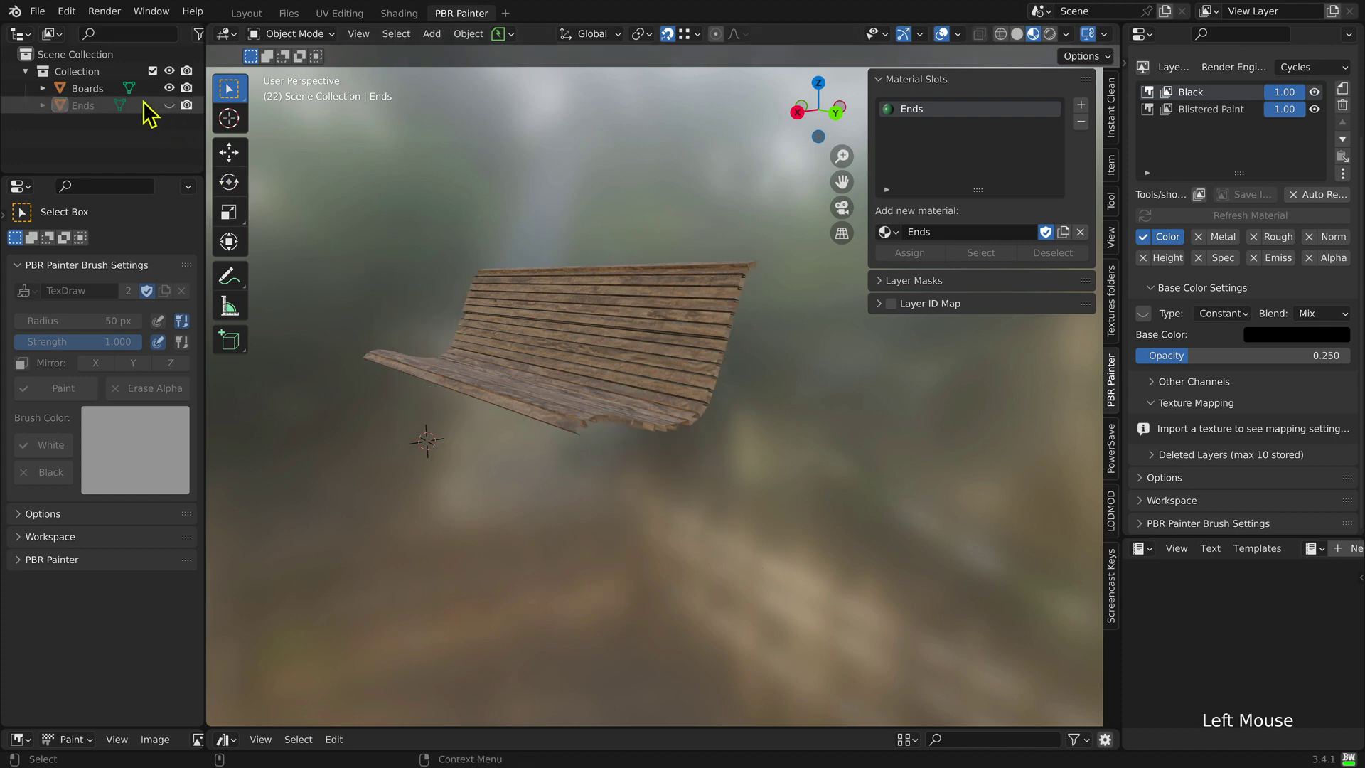
pyautogui.click(99, 88)
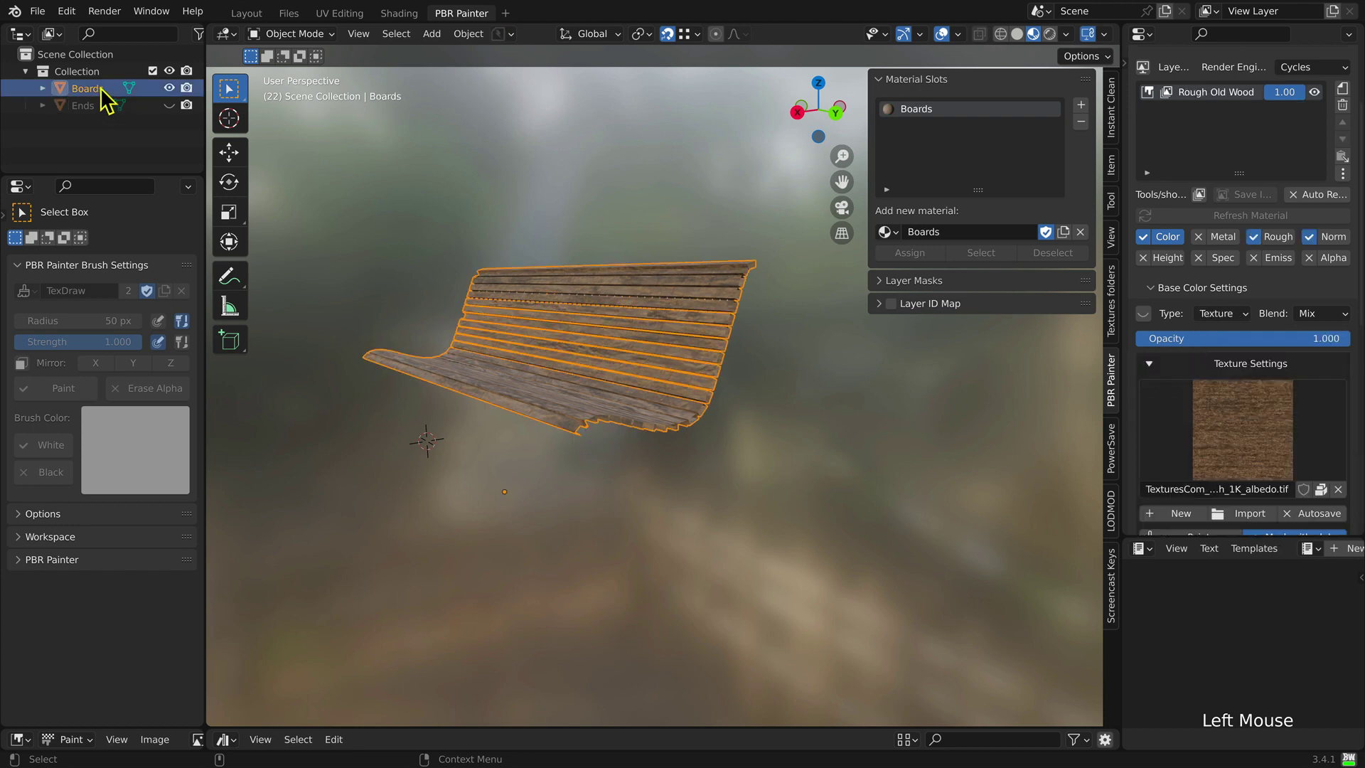
pyautogui.click(246, 14)
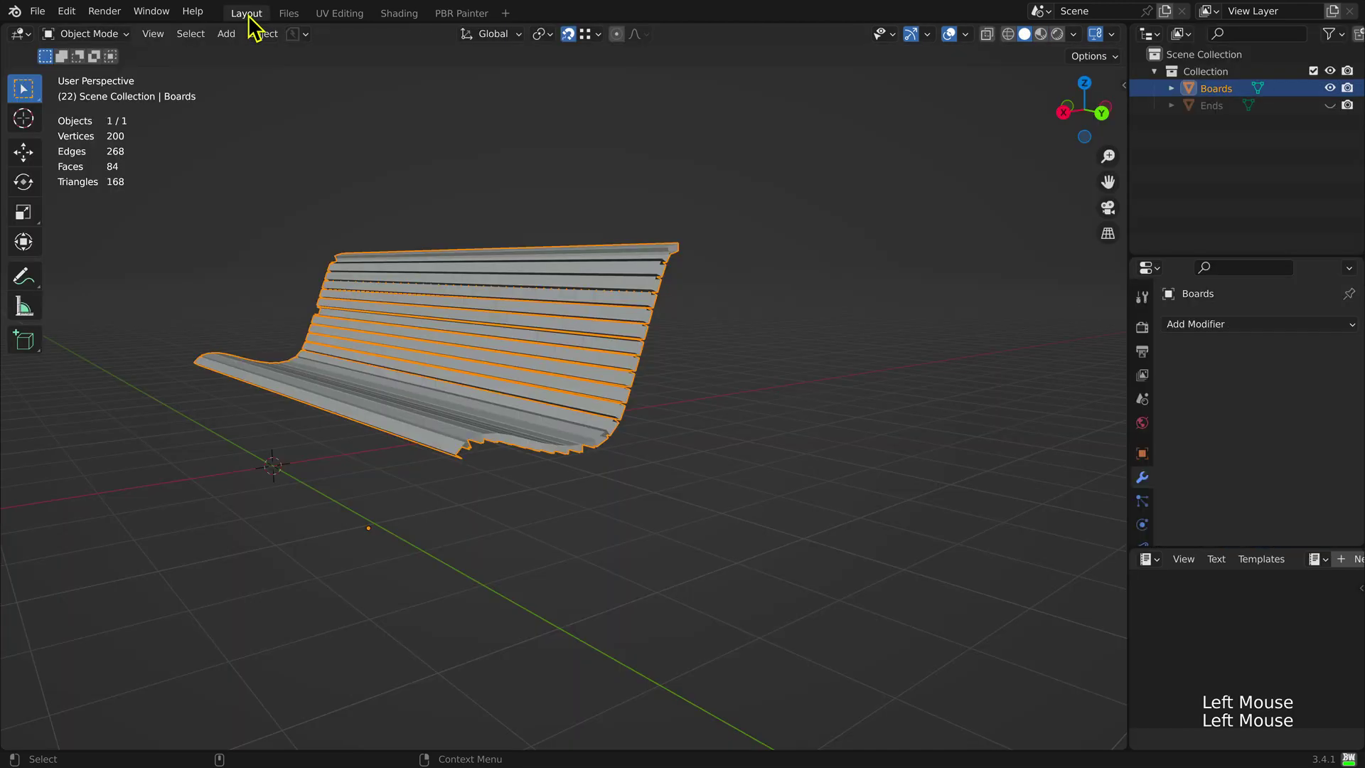
pyautogui.click(107, 35)
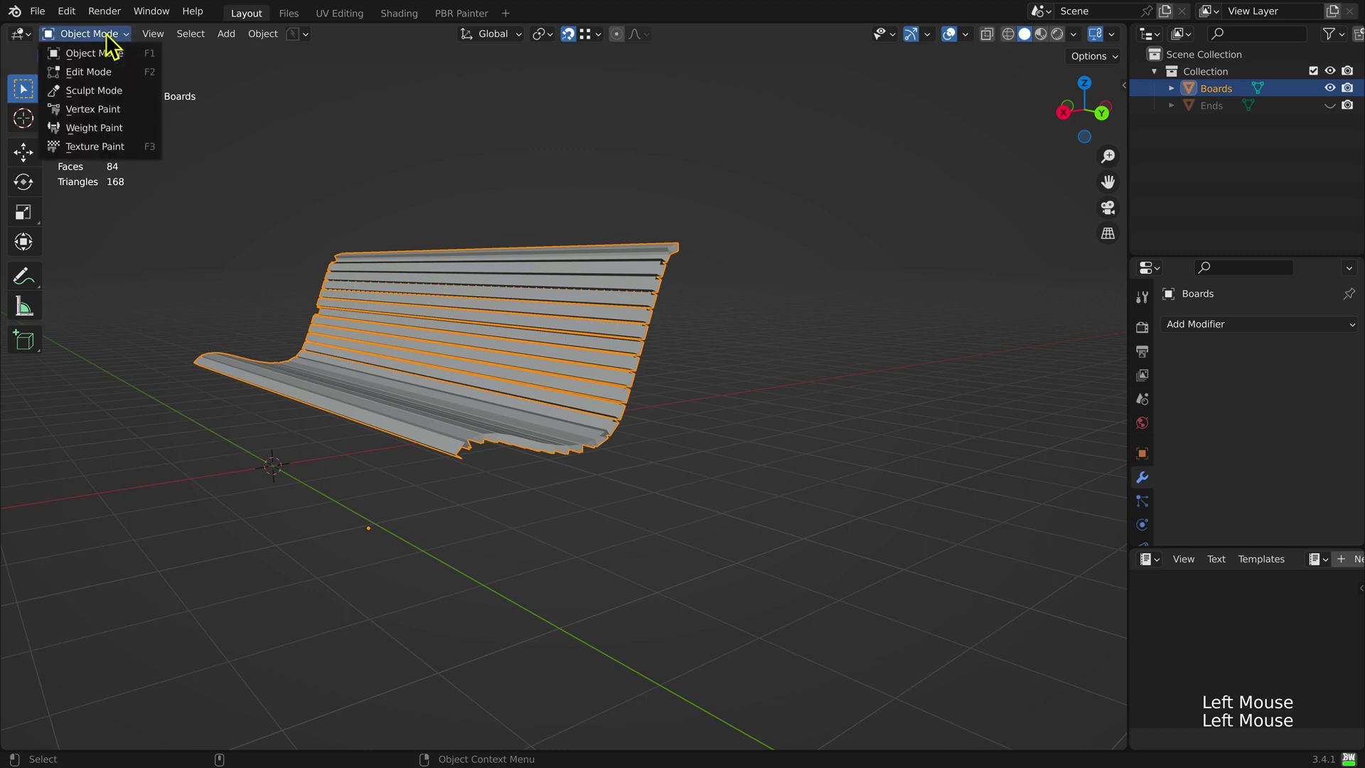
pyautogui.click(106, 72)
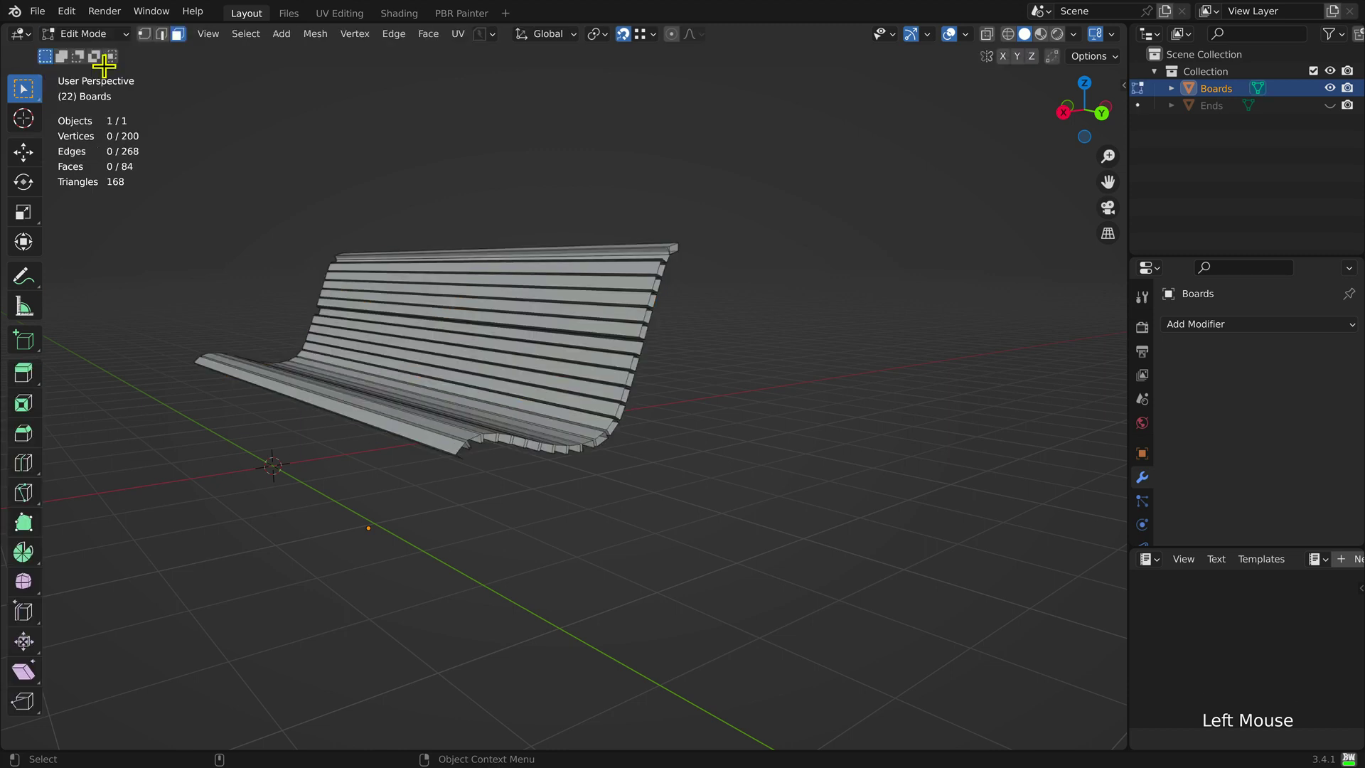
pyautogui.click(161, 33)
# Step: Fill the missing front face of the backrest's top board between its two long edges
pyautogui.scroll(4, 670, 253)
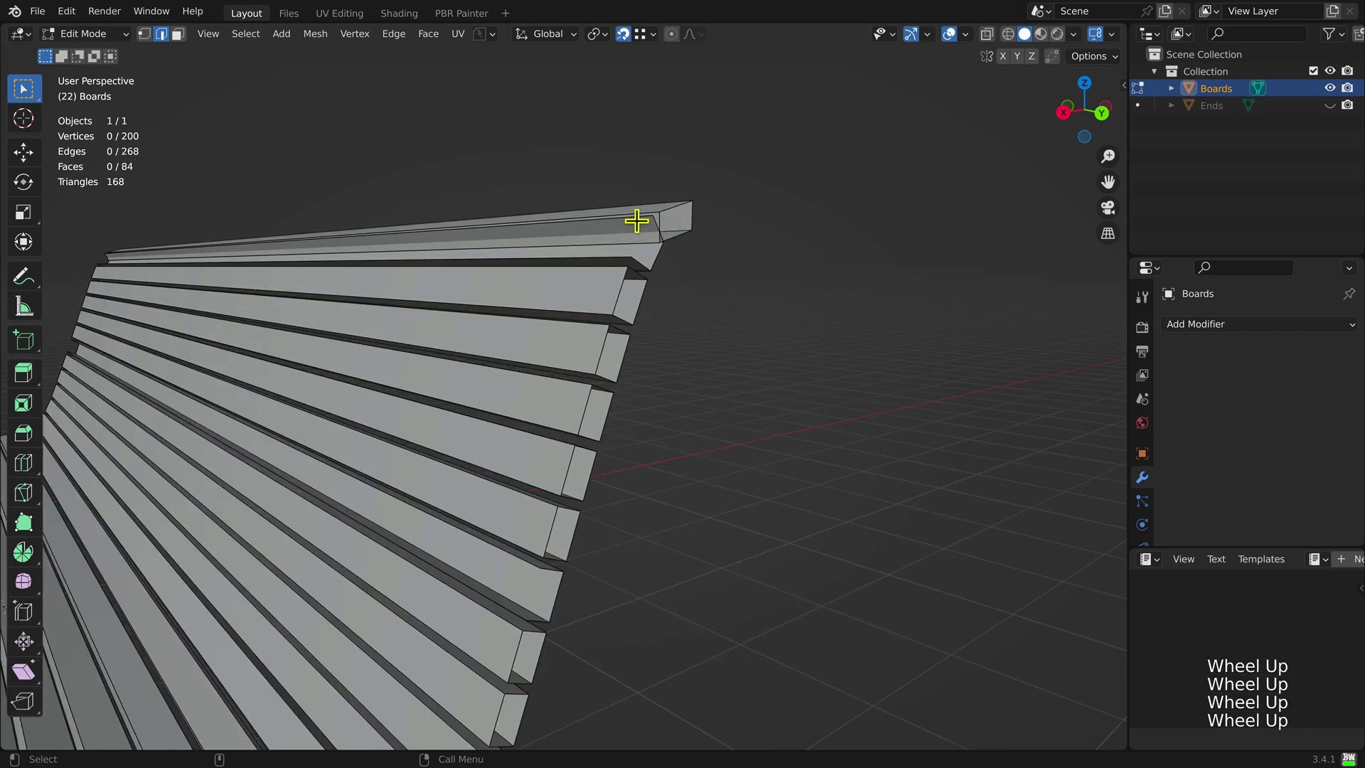
pyautogui.click(637, 217)
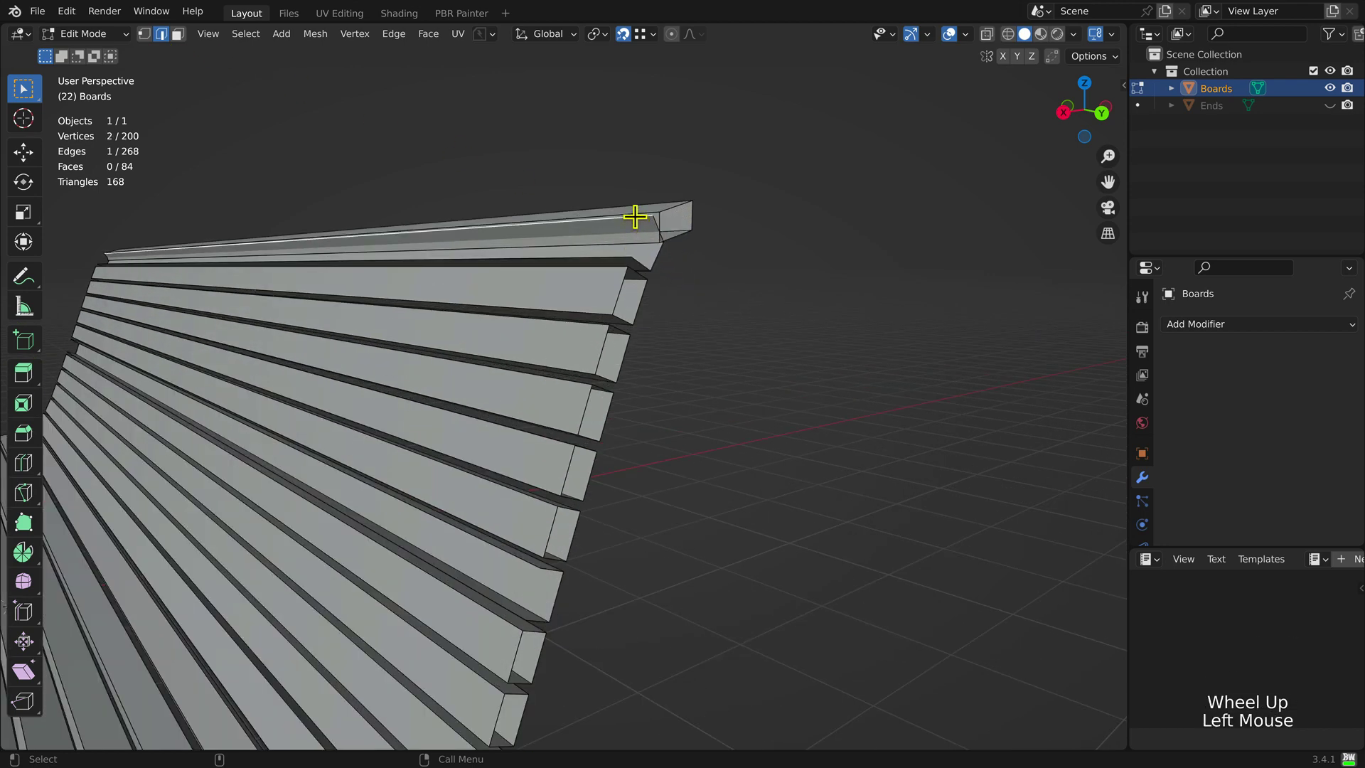
pyautogui.keyDown('shift'); pyautogui.click(624, 254); pyautogui.keyUp('shift')
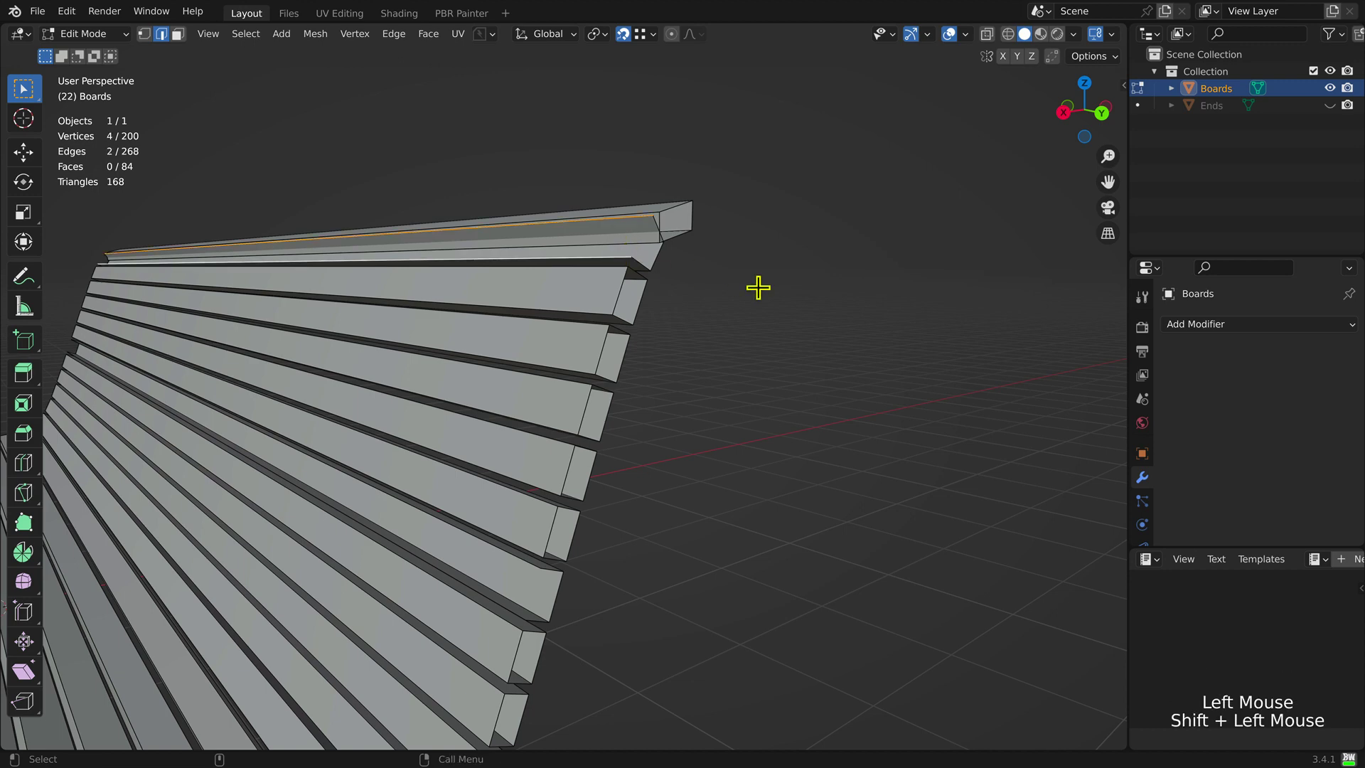
pyautogui.press('f')
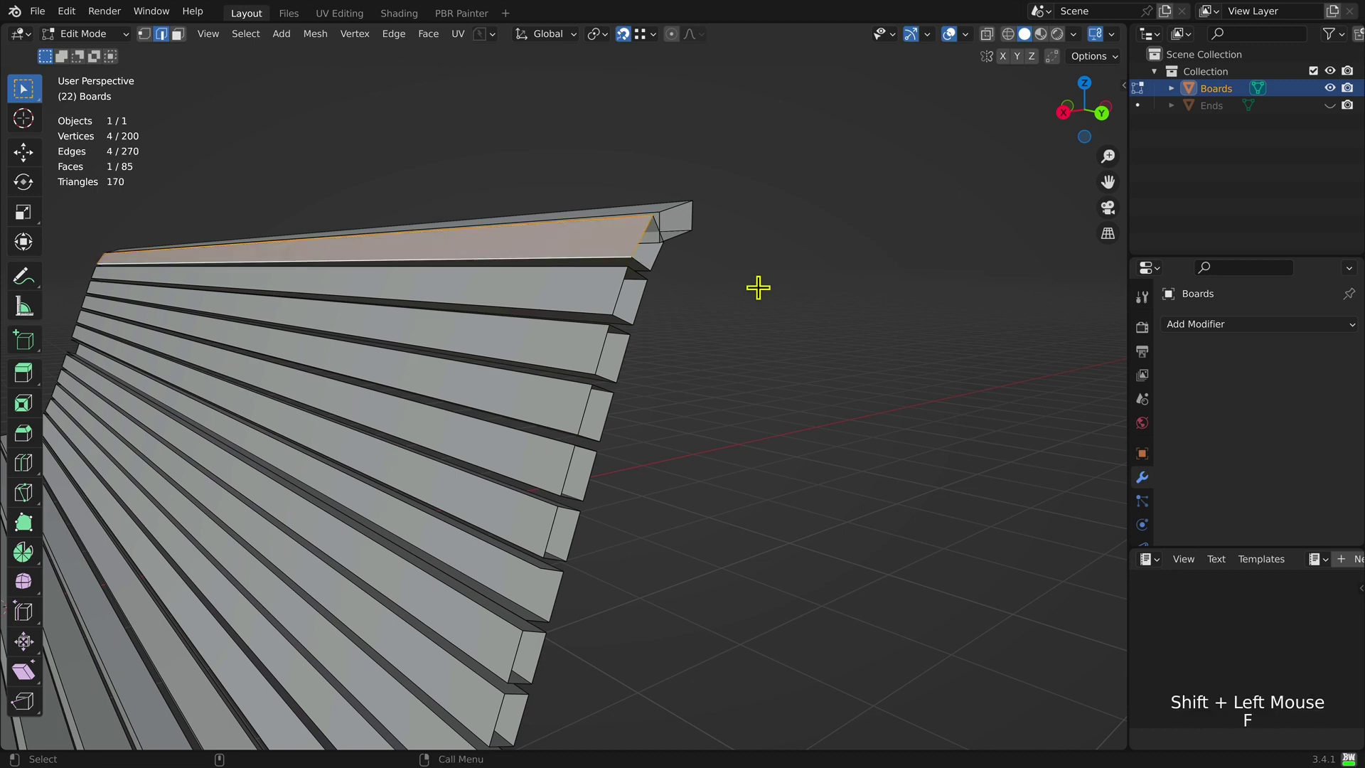
# Step: Fill the missing front face of the board midway down the backrest between its two long edges
pyautogui.click(534, 569)
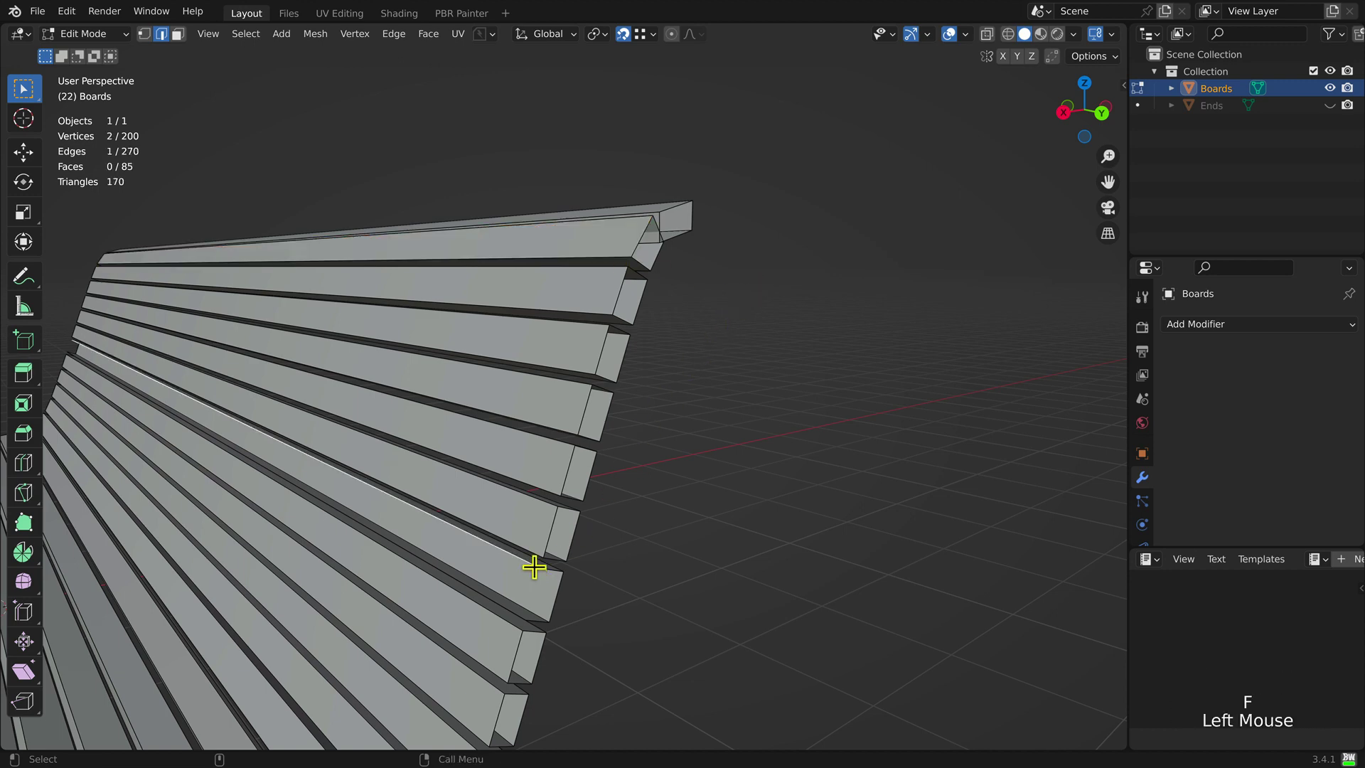
pyautogui.keyDown('shift'); pyautogui.click(515, 612); pyautogui.keyUp('shift')
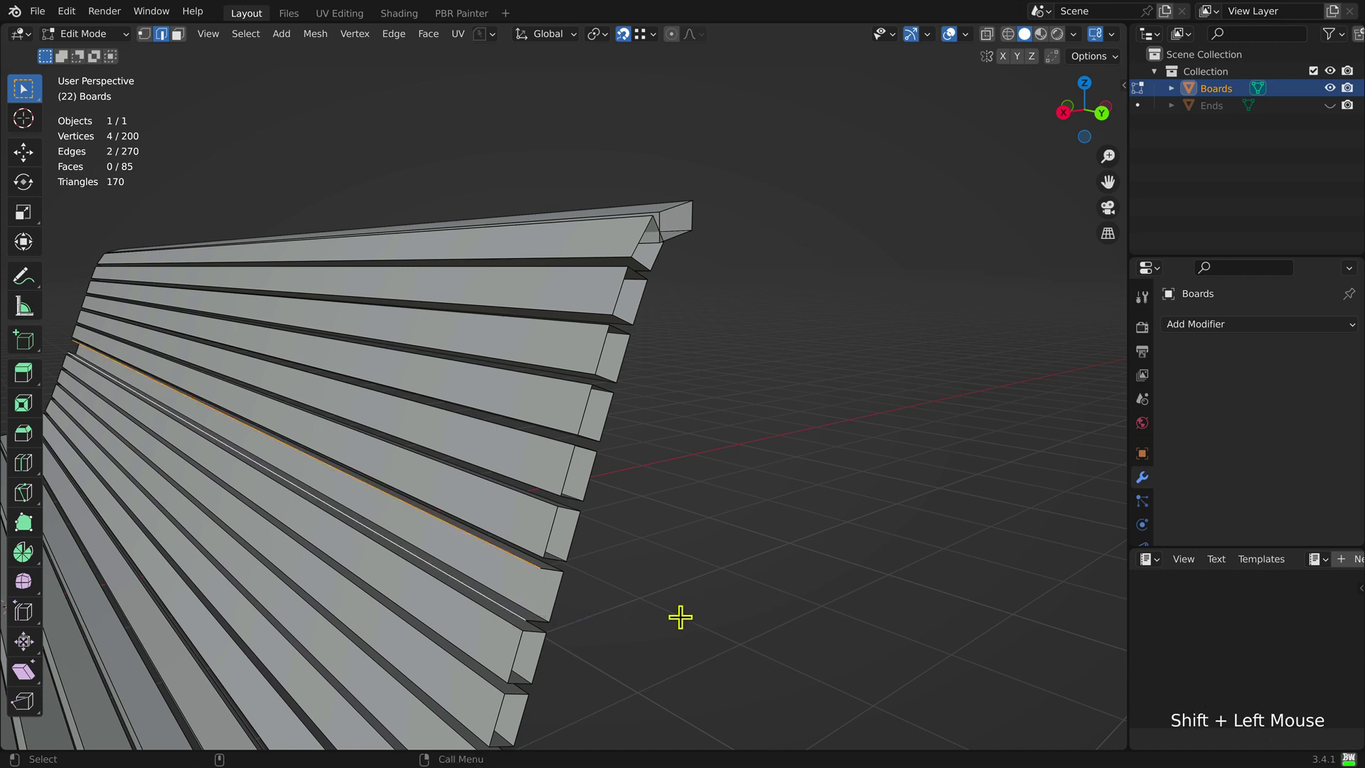
pyautogui.press('f')
# Step: Select both newly filled board faces and unwrap them with Smart UV Project using an island margin of 0.006
pyautogui.press('3')
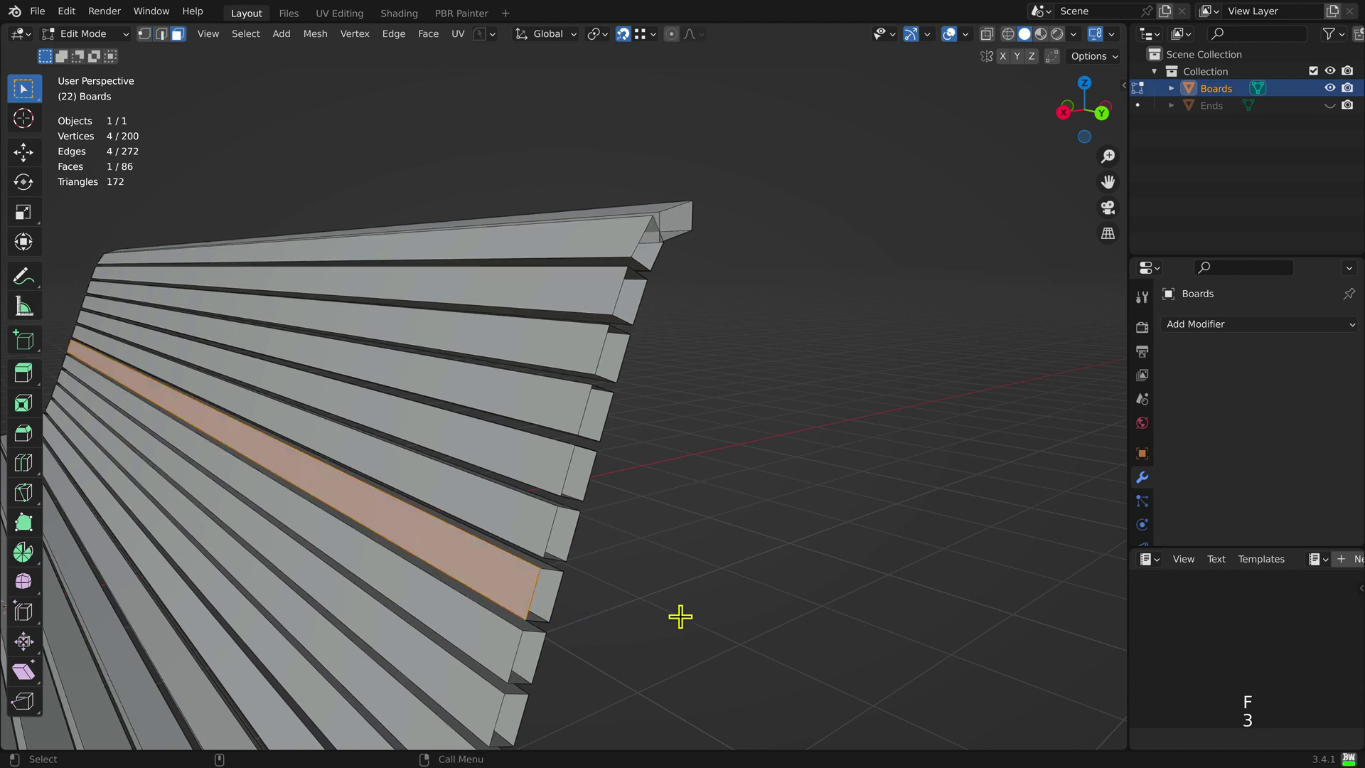
pyautogui.keyDown('shift'); pyautogui.click(606, 236); pyautogui.keyUp('shift')
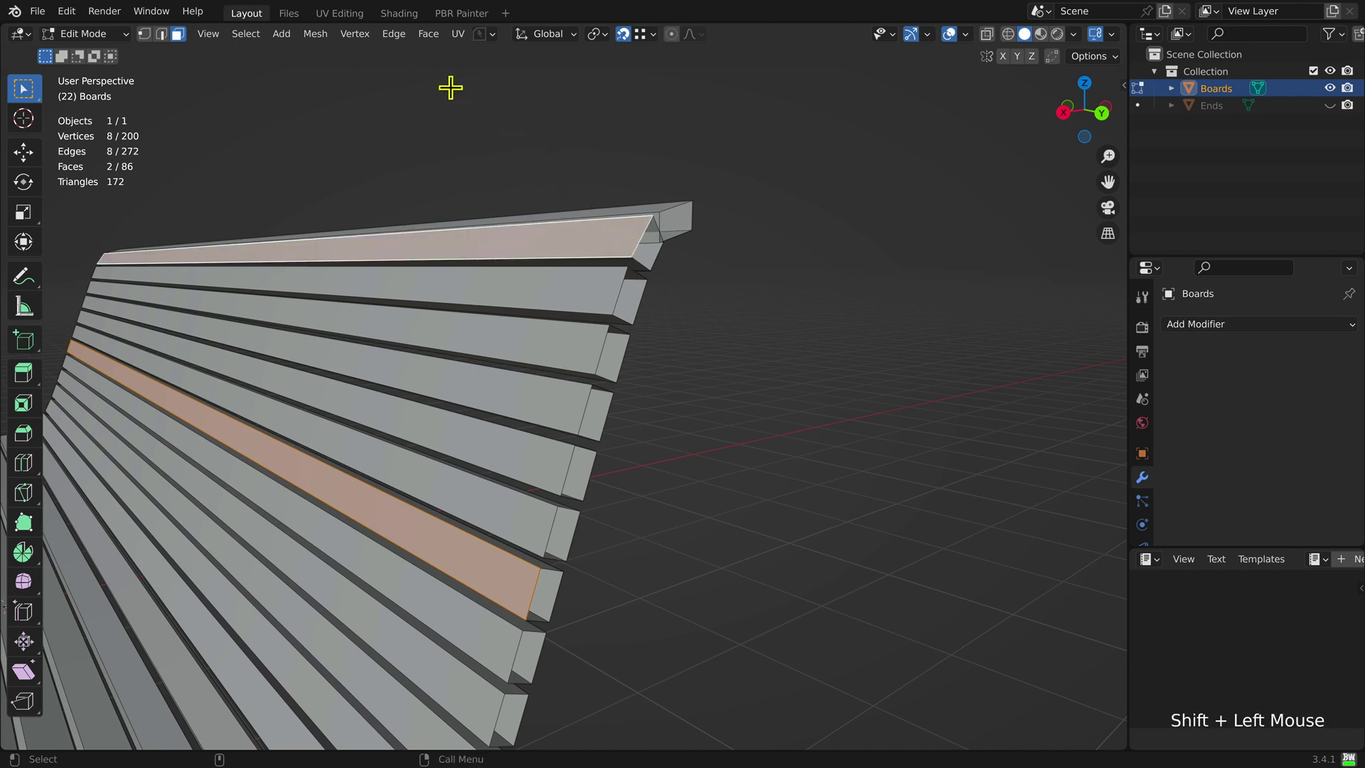
pyautogui.click(342, 14)
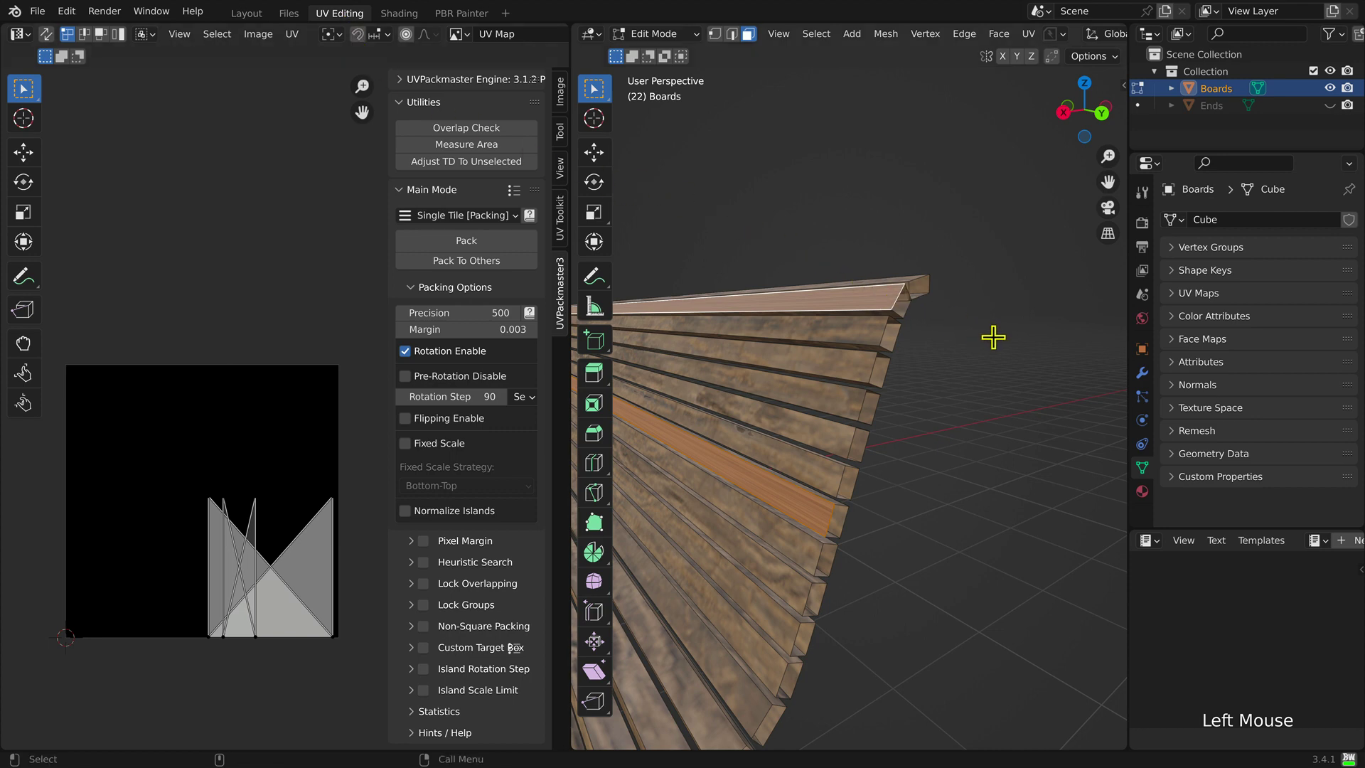
pyautogui.press('u')
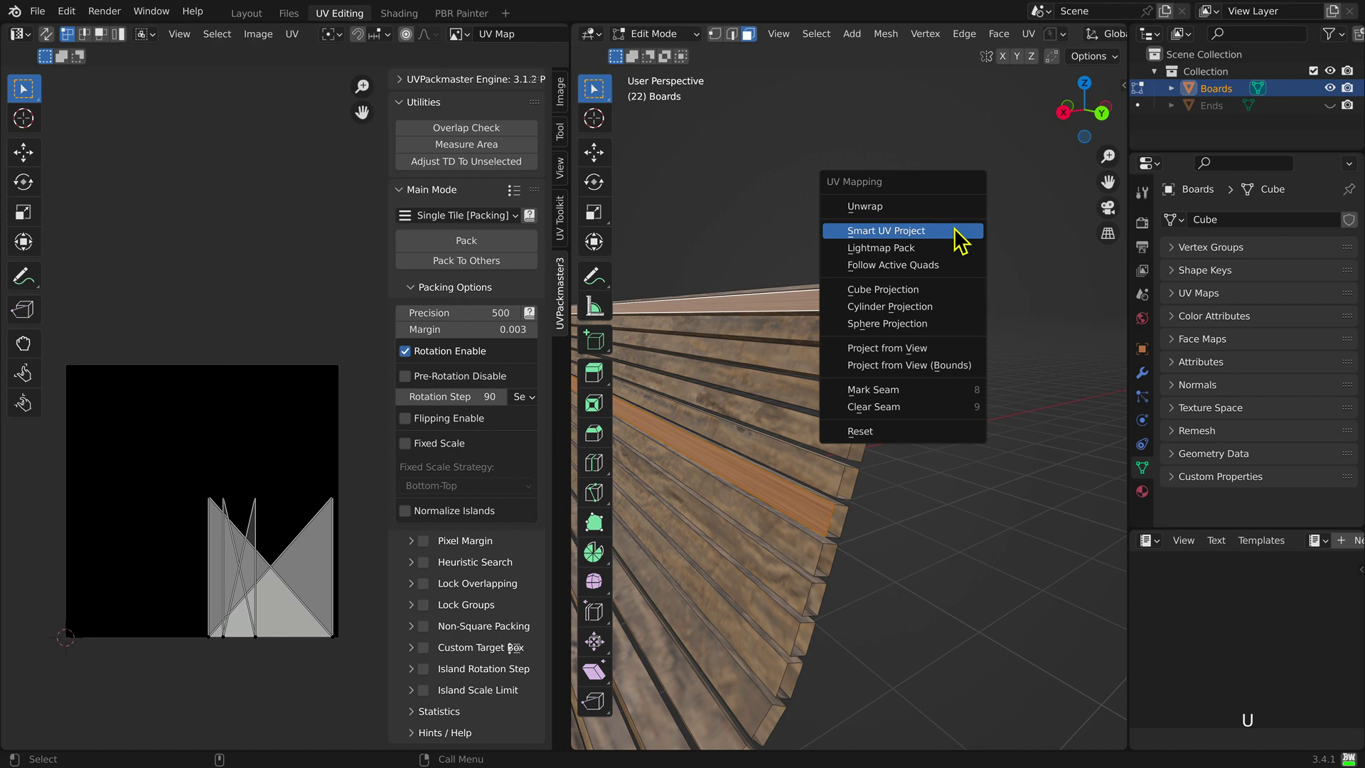
pyautogui.click(955, 234)
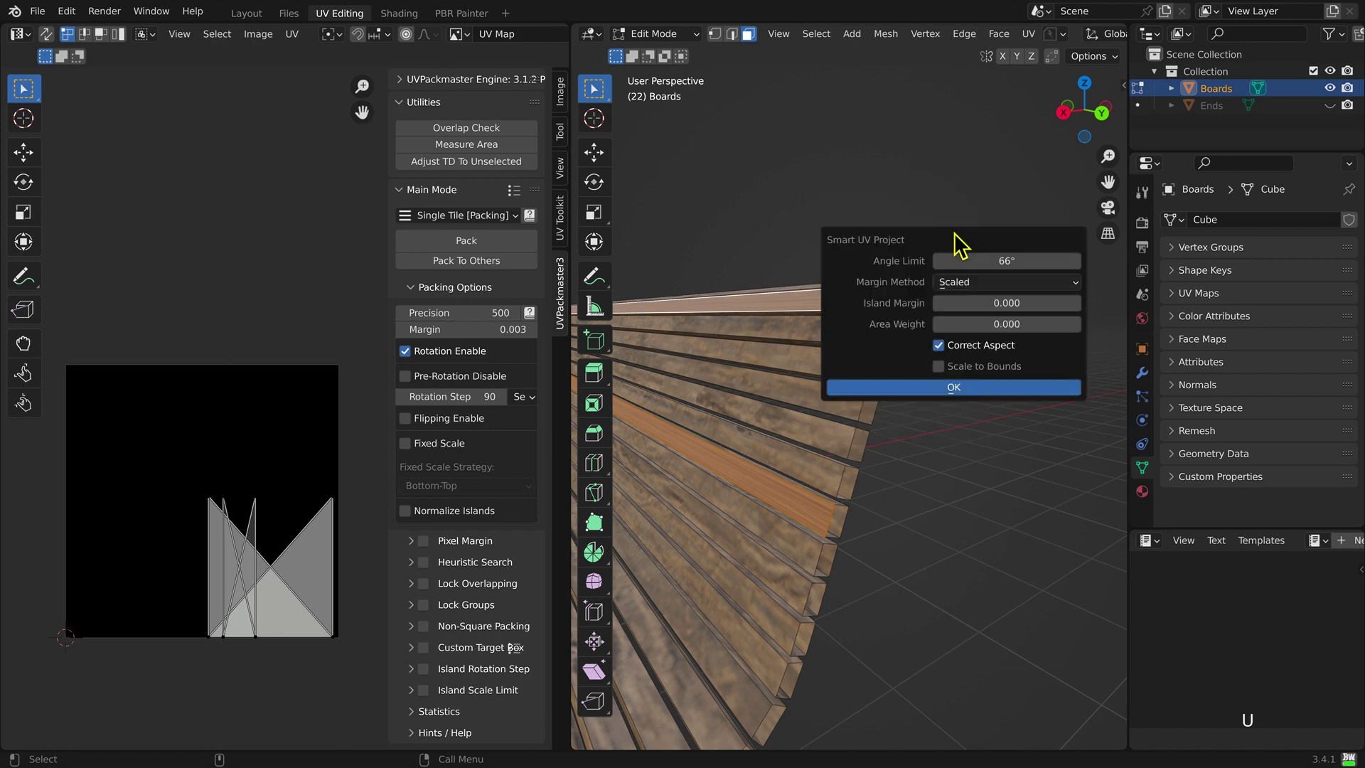
pyautogui.click(1028, 305)
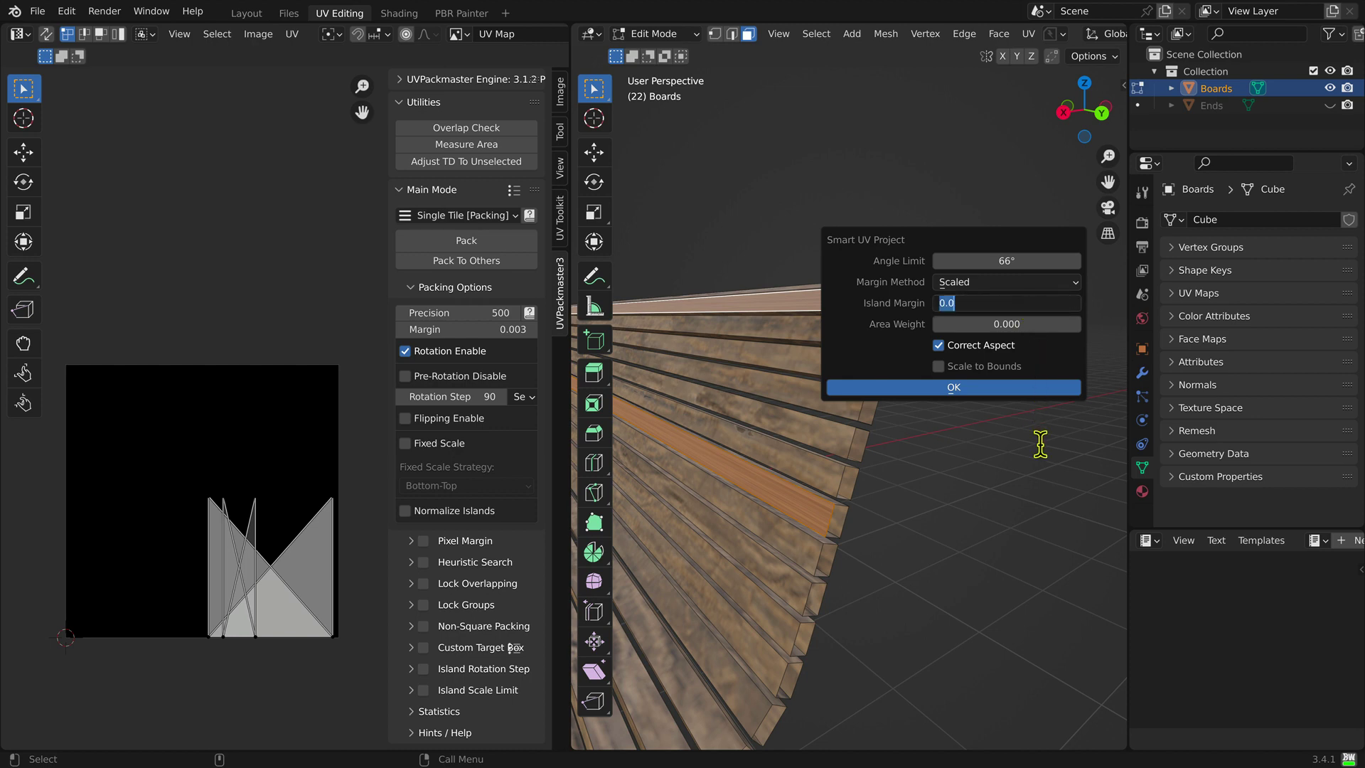
pyautogui.write('0.00')
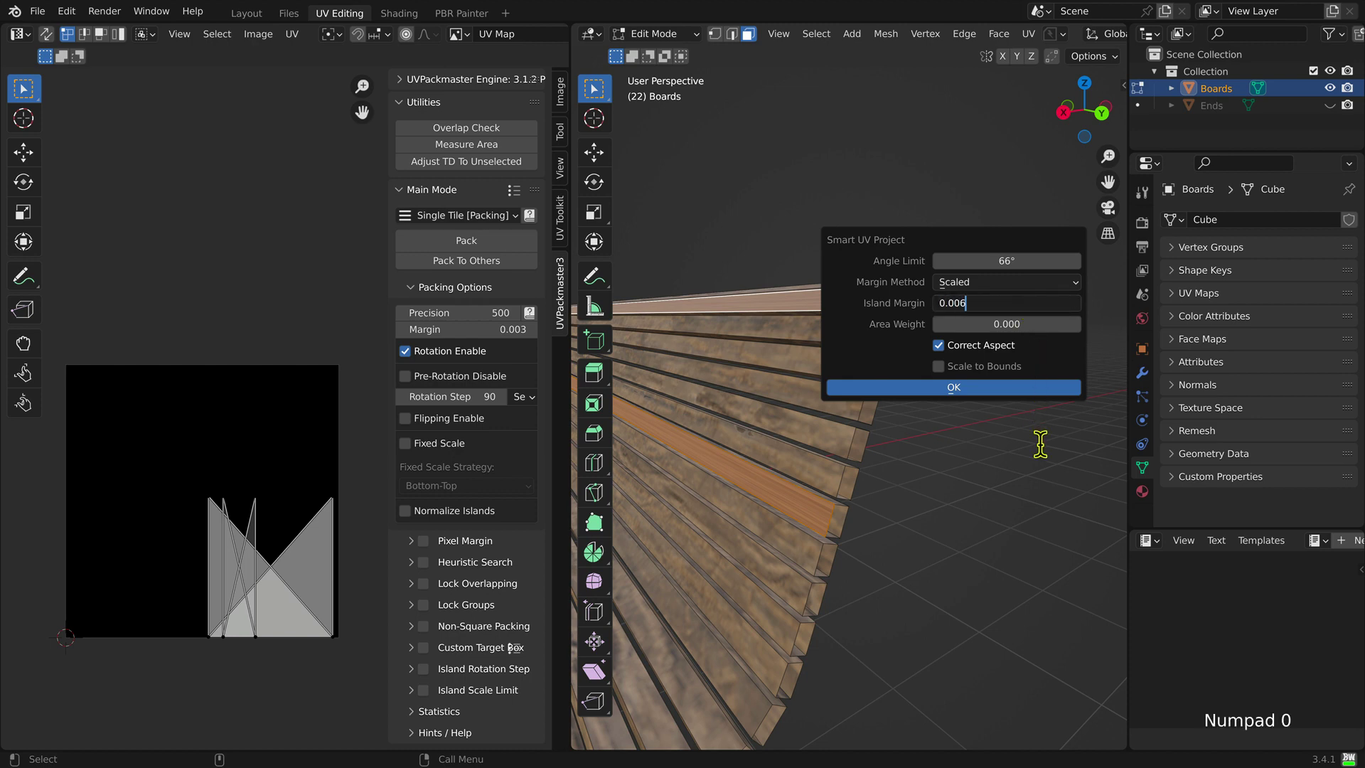
pyautogui.write('6')
pyautogui.press('Return')
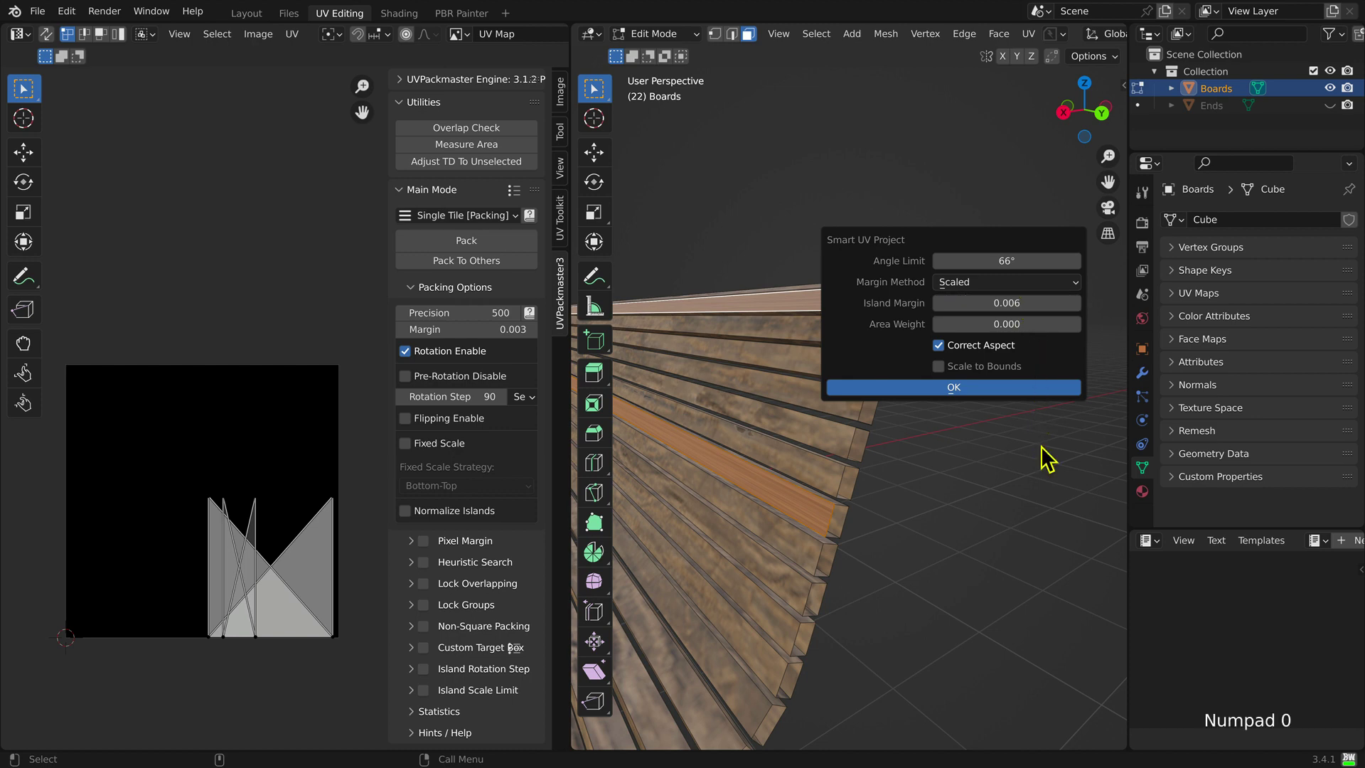
pyautogui.click(932, 389)
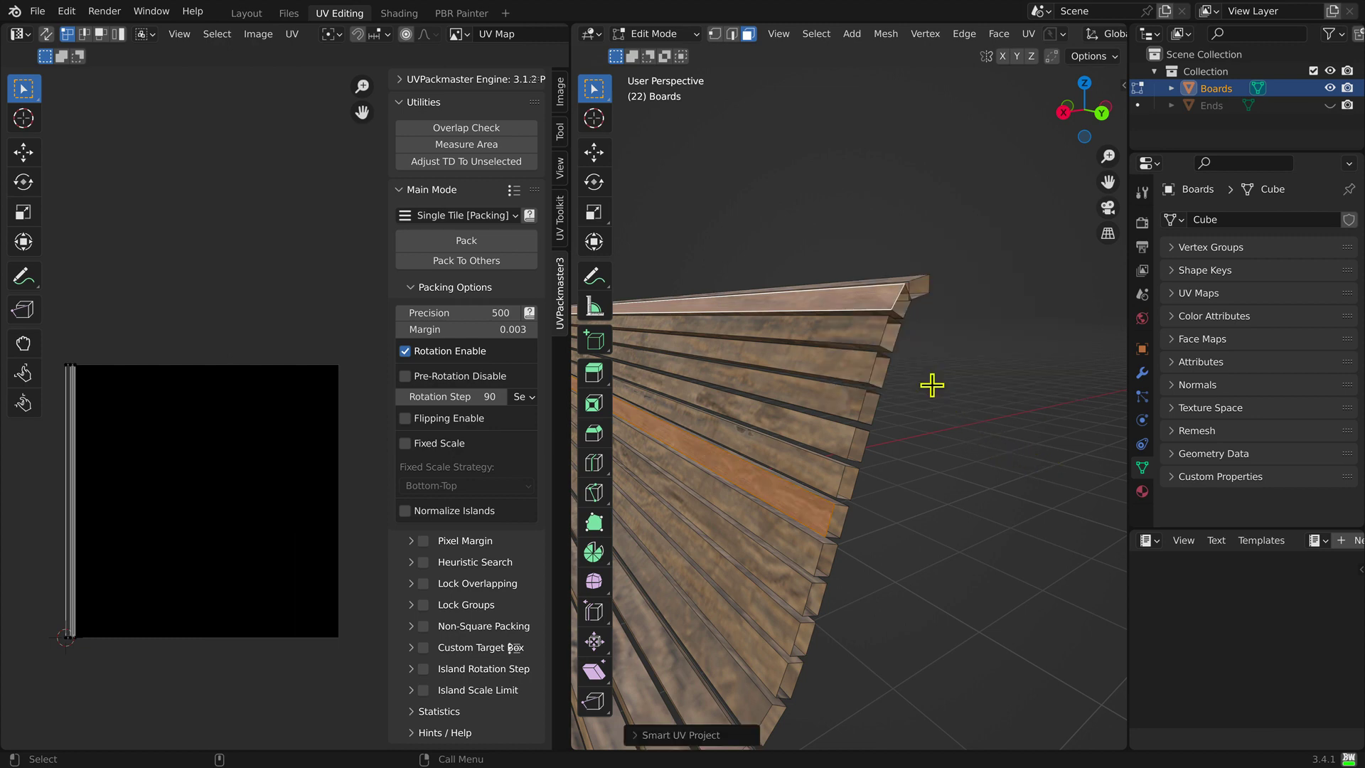
# Step: Show all board UVs, select the two new faces' islands in island mode, shrink them and move them over the existing board islands
pyautogui.press('a')
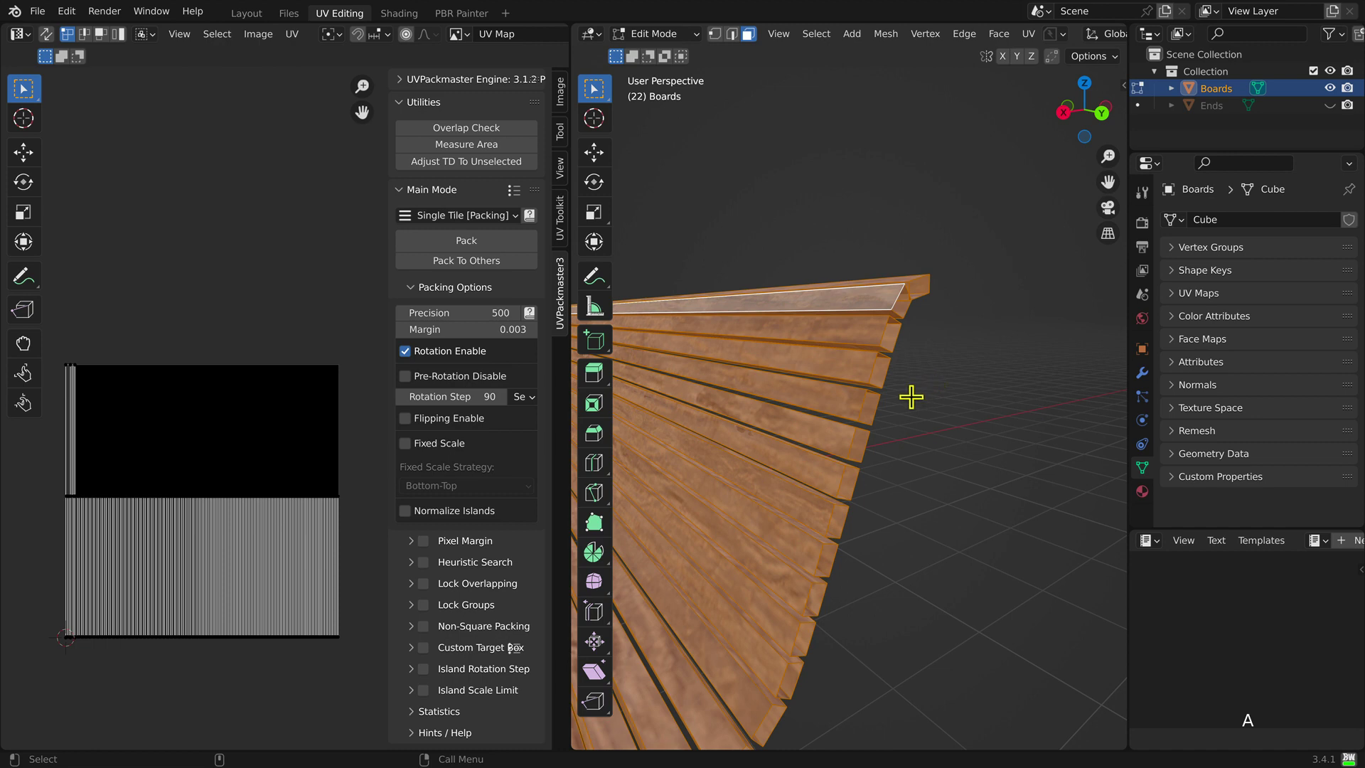
pyautogui.click(119, 34)
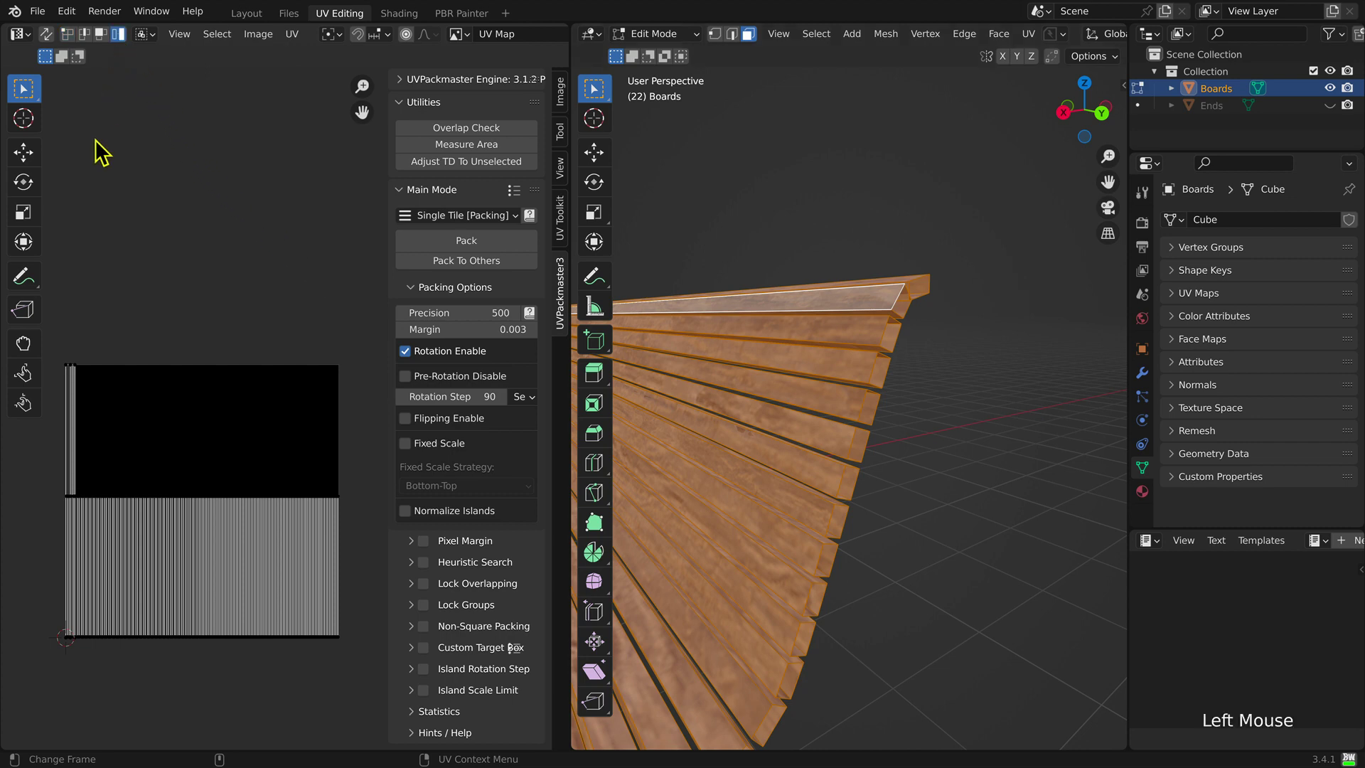
pyautogui.moveTo(54, 353); pyautogui.dragTo(134, 406)
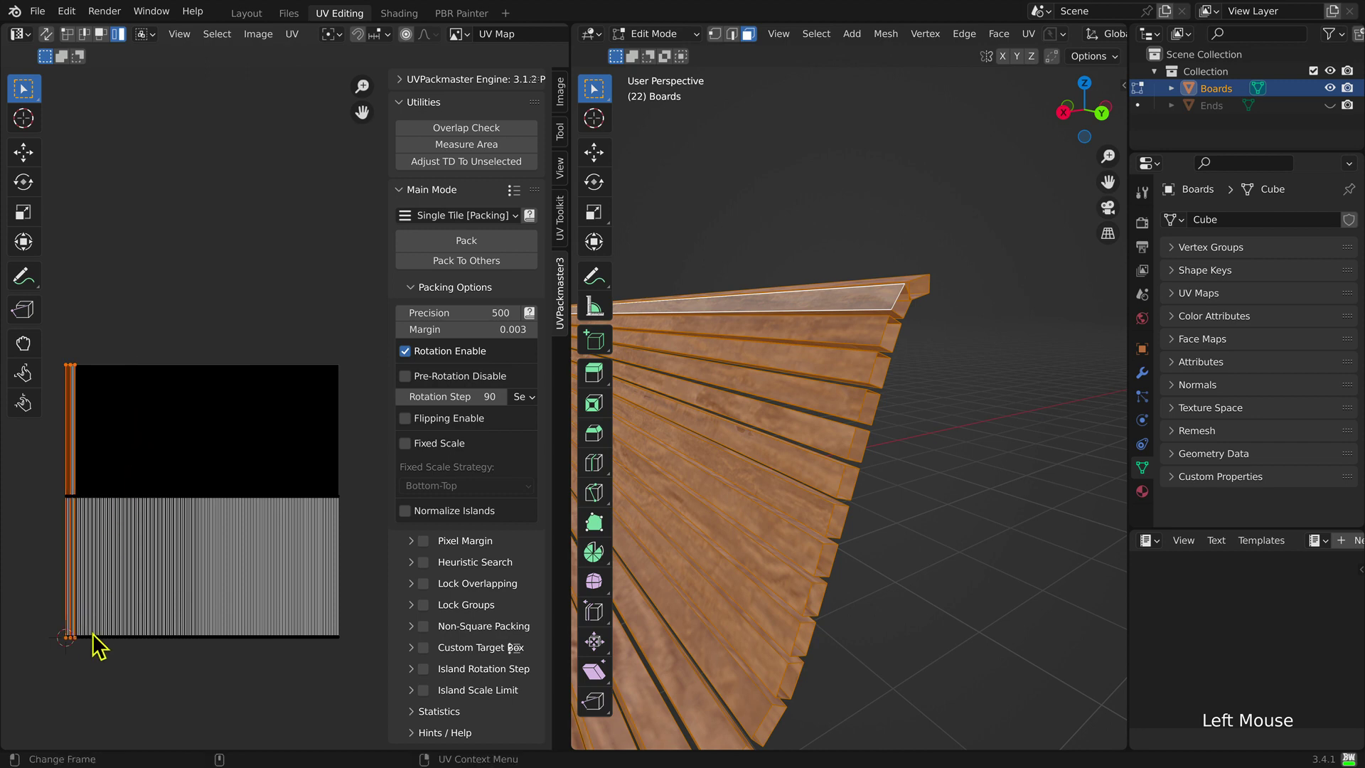
pyautogui.press('s')
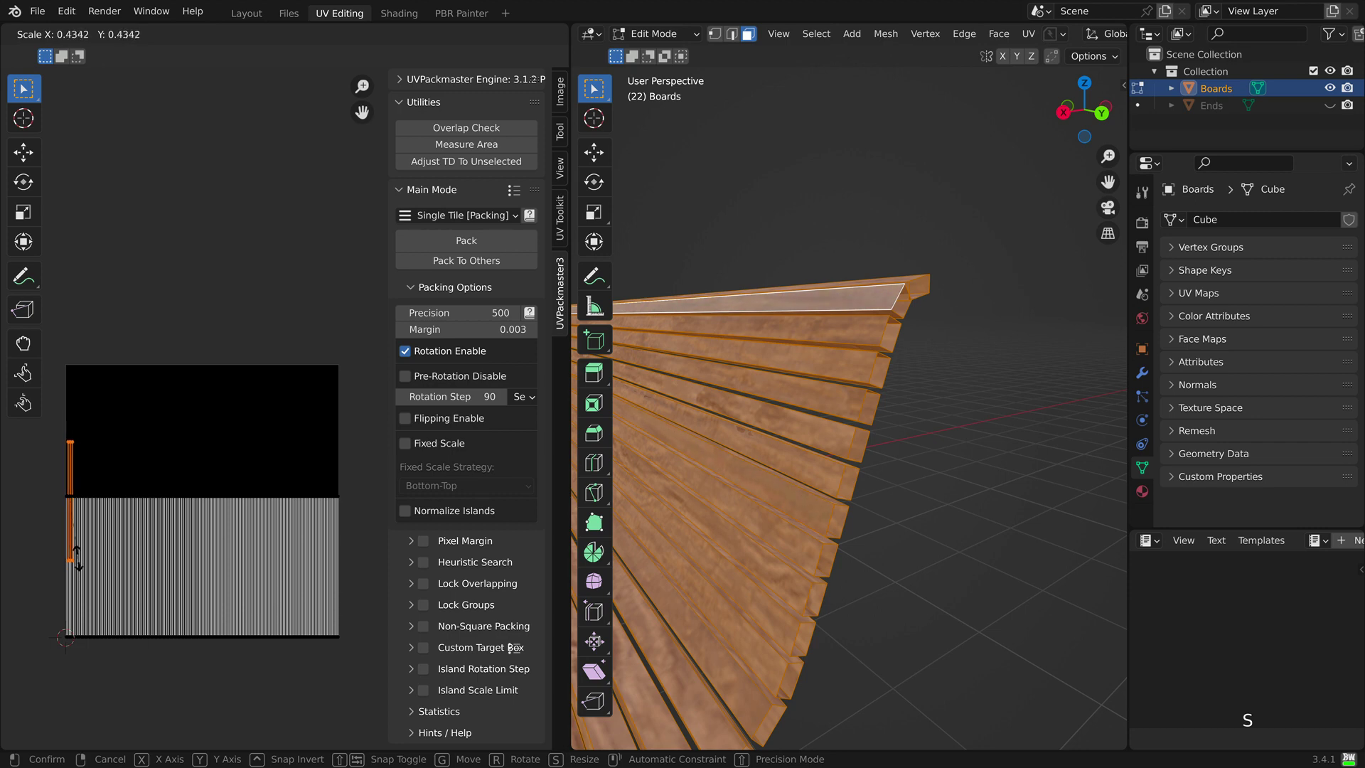
pyautogui.click(78, 586)
pyautogui.press('g')
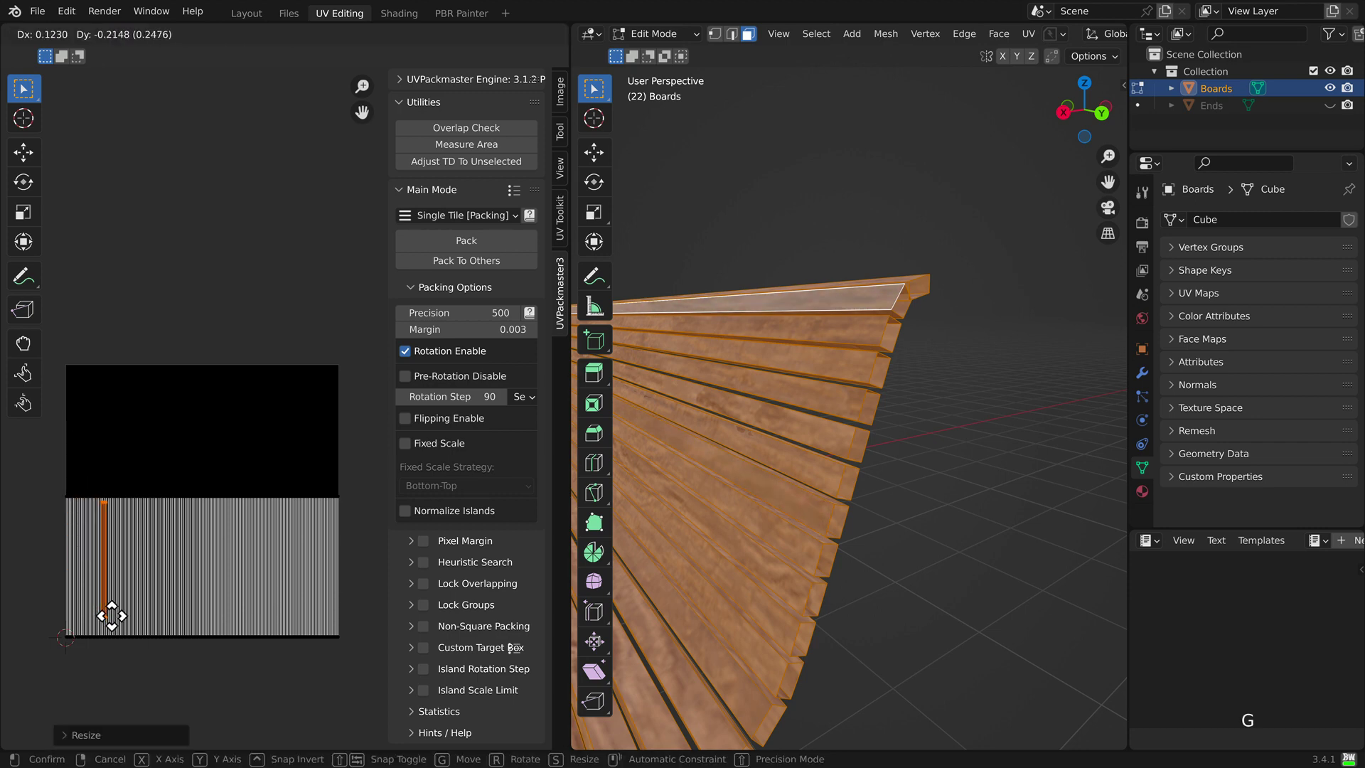
pyautogui.click(114, 627)
# Step: Fine-tune the scale and position of the two new UV islands until their length matches the neighbouring board islands
pyautogui.scroll(3, 84, 591)
pyautogui.scroll(1, 88, 591)
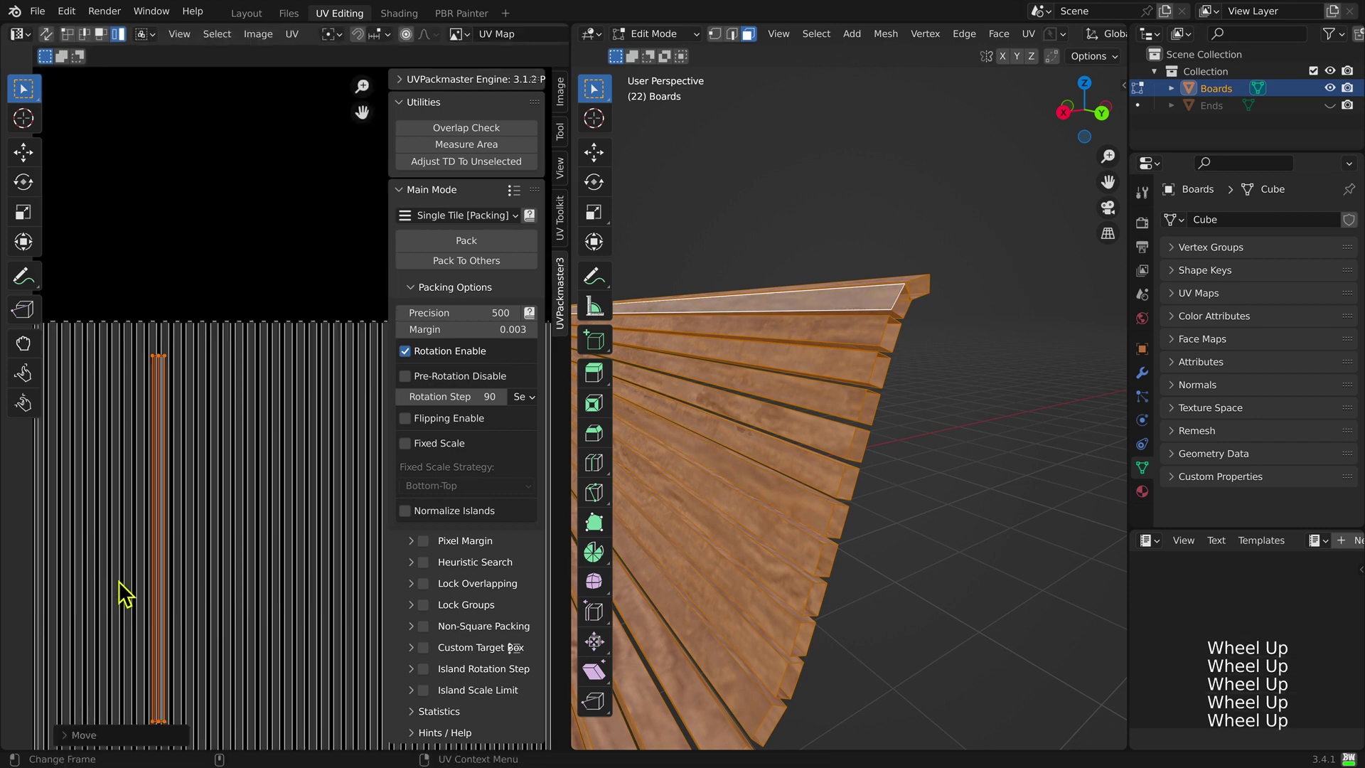
pyautogui.keyDown('alt'); pyautogui.keyDown('super'); pyautogui.moveTo(228, 604); pyautogui.dragTo(249, 438); pyautogui.keyUp('super'); pyautogui.keyUp('alt')
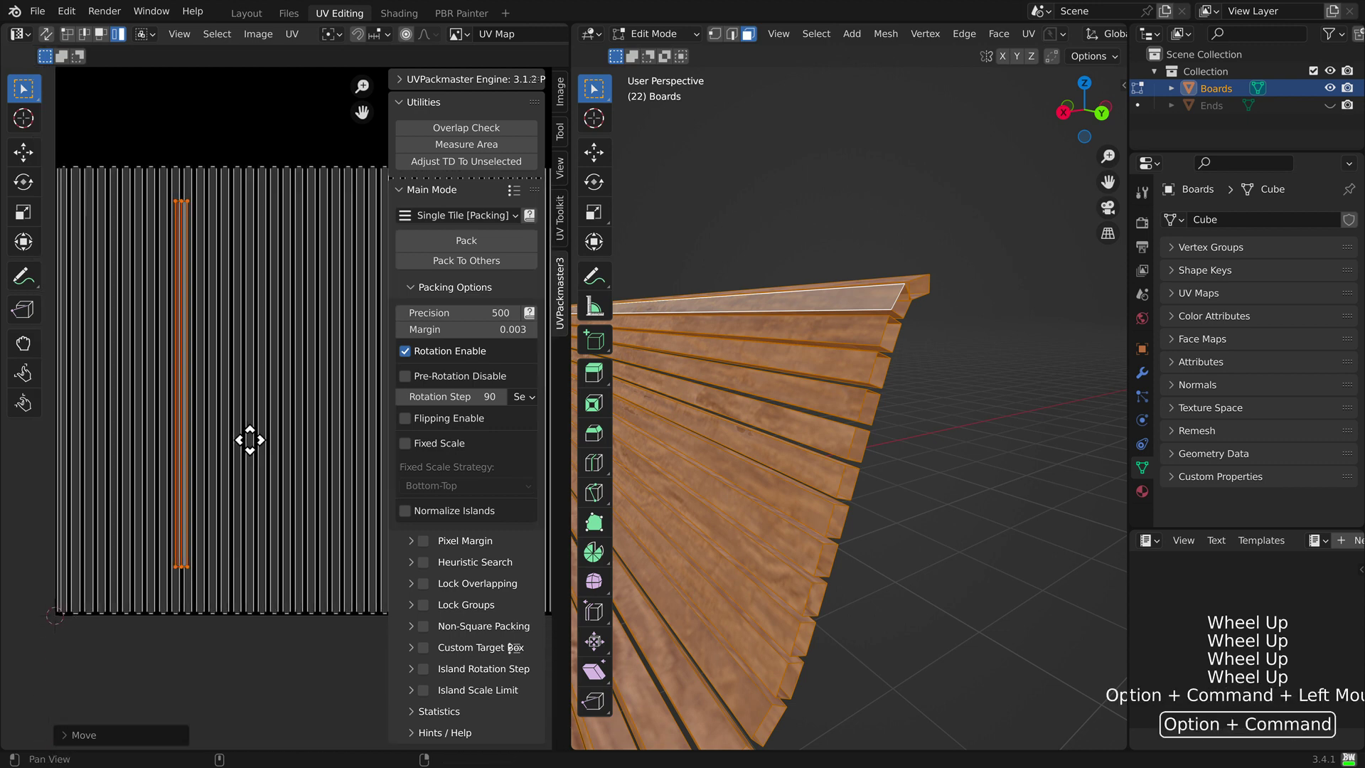
pyautogui.press('s')
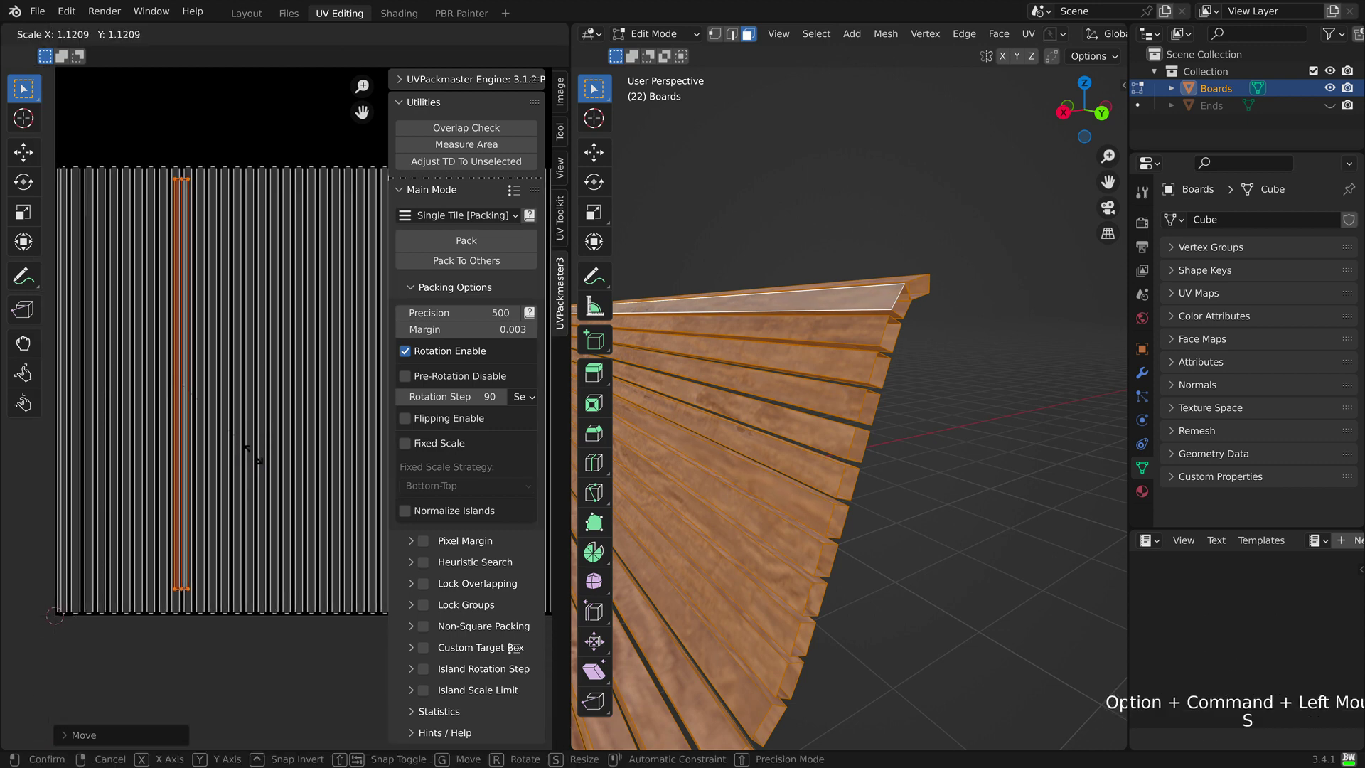
pyautogui.click(261, 471)
pyautogui.press('g')
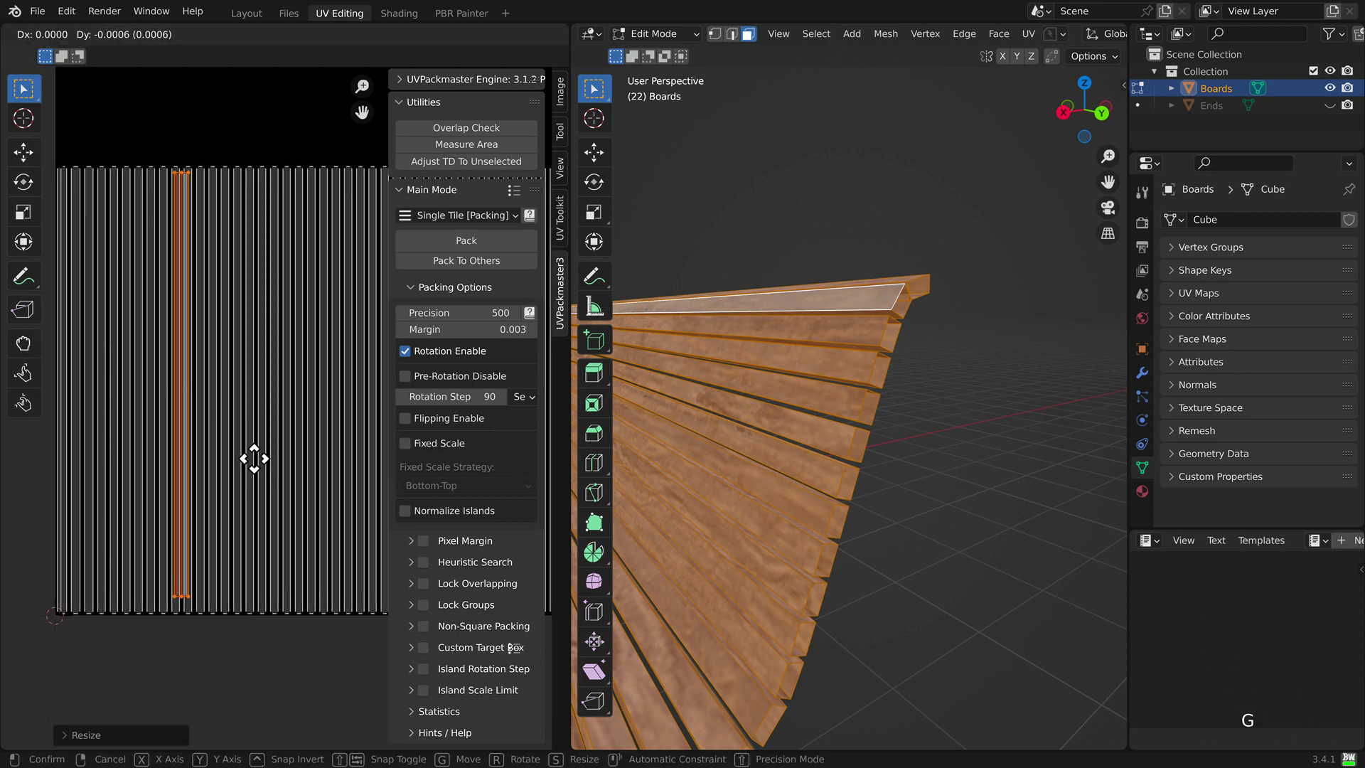
pyautogui.click(261, 478)
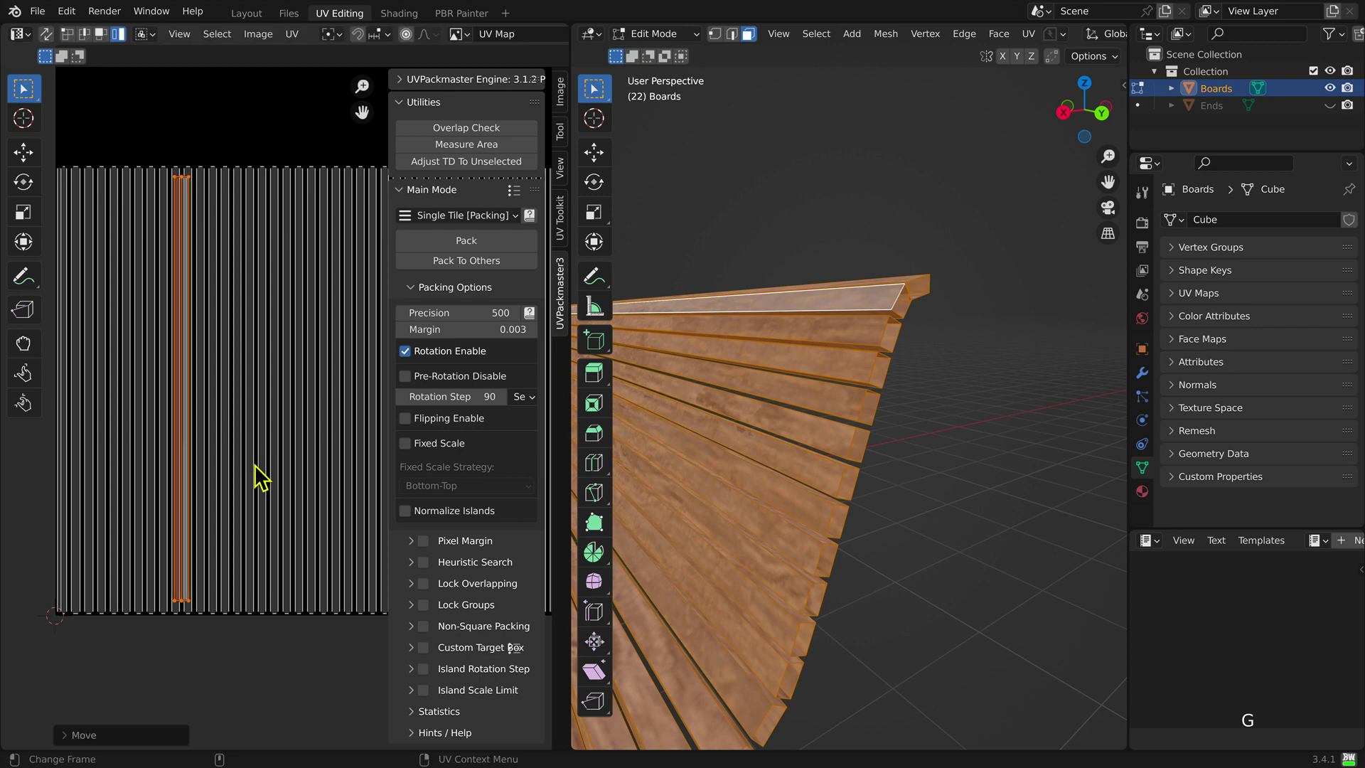
pyautogui.press('s')
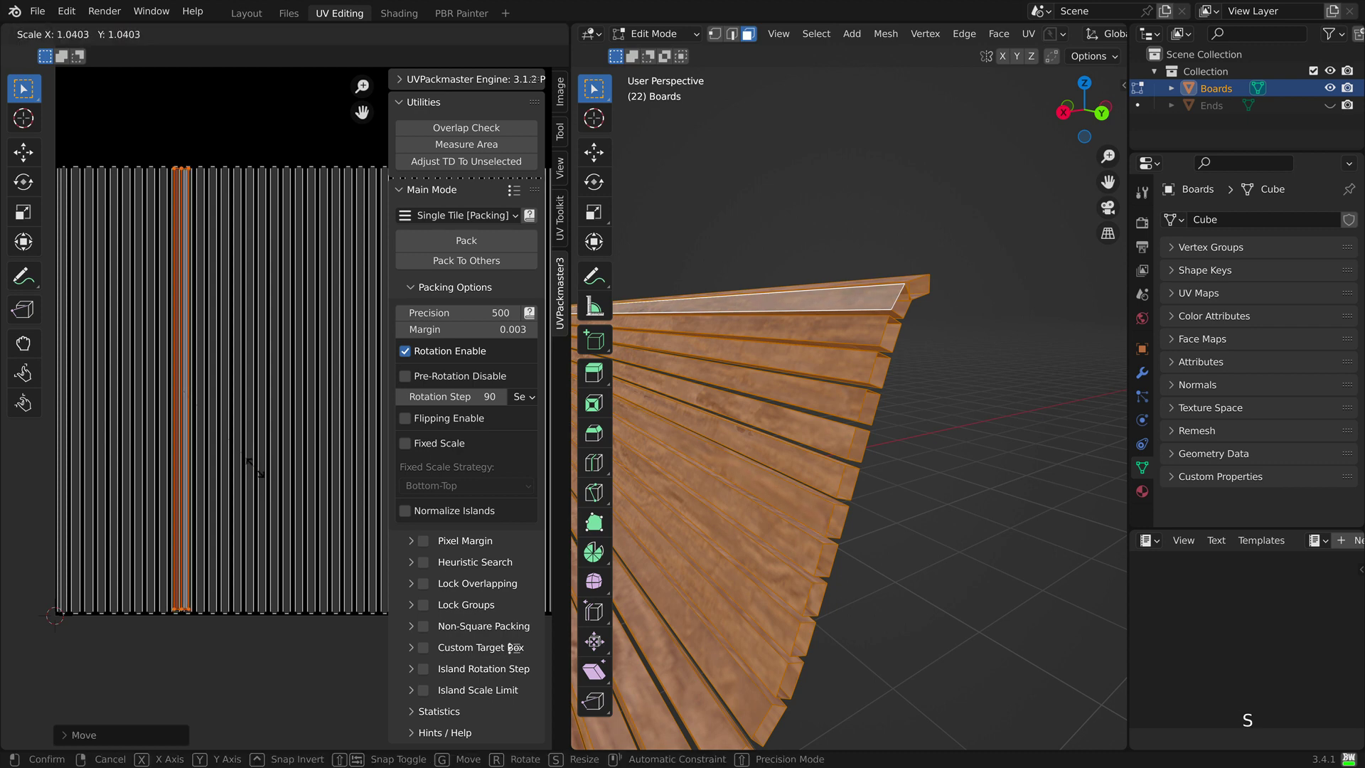
pyautogui.click(261, 482)
pyautogui.press('g')
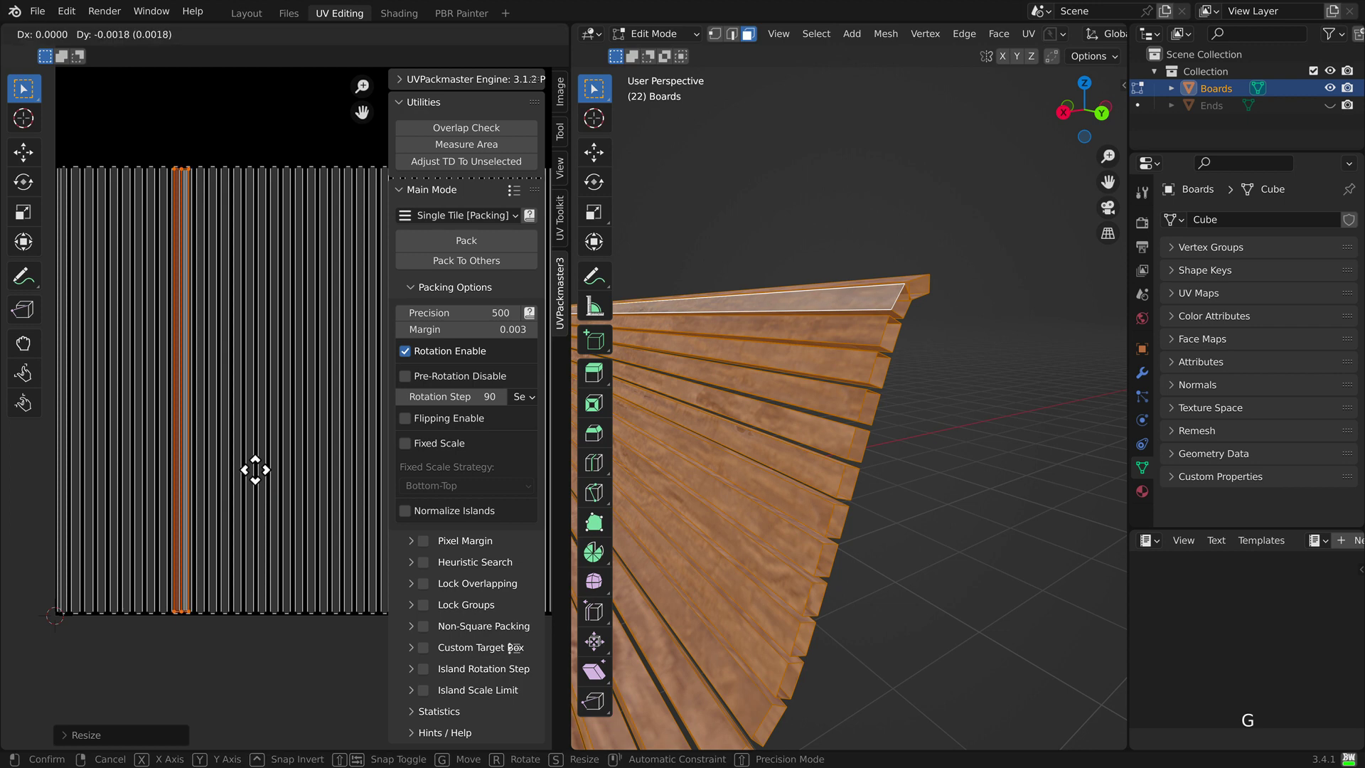
pyautogui.click(258, 477)
pyautogui.press('s')
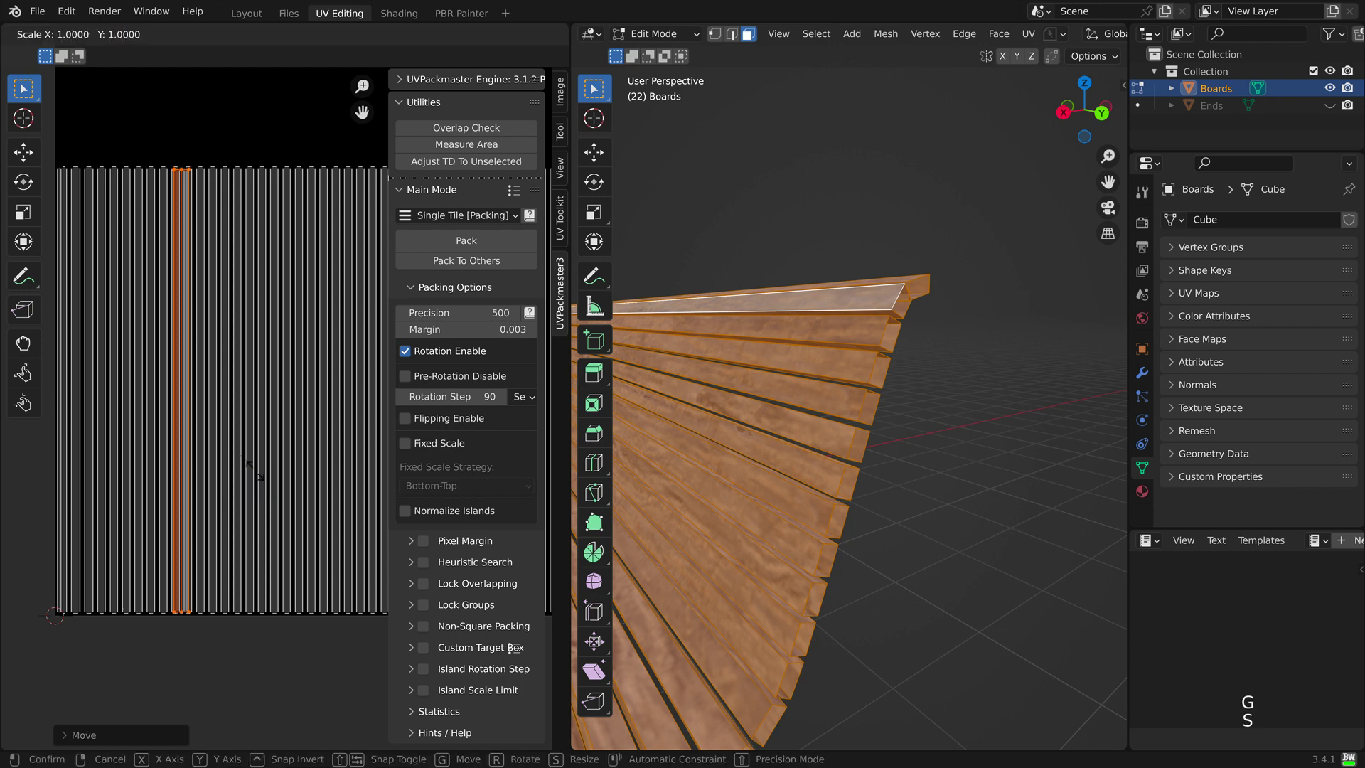
pyautogui.click(256, 473)
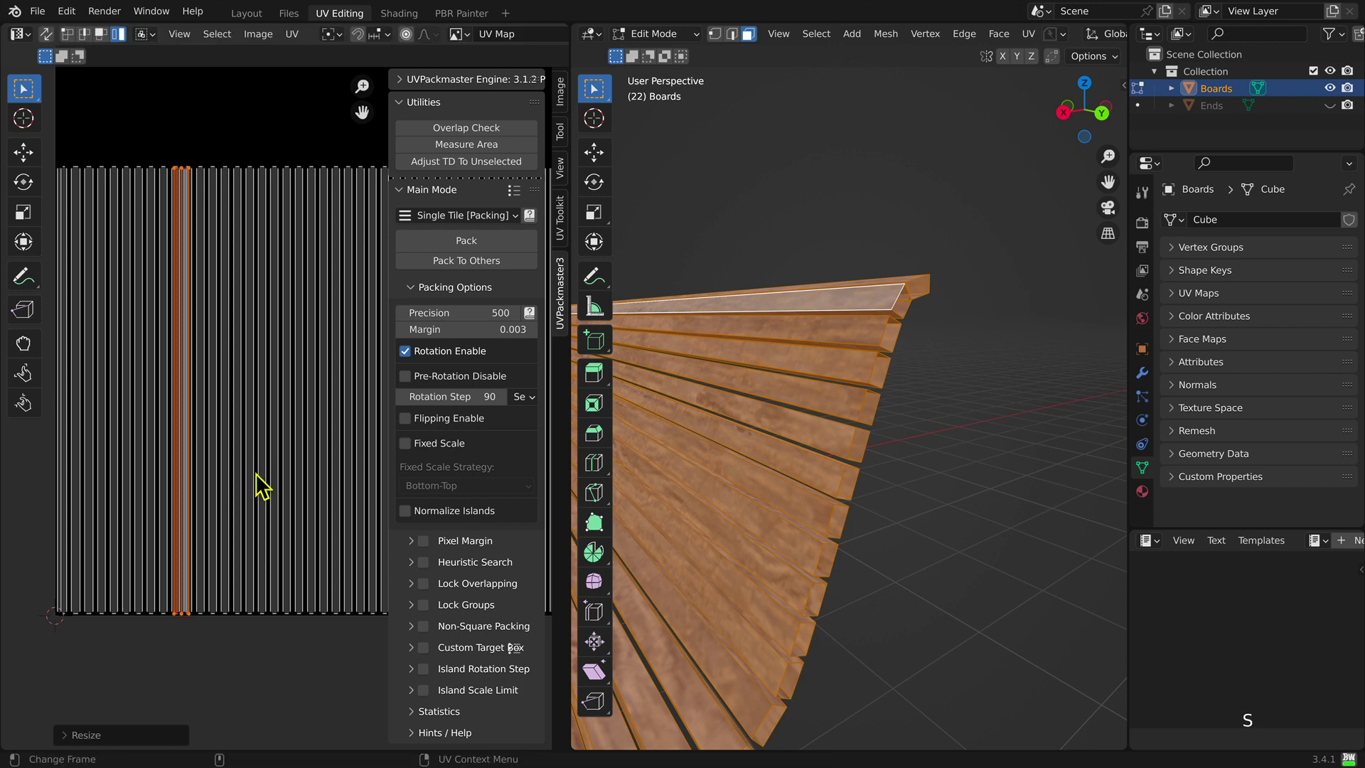
pyautogui.scroll(-2, 257, 480)
pyautogui.keyDown('alt'); pyautogui.keyDown('super'); pyautogui.moveTo(290, 633); pyautogui.dragTo(243, 635); pyautogui.keyUp('super'); pyautogui.keyUp('alt')
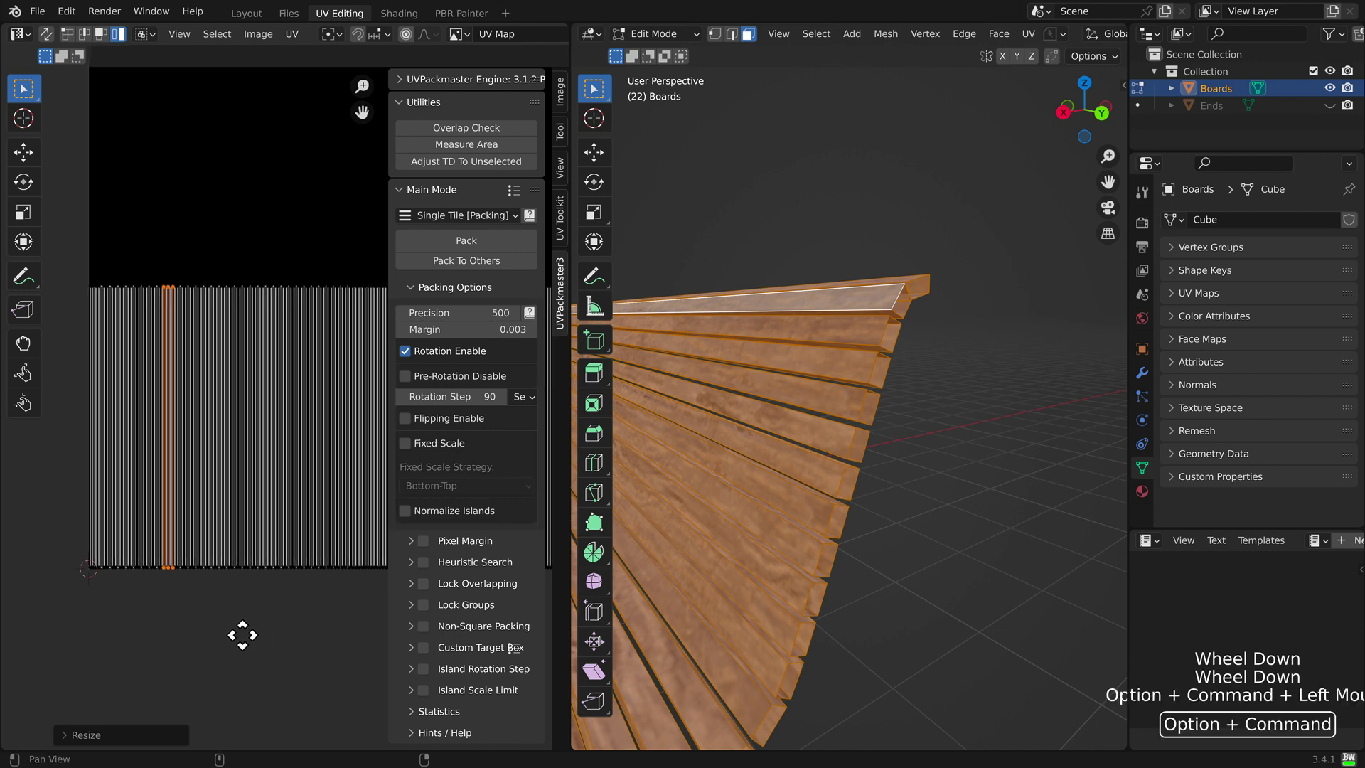
# Step: Move the two new UV islands further along the row onto other board islands and deselect them
pyautogui.keyDown('alt'); pyautogui.keyDown('super'); pyautogui.moveTo(242, 635); pyautogui.dragTo(190, 646, button='middle'); pyautogui.keyUp('super'); pyautogui.keyUp('alt')
pyautogui.scroll(-3, 189, 662)
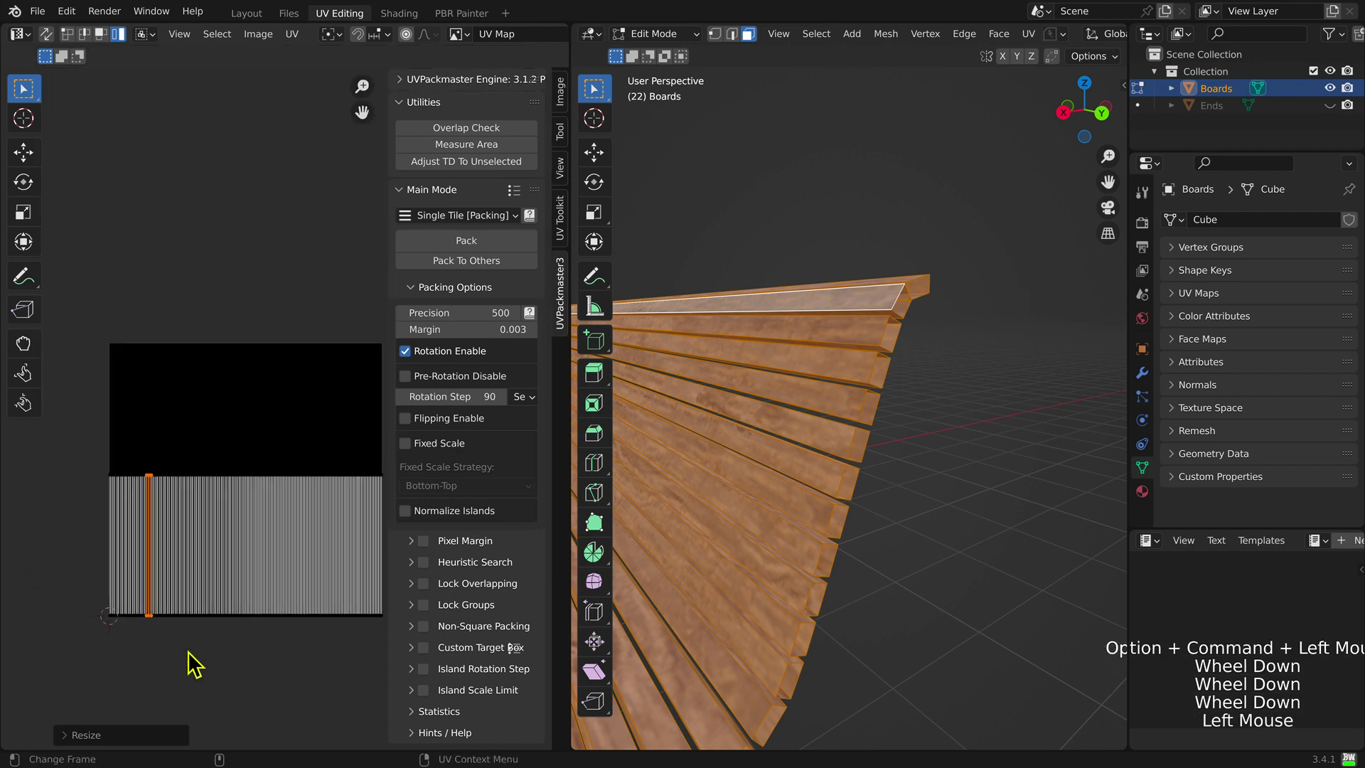
pyautogui.click(190, 665)
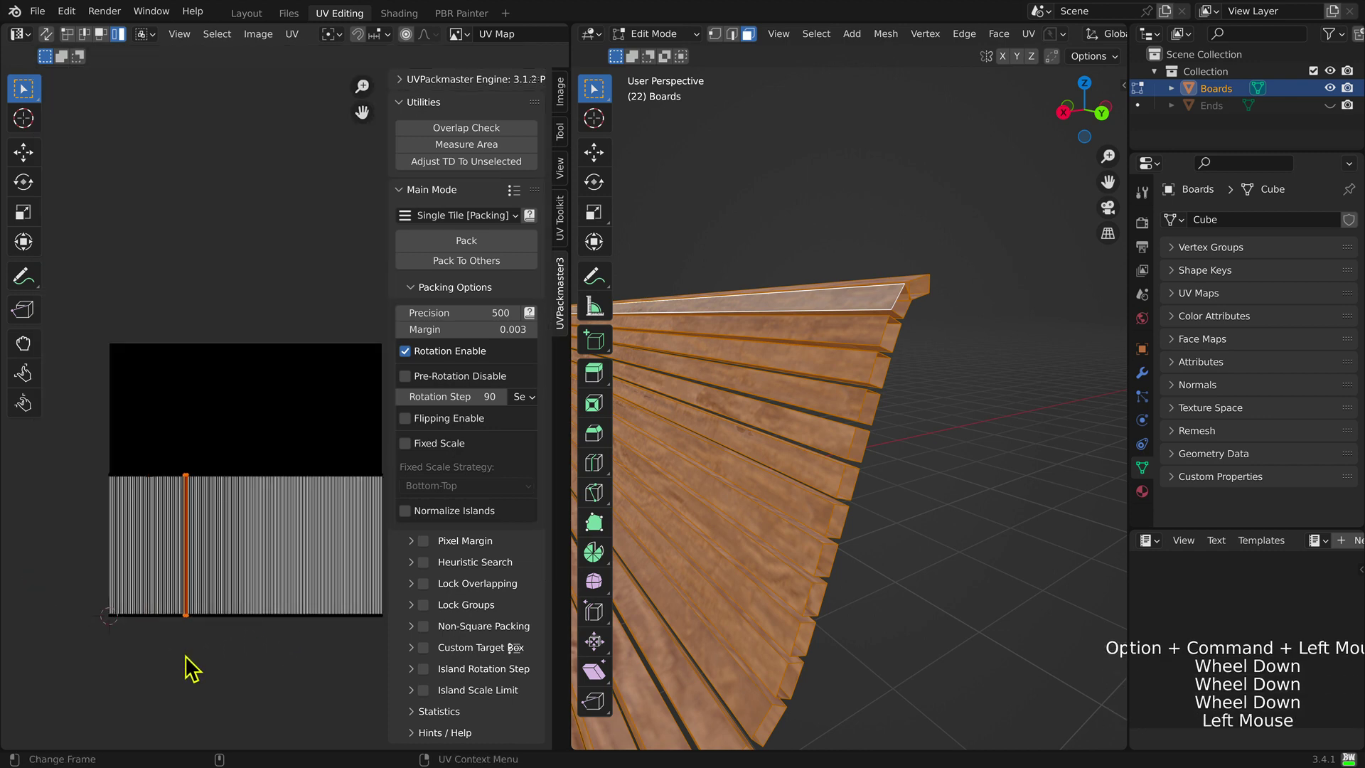
pyautogui.click(188, 183)
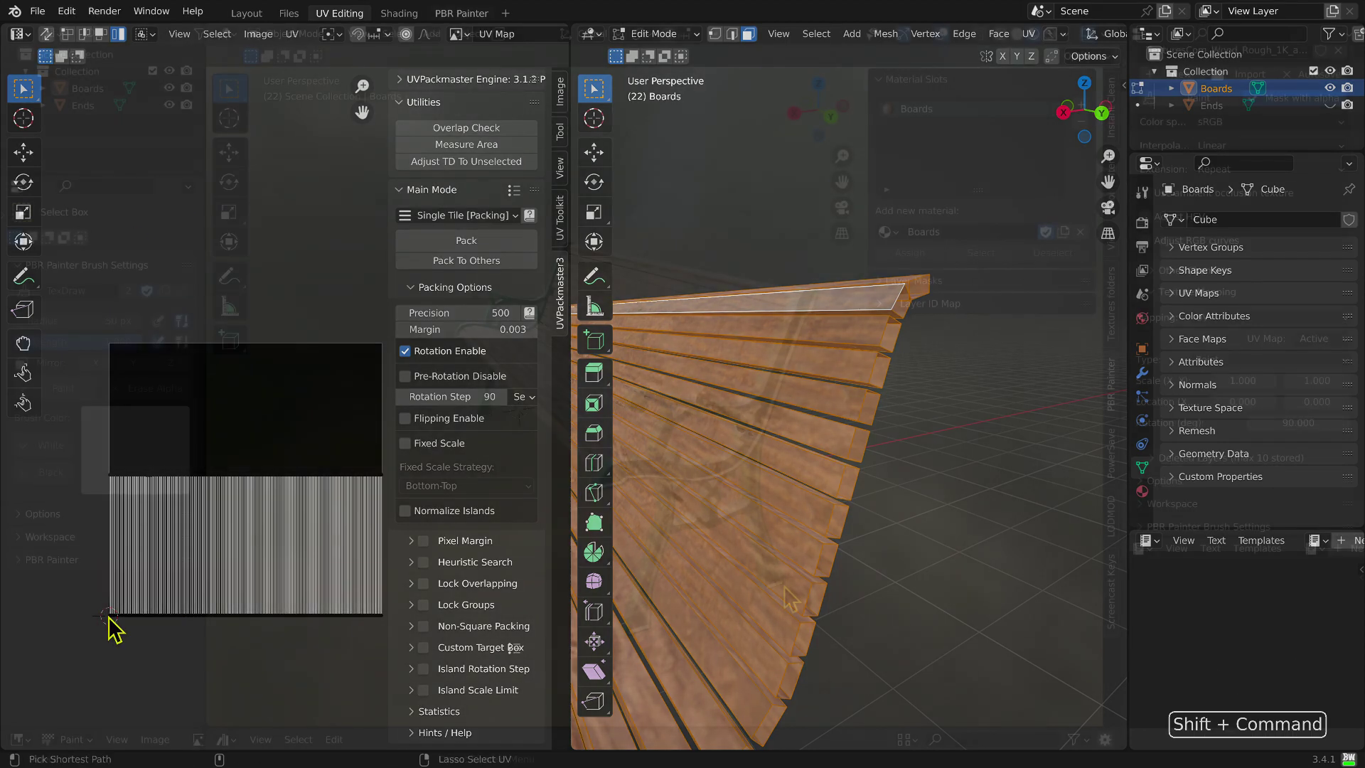
# Step: Pack all external texture resources into the blend file
pyautogui.press('shift+super+F1')
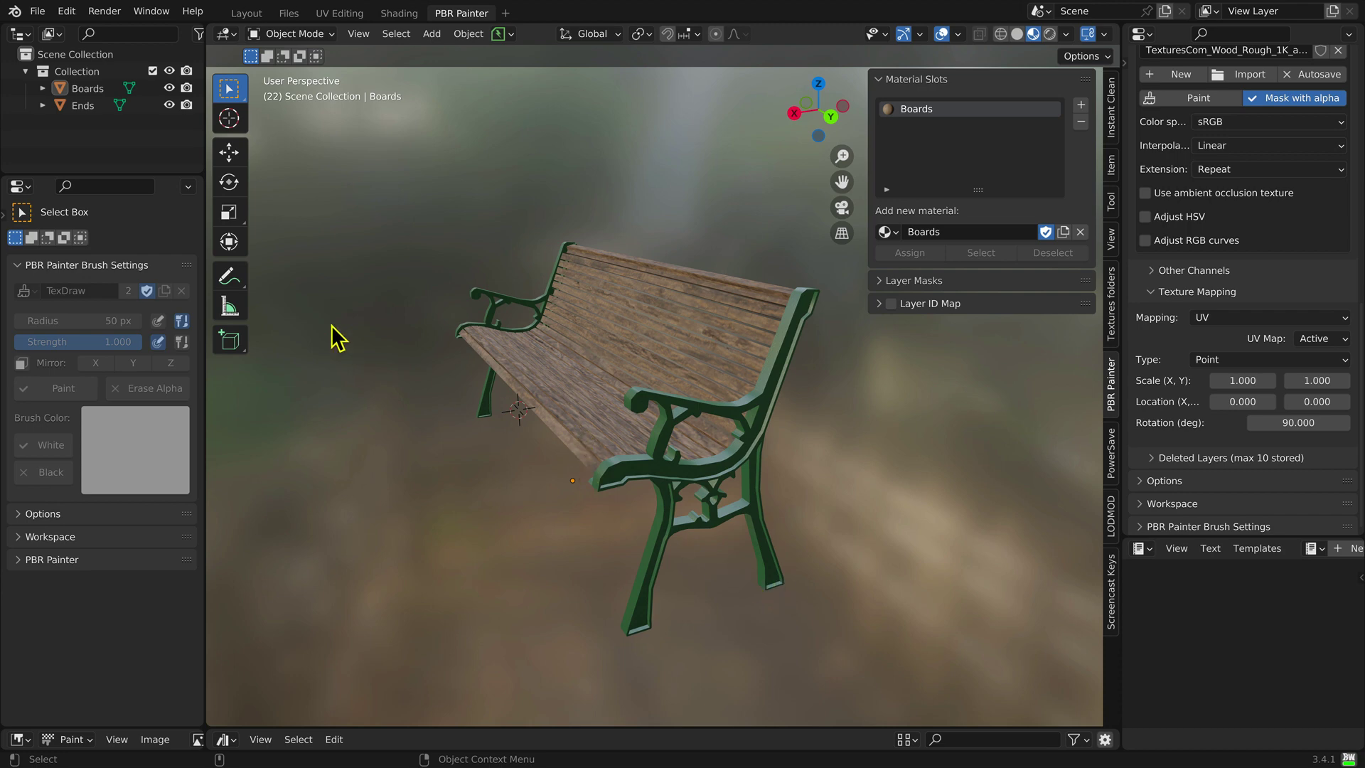
pyautogui.click(39, 11)
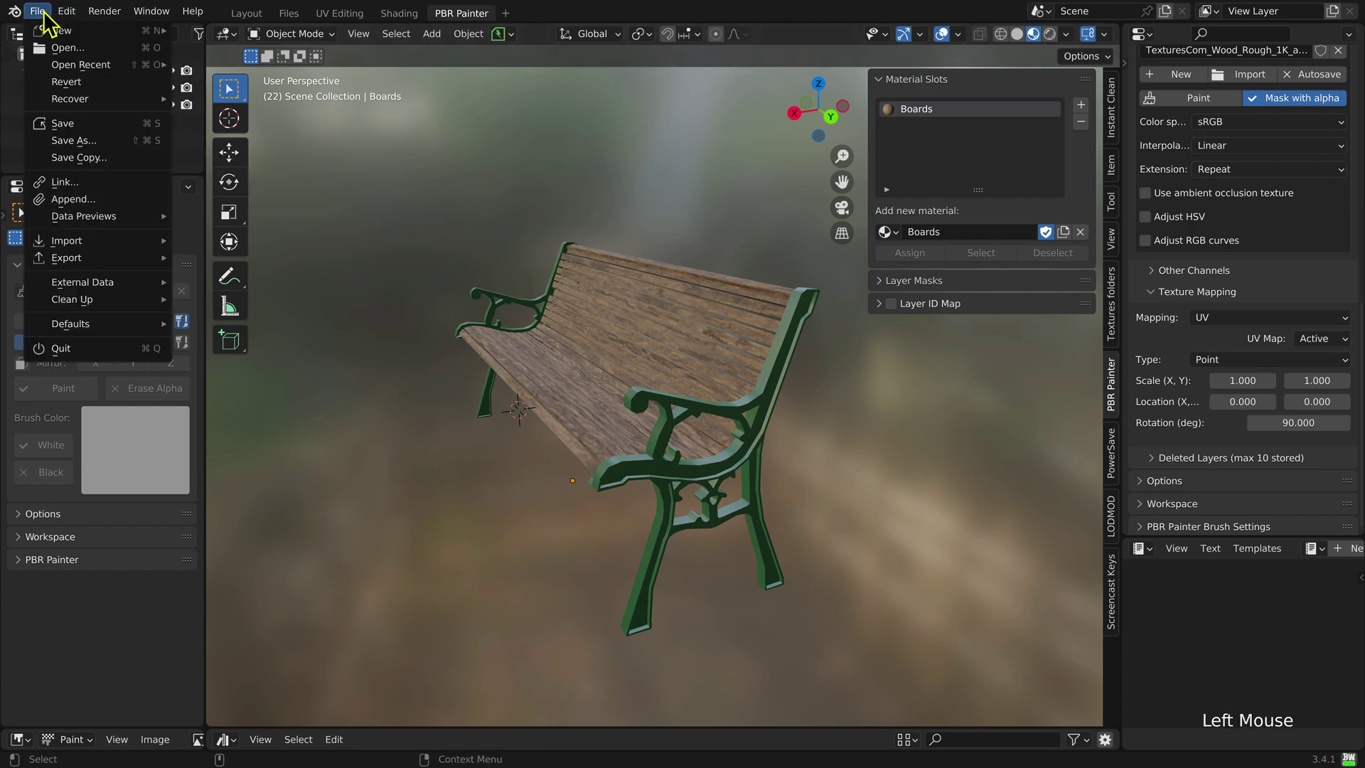
pyautogui.moveTo(83, 282)
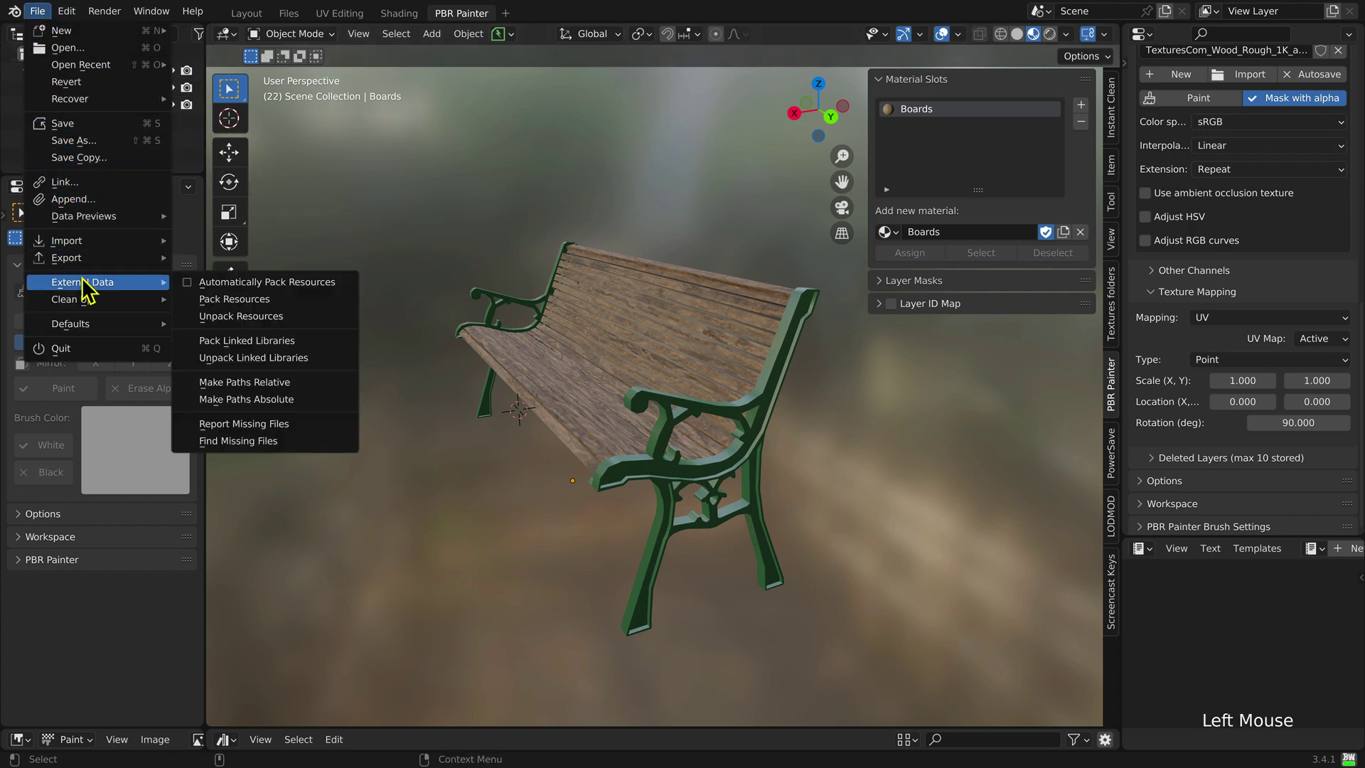
pyautogui.click(329, 313)
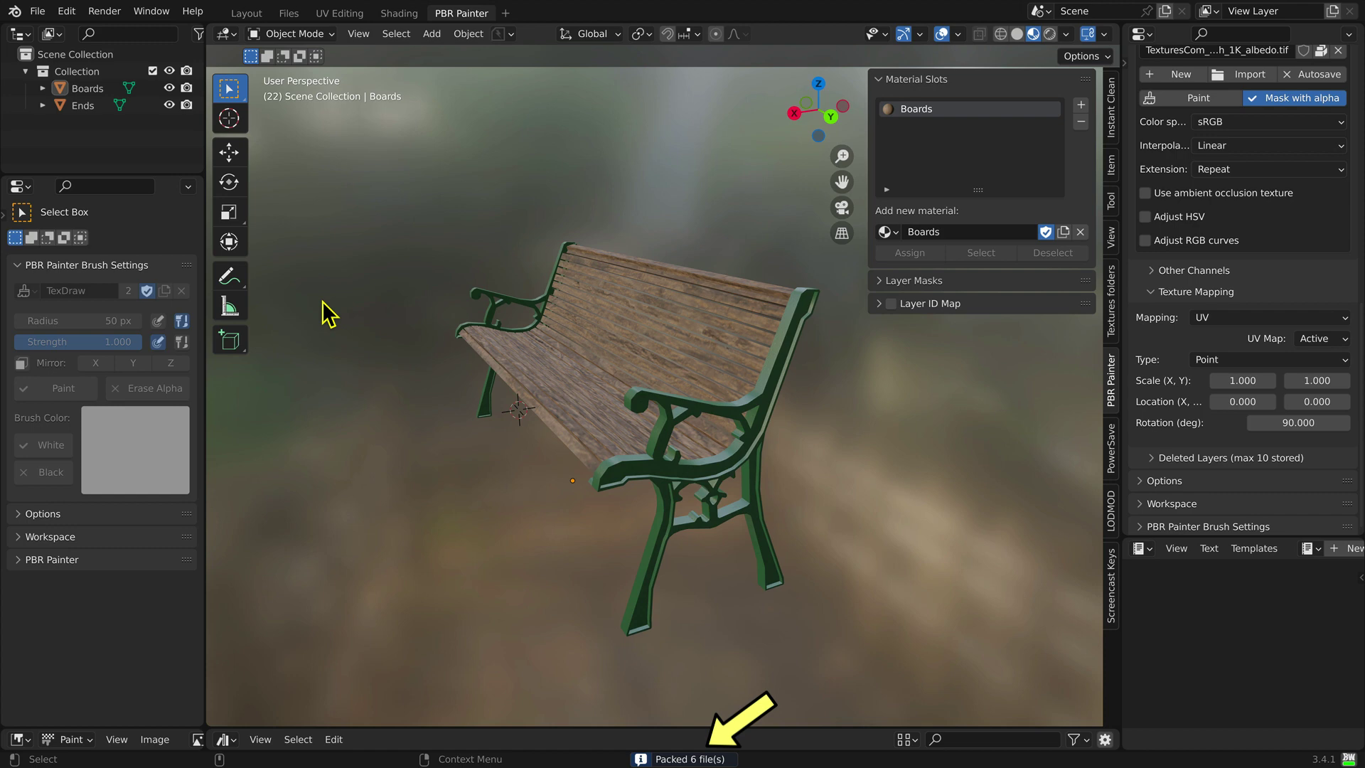
# Step: Save the file as a new incremented version named Bench03.blend
pyautogui.click(39, 12)
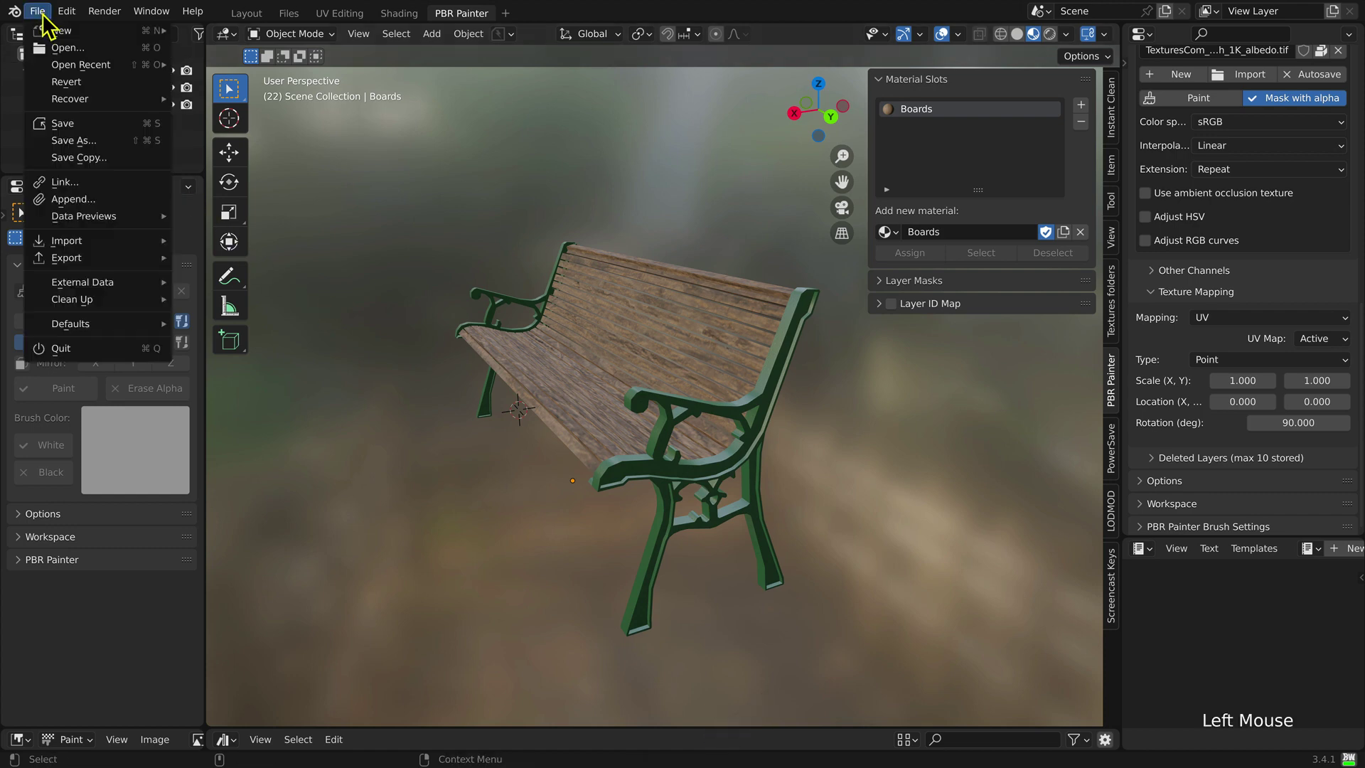
pyautogui.click(71, 140)
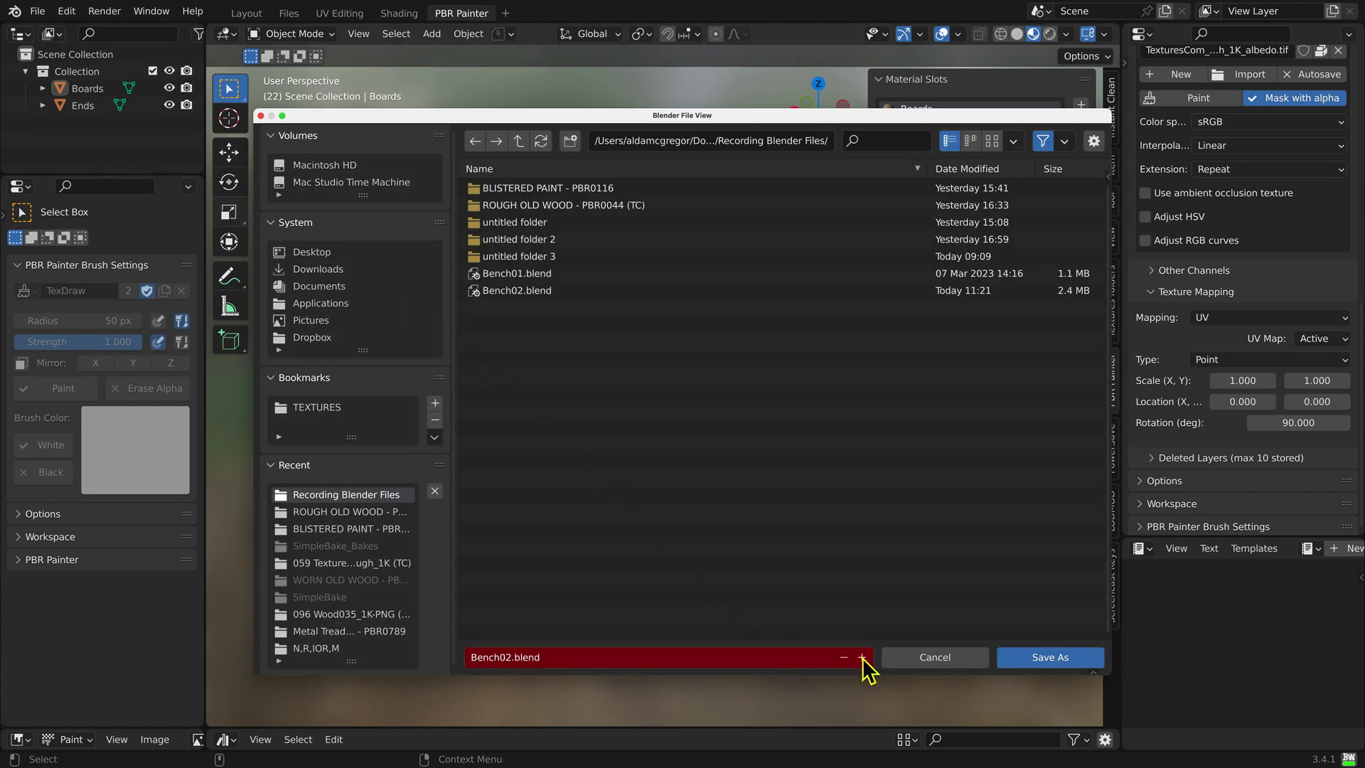
pyautogui.click(1017, 667)
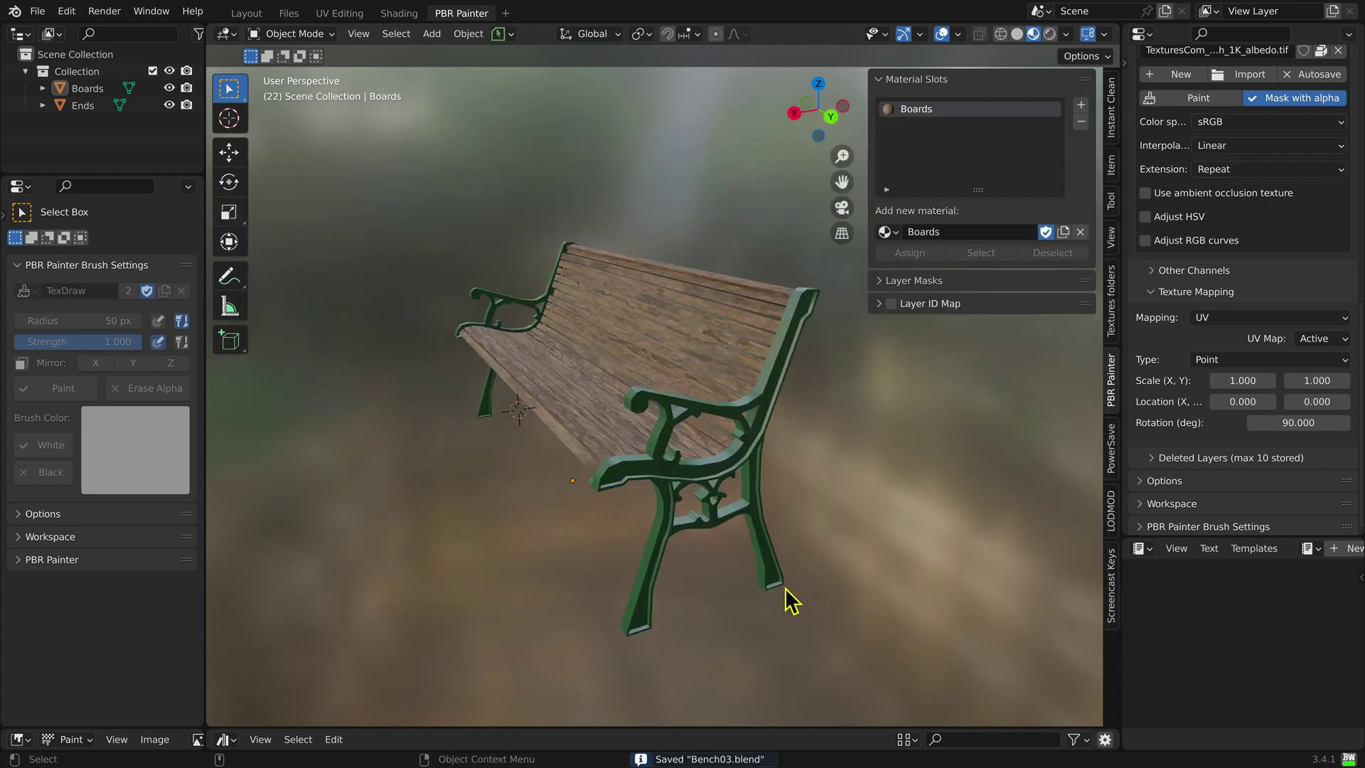
pyautogui.hotkey('shift', 'ctrl')
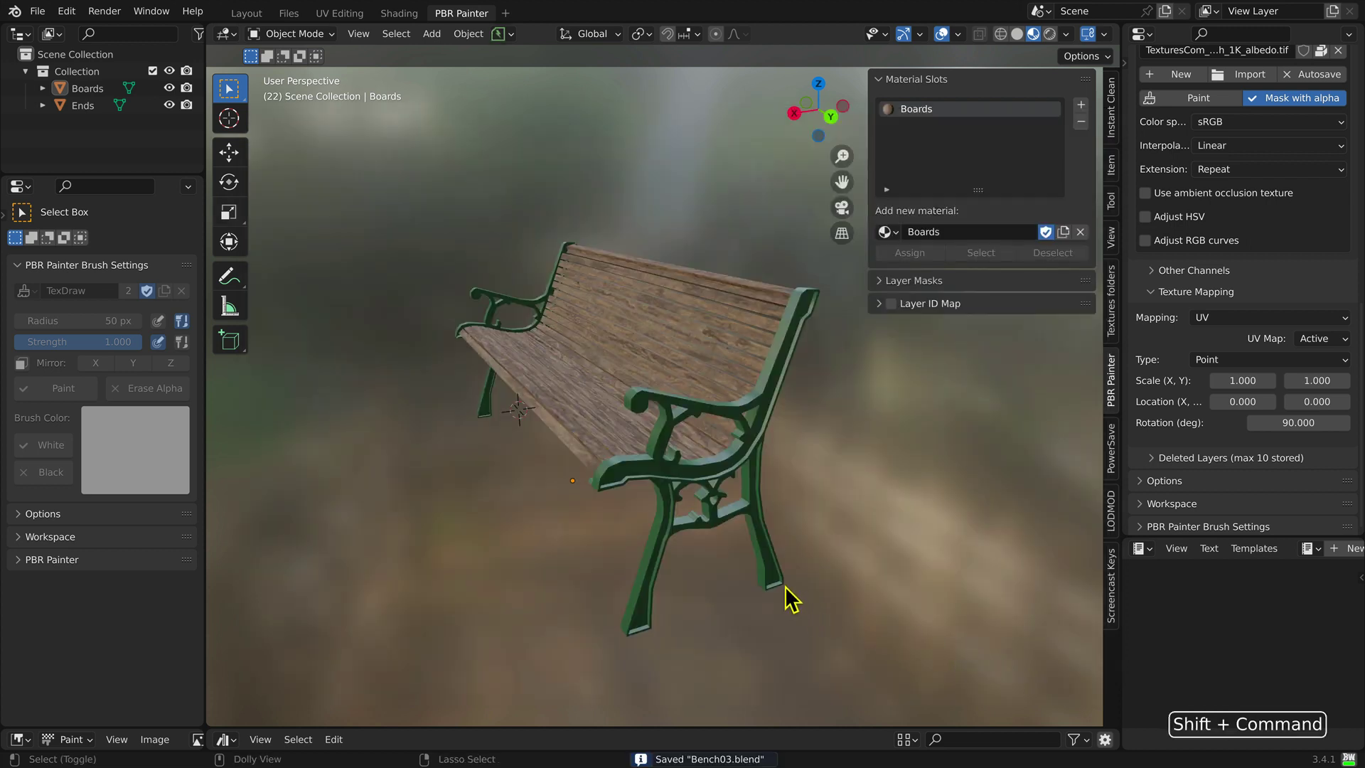
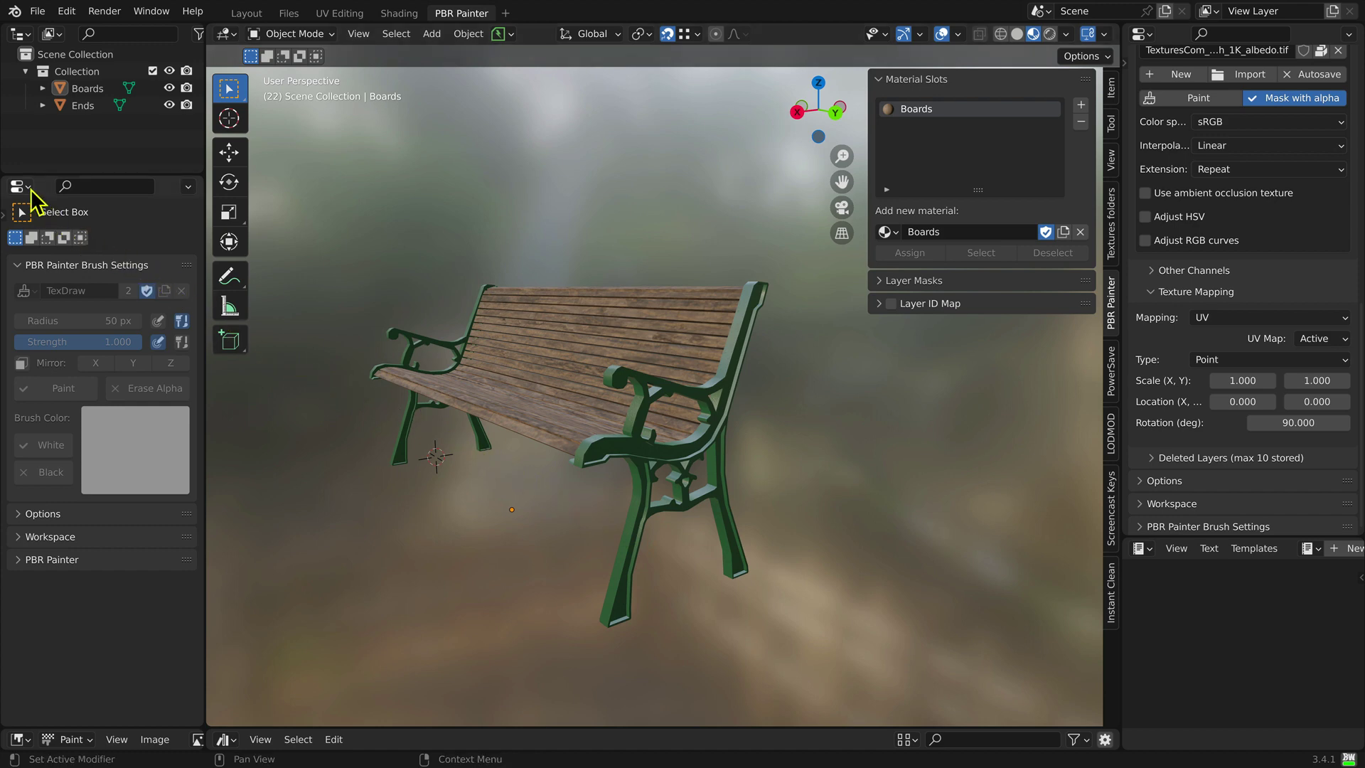
# Step: Turn the brush settings area into an Outliner in Blender File mode, expand Images and widen the area until the texture names are readable
pyautogui.click(20, 186)
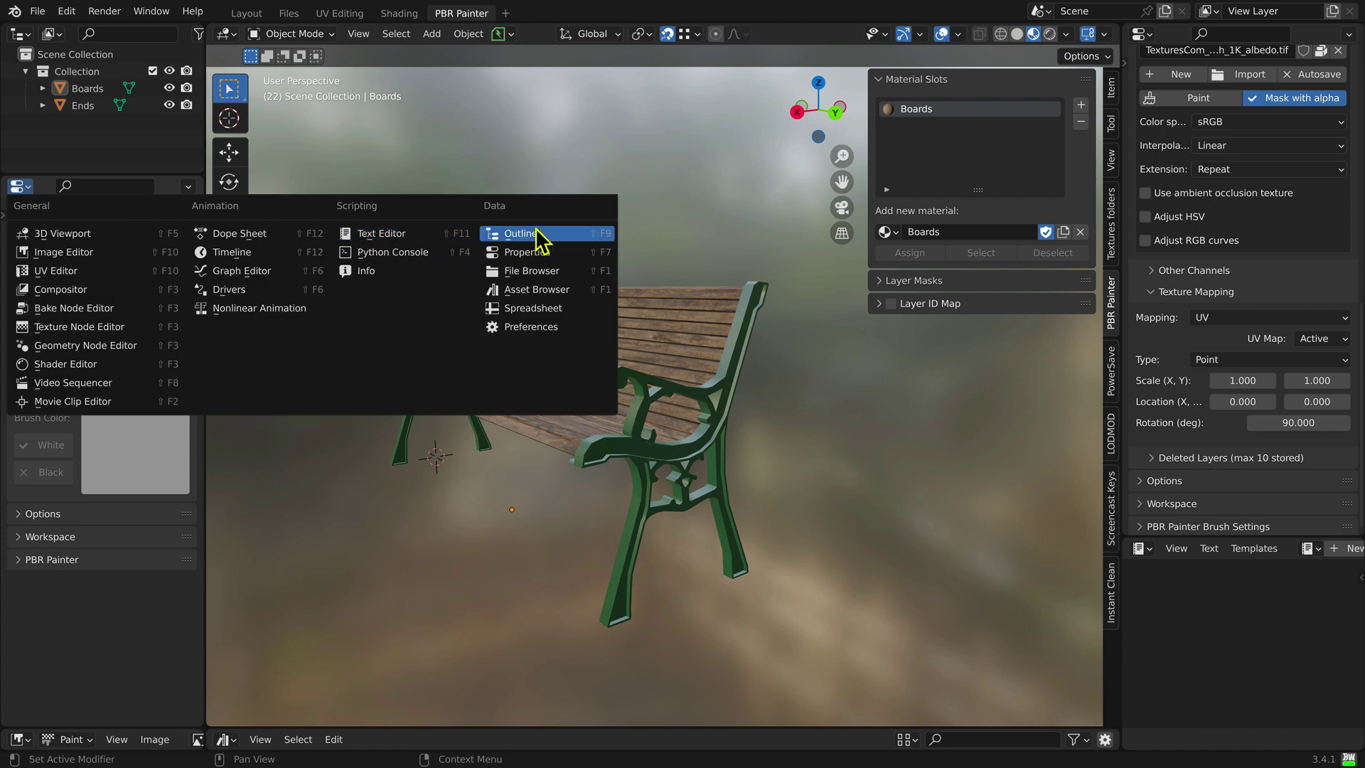
pyautogui.click(574, 235)
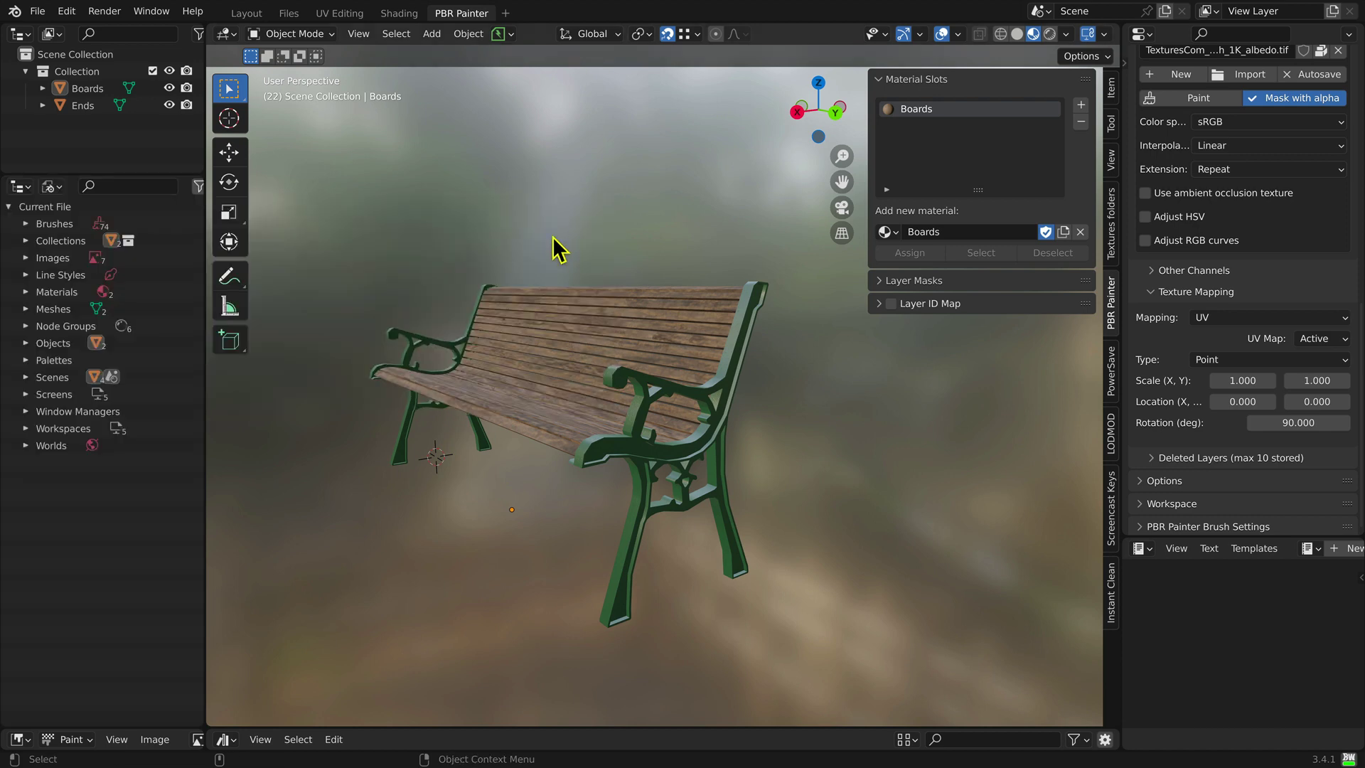
pyautogui.click(51, 187)
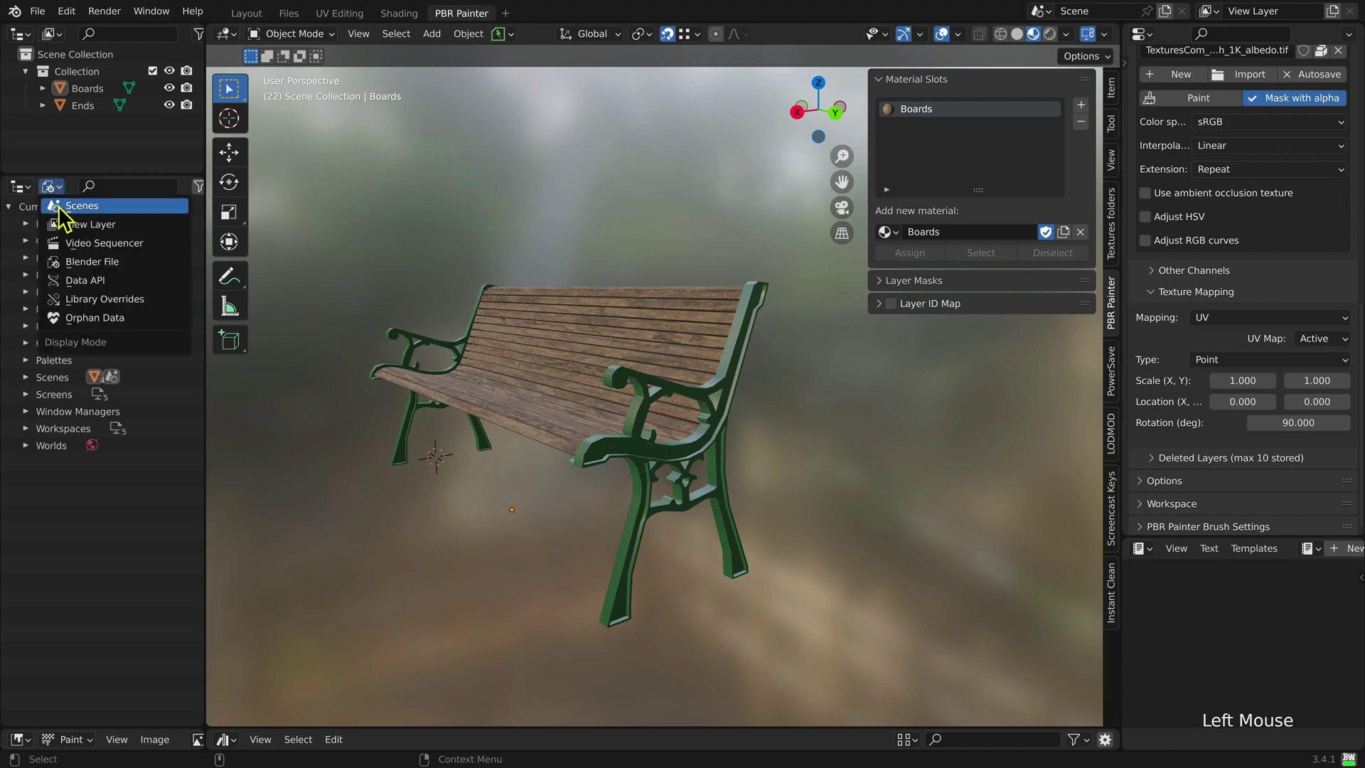
pyautogui.click(173, 276)
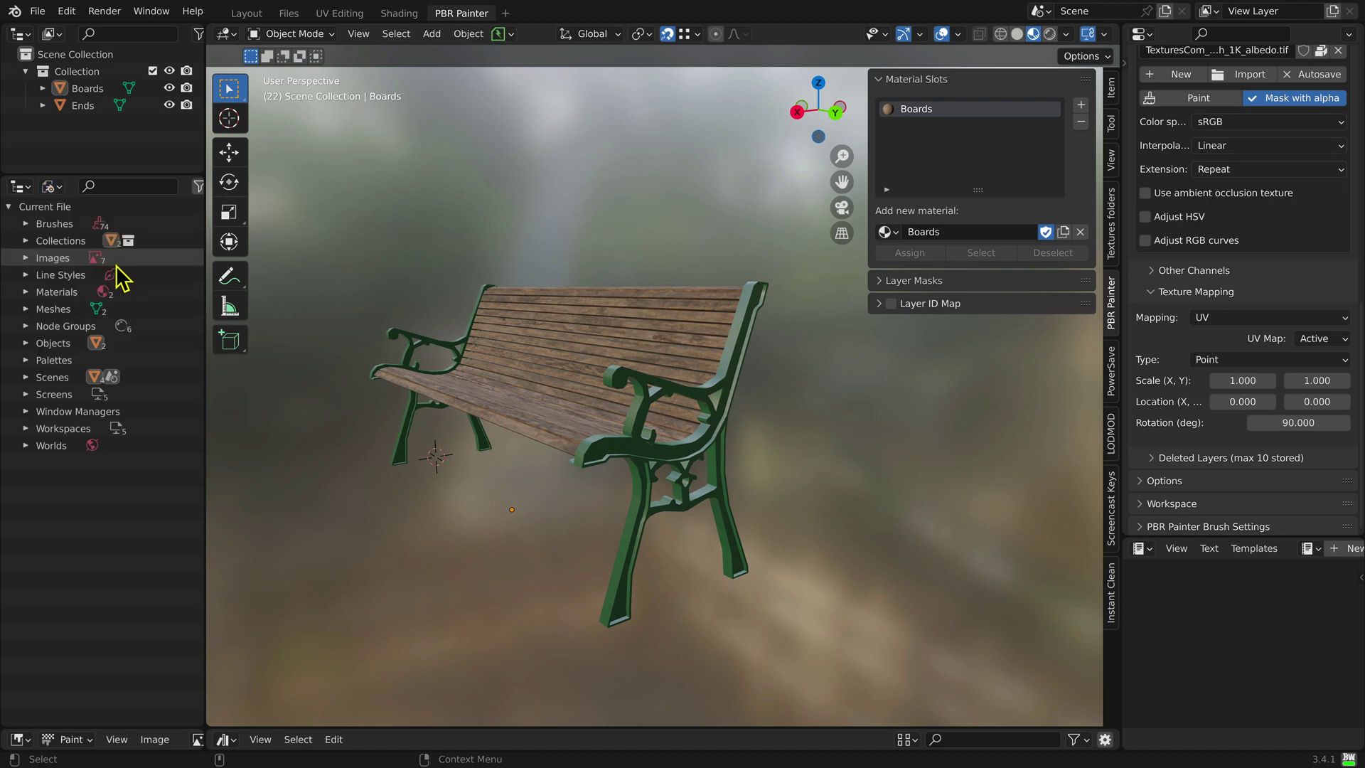
pyautogui.click(26, 258)
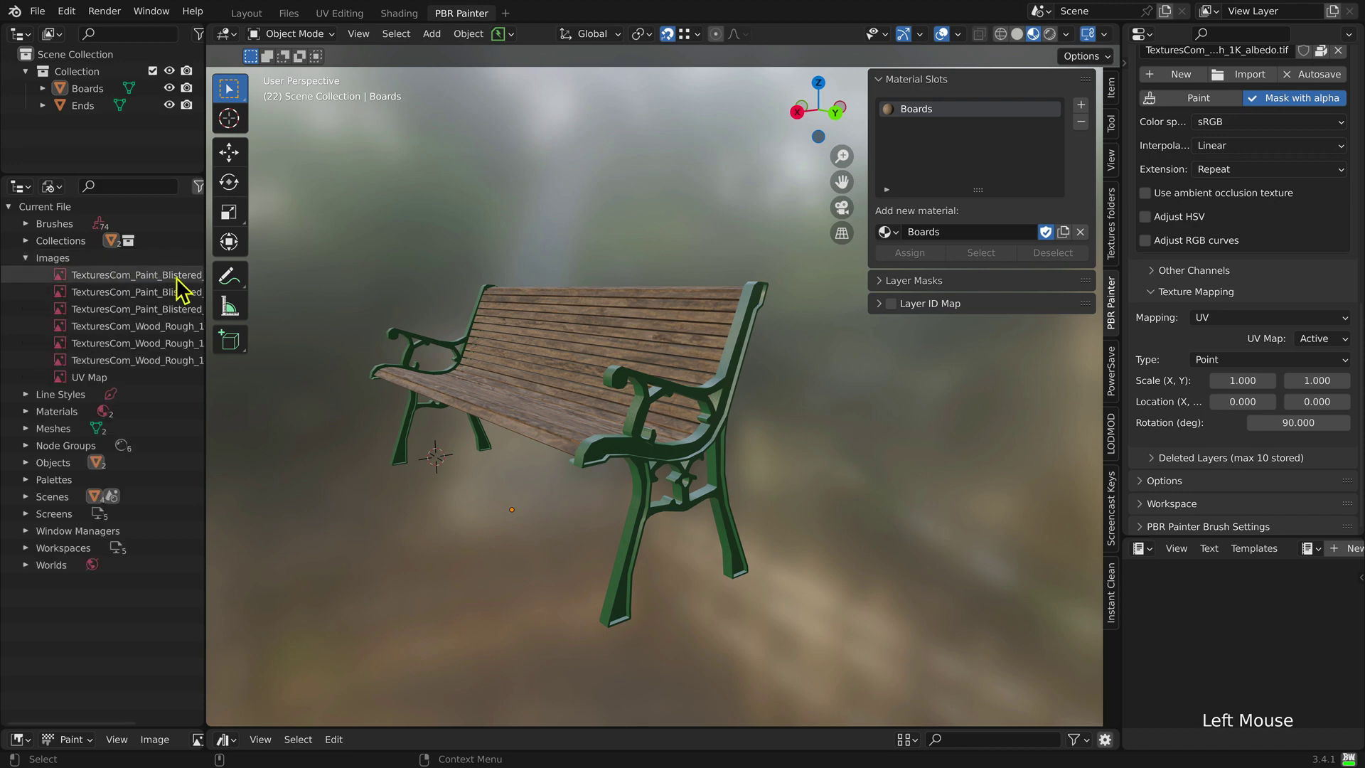
pyautogui.moveTo(204, 277); pyautogui.dragTo(303, 287)
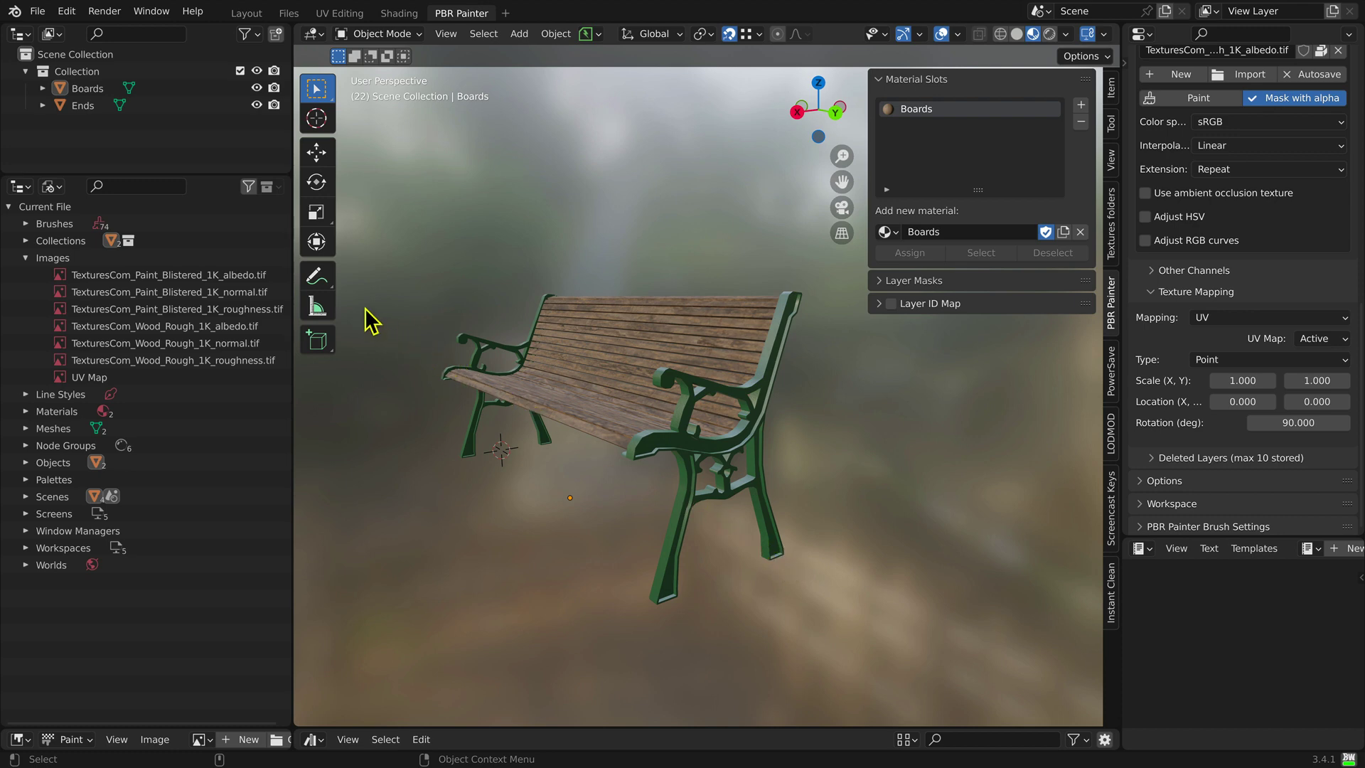
# Step: Join the Ends object into the Boards object so the bench is a single mesh
pyautogui.click(84, 106)
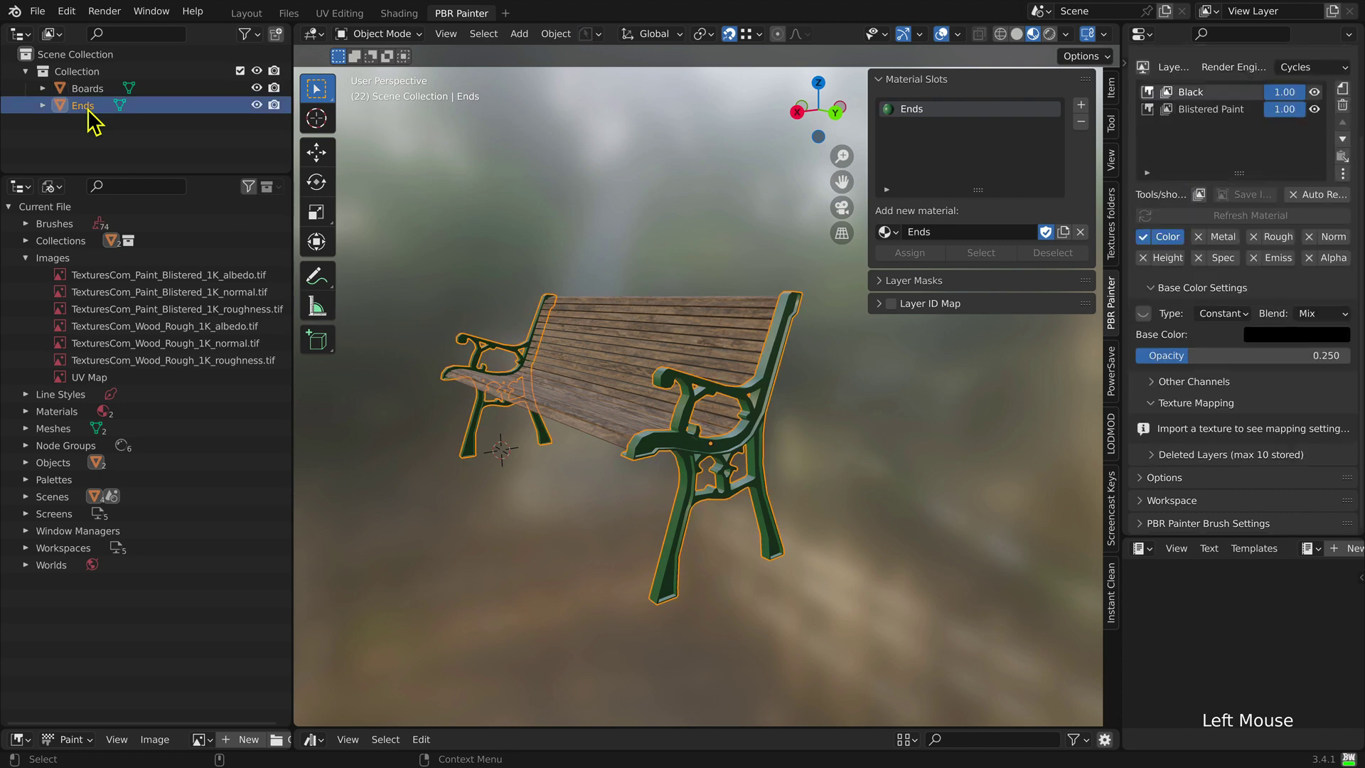
pyautogui.keyDown('super'); pyautogui.click(96, 88); pyautogui.keyUp('super')
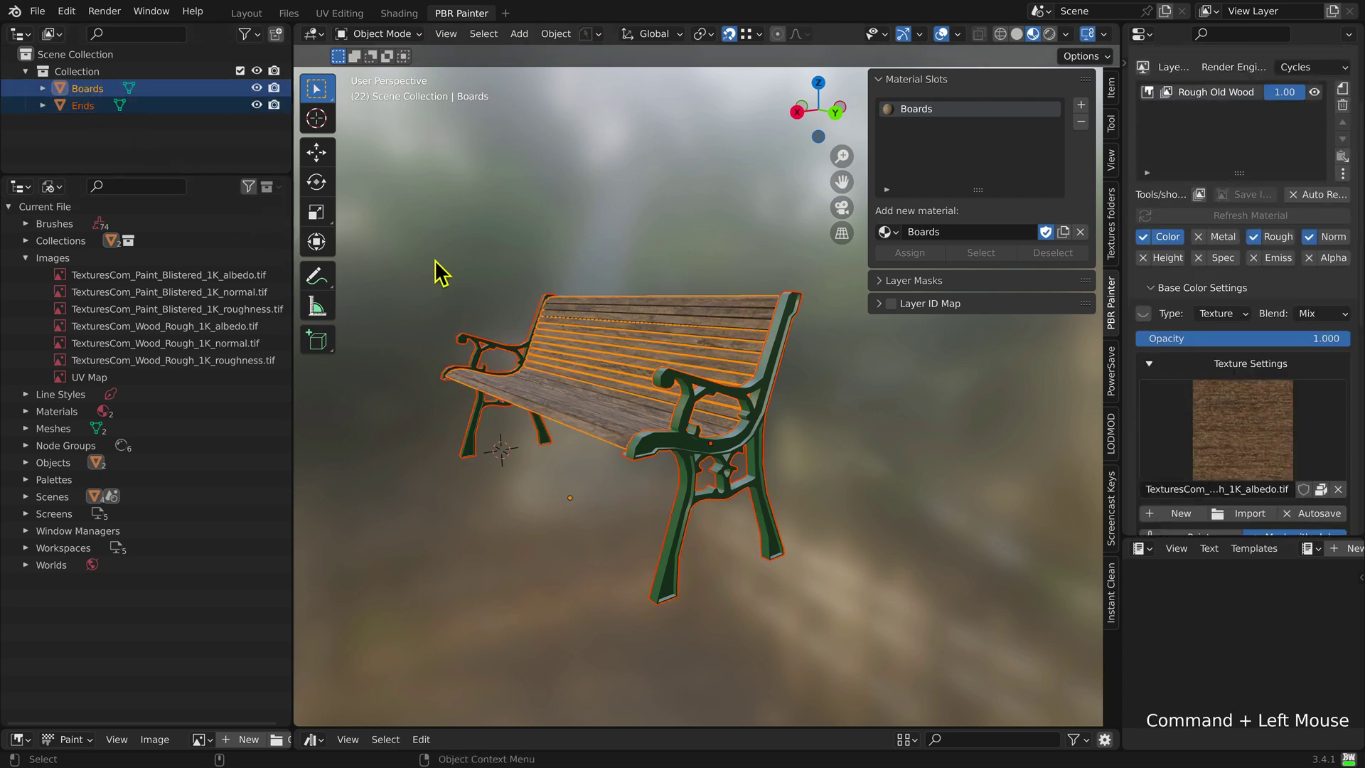
pyautogui.press('ctrl')
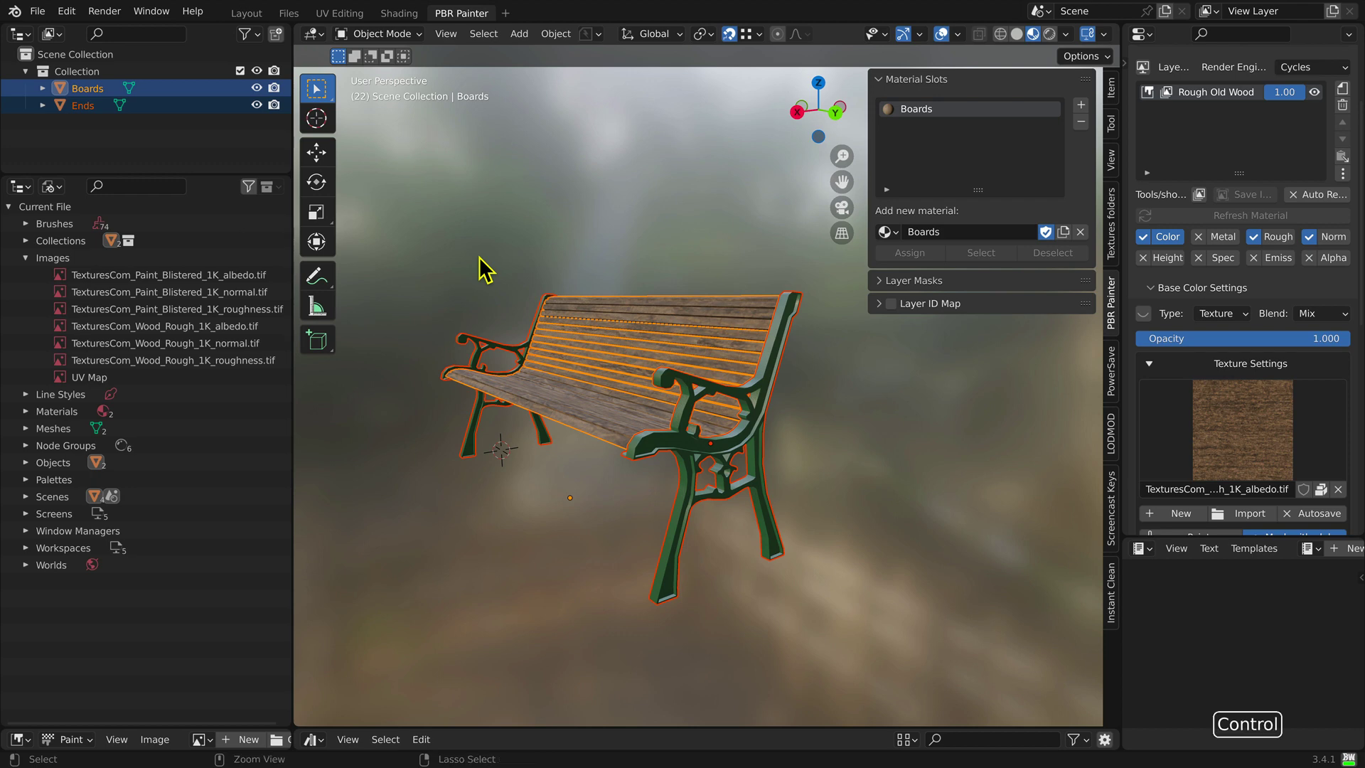
pyautogui.hotkey('ctrl', 'j')
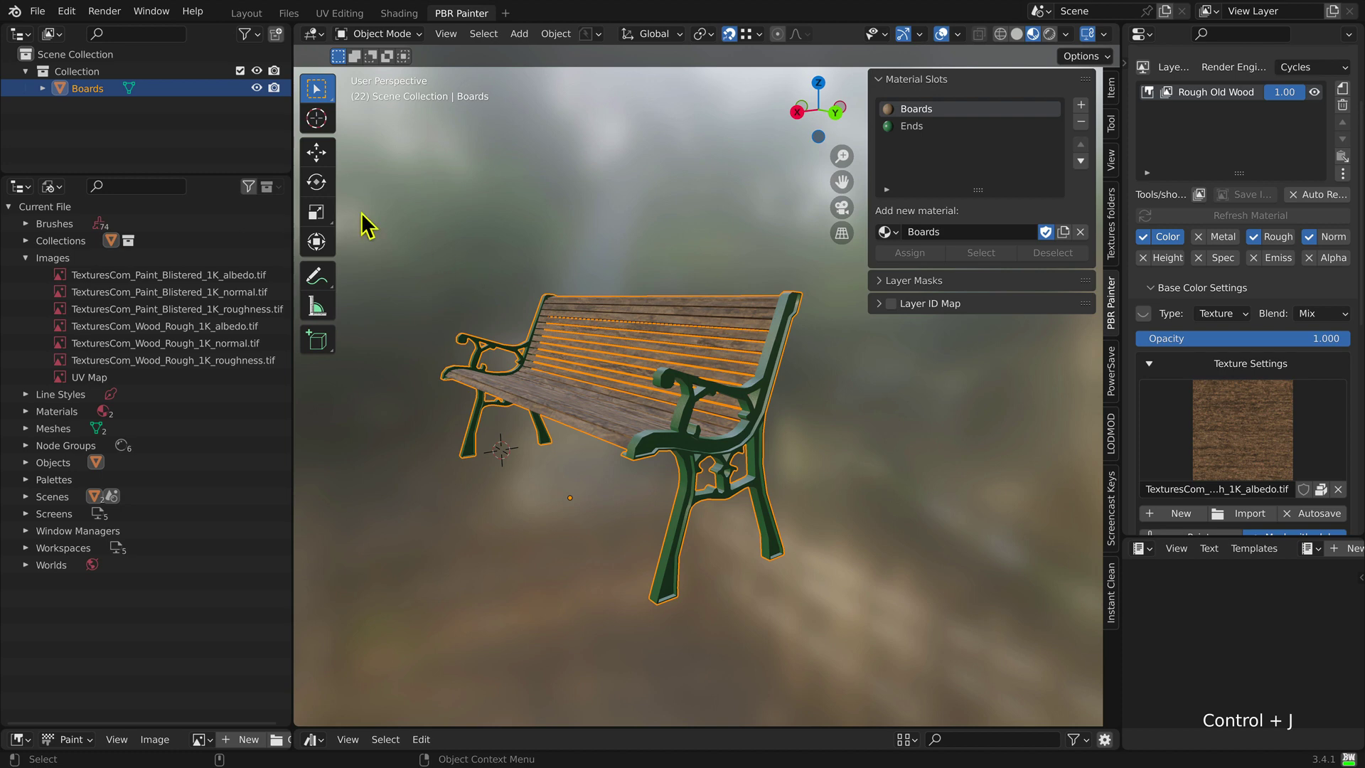
# Step: Rename the joined Boards object to Bench
pyautogui.doubleClick(96, 91)
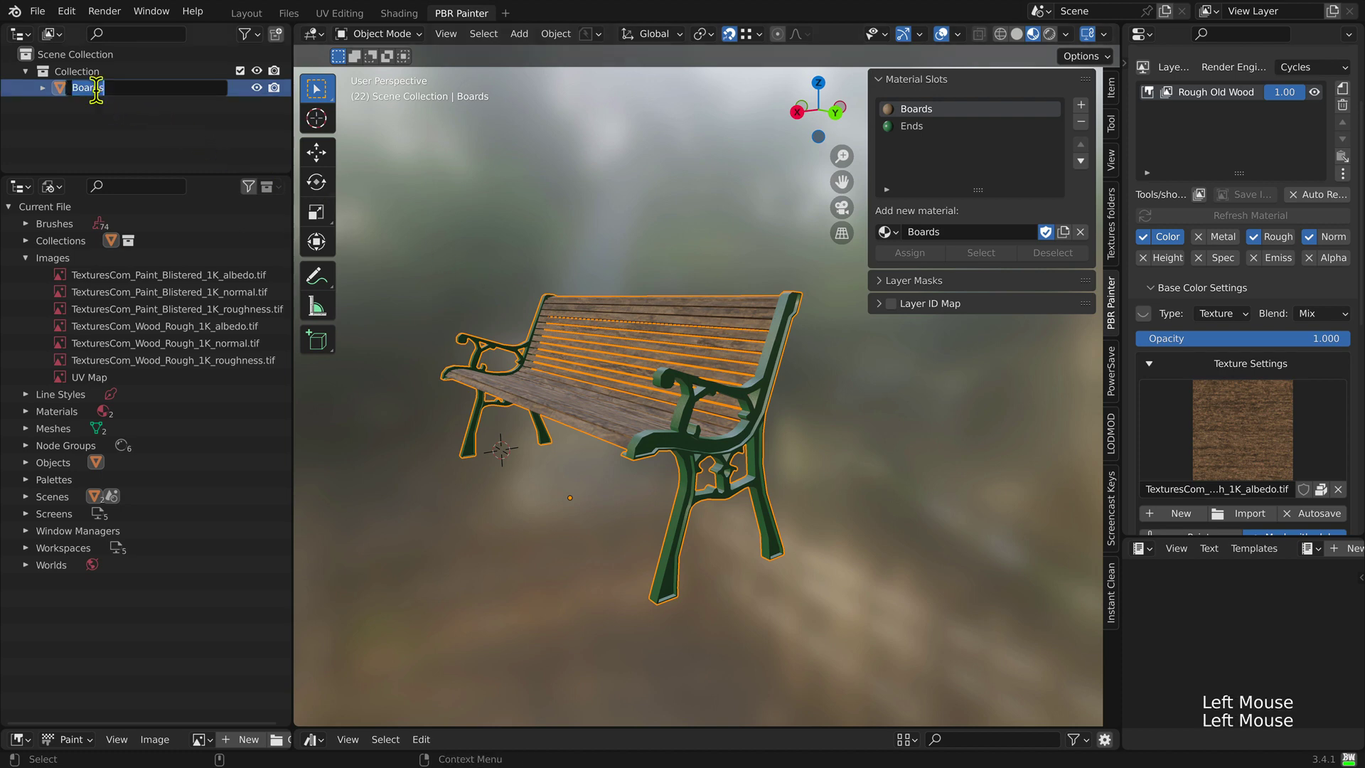
pyautogui.write('Benc')
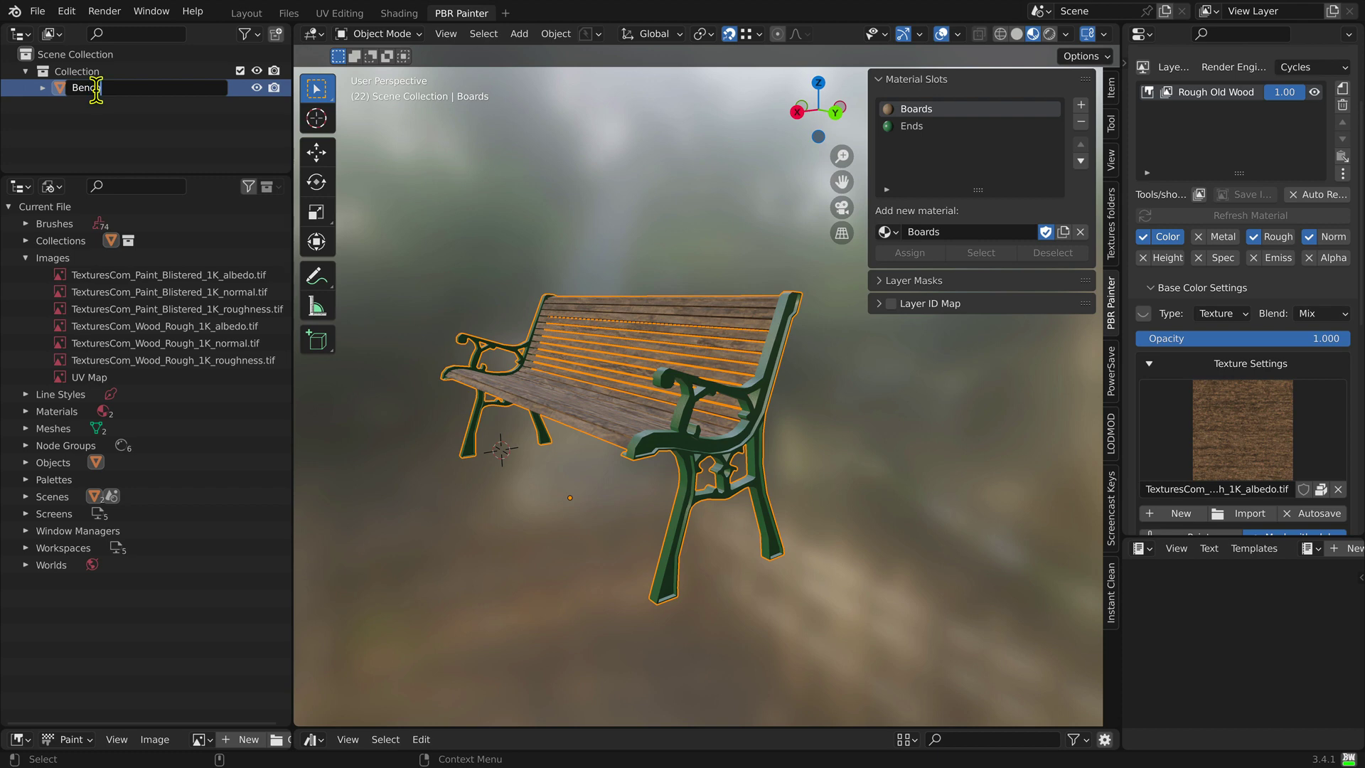
pyautogui.write('h')
pyautogui.press('Return')
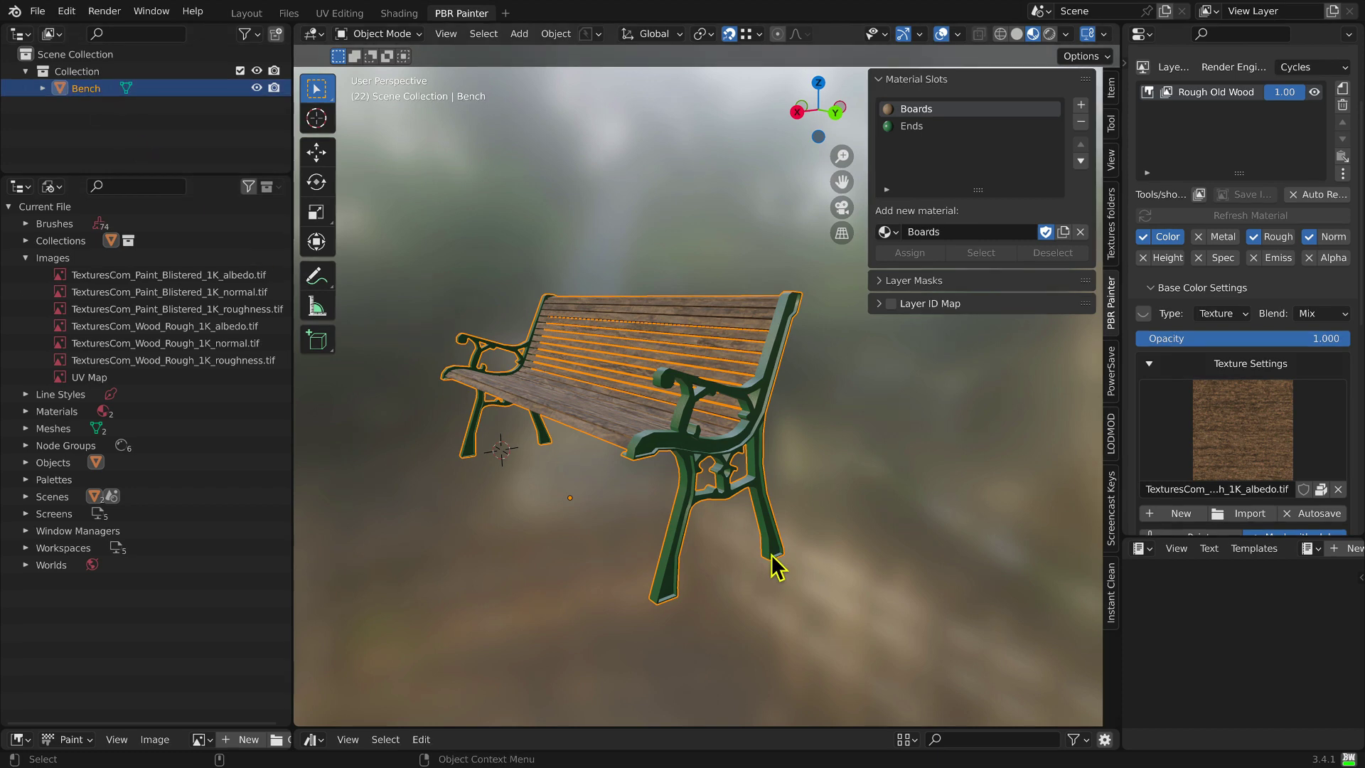
pyautogui.click(792, 569)
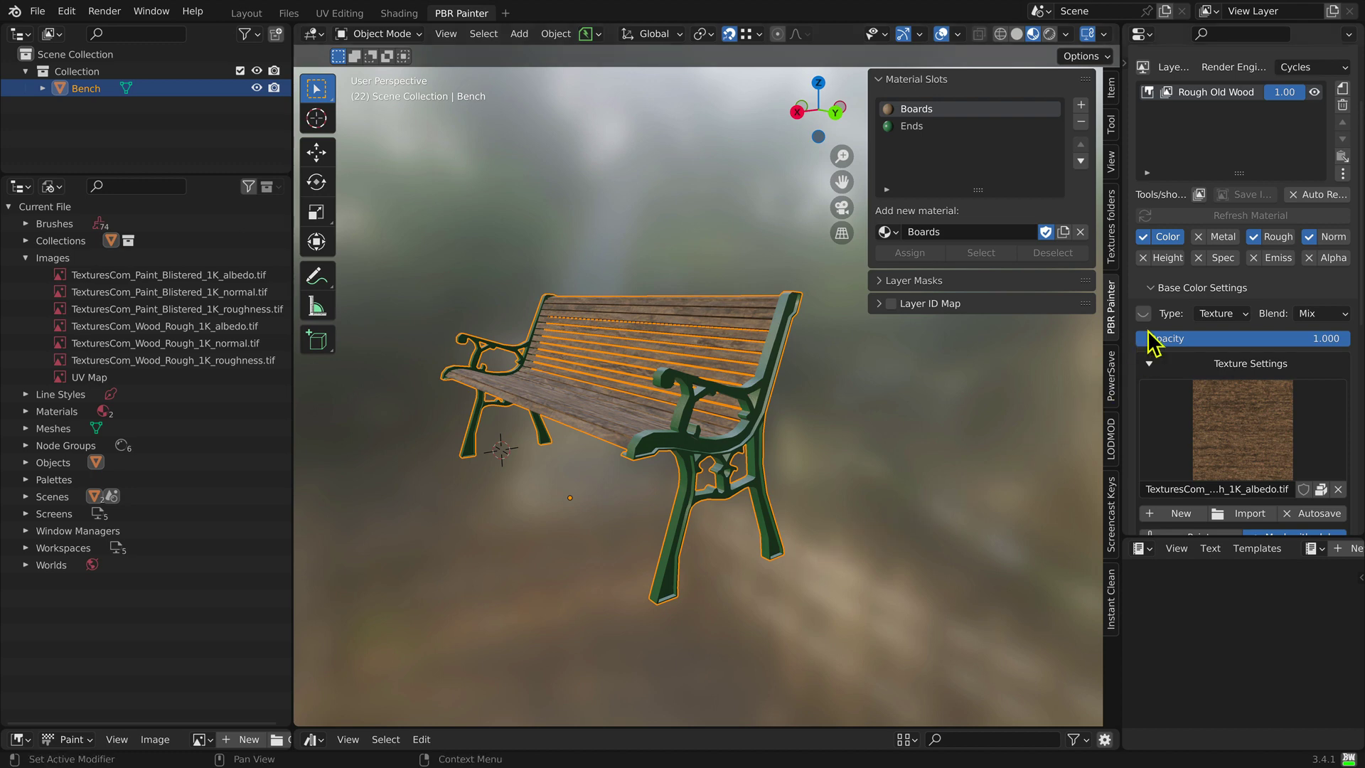
# Step: Merge all of the bench's materials into a single material at 4096 × 4096 with a 16 px margin and a backup, and show its layer
pyautogui.scroll(5, 1237, 213)
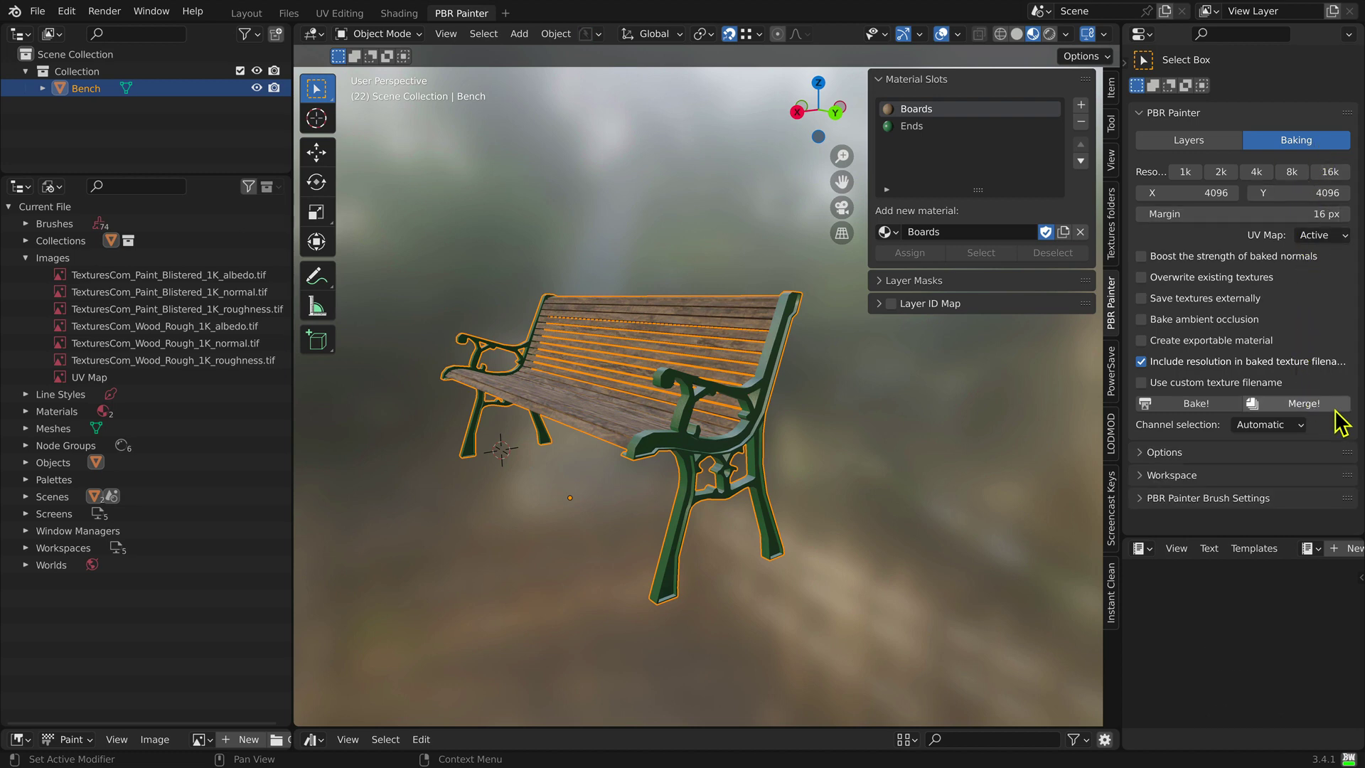
pyautogui.click(1335, 407)
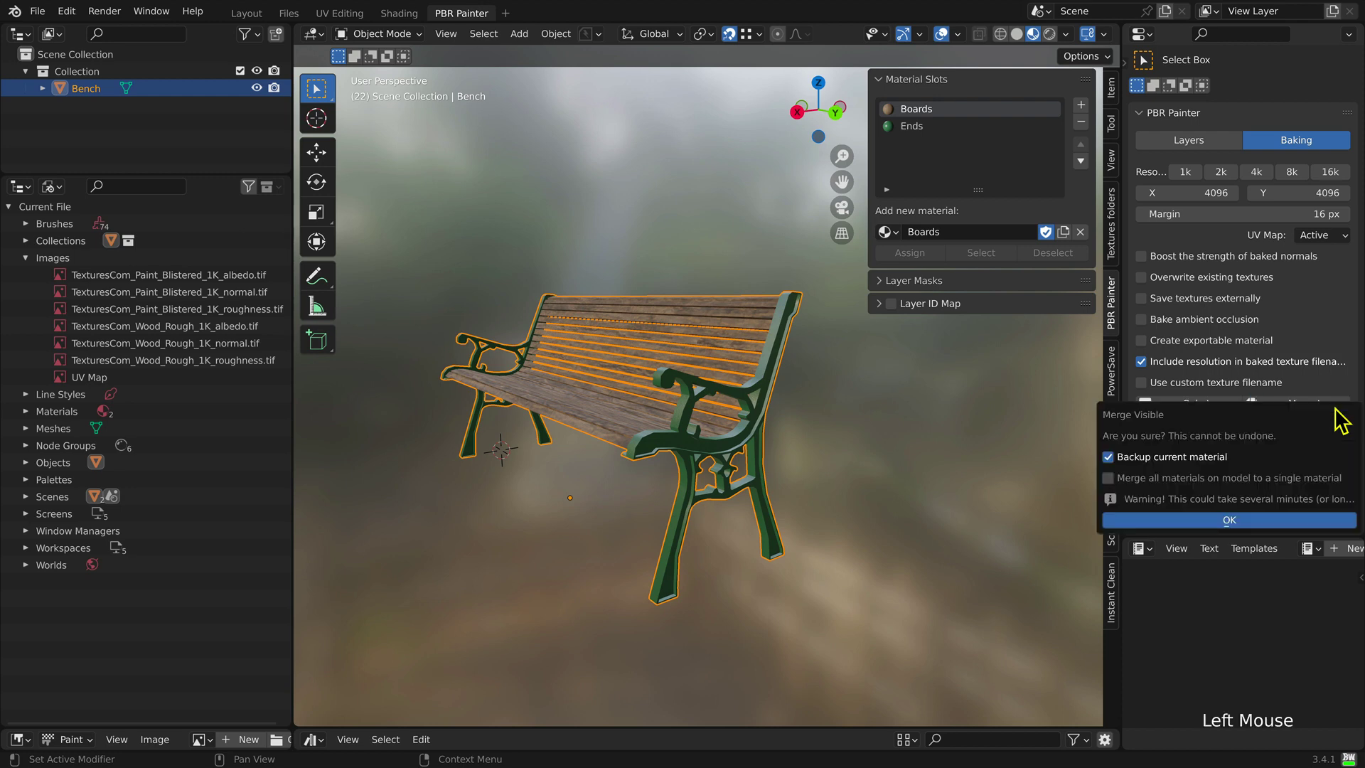
pyautogui.click(1109, 478)
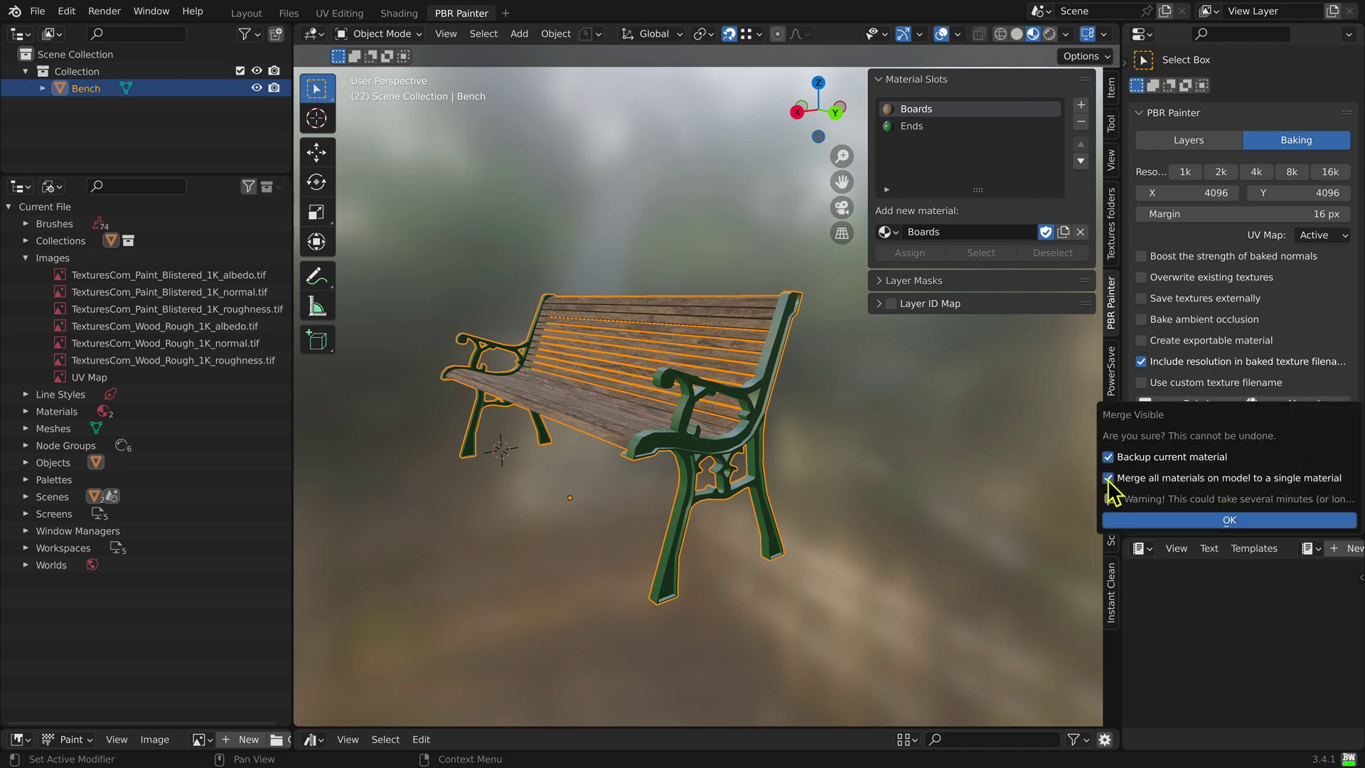
pyautogui.click(1156, 530)
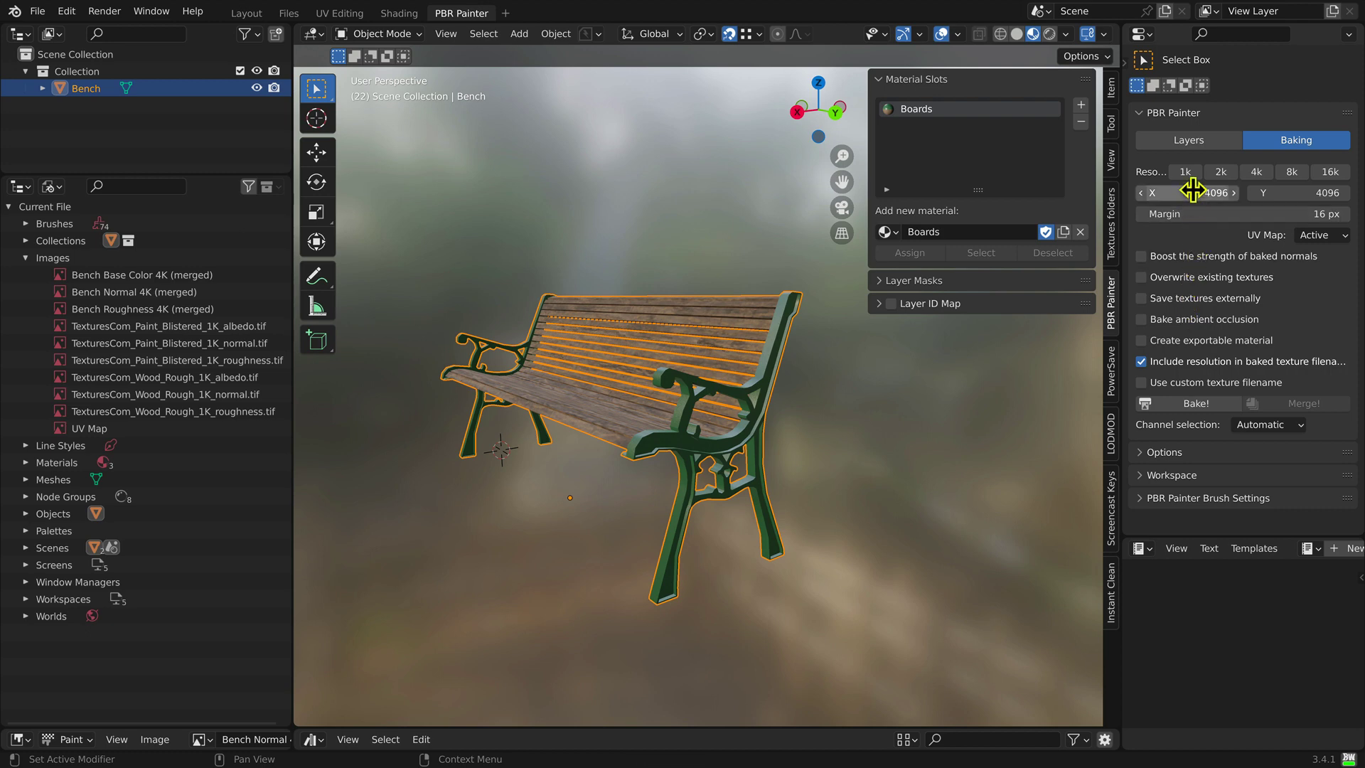
pyautogui.click(1200, 147)
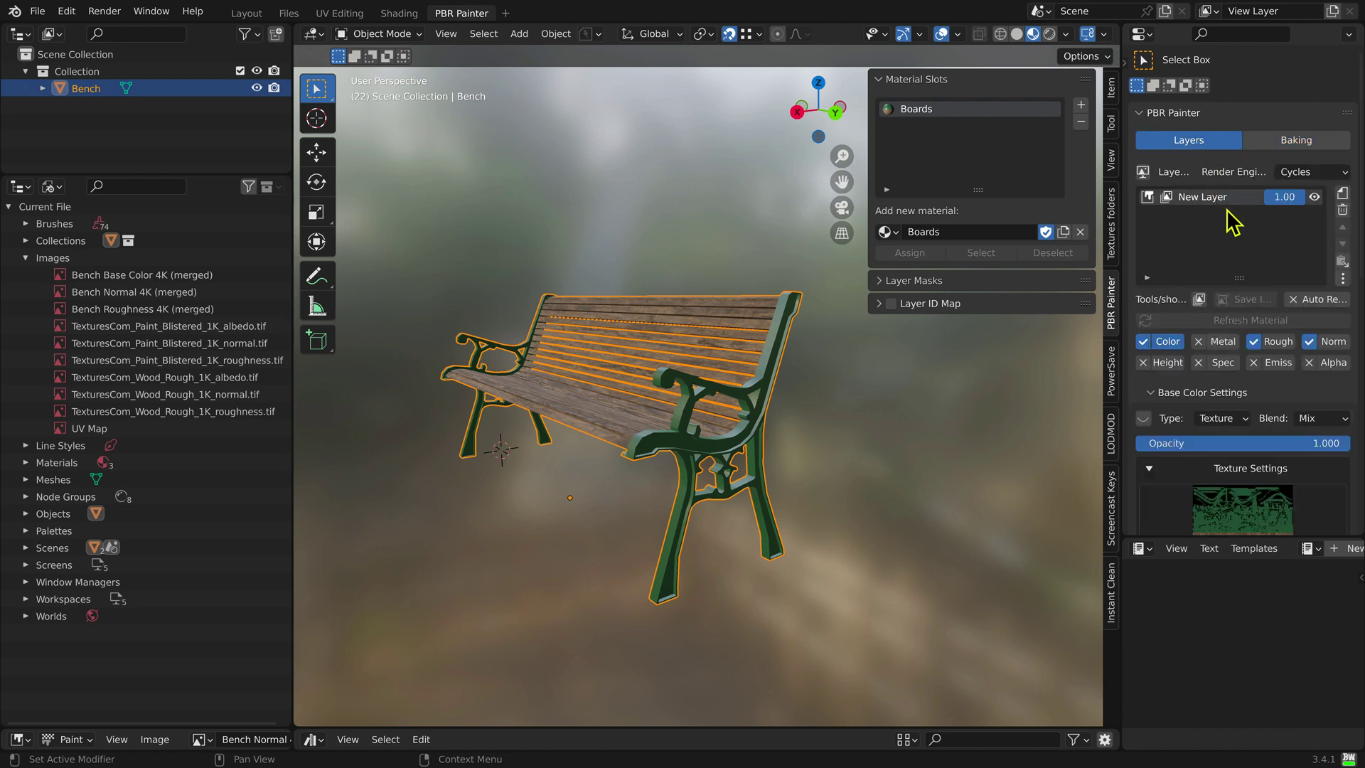
pyautogui.press('shift+super')
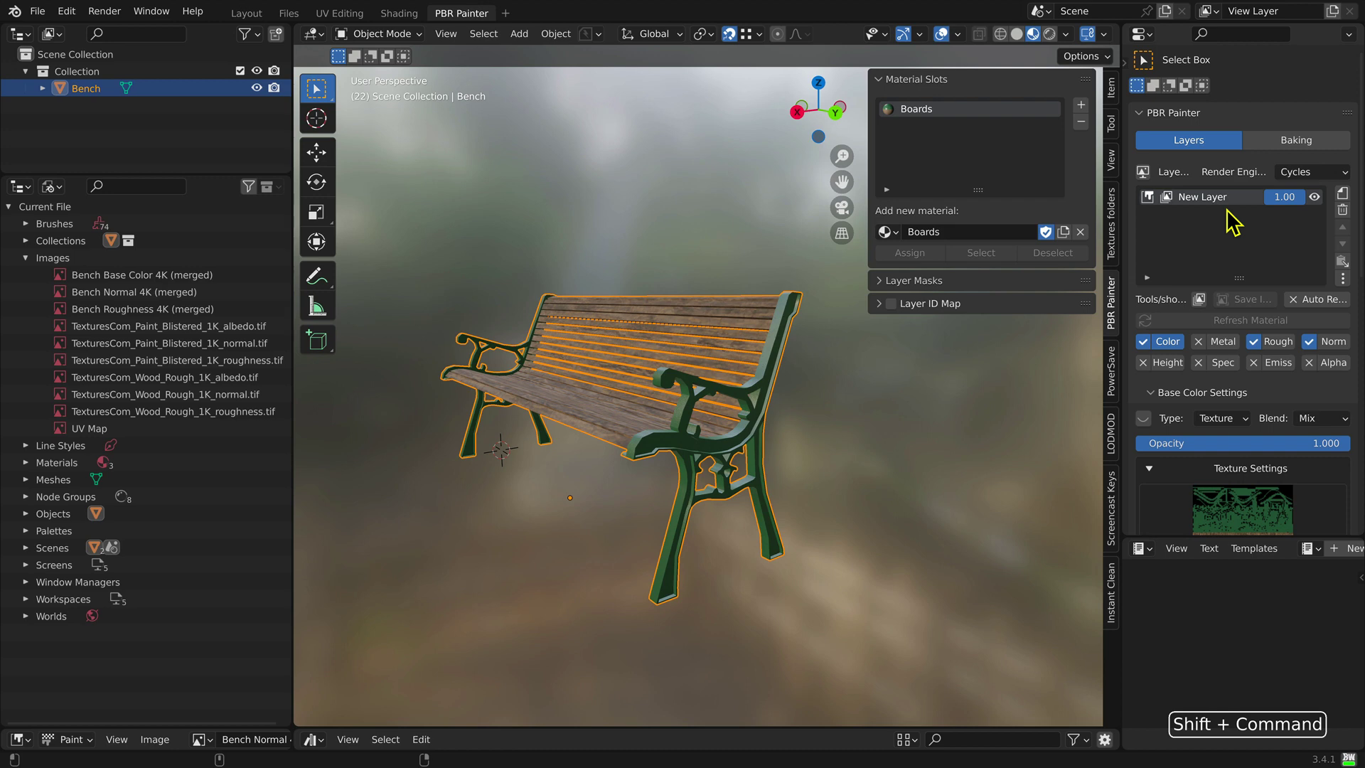
# Step: Set the PBR Painter baking resolution to 1024 × 1024 with a 6 px margin
pyautogui.click(1275, 146)
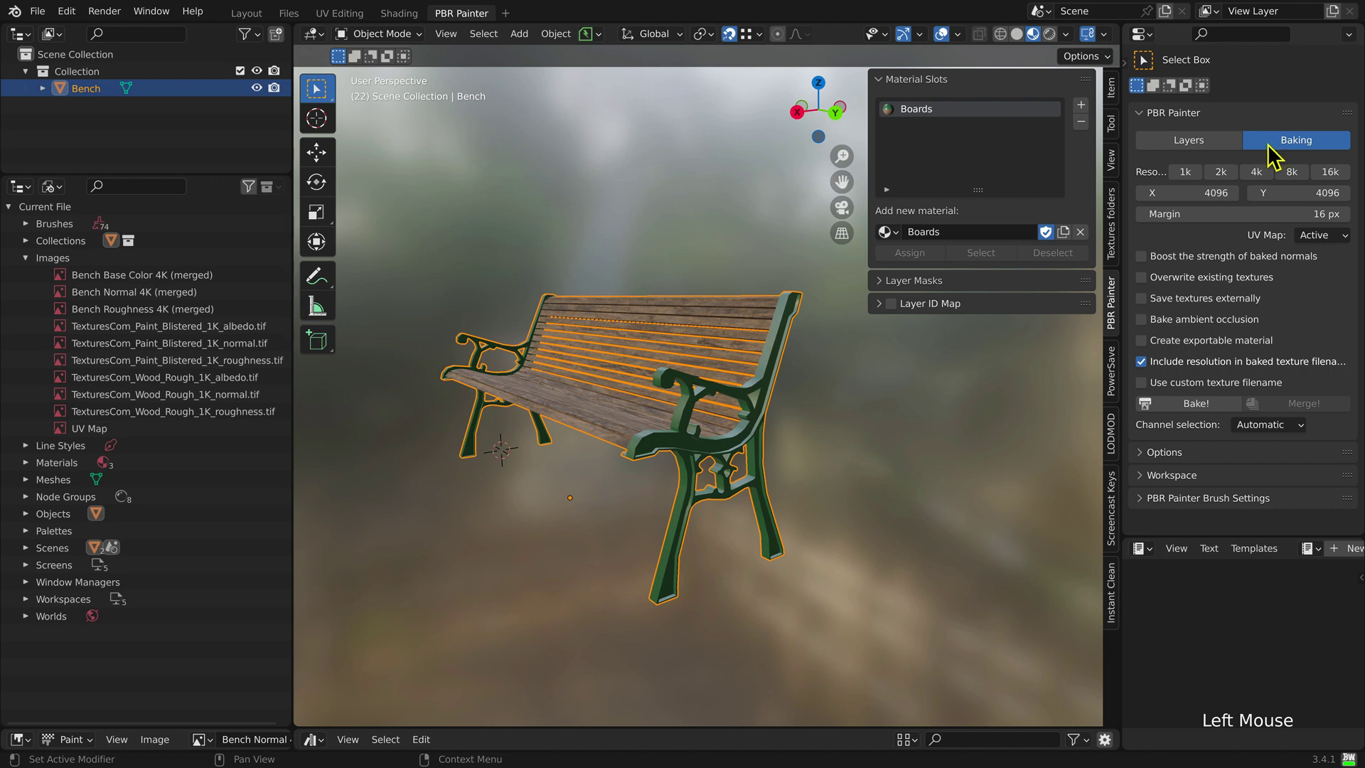
pyautogui.click(1186, 172)
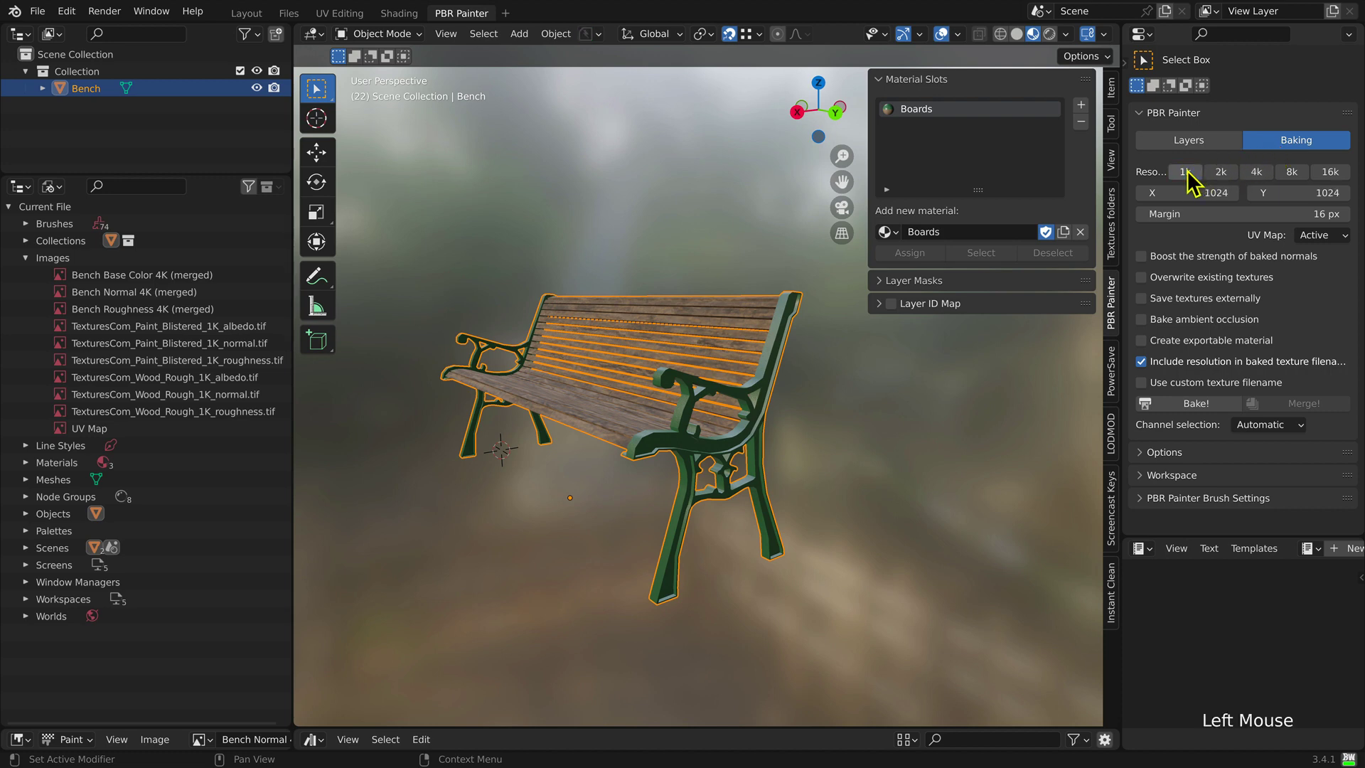
pyautogui.click(1170, 213)
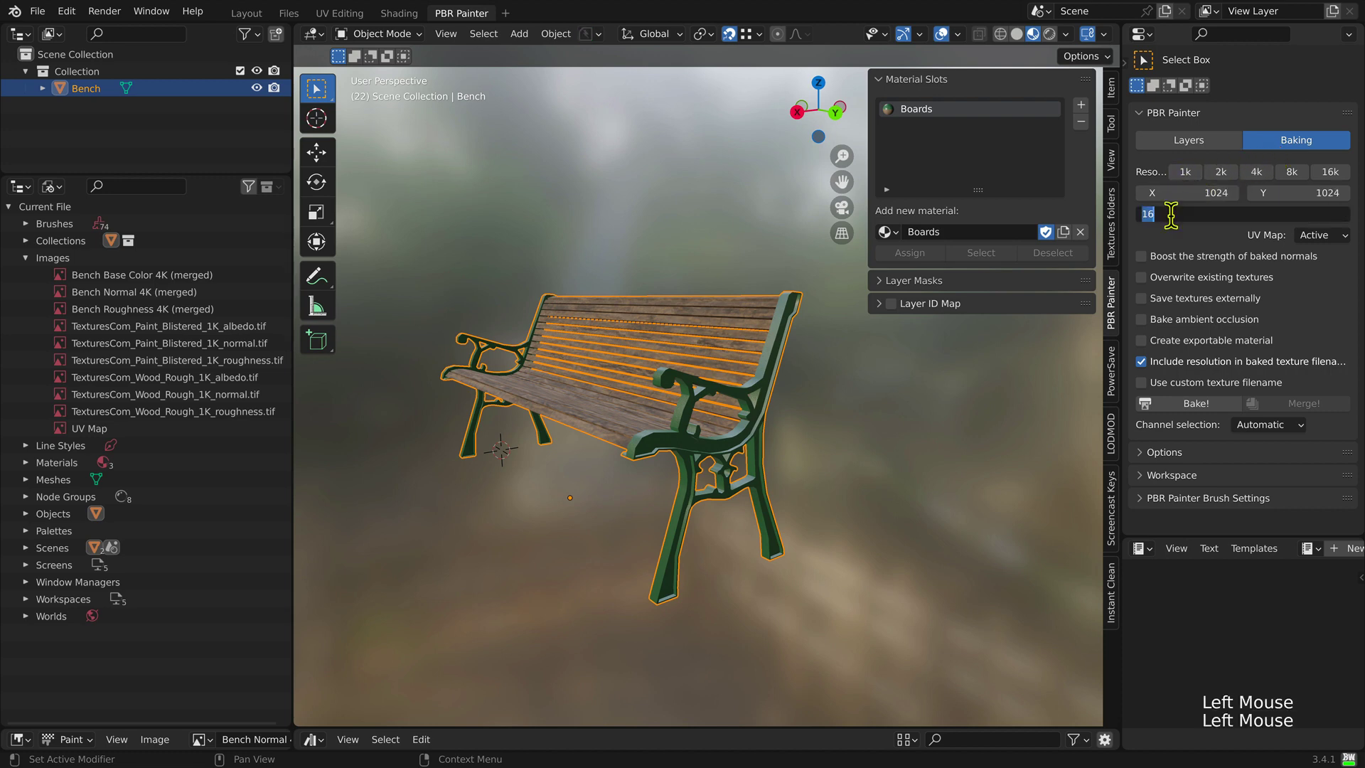
pyautogui.write('6')
pyautogui.click(1263, 181)
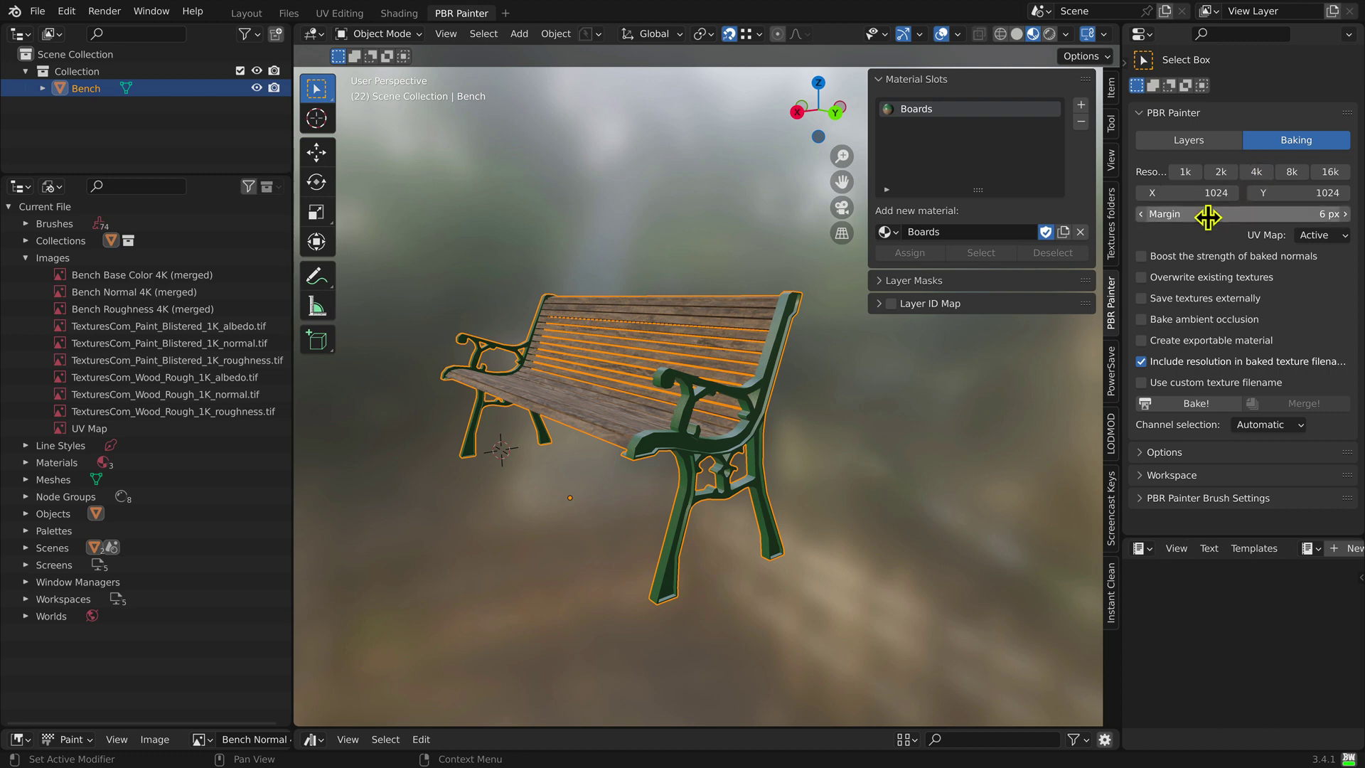
# Step: Enable saving the baked textures externally, choose the Textures folder as the directory and set the format to PNG
pyautogui.click(1141, 299)
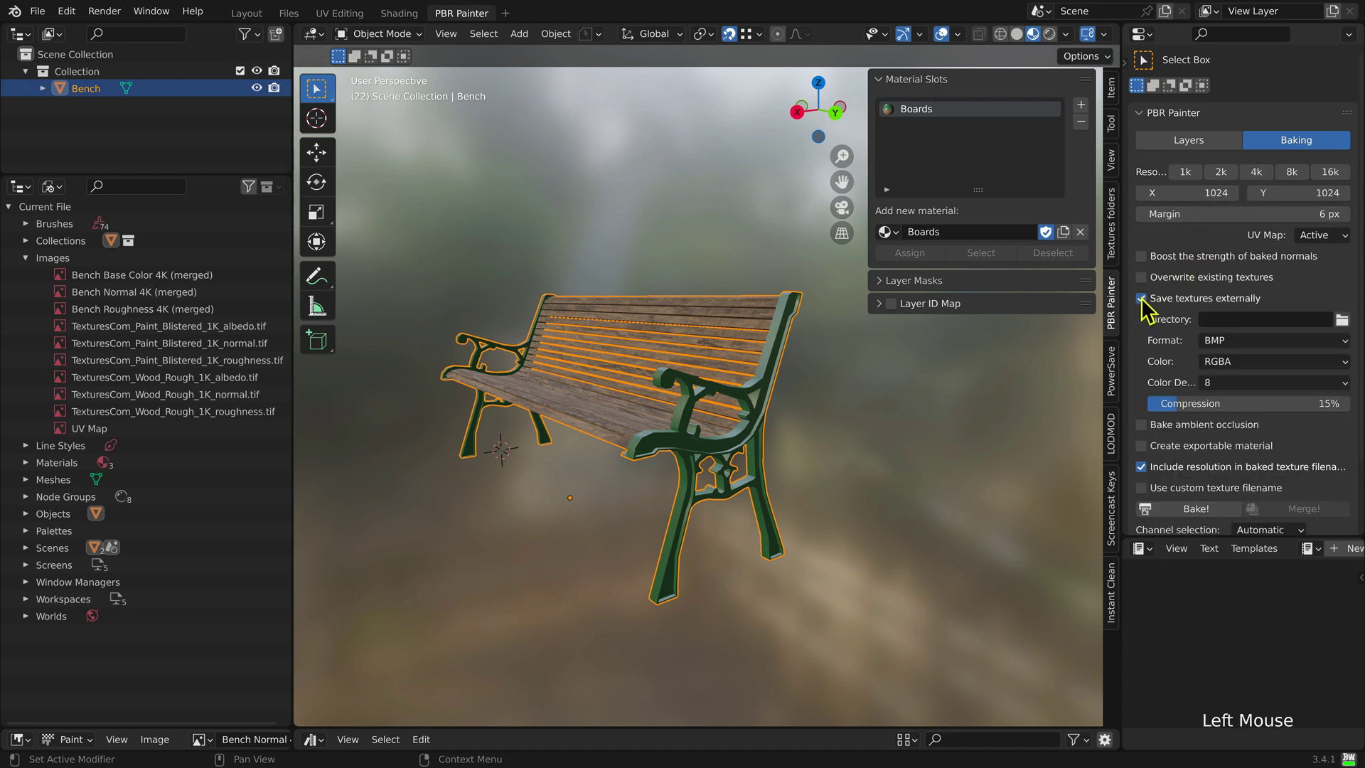
pyautogui.click(1341, 320)
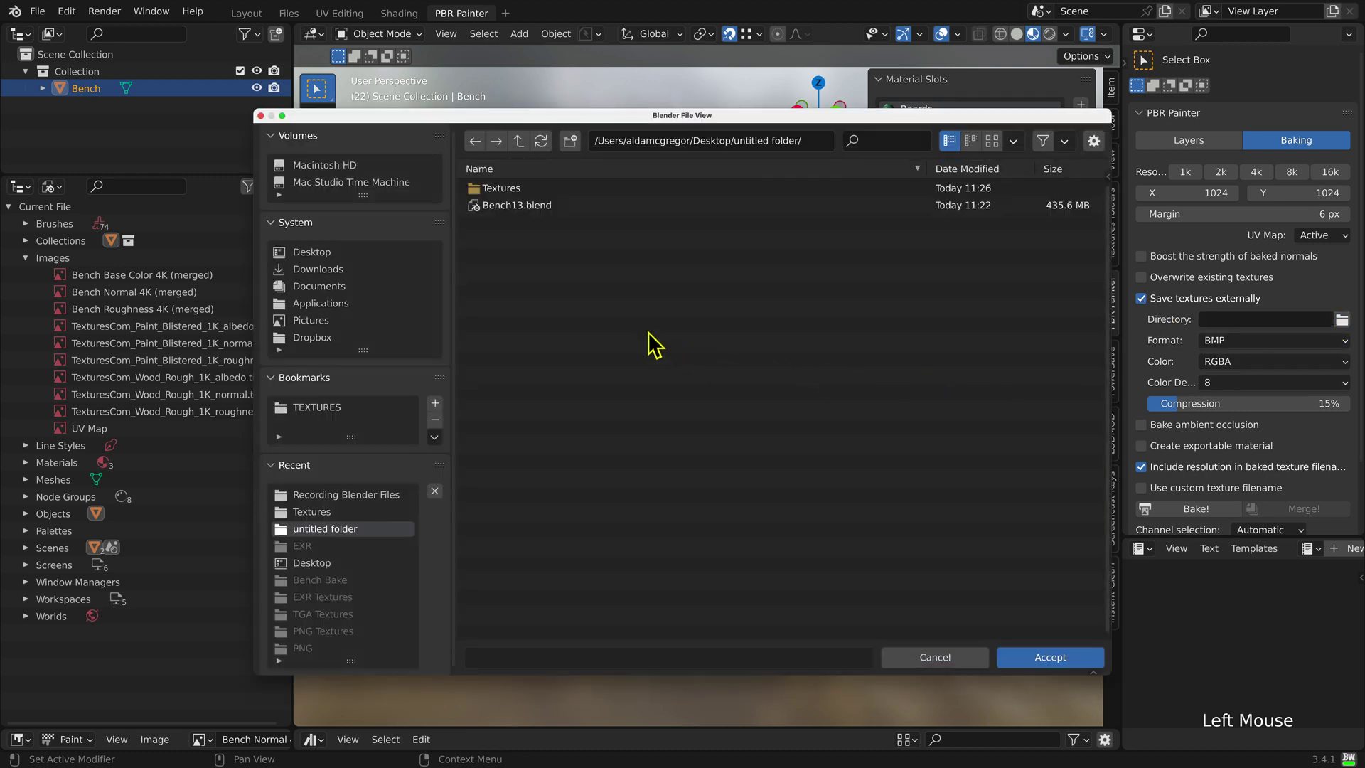
pyautogui.click(477, 194)
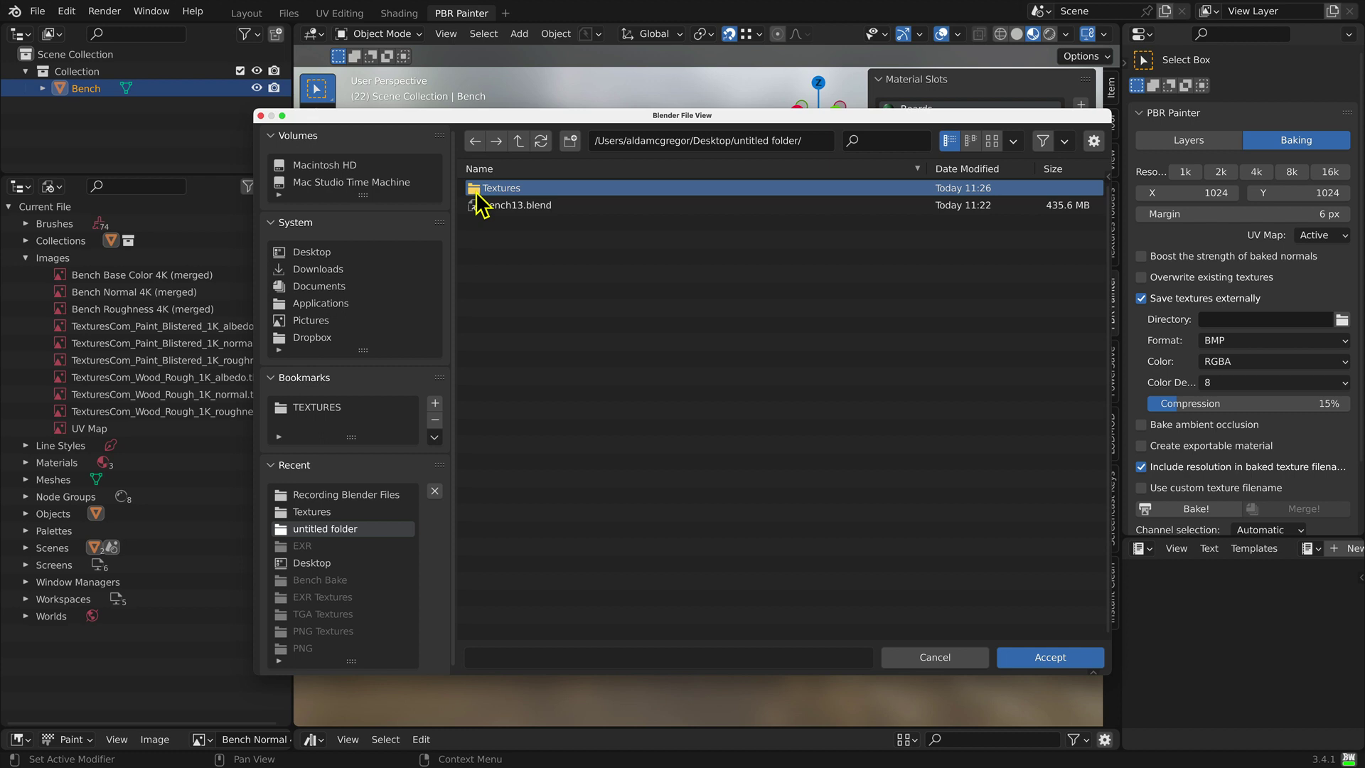
pyautogui.doubleClick(477, 194)
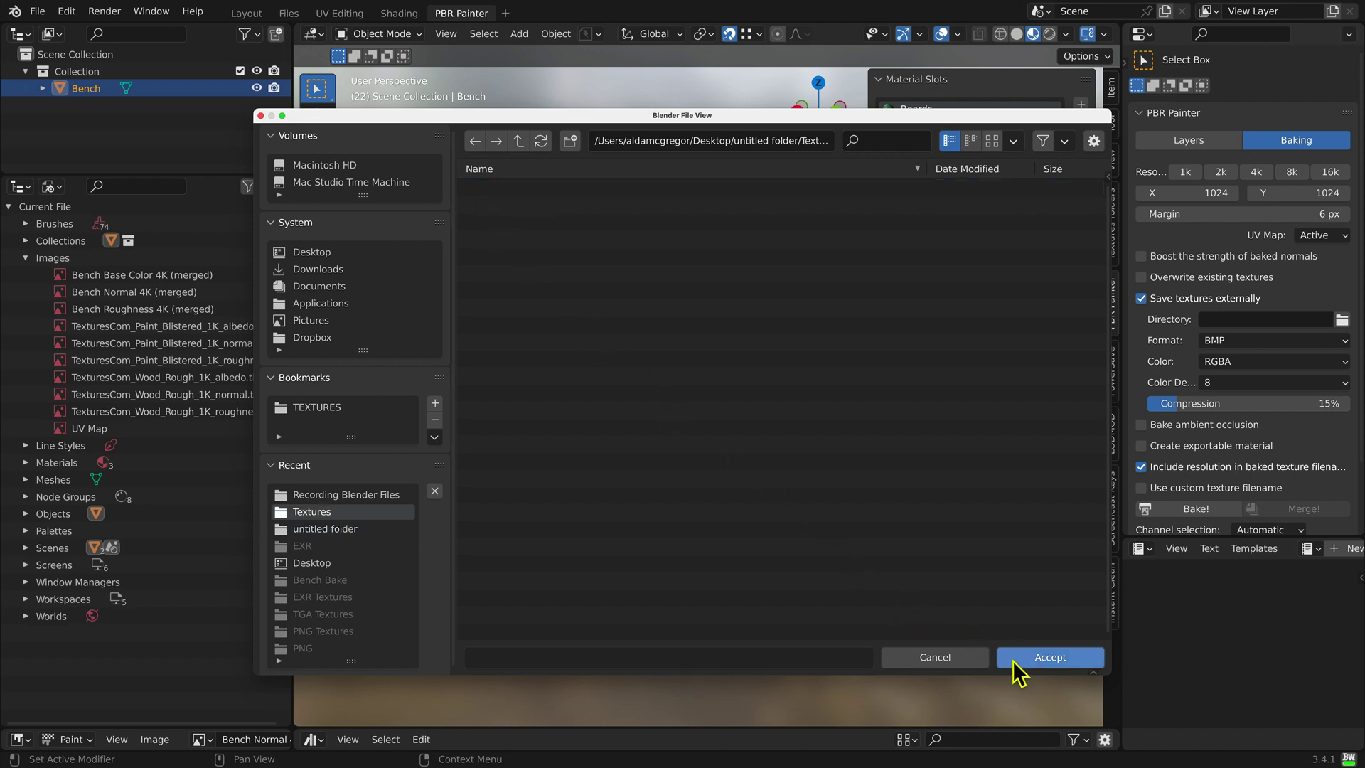
pyautogui.click(1015, 659)
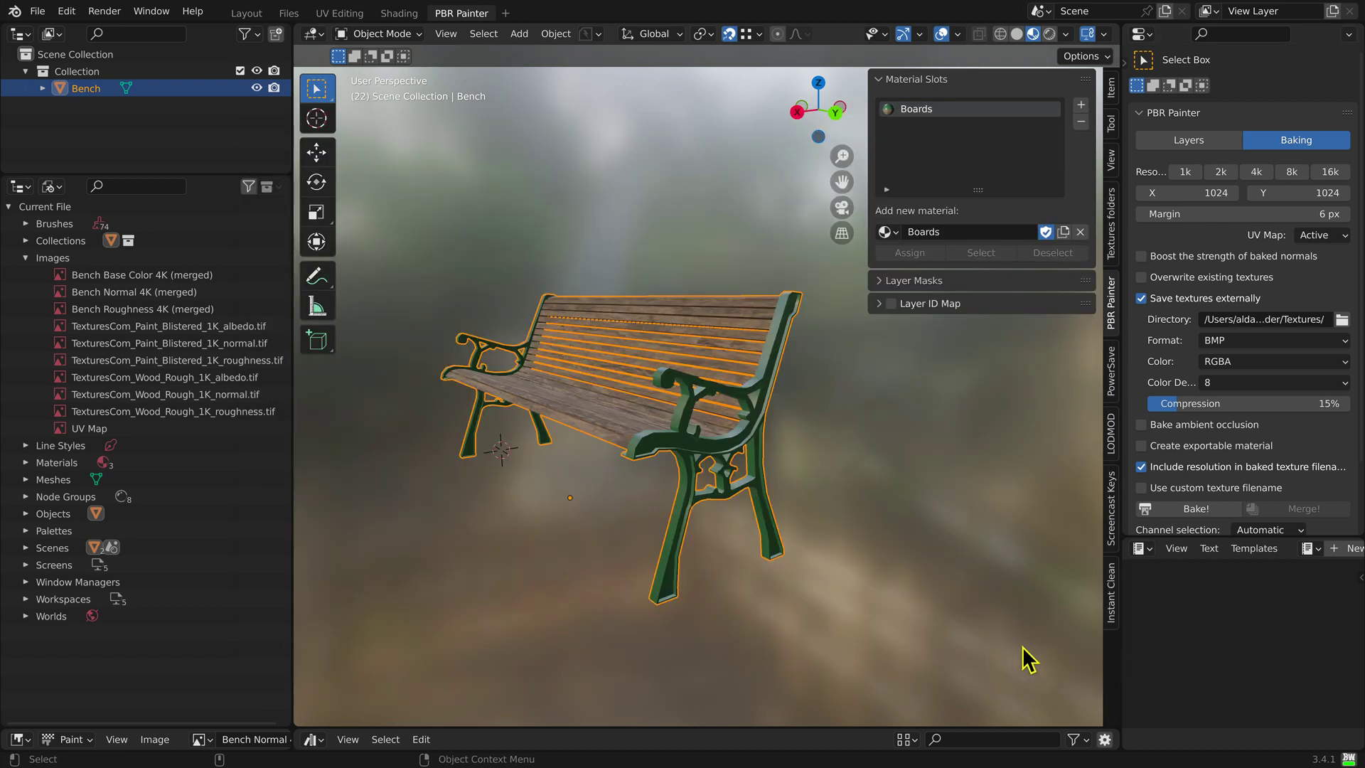
pyautogui.click(1213, 341)
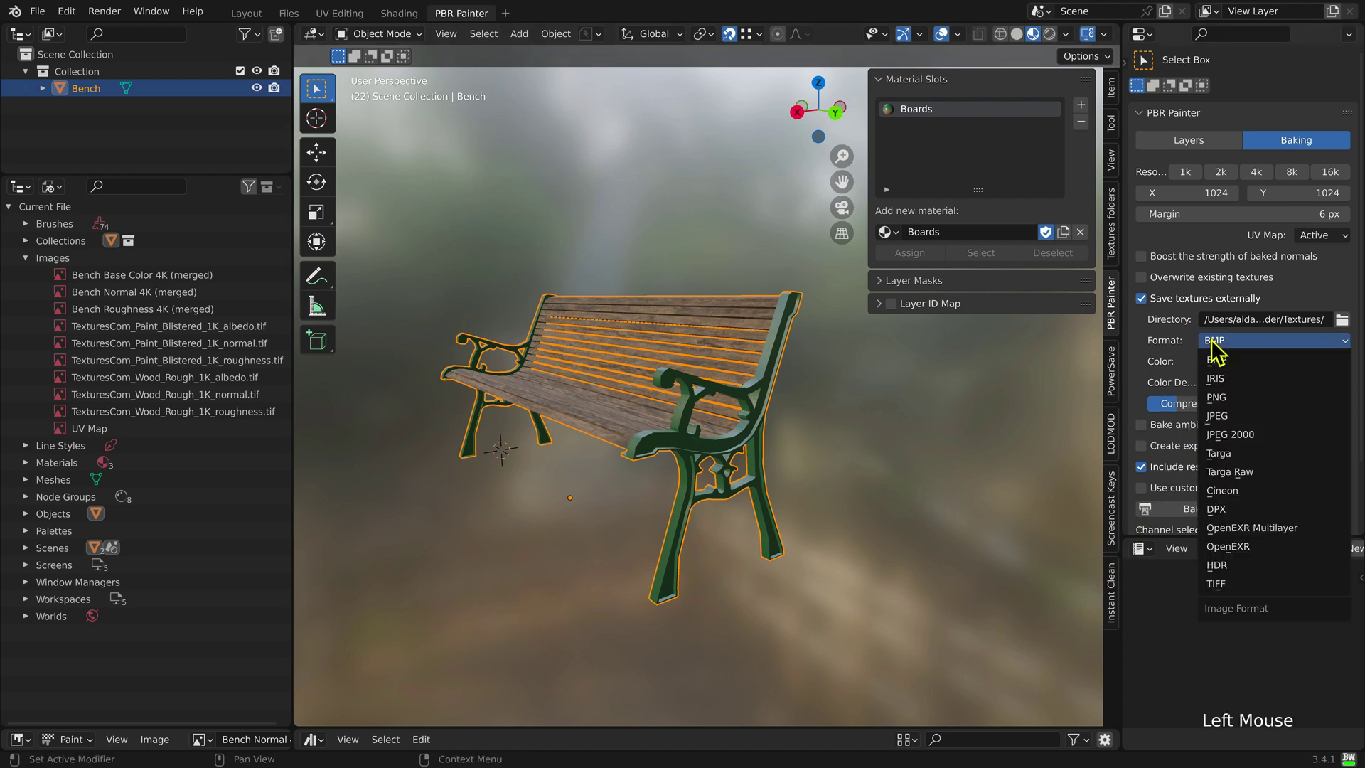
pyautogui.click(1217, 404)
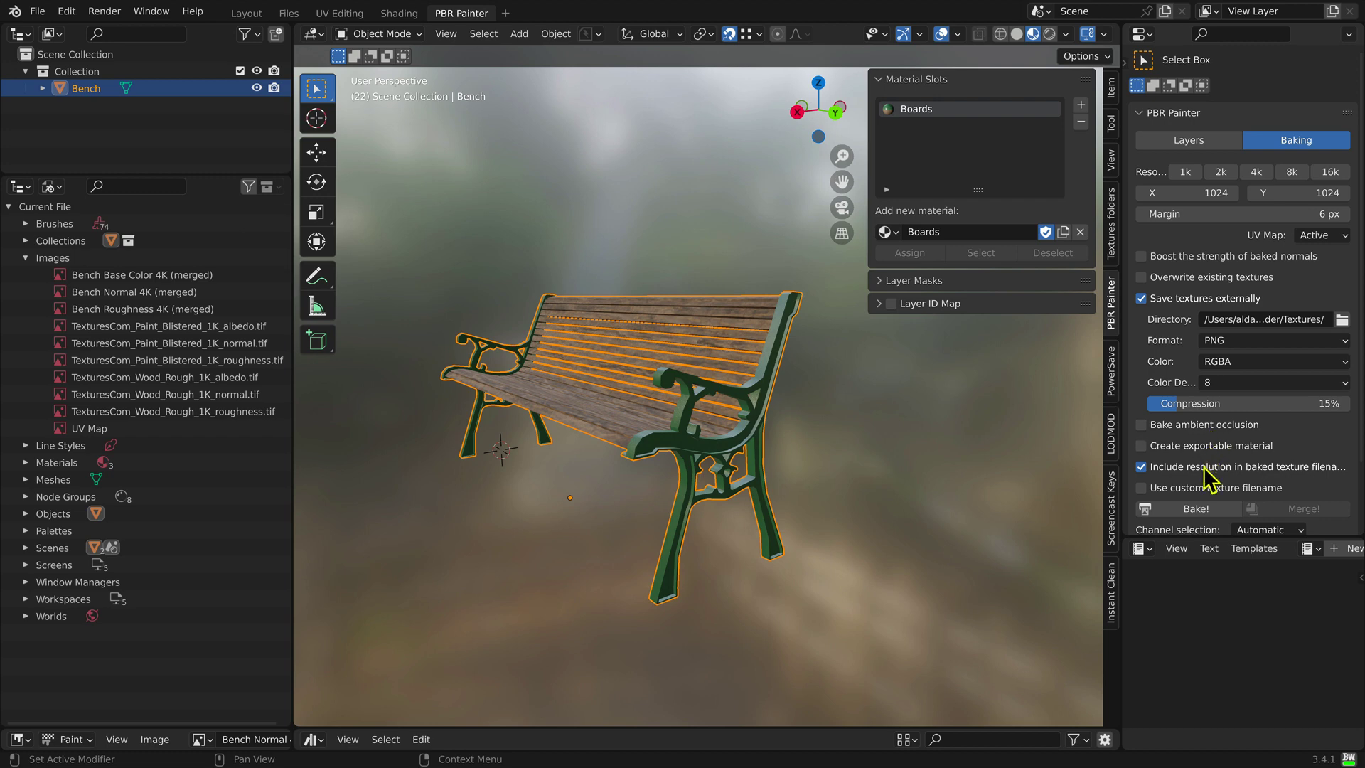
# Step: Set channel selection to Manual, enable only Base Color and Normal, and bake all materials on the bench
pyautogui.scroll(-5, 1199, 515)
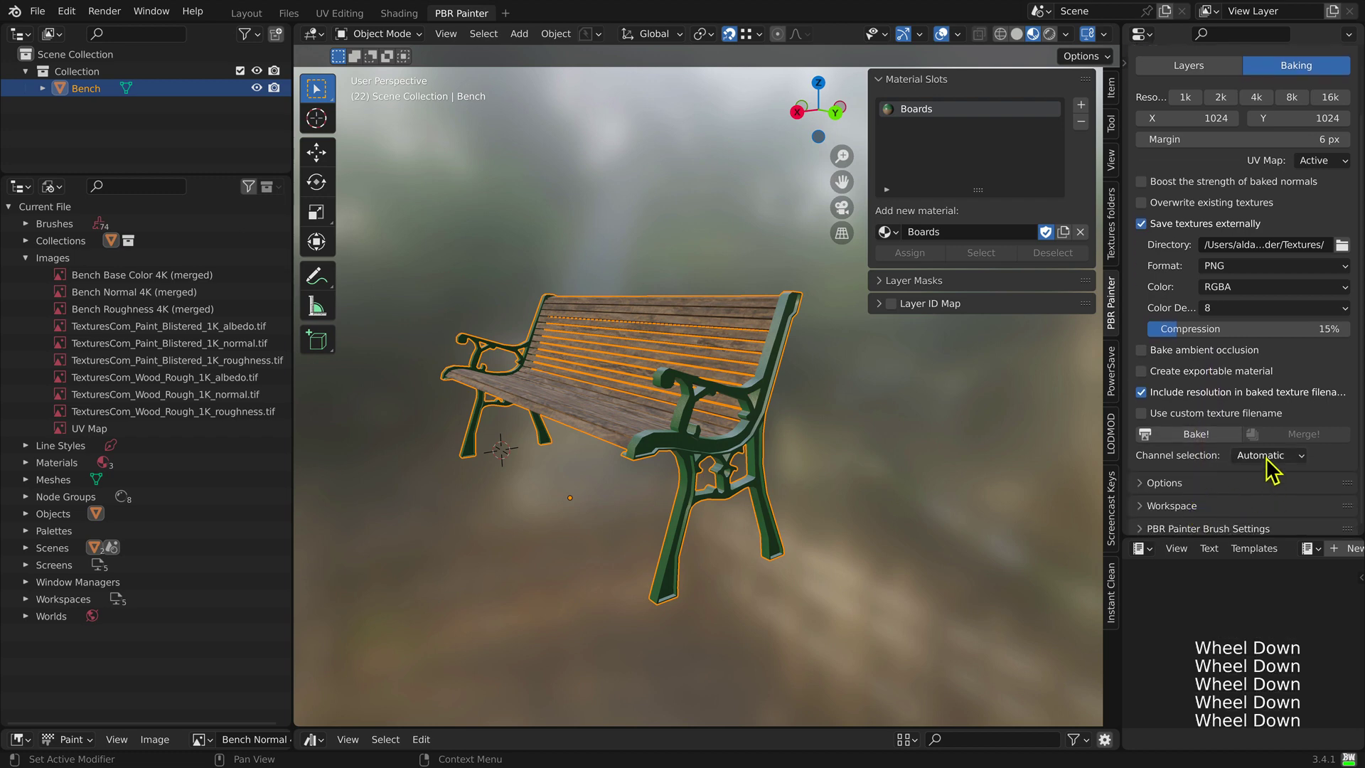
pyautogui.click(1267, 457)
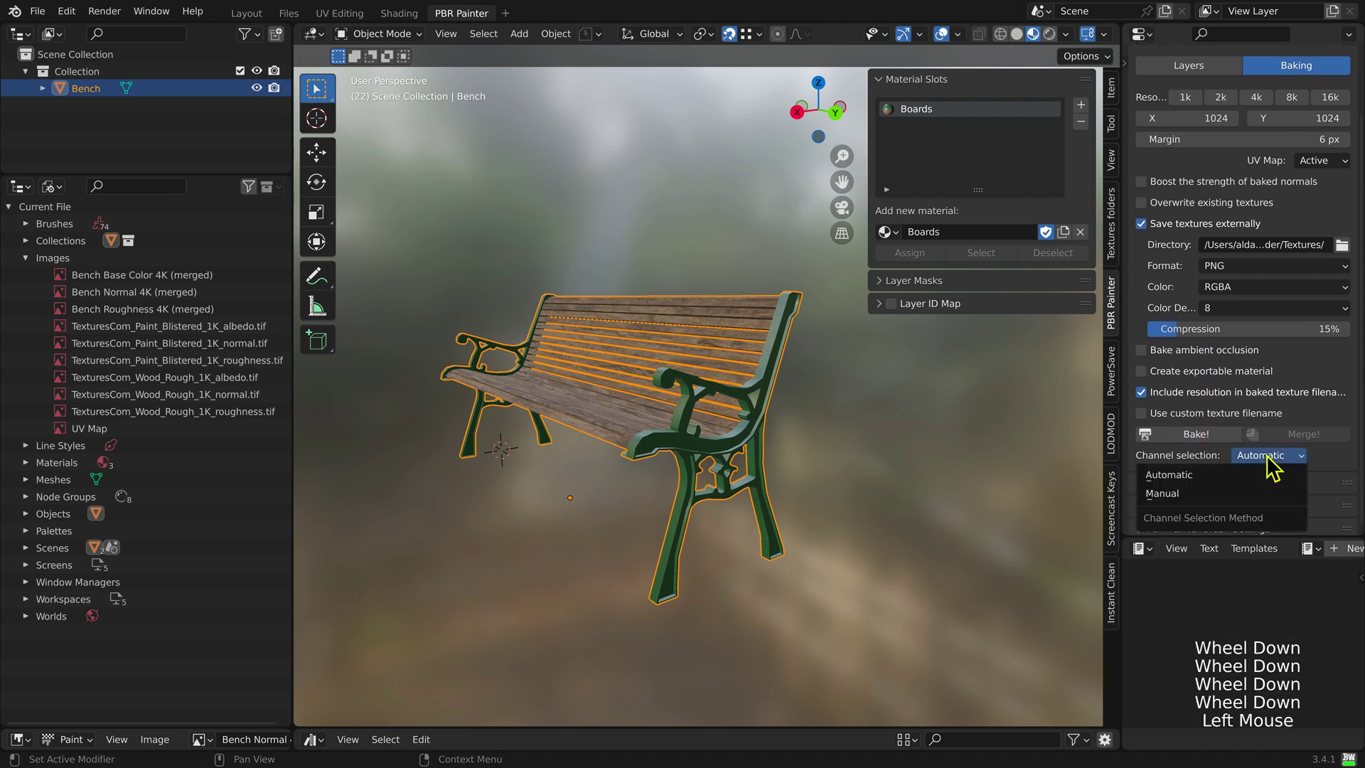
pyautogui.click(1174, 493)
pyautogui.scroll(-2, 1180, 494)
pyautogui.scroll(-2, 1184, 494)
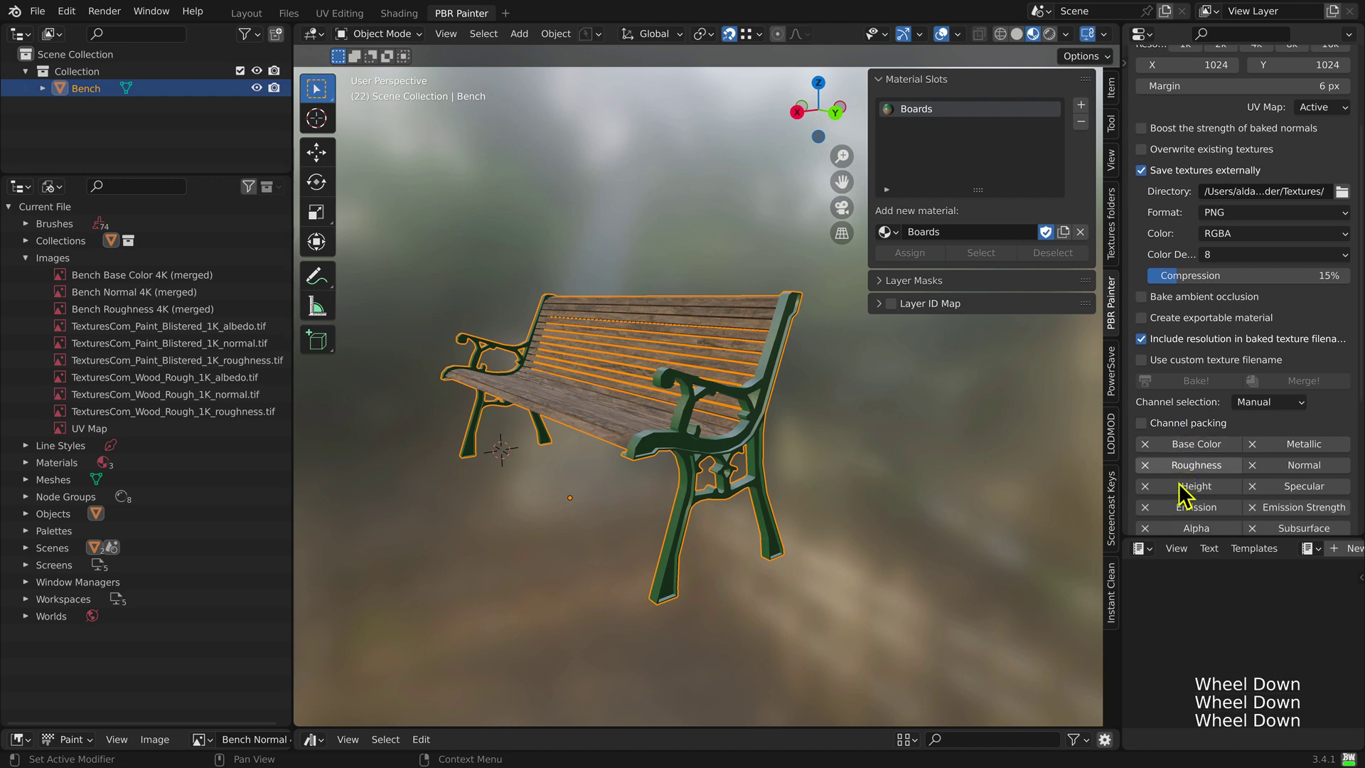
pyautogui.click(1194, 435)
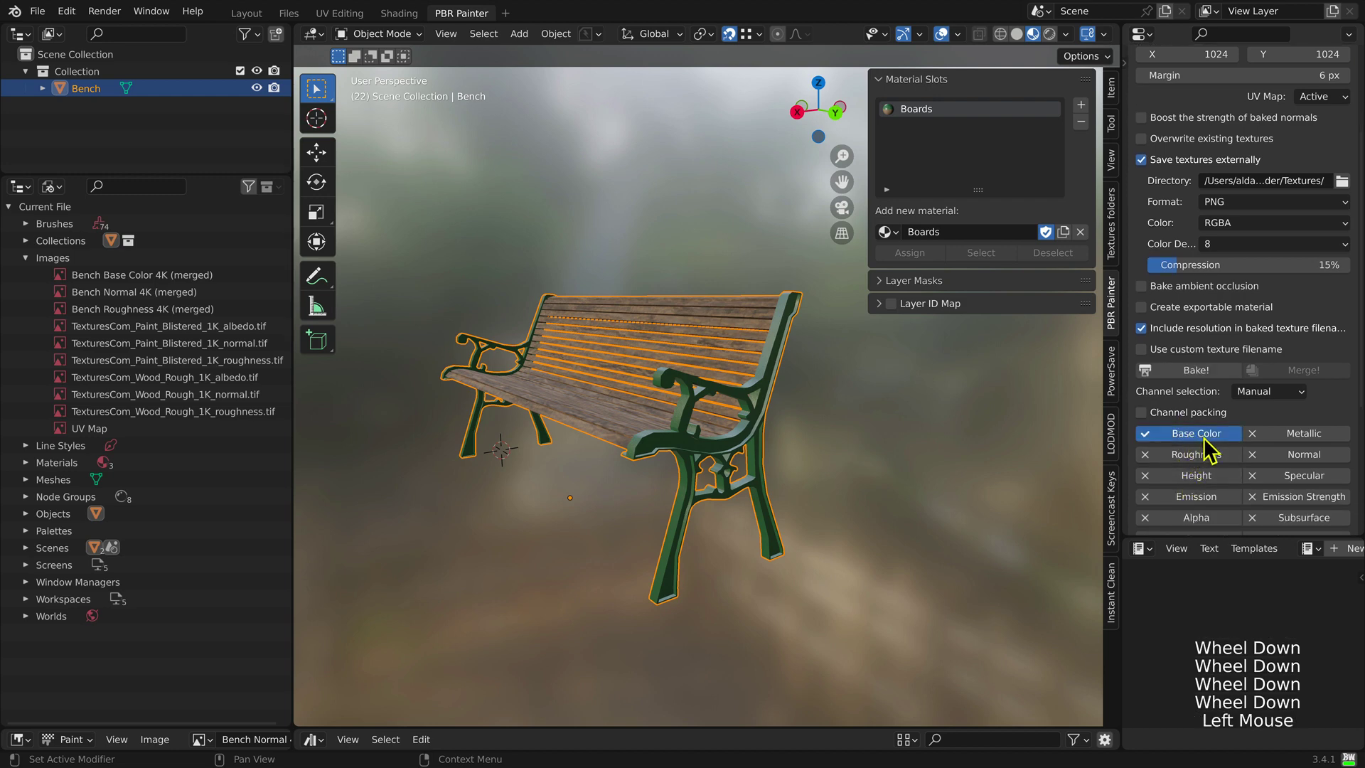
pyautogui.click(1290, 456)
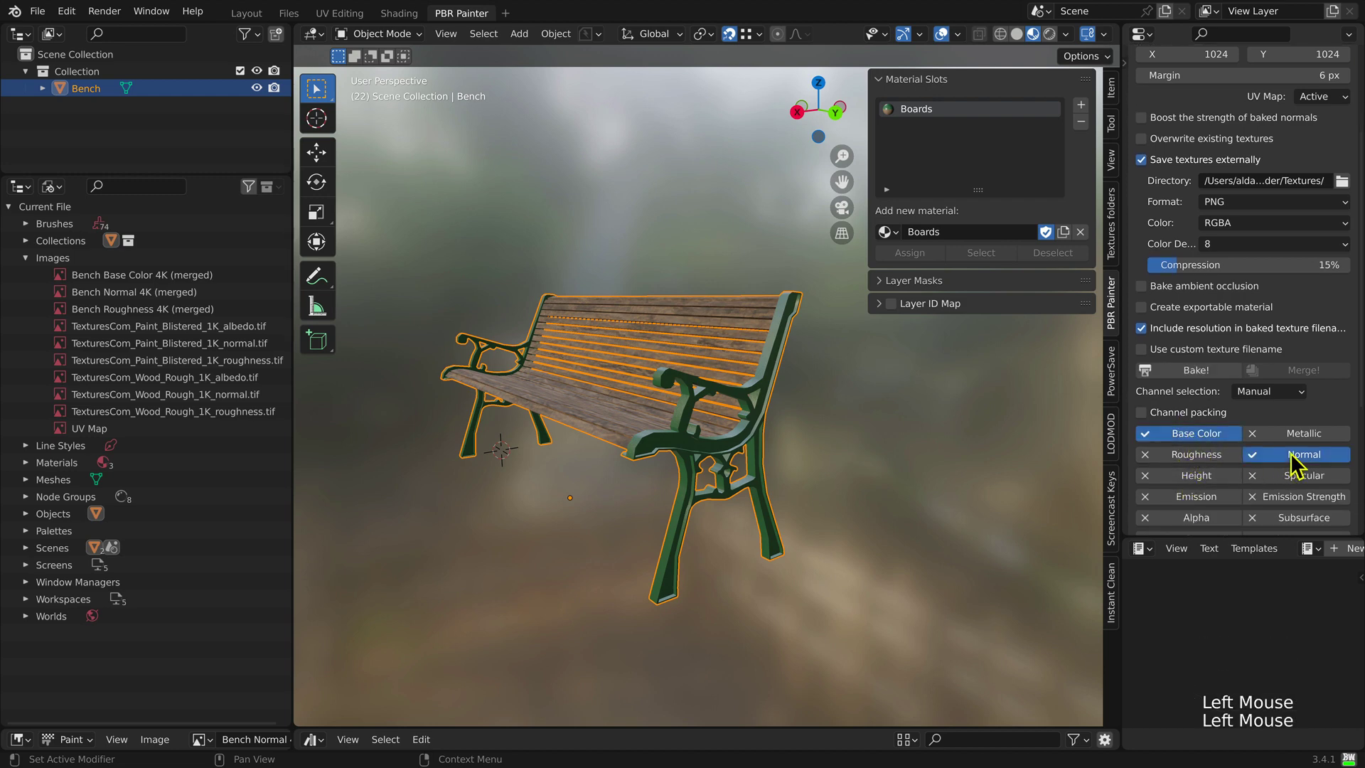
pyautogui.click(1189, 371)
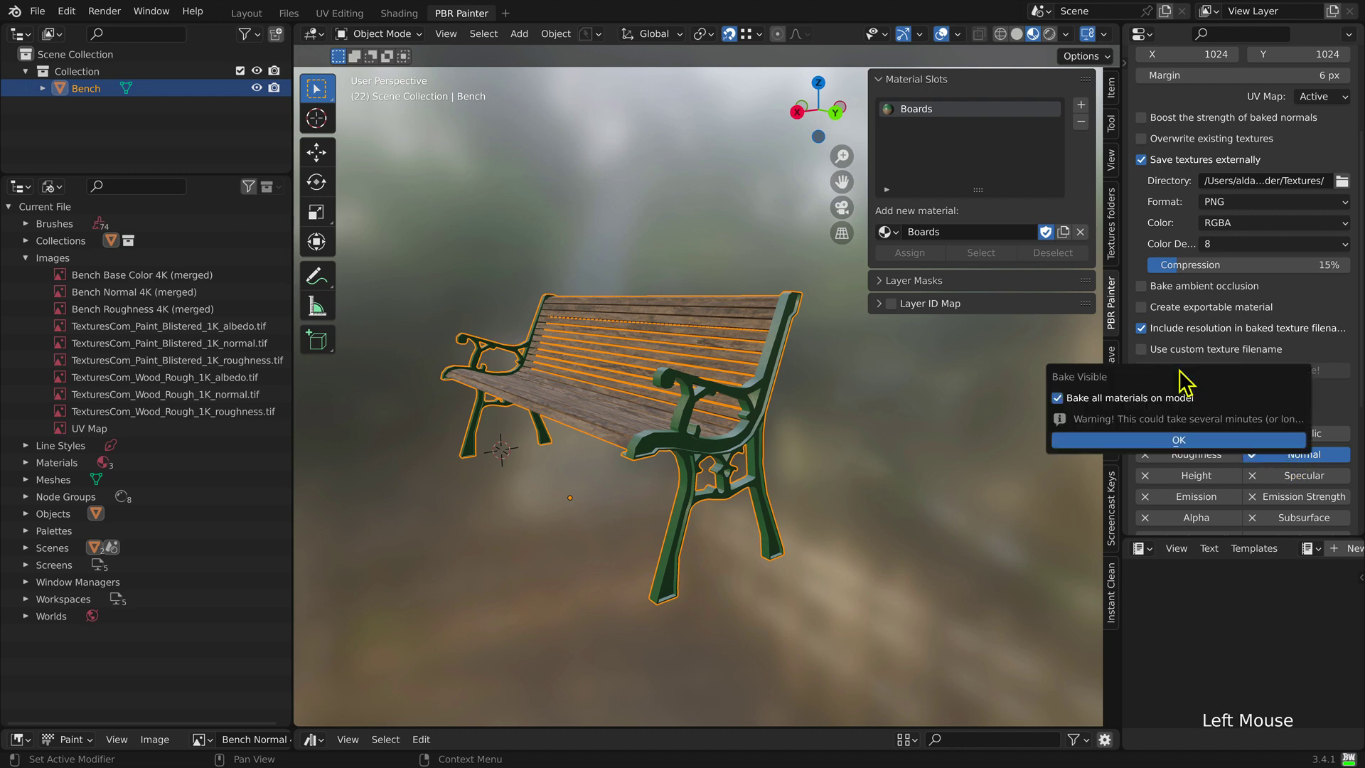
pyautogui.click(1136, 441)
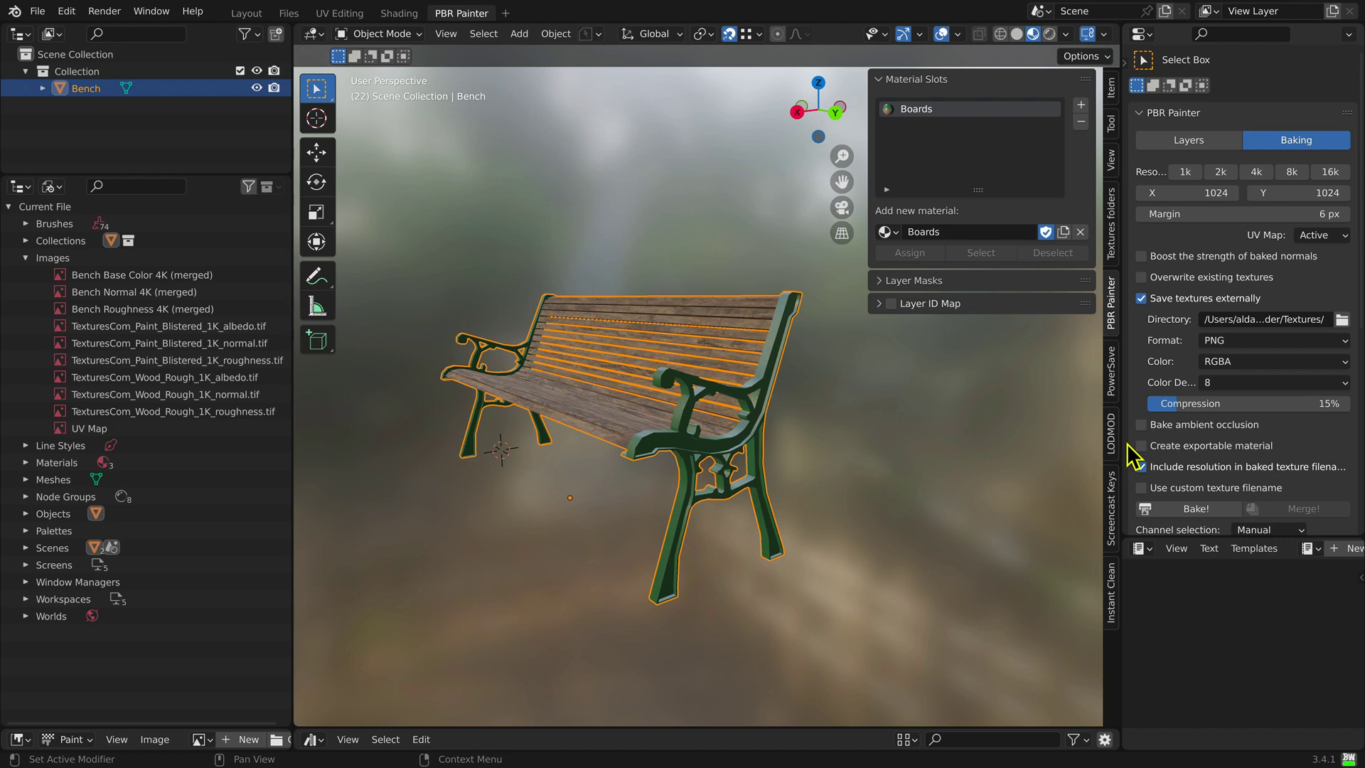
# Step: Change the external texture format to OpenEXR, enable channel packing and add a channel-packed image
pyautogui.click(1319, 344)
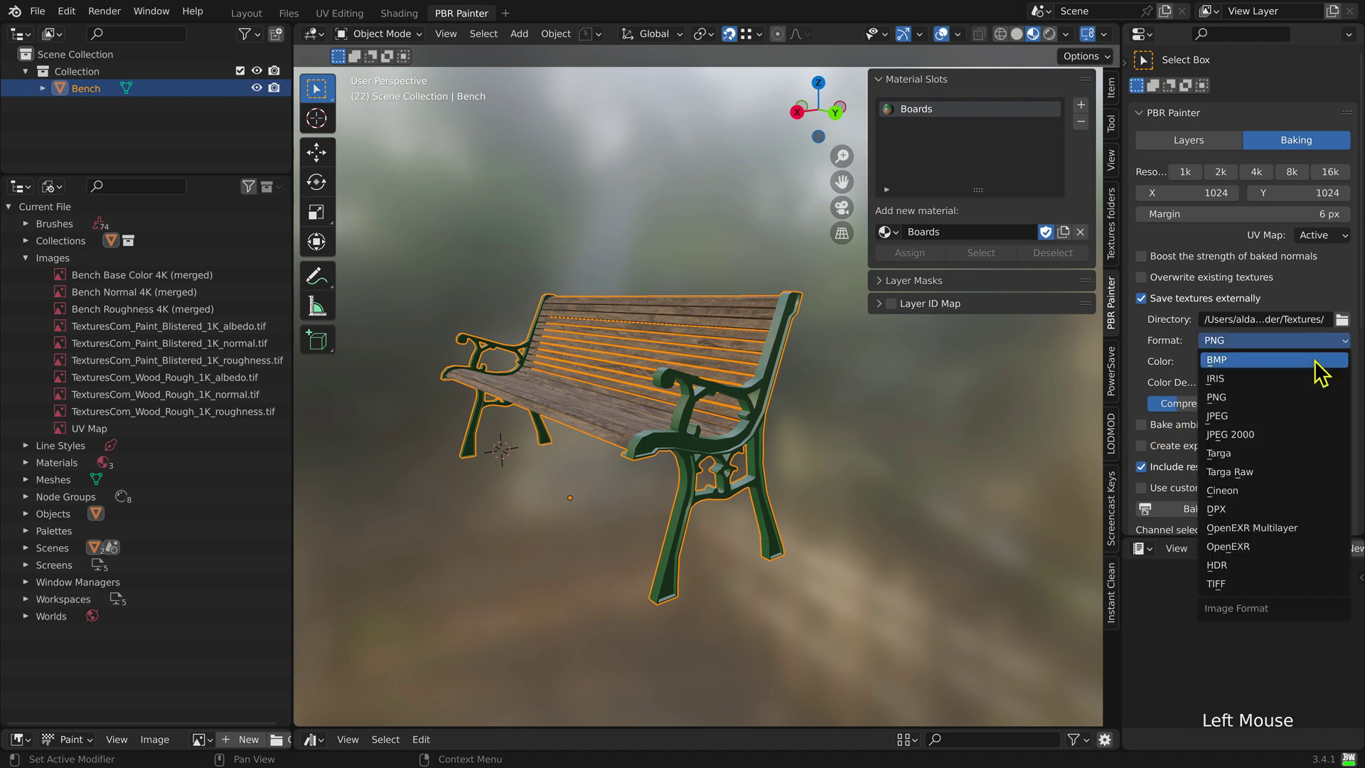
pyautogui.click(1312, 547)
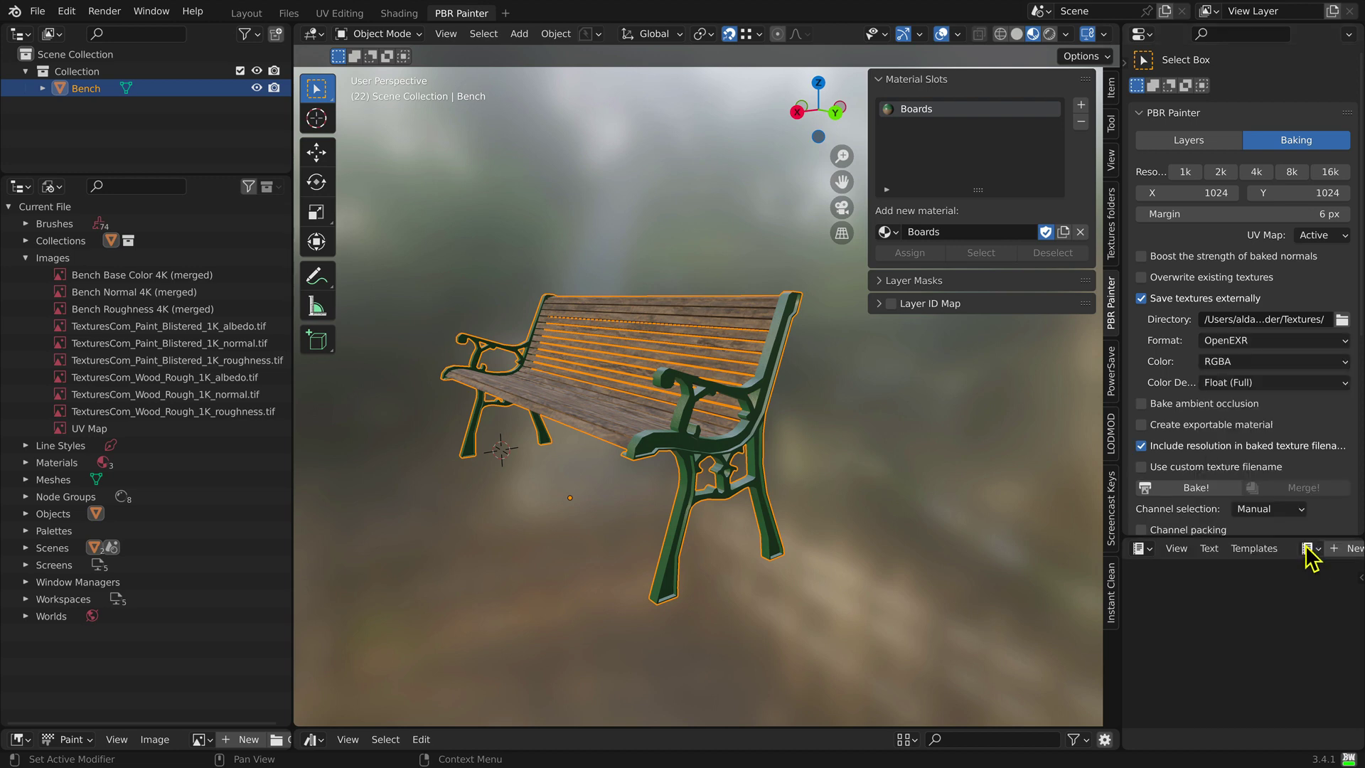
pyautogui.scroll(-5, 1246, 430)
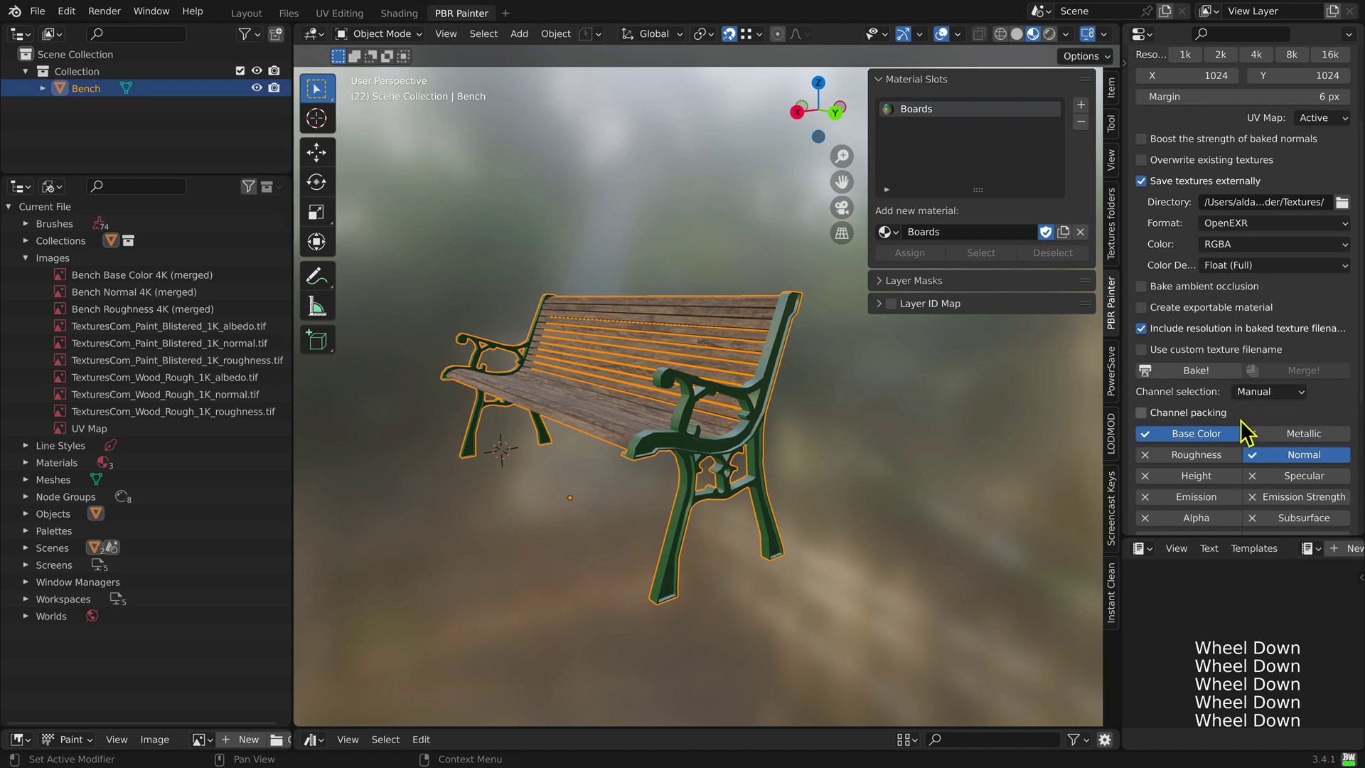
pyautogui.click(1142, 413)
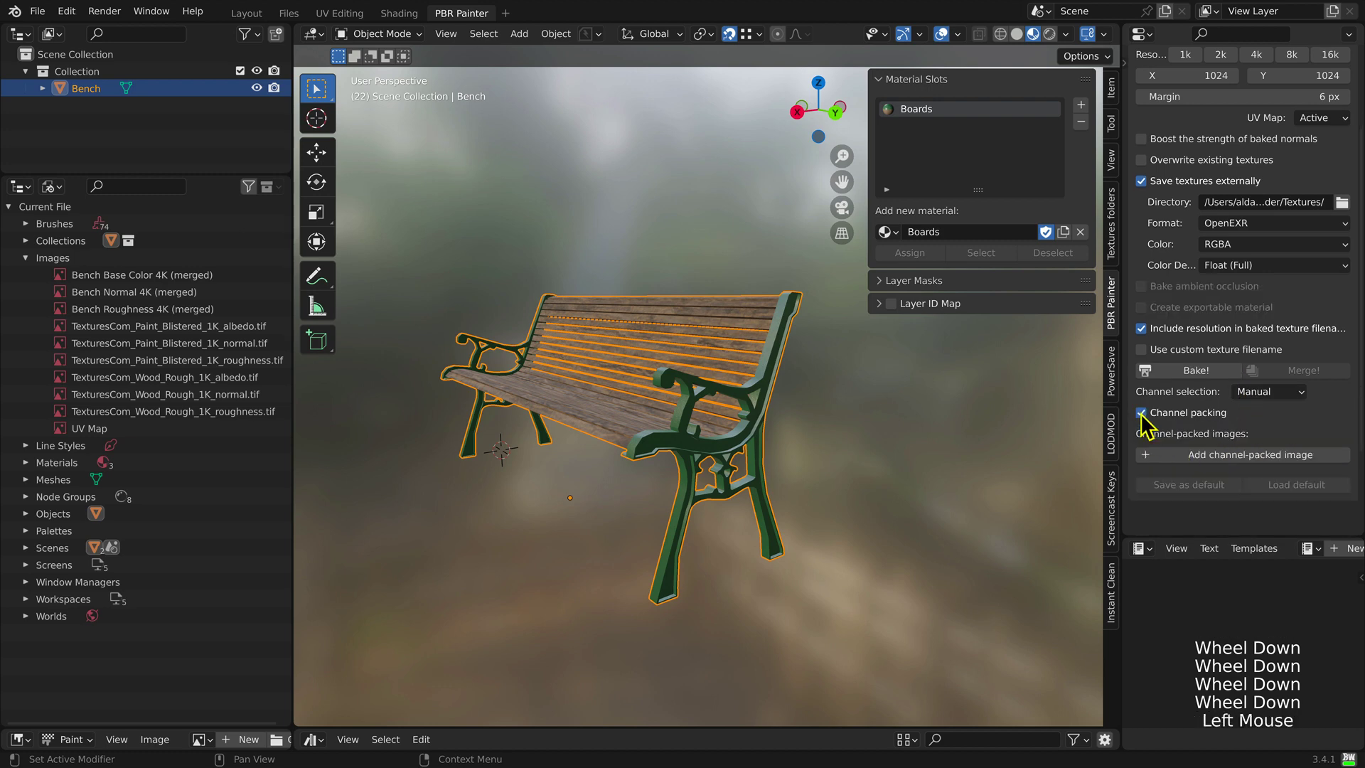
pyautogui.click(1159, 454)
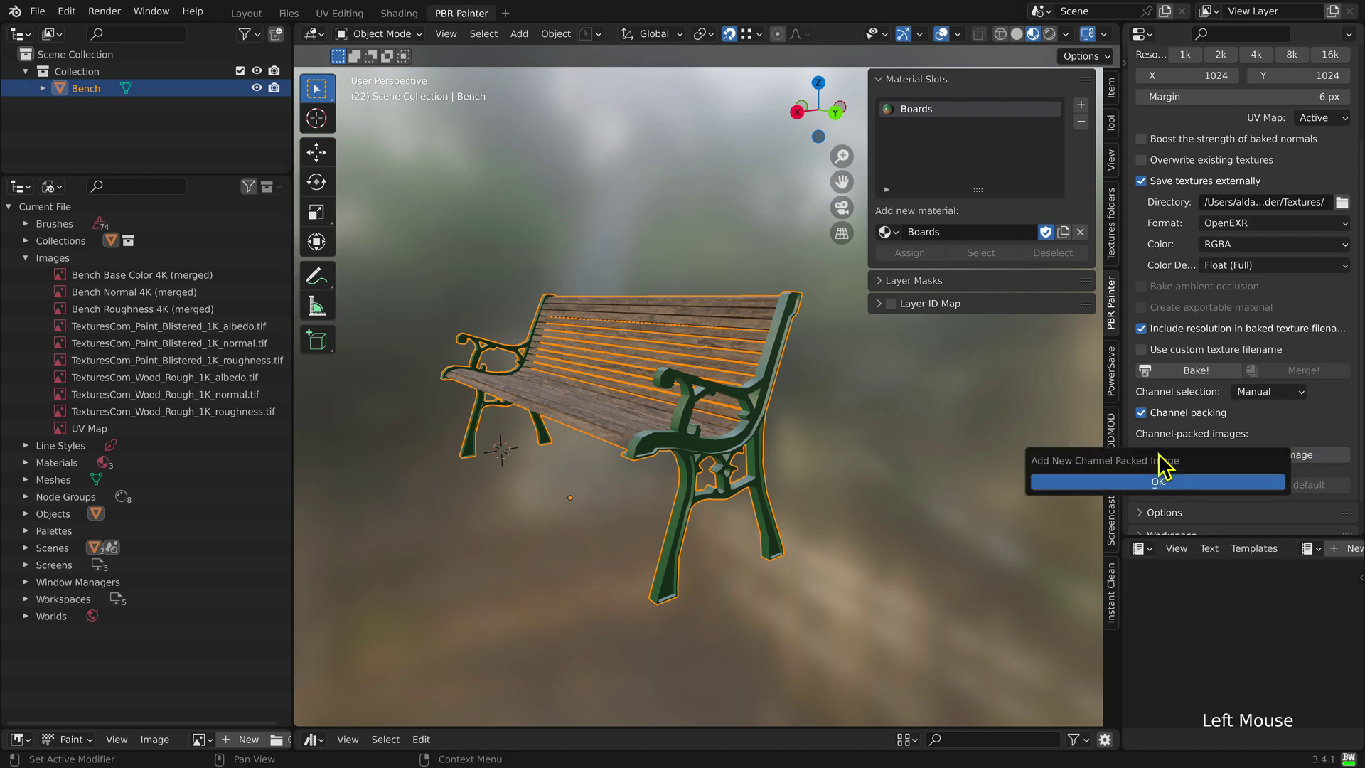
pyautogui.click(1107, 482)
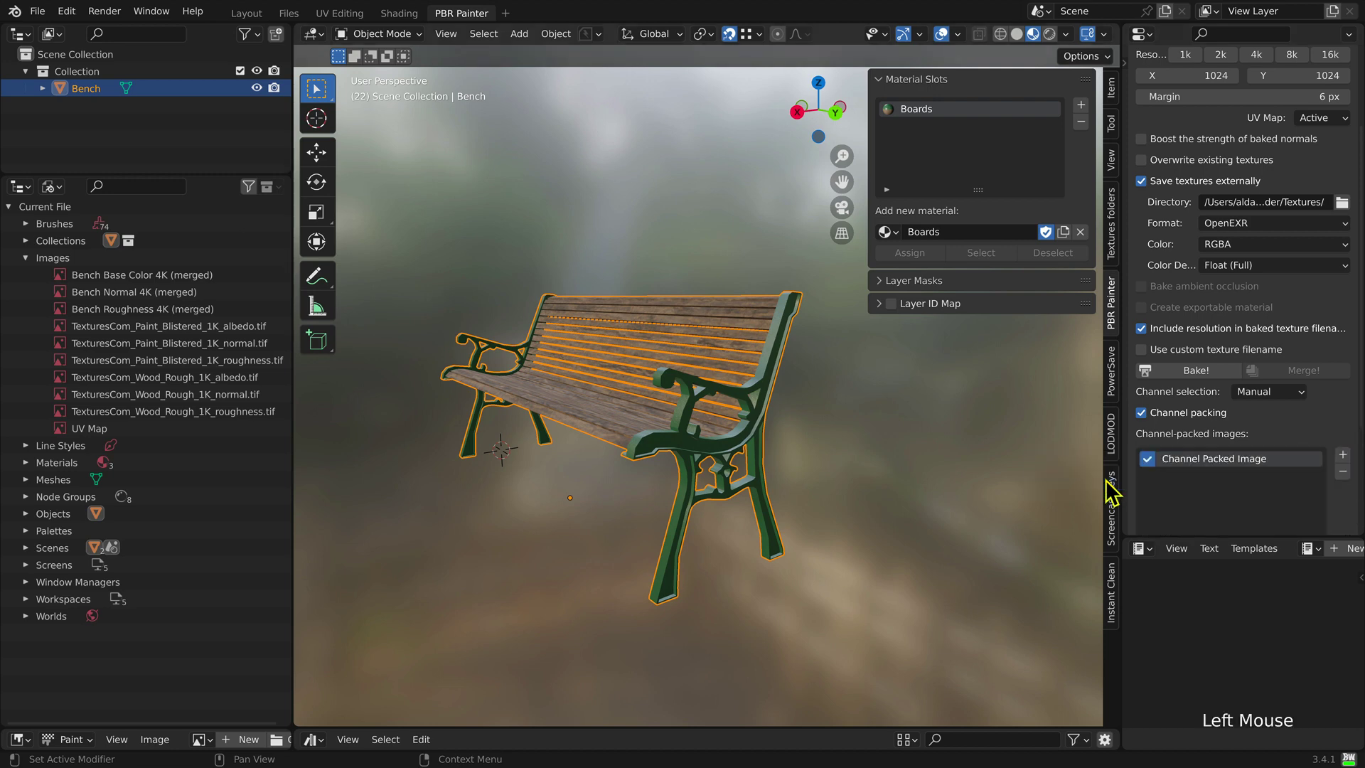
# Step: Pack individual RGB channels with Roughness in green, Ambient Occlusion in blue and Metallic in alpha, and bake all materials on the bench
pyautogui.scroll(-4, 1210, 486)
pyautogui.scroll(-2, 1211, 486)
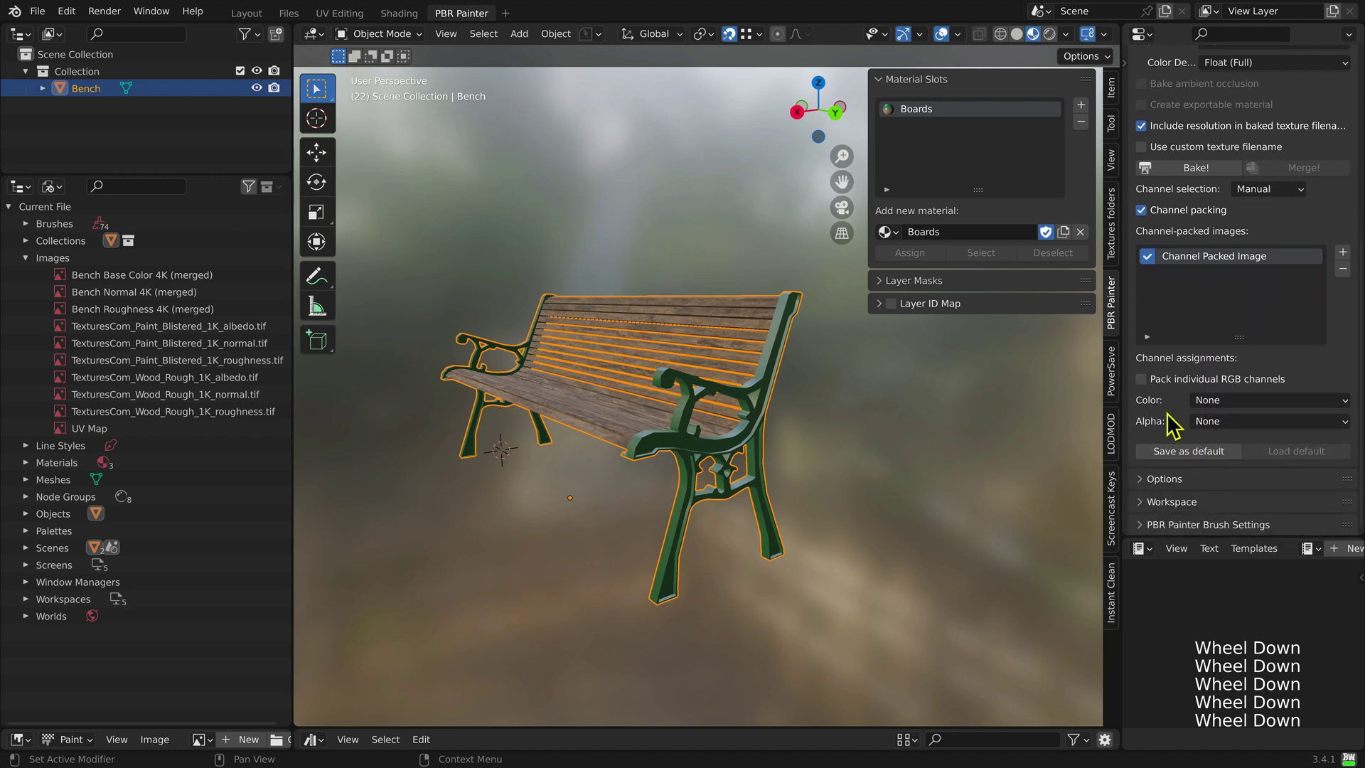
pyautogui.click(1141, 379)
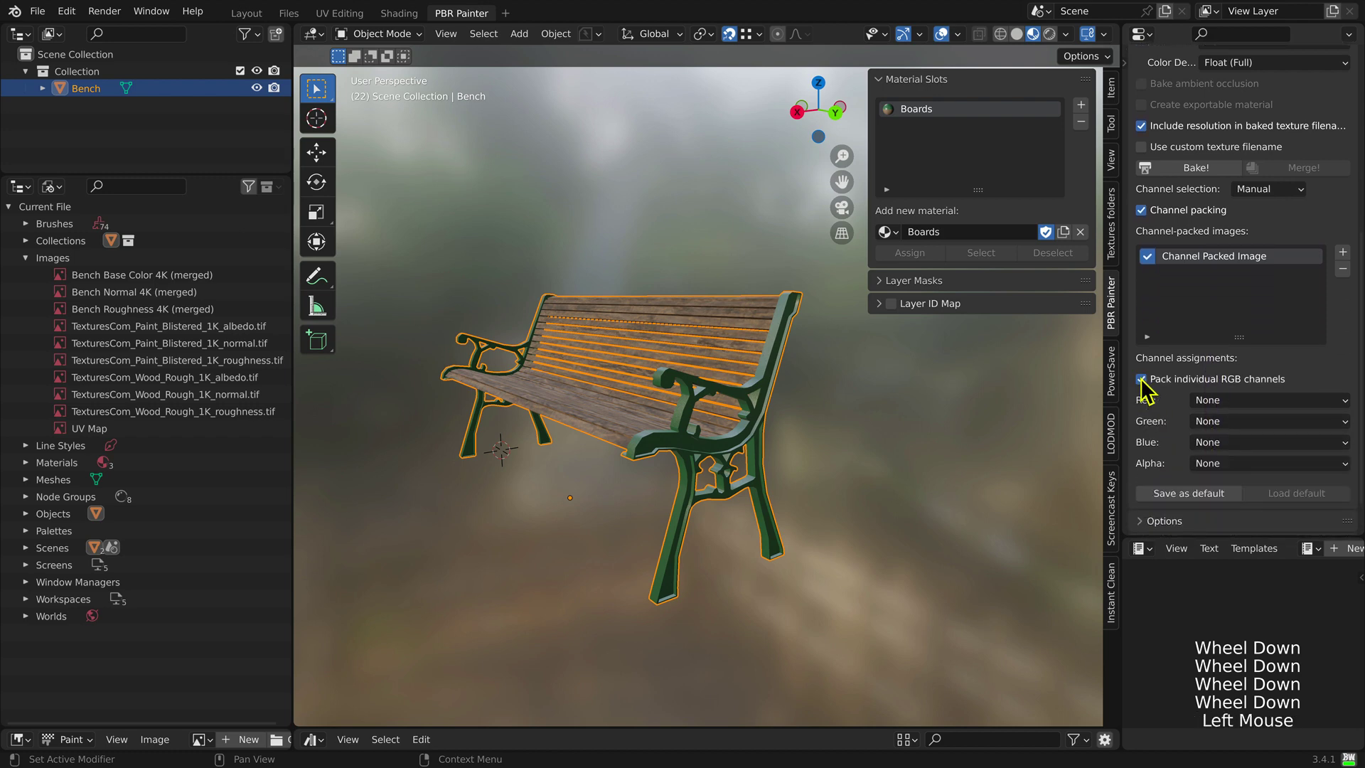
pyautogui.click(1286, 421)
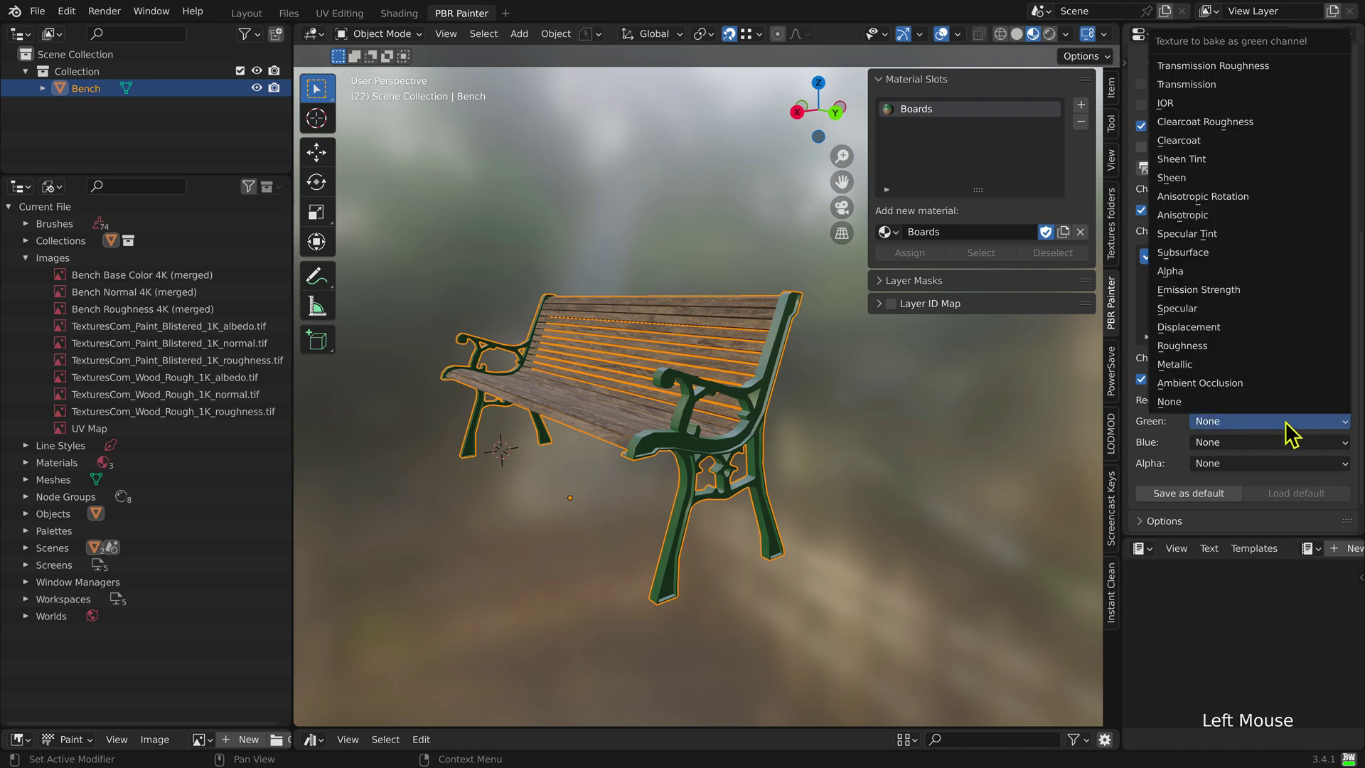
pyautogui.click(1260, 348)
pyautogui.click(1251, 443)
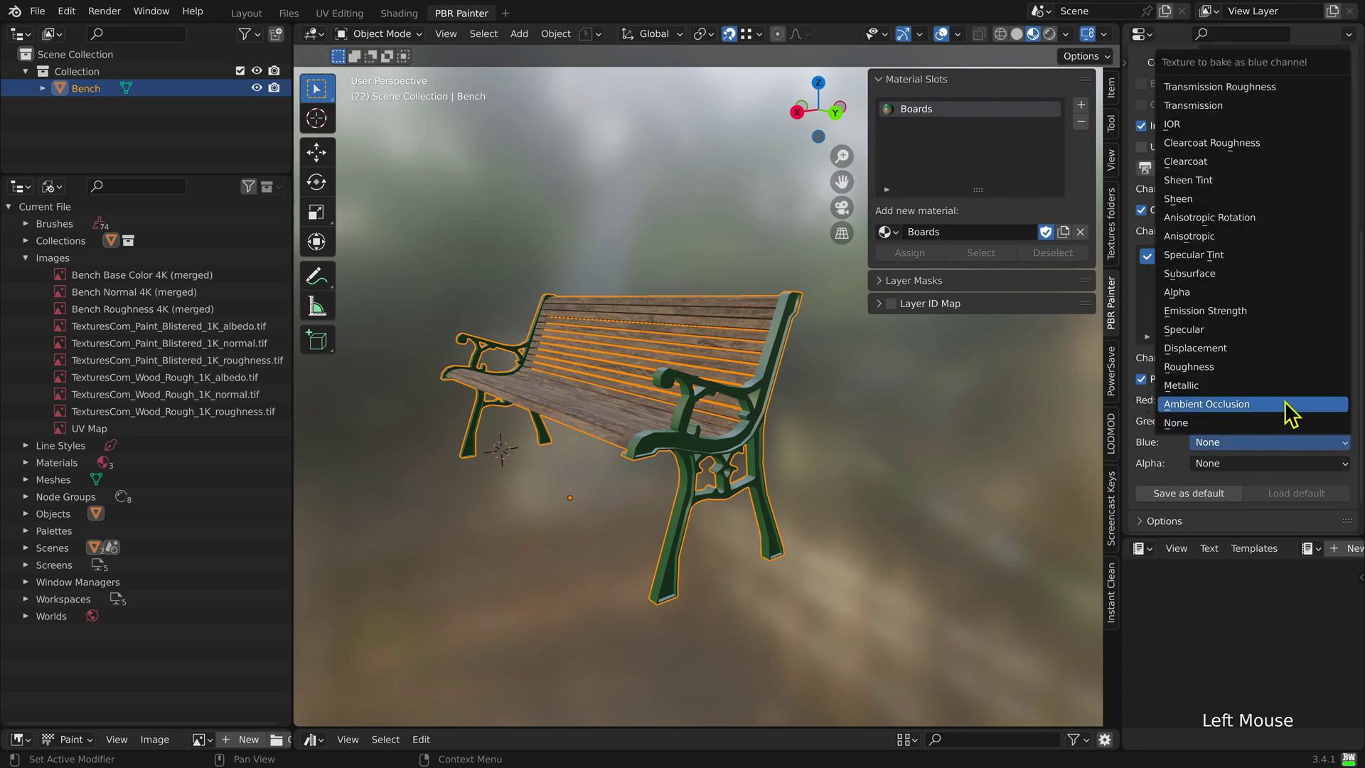
pyautogui.click(1286, 403)
pyautogui.click(1260, 464)
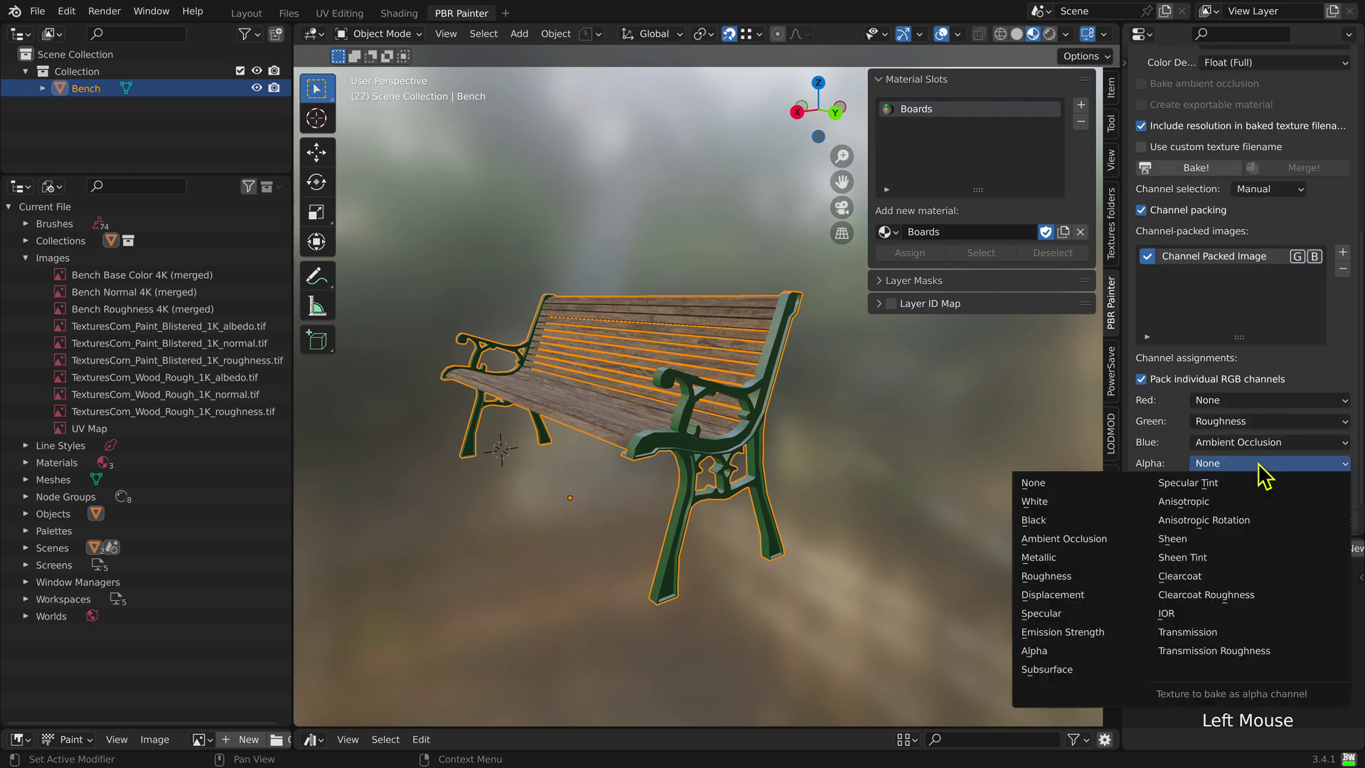
pyautogui.click(1125, 558)
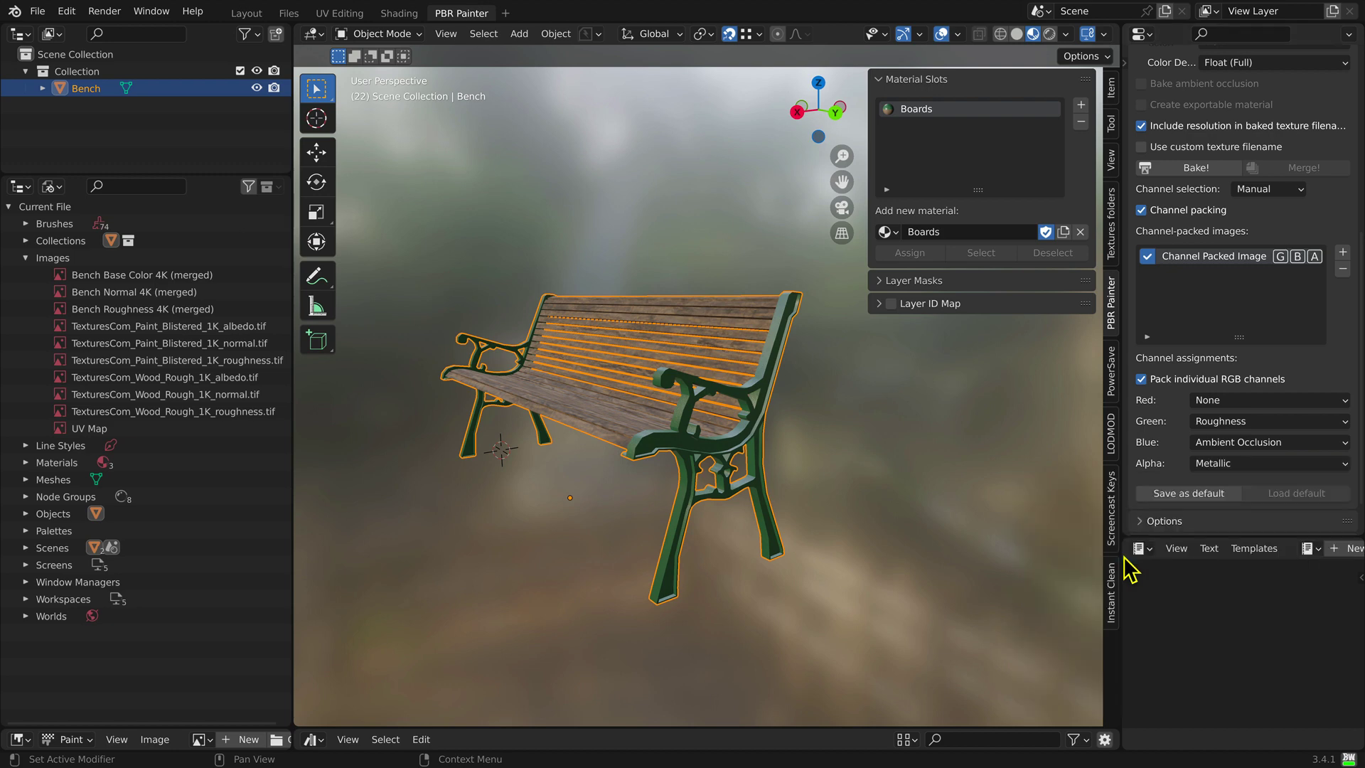
pyautogui.click(1197, 171)
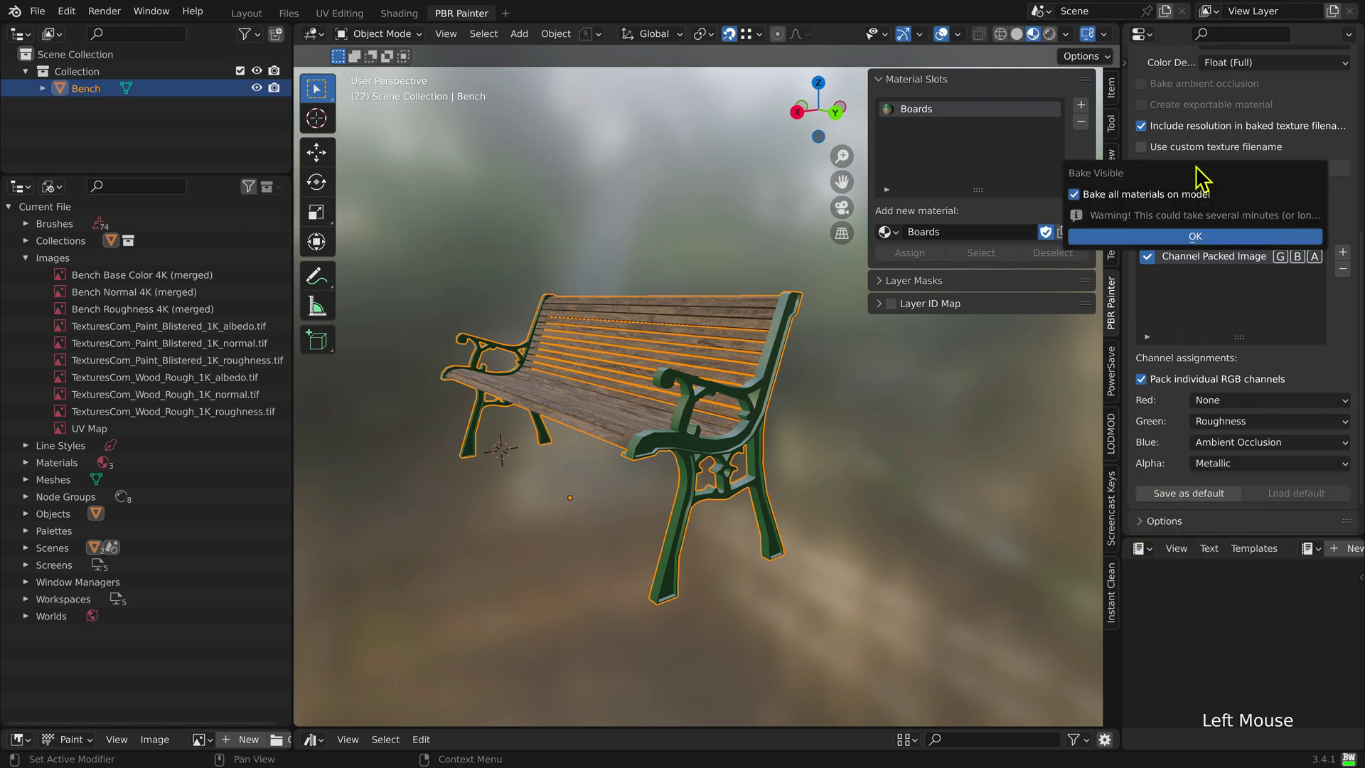
pyautogui.click(1146, 235)
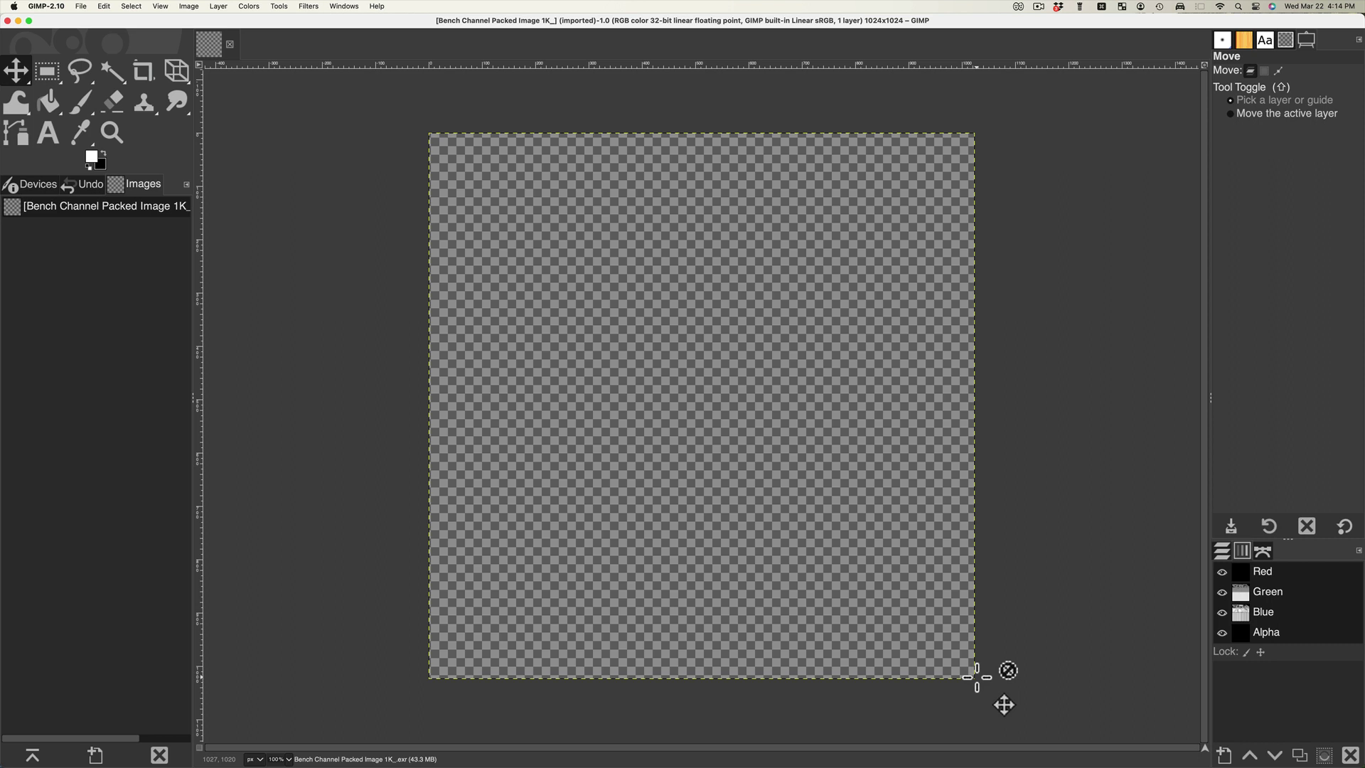
# Step: Export the packed image to the Desktop as parameters with the PNG image file type
pyautogui.click(82, 7)
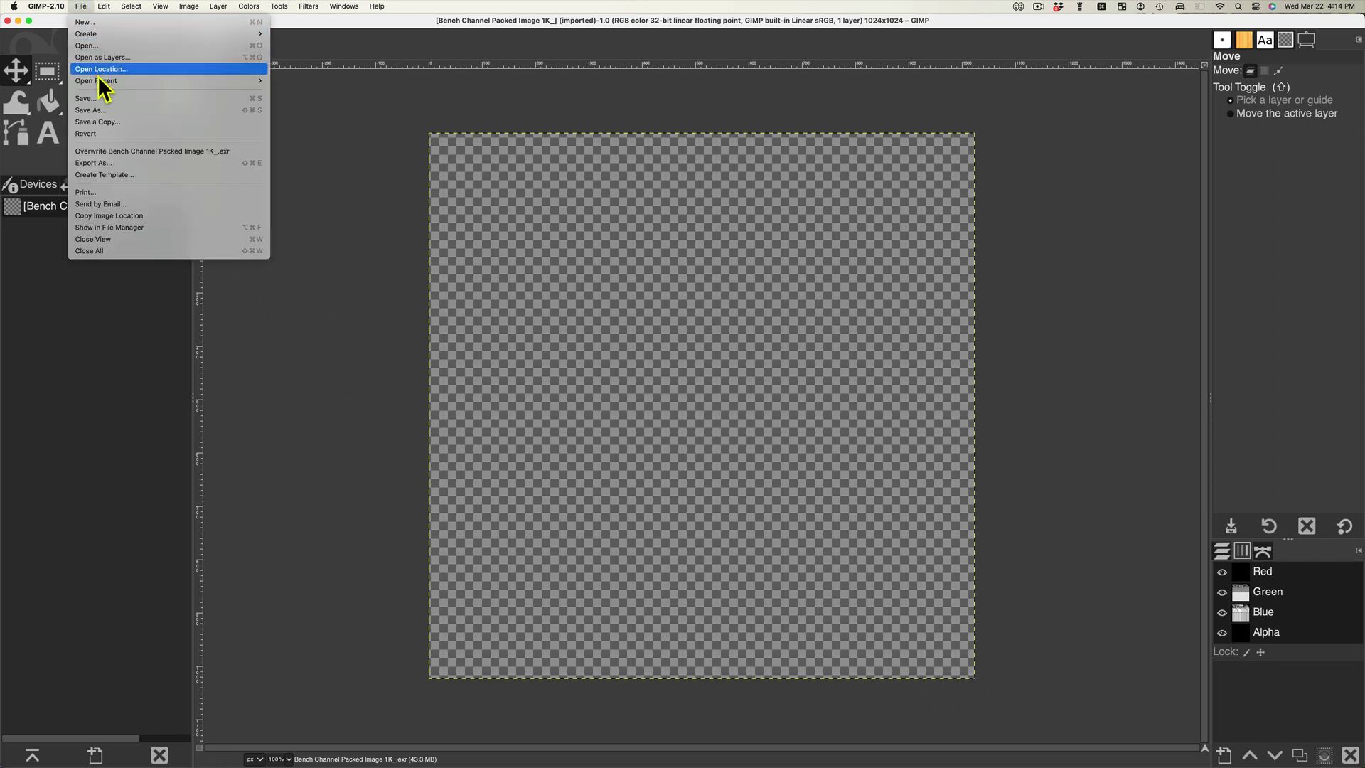
pyautogui.click(171, 165)
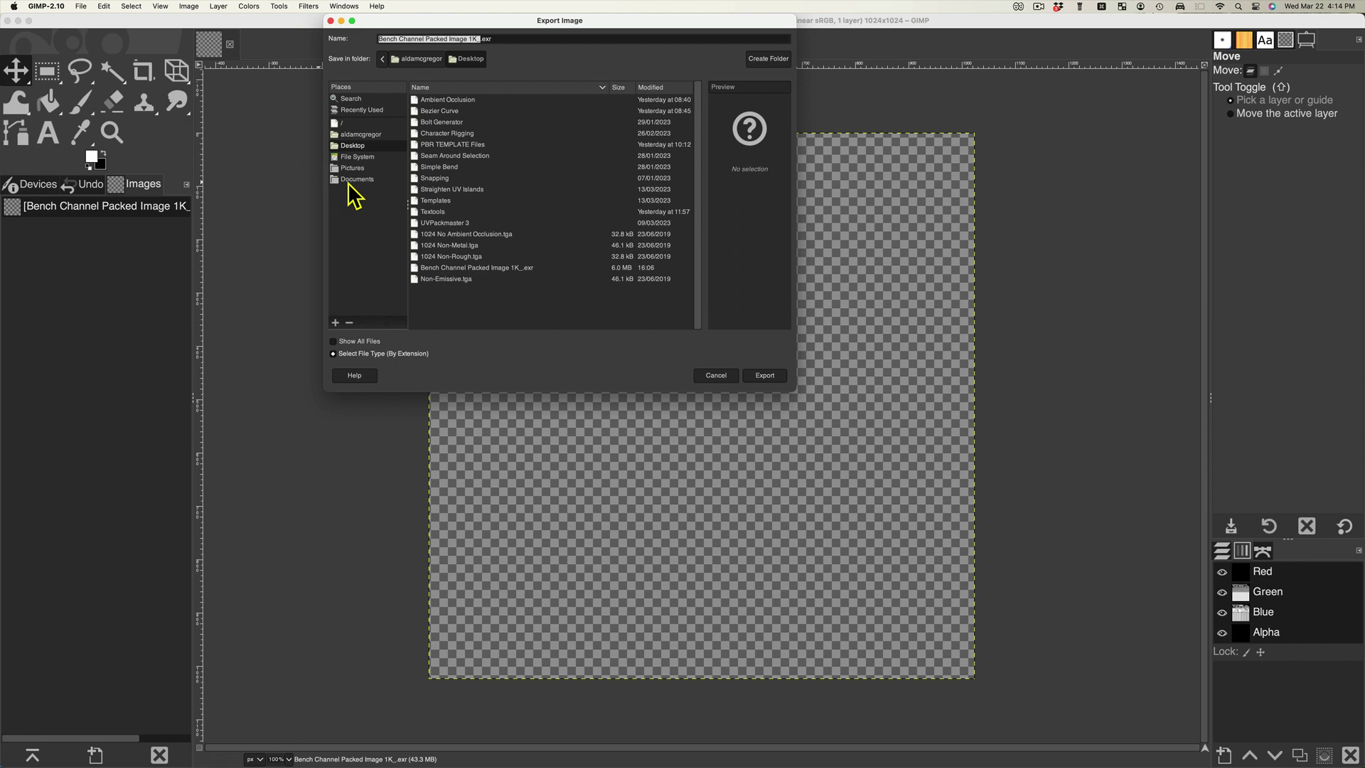
pyautogui.write('parameters')
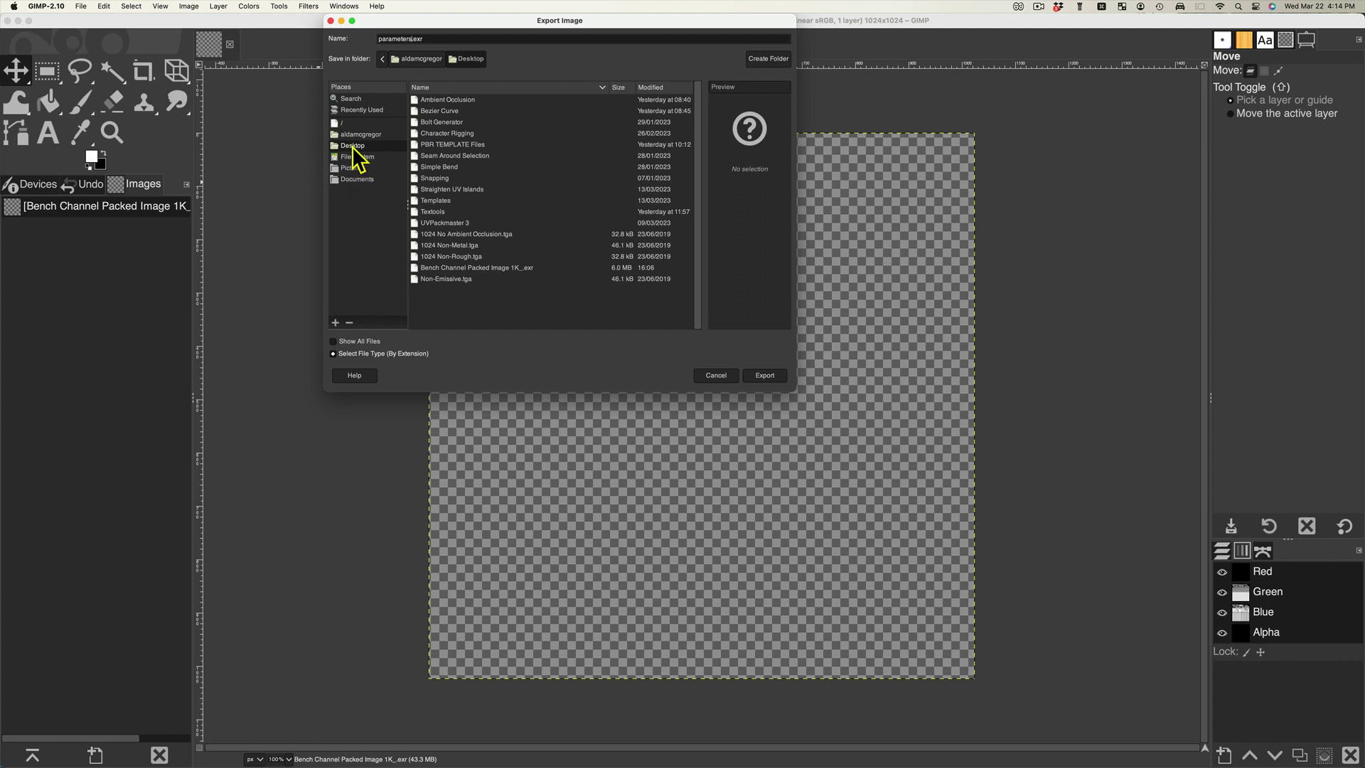
pyautogui.click(421, 353)
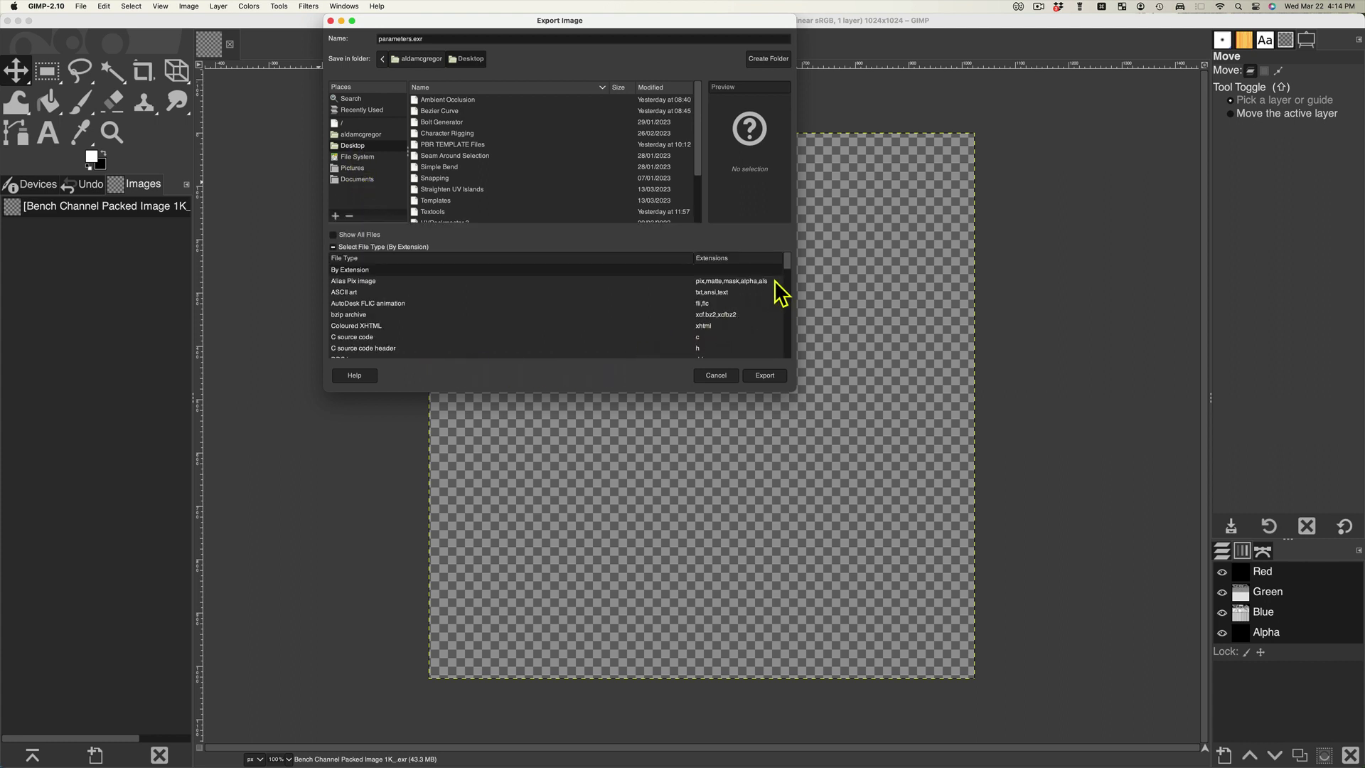
pyautogui.scroll(-3, 790, 278)
pyautogui.moveTo(790, 278); pyautogui.dragTo(785, 325)
pyautogui.click(704, 321)
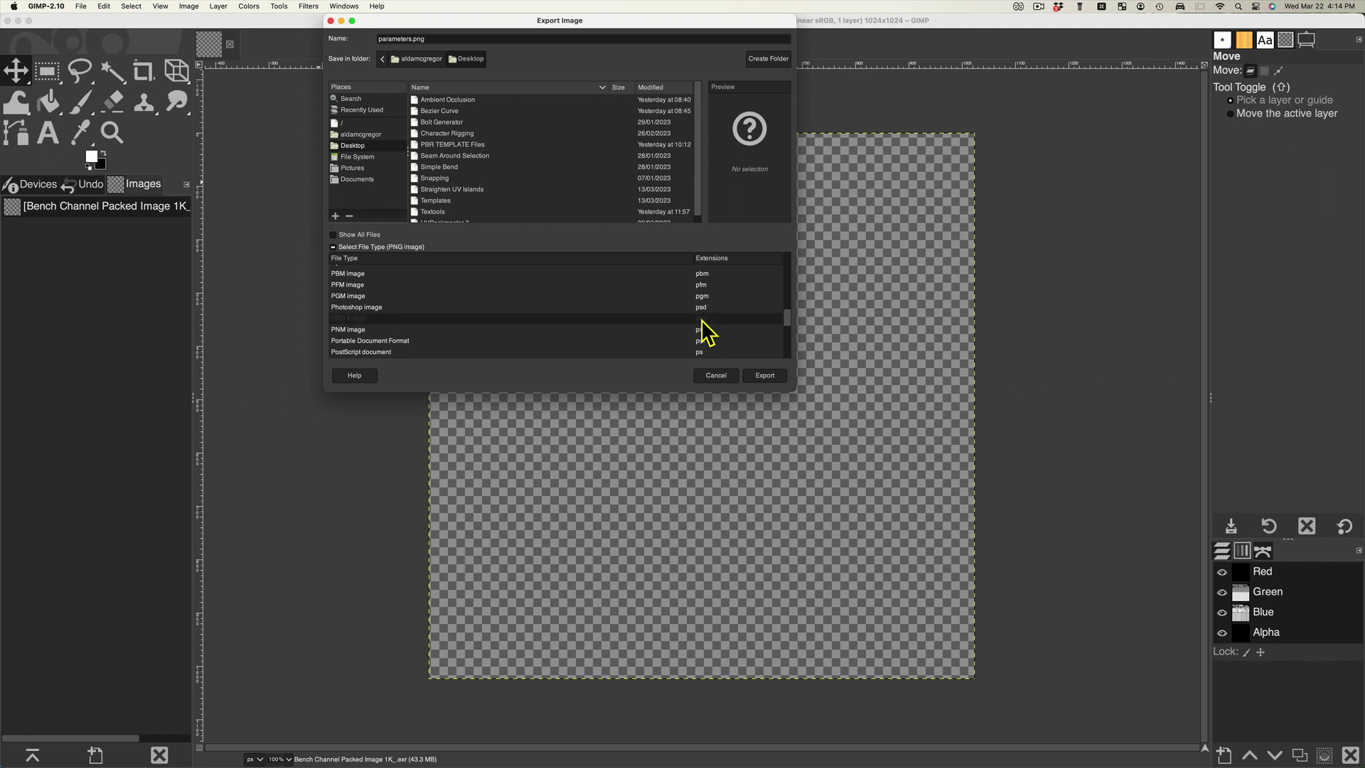
pyautogui.click(762, 377)
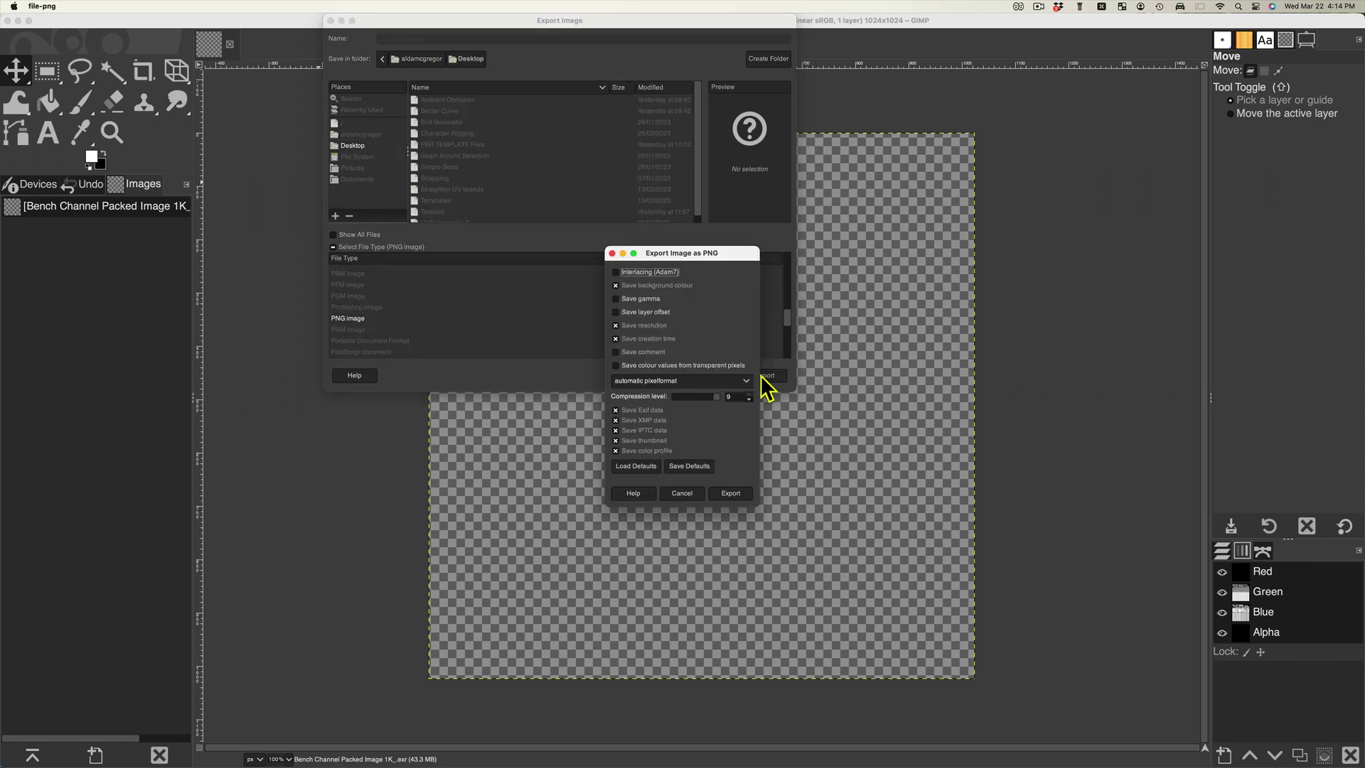
# Step: Enable saving colour values from transparent pixels, set the pixel format to 16bpc RGBA and complete the PNG export
pyautogui.click(617, 365)
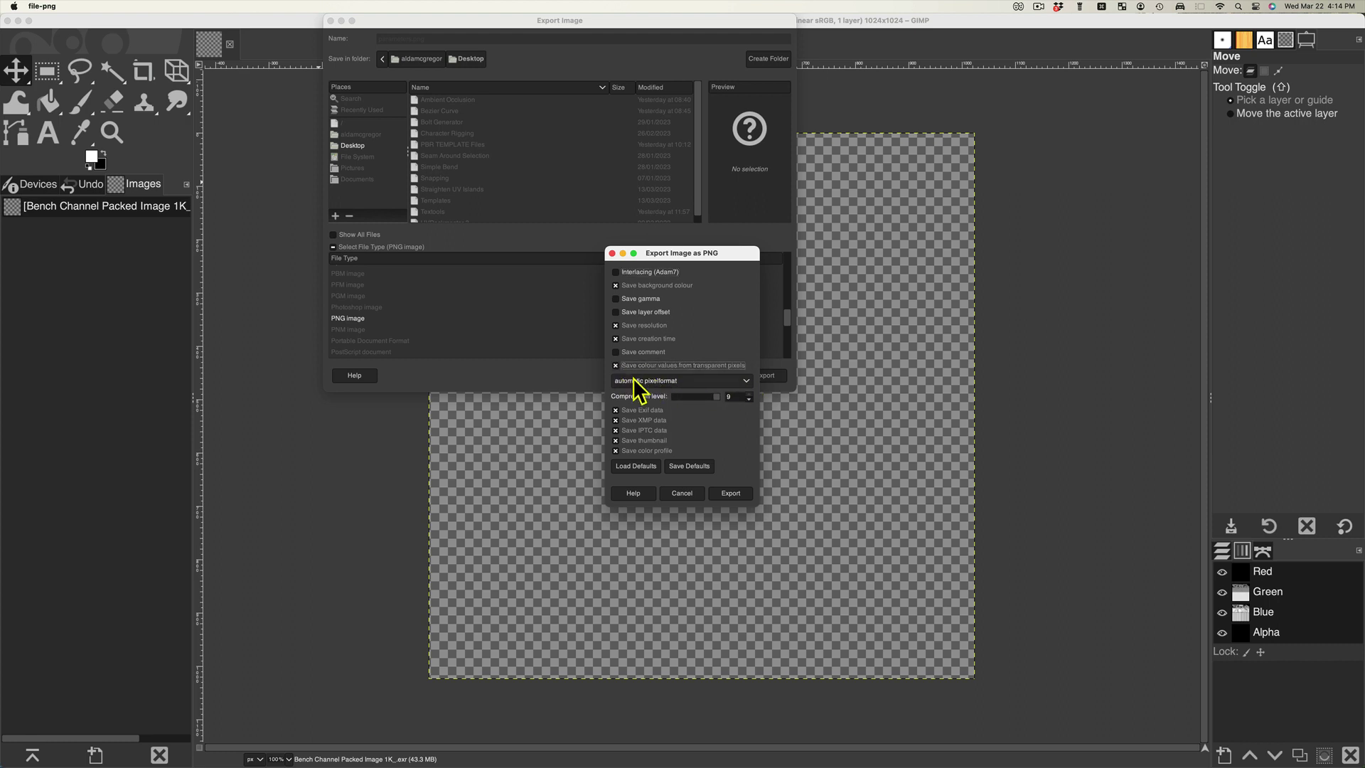
pyautogui.click(665, 381)
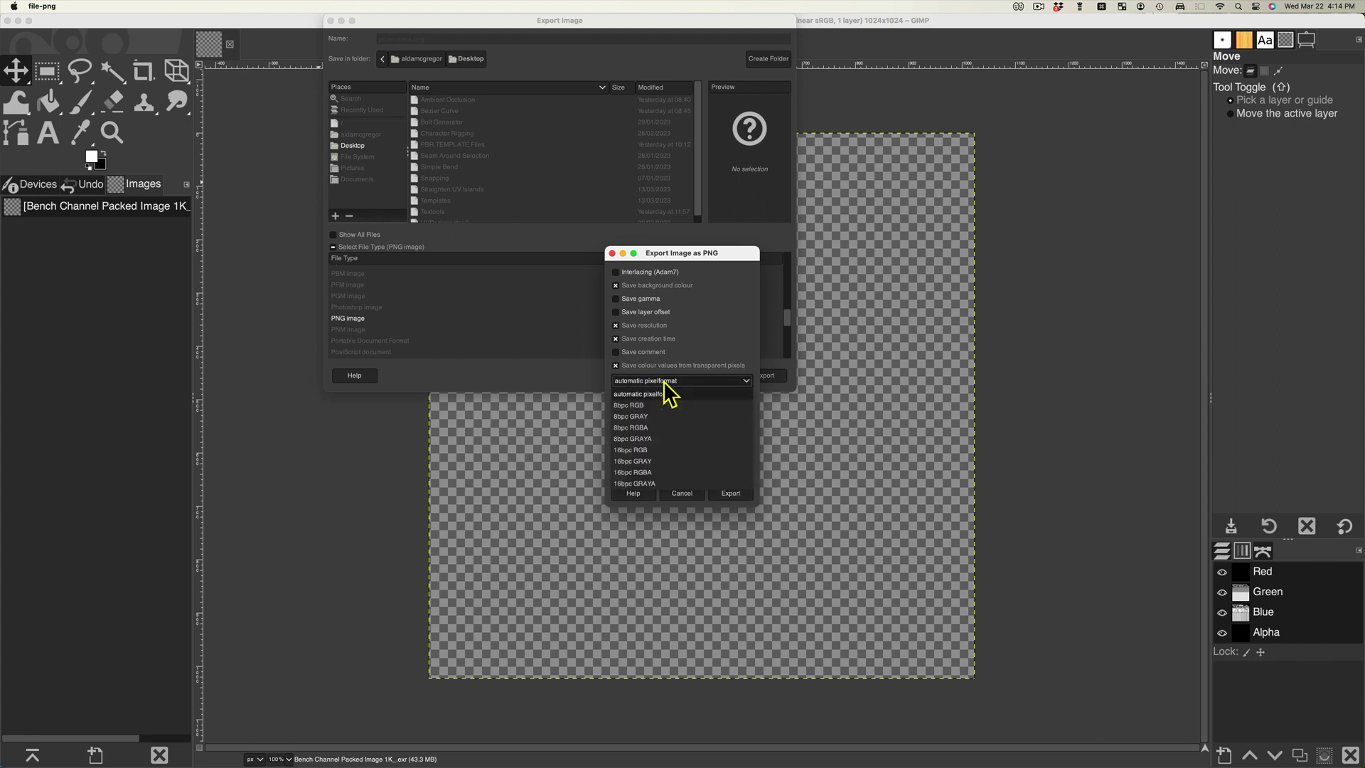
pyautogui.click(672, 472)
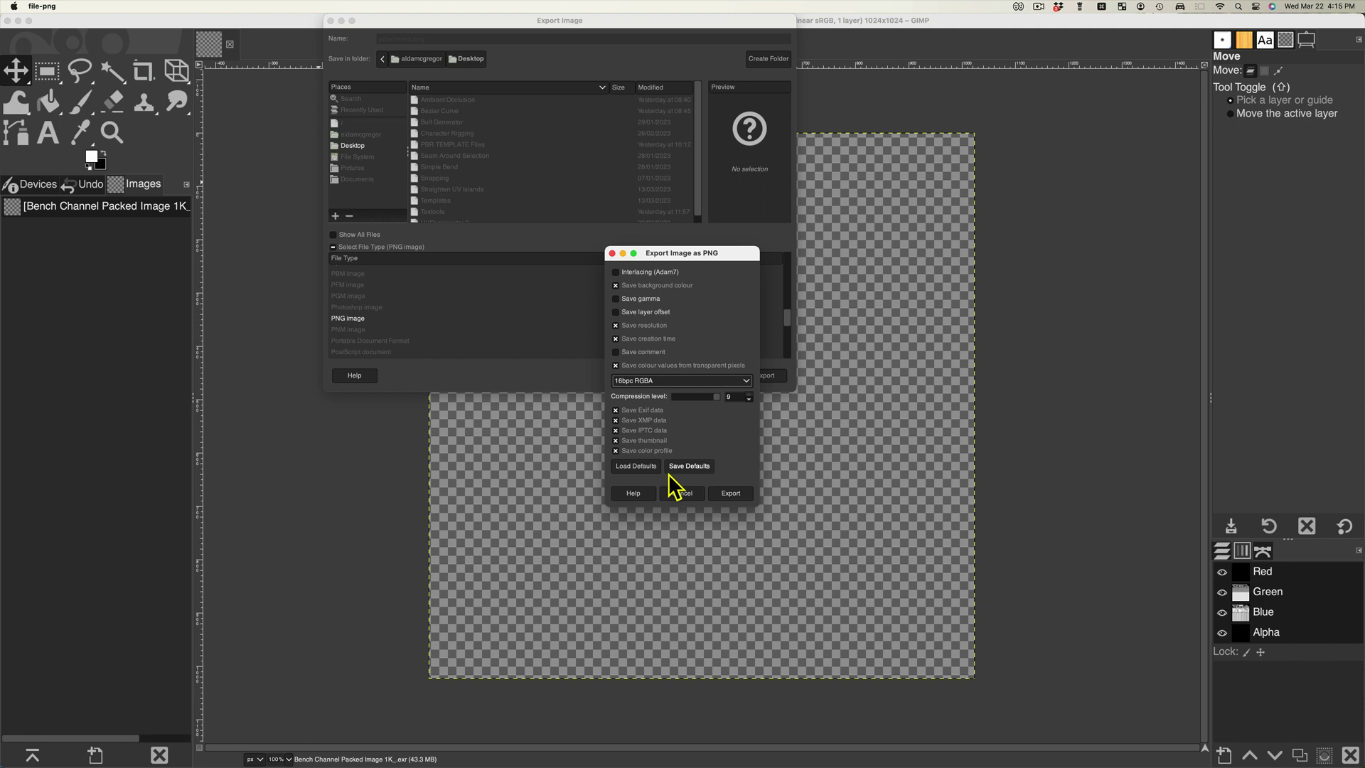
pyautogui.click(728, 493)
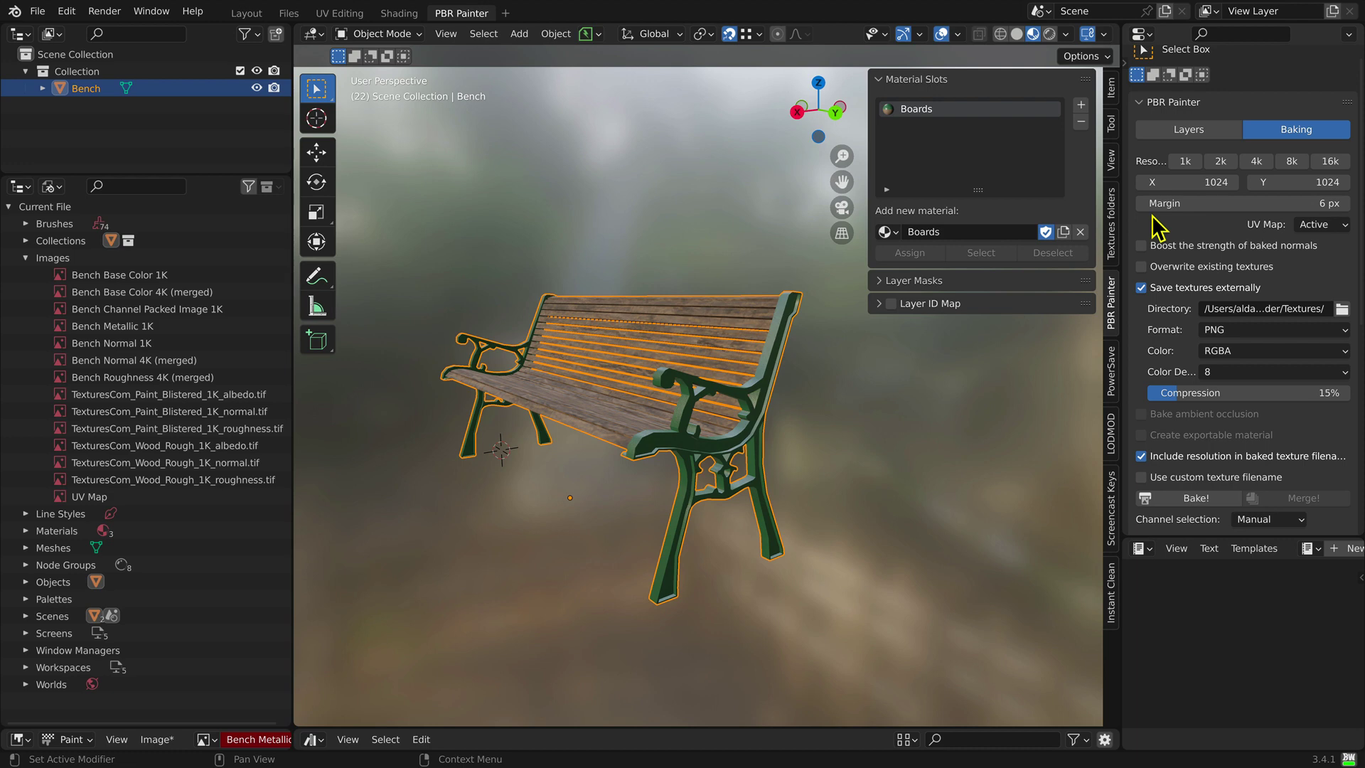
# Step: In Blender, turn off channel packing and external texture saving, and enable the Base Color, Roughness and Normal channels for baking
pyautogui.scroll(-5, 1177, 381)
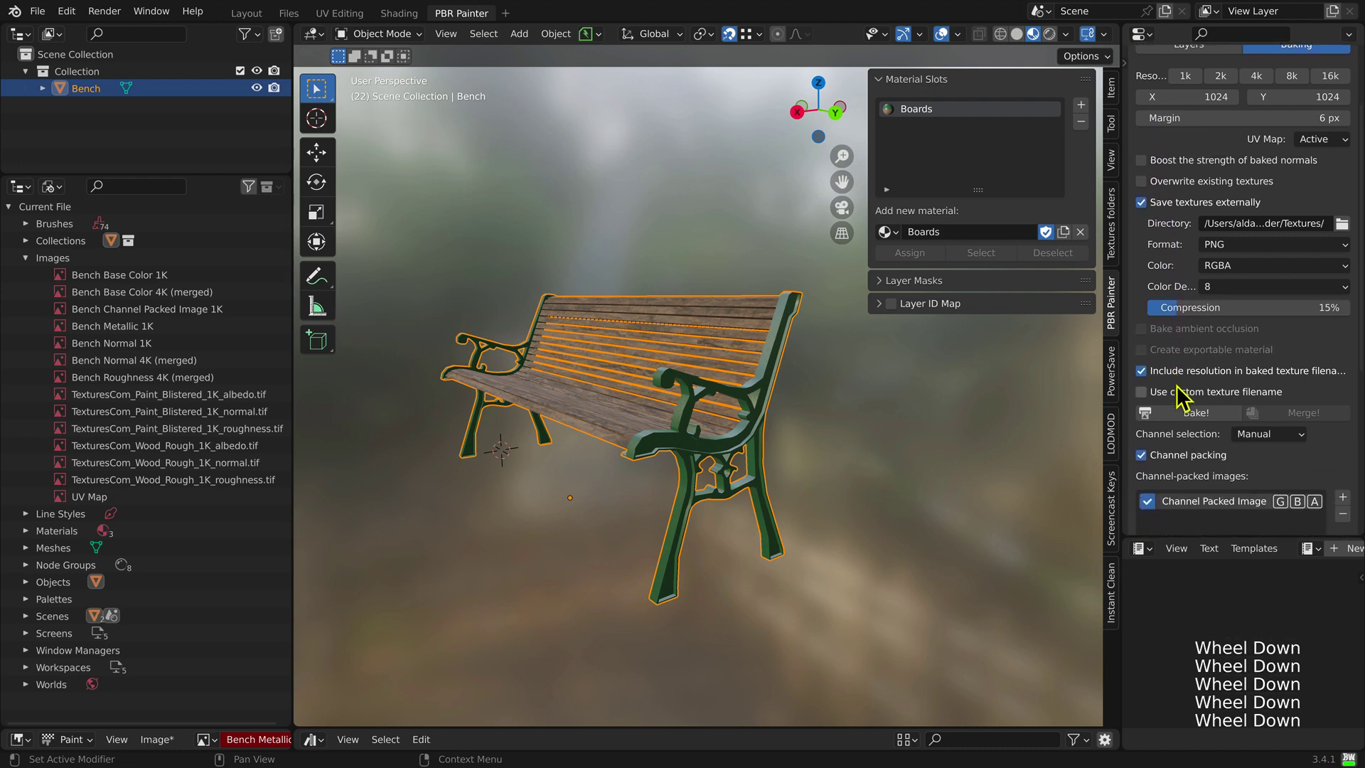
pyautogui.scroll(-3, 1177, 391)
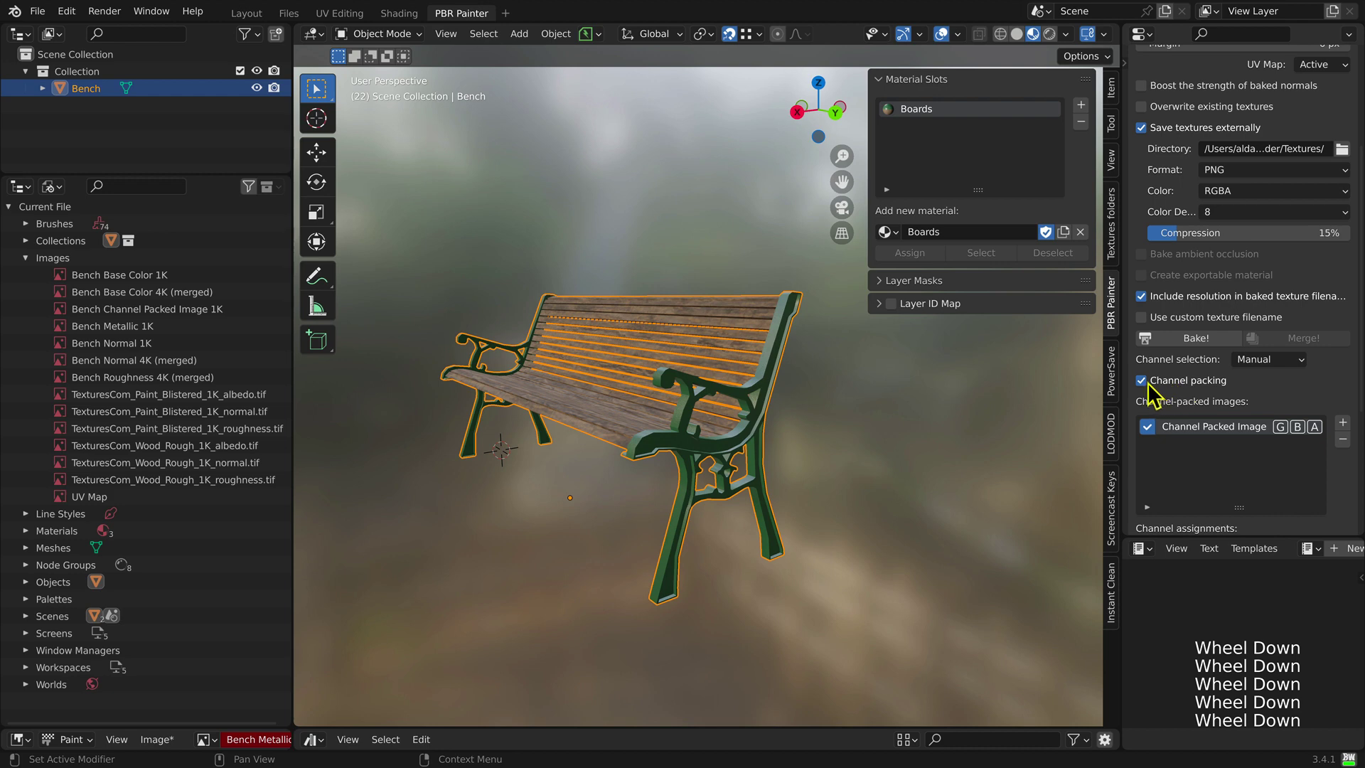
pyautogui.click(1142, 382)
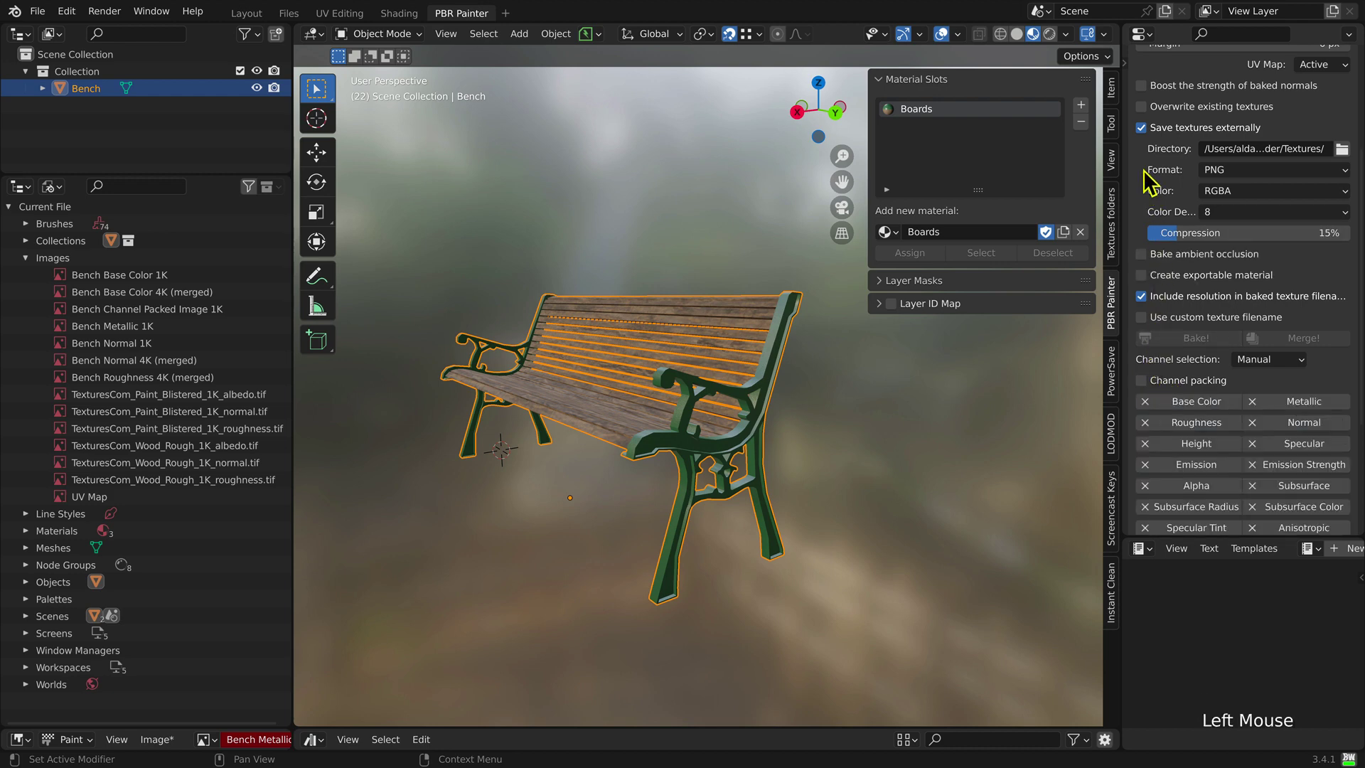
pyautogui.click(1141, 129)
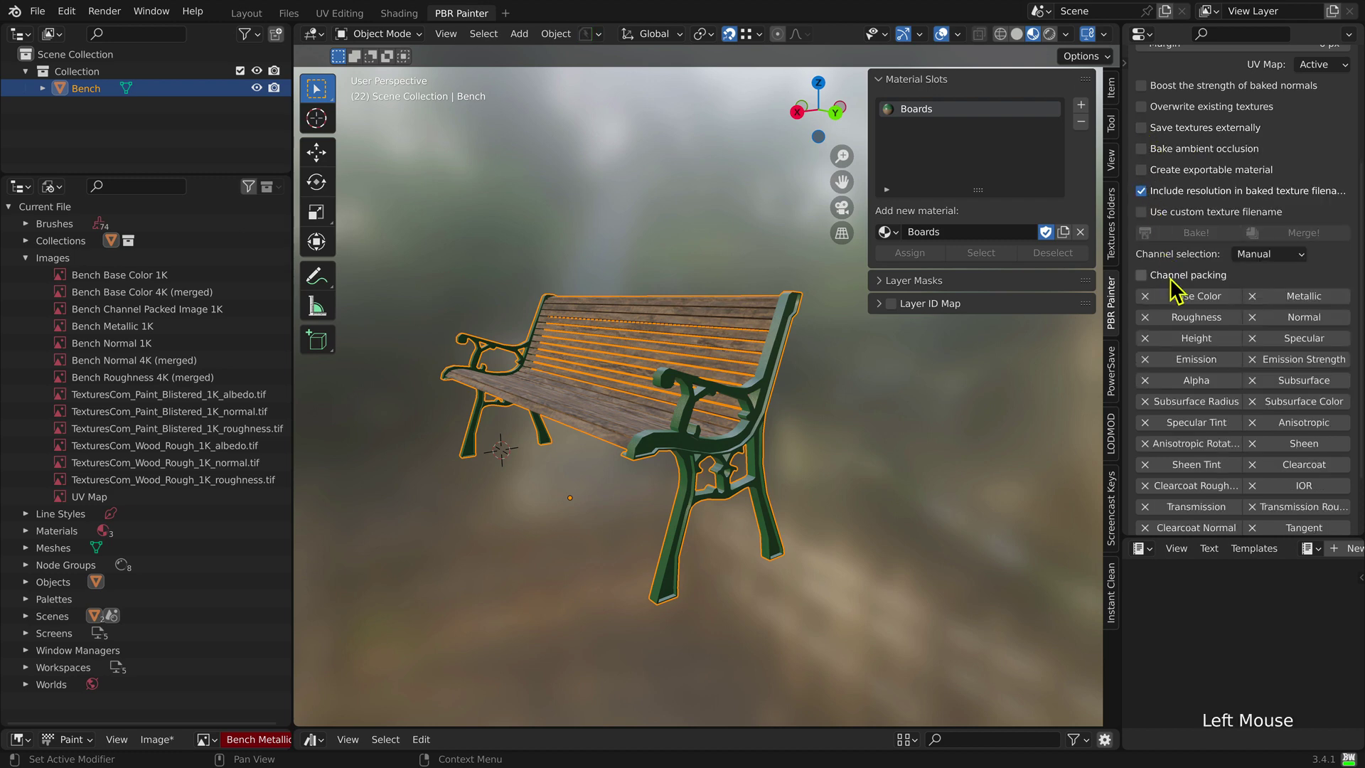
pyautogui.click(1179, 297)
pyautogui.click(1184, 318)
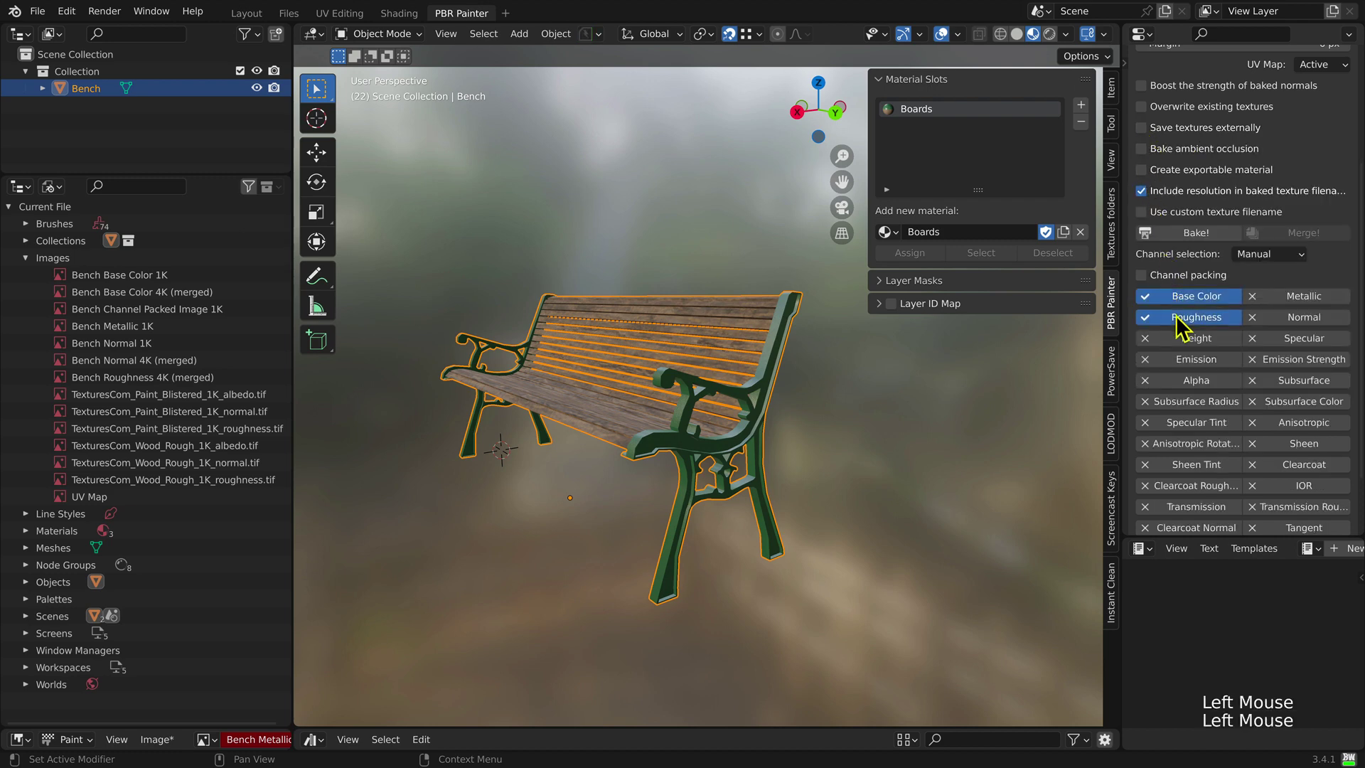
pyautogui.click(1305, 320)
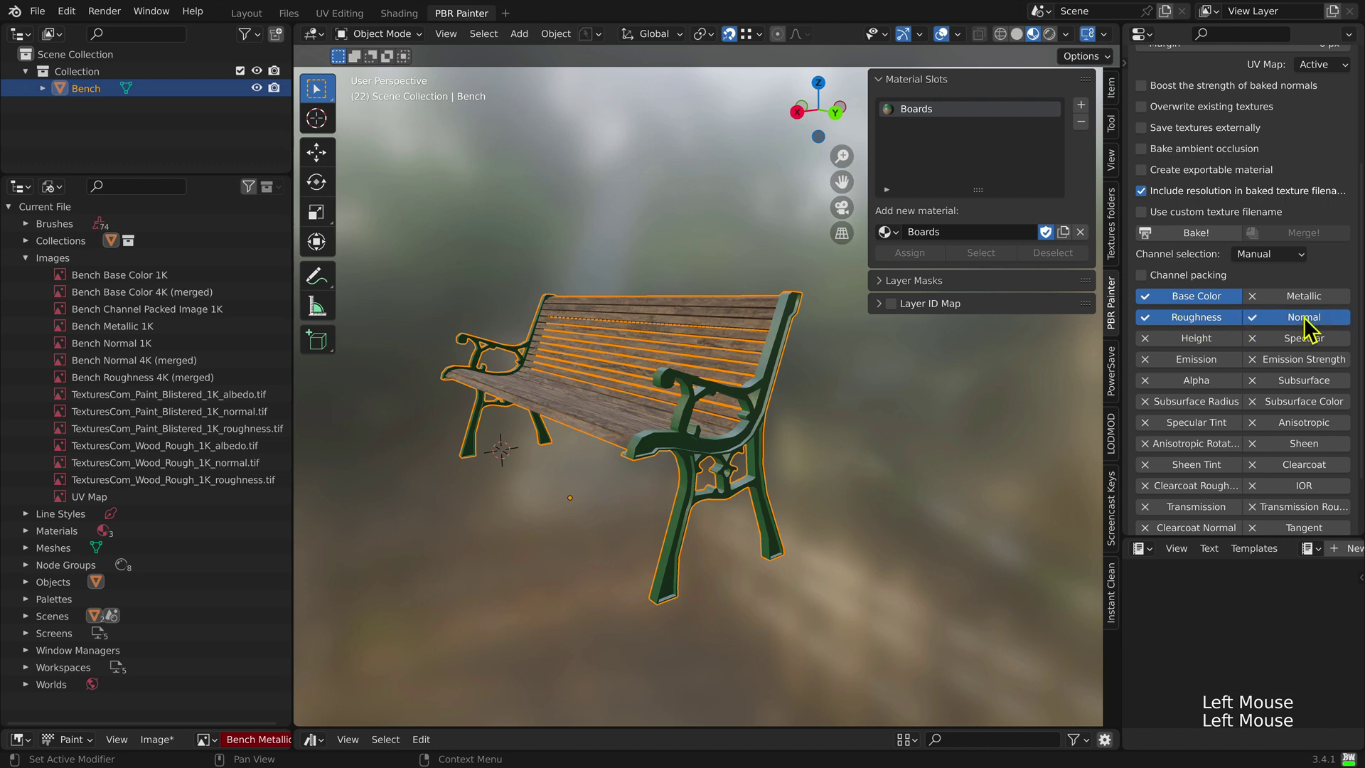
# Step: Enable creating a new exportable material and bake all materials on the bench
pyautogui.click(1142, 171)
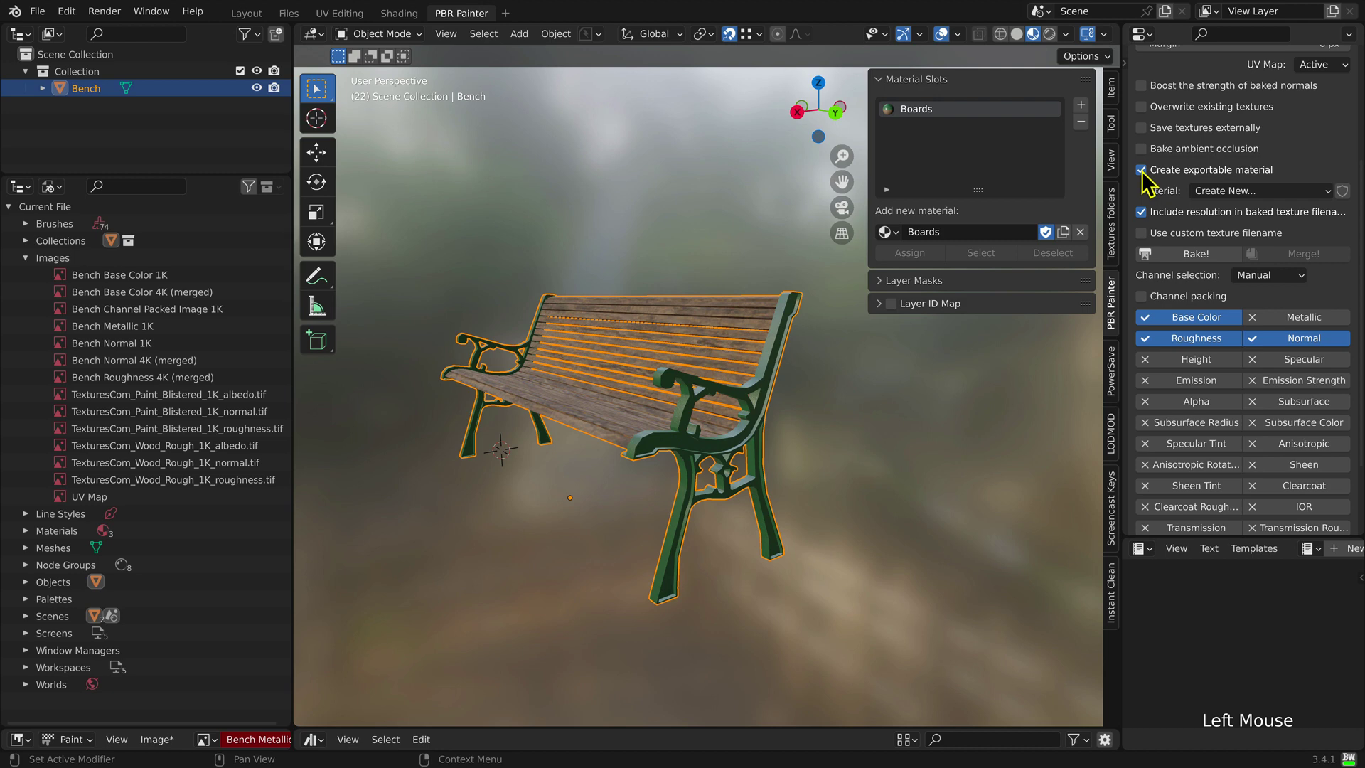
pyautogui.click(1186, 254)
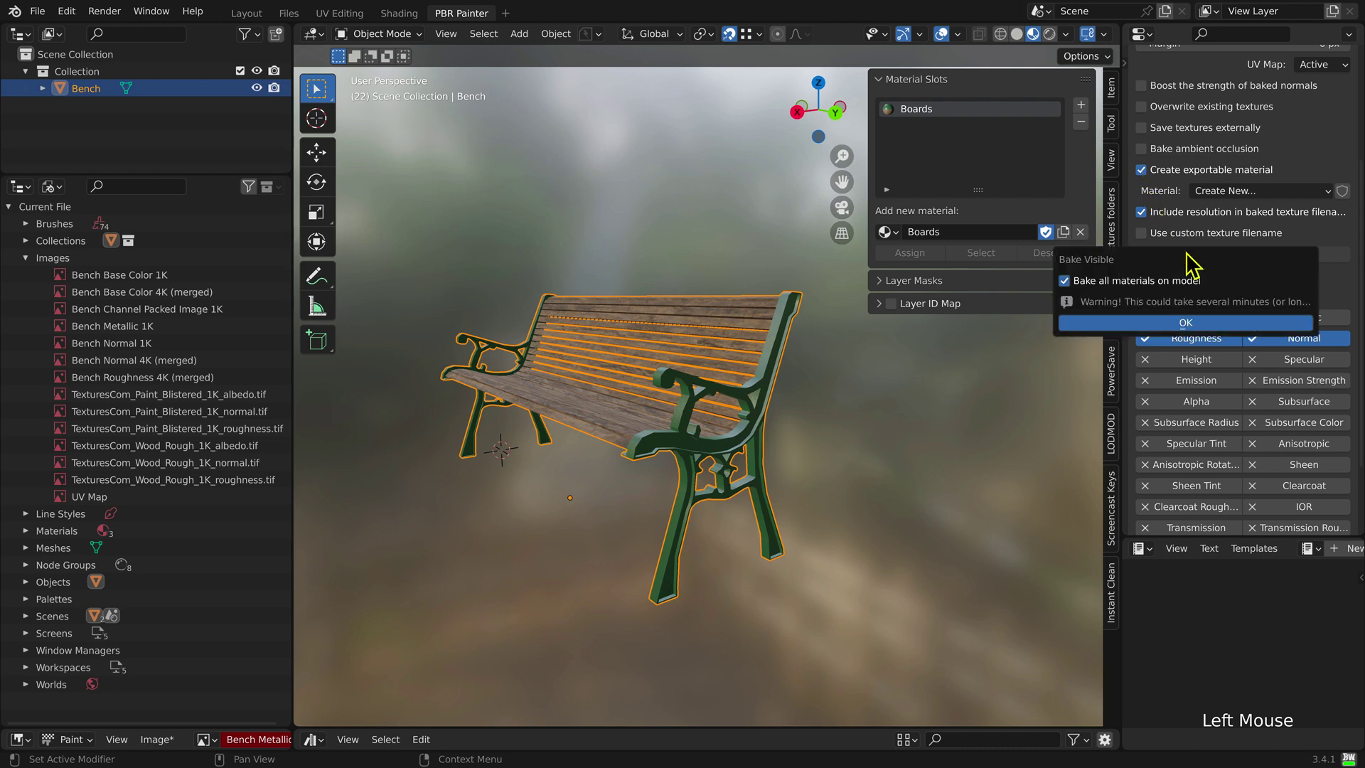
pyautogui.click(1134, 323)
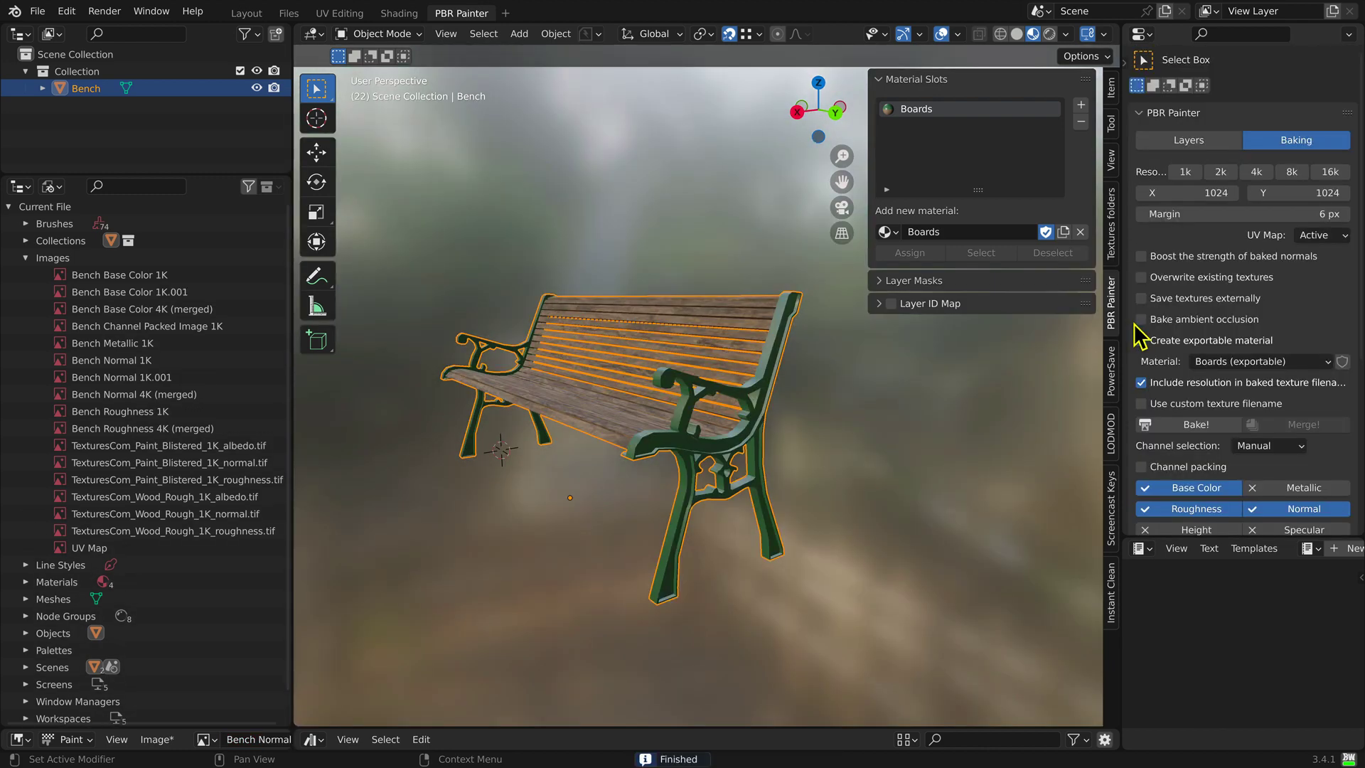
pyautogui.click(1142, 340)
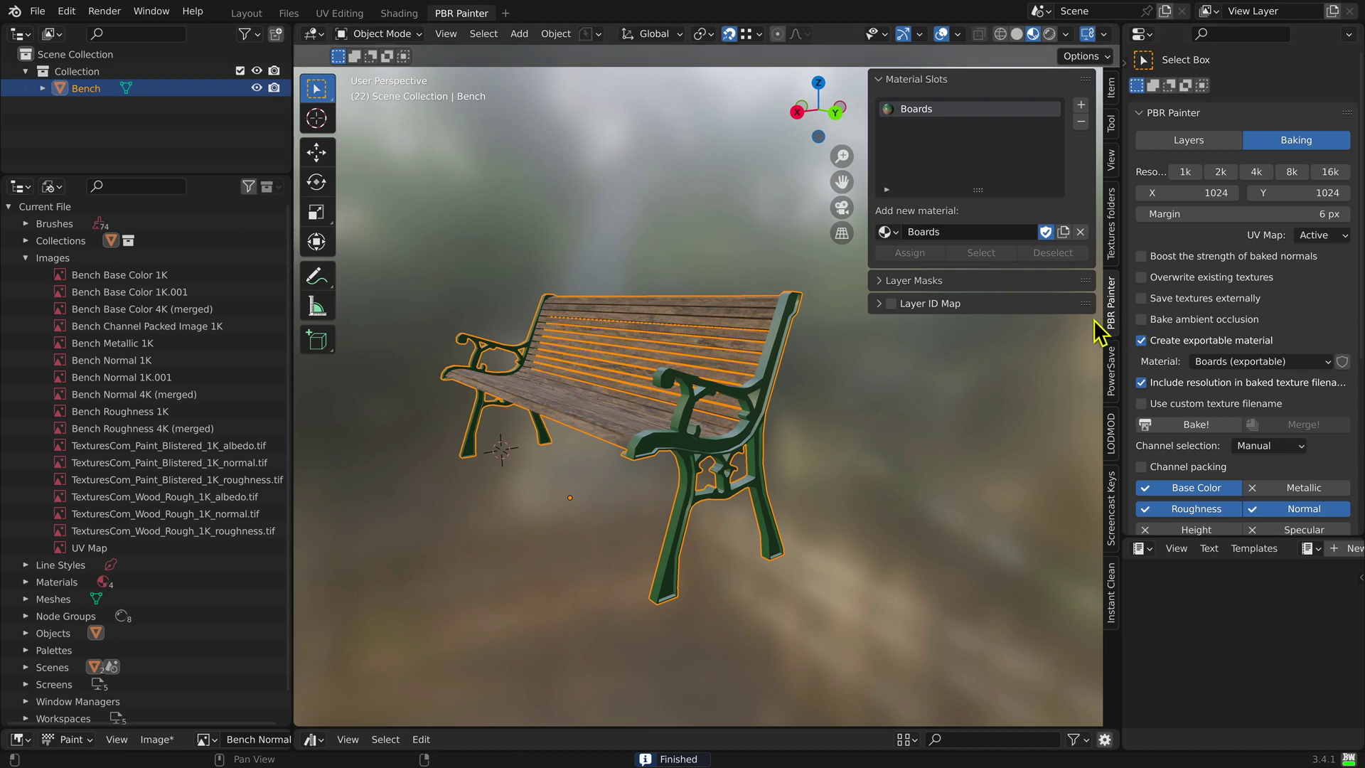
# Step: Assign the Boards (exportable) material to the bench and rename it material.m.pbrmetal
pyautogui.click(885, 232)
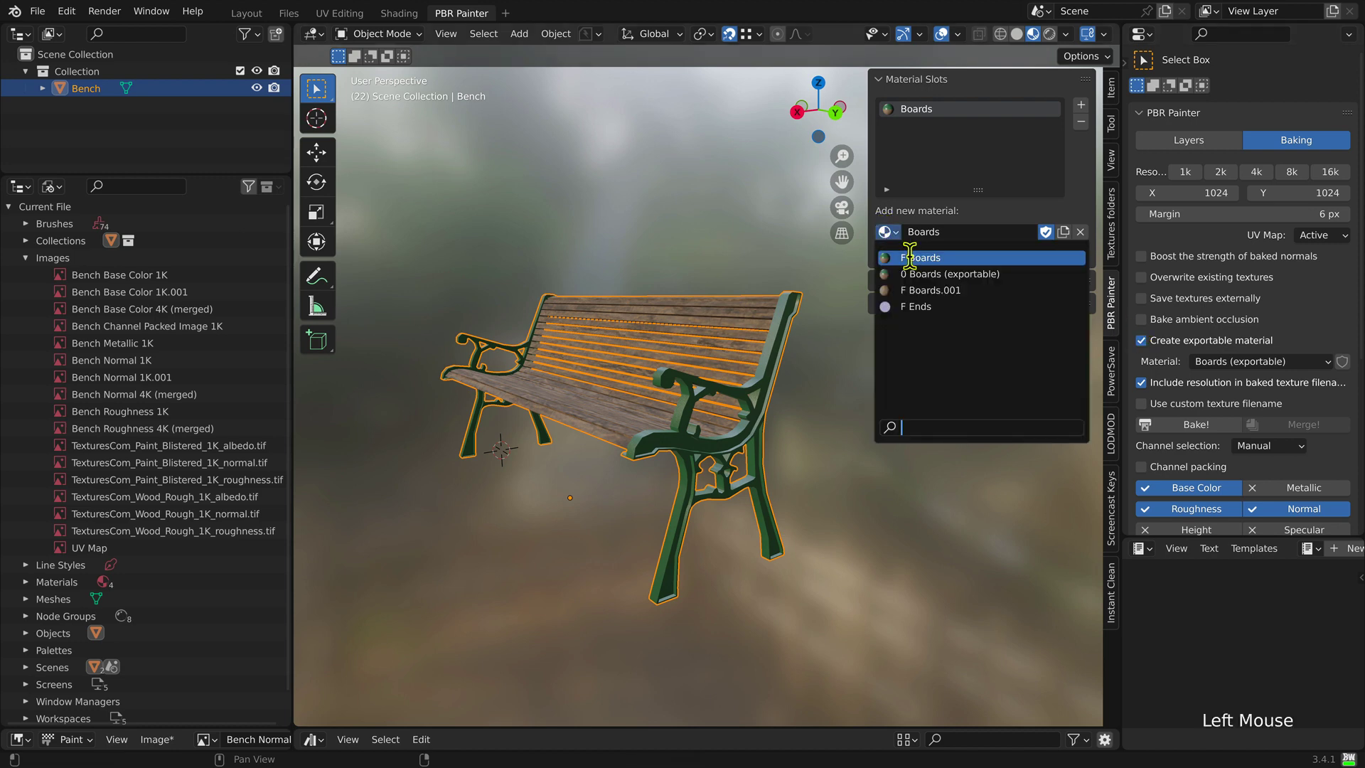
pyautogui.click(1025, 273)
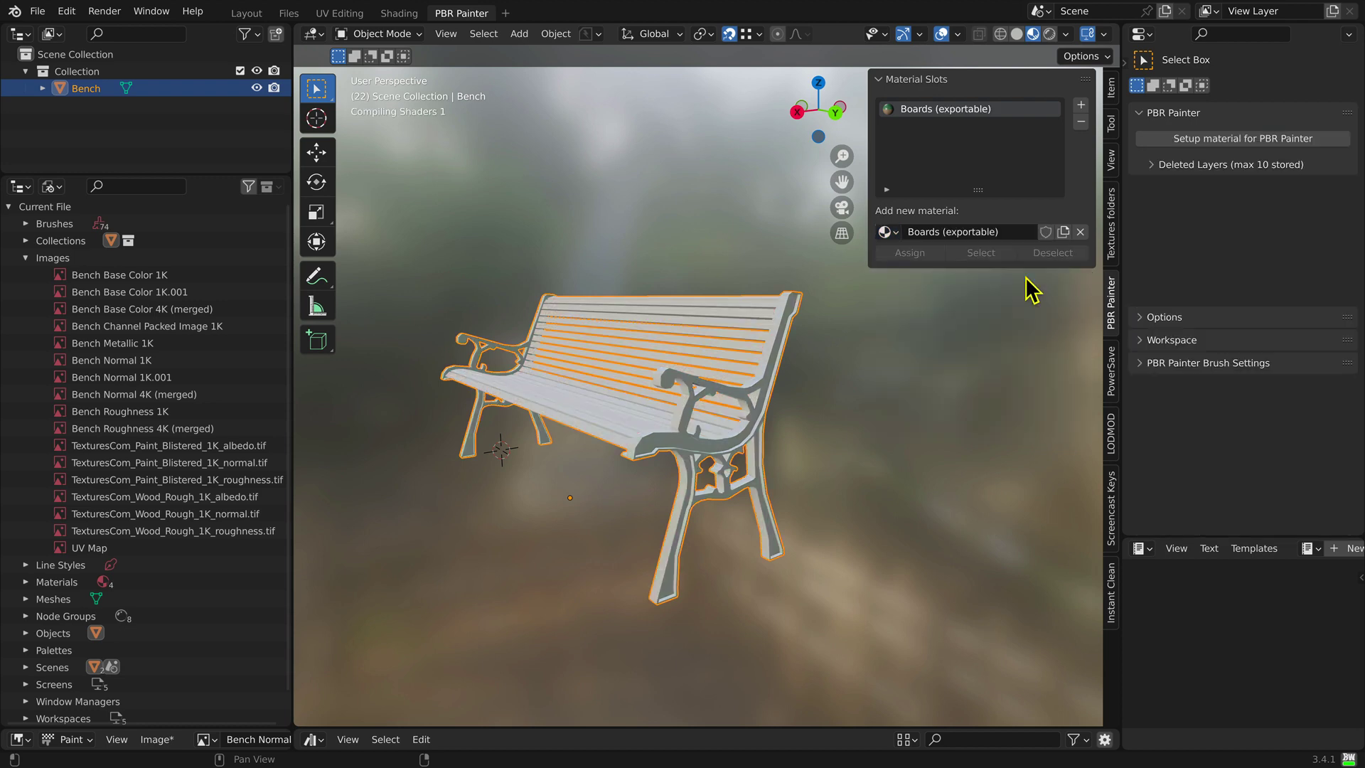
pyautogui.click(940, 233)
pyautogui.write('m')
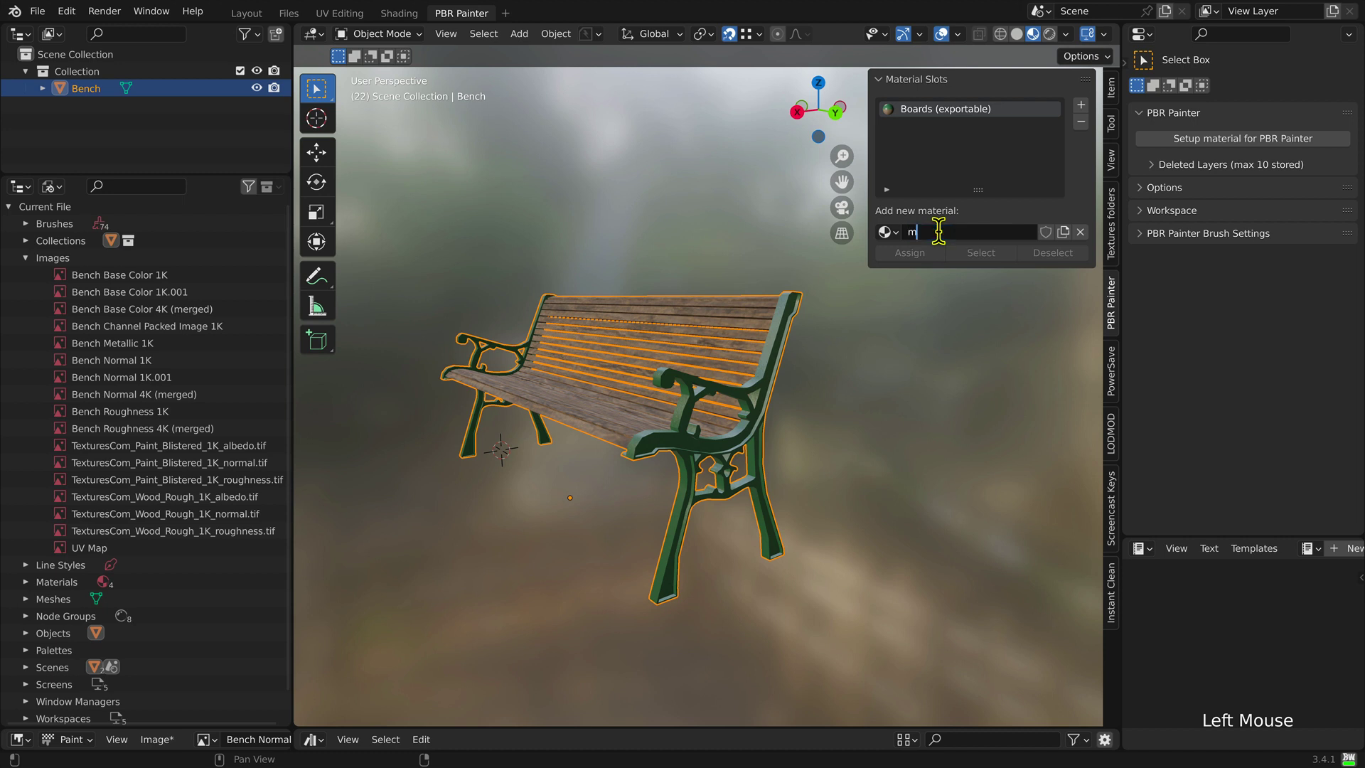
pyautogui.write('aterial.m.pbrmetal')
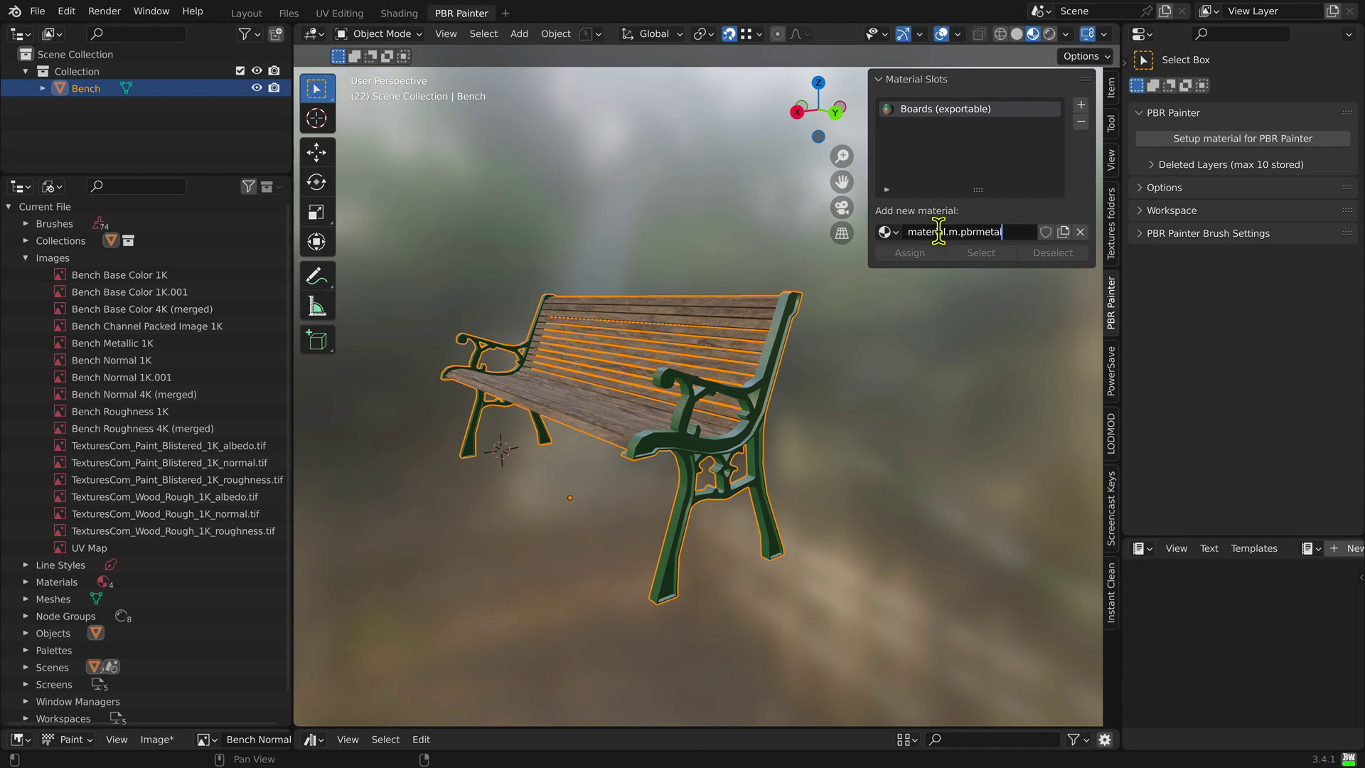
pyautogui.press('Return')
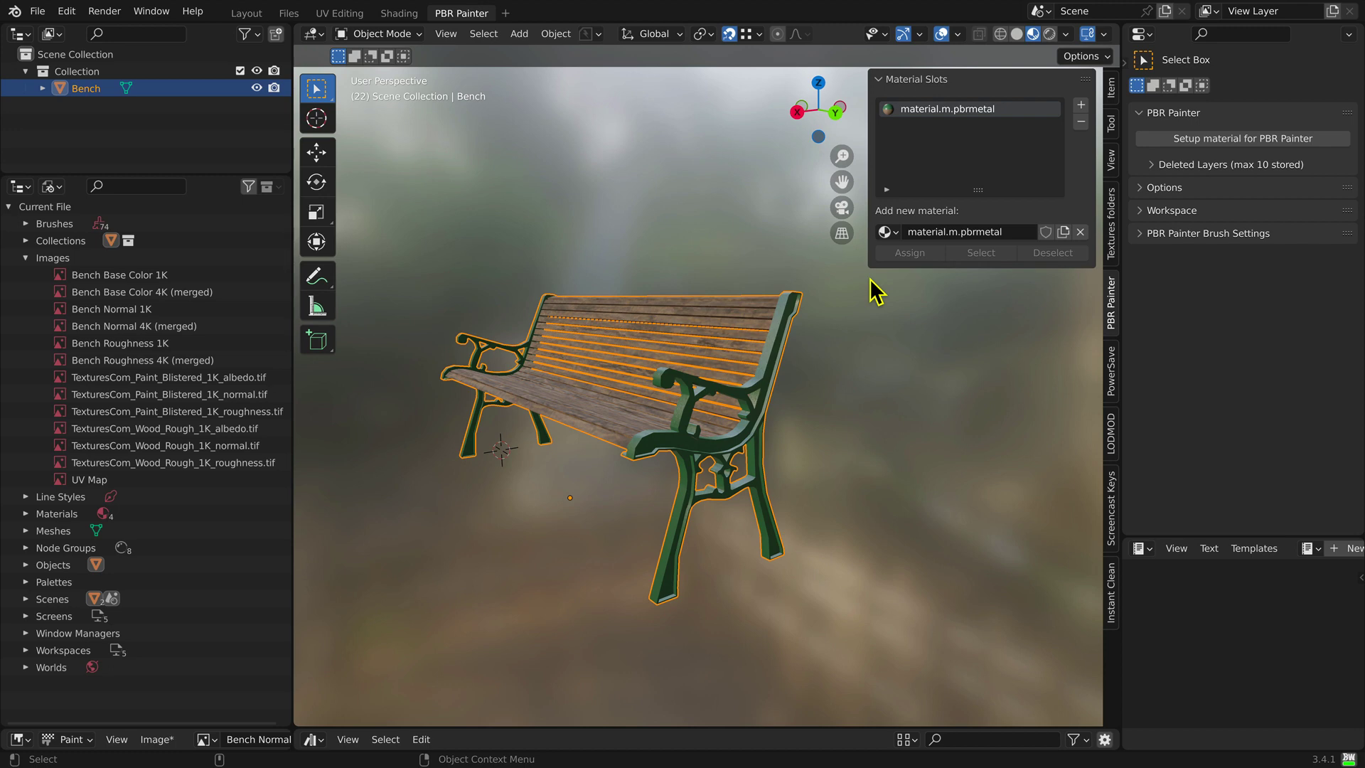
# Step: In the Shading workspace, move the normal texture and Normal Map nodes up and the base color texture down, closer to the roughness texture
pyautogui.click(404, 14)
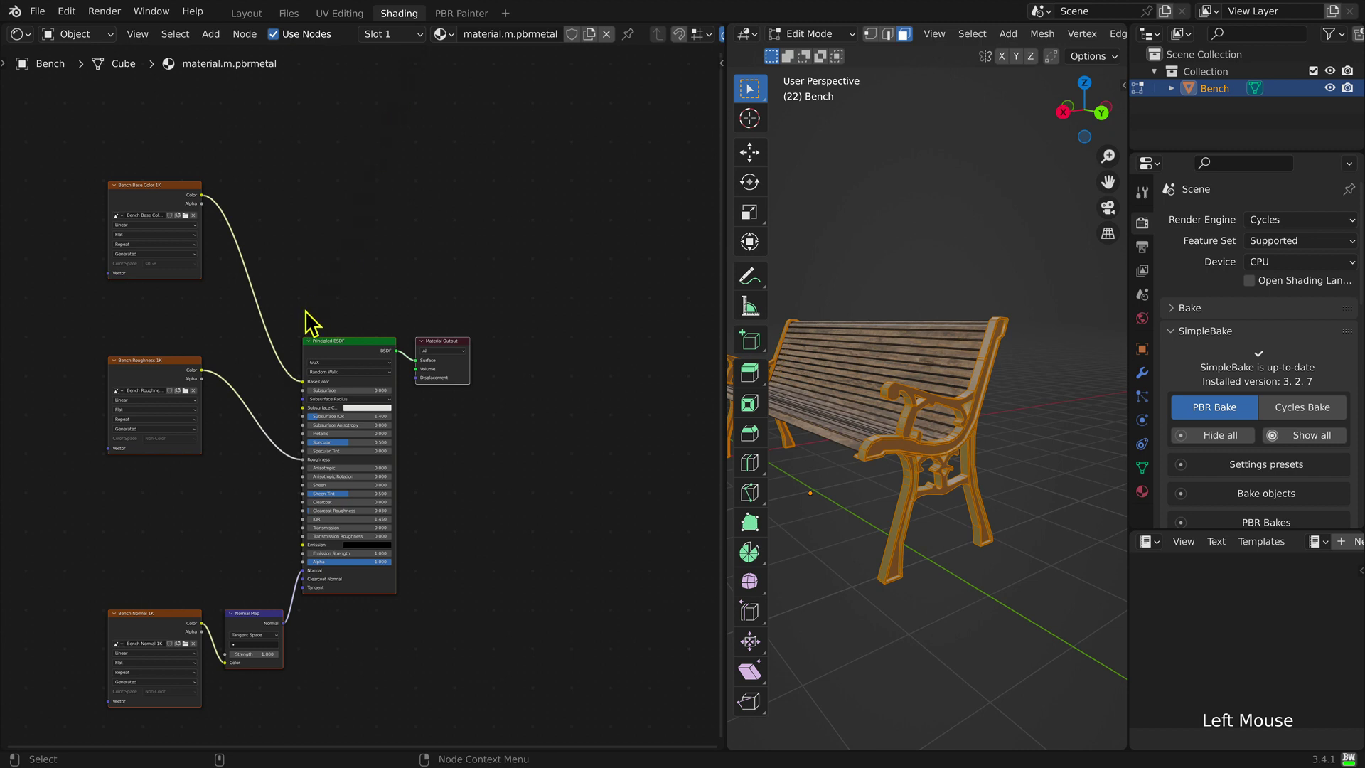
pyautogui.moveTo(76, 590); pyautogui.dragTo(292, 717)
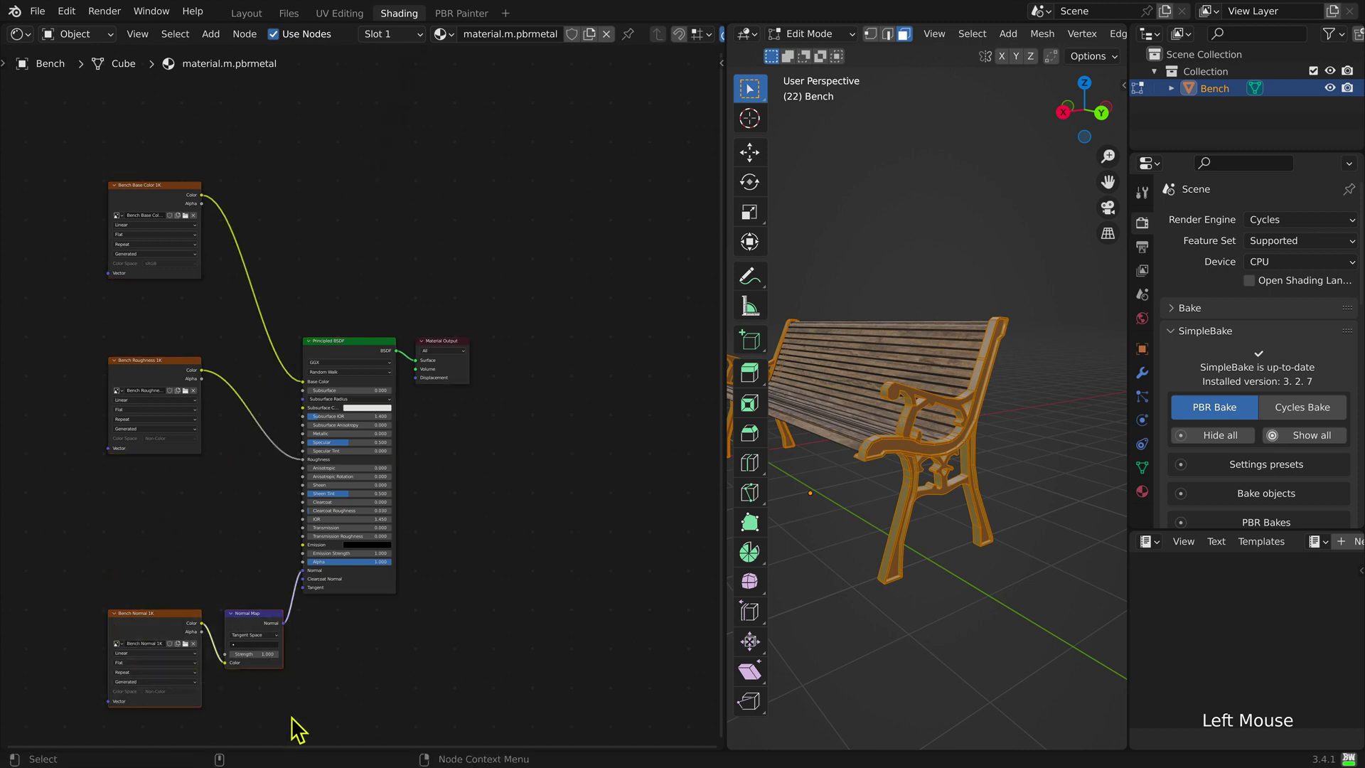
pyautogui.press('g')
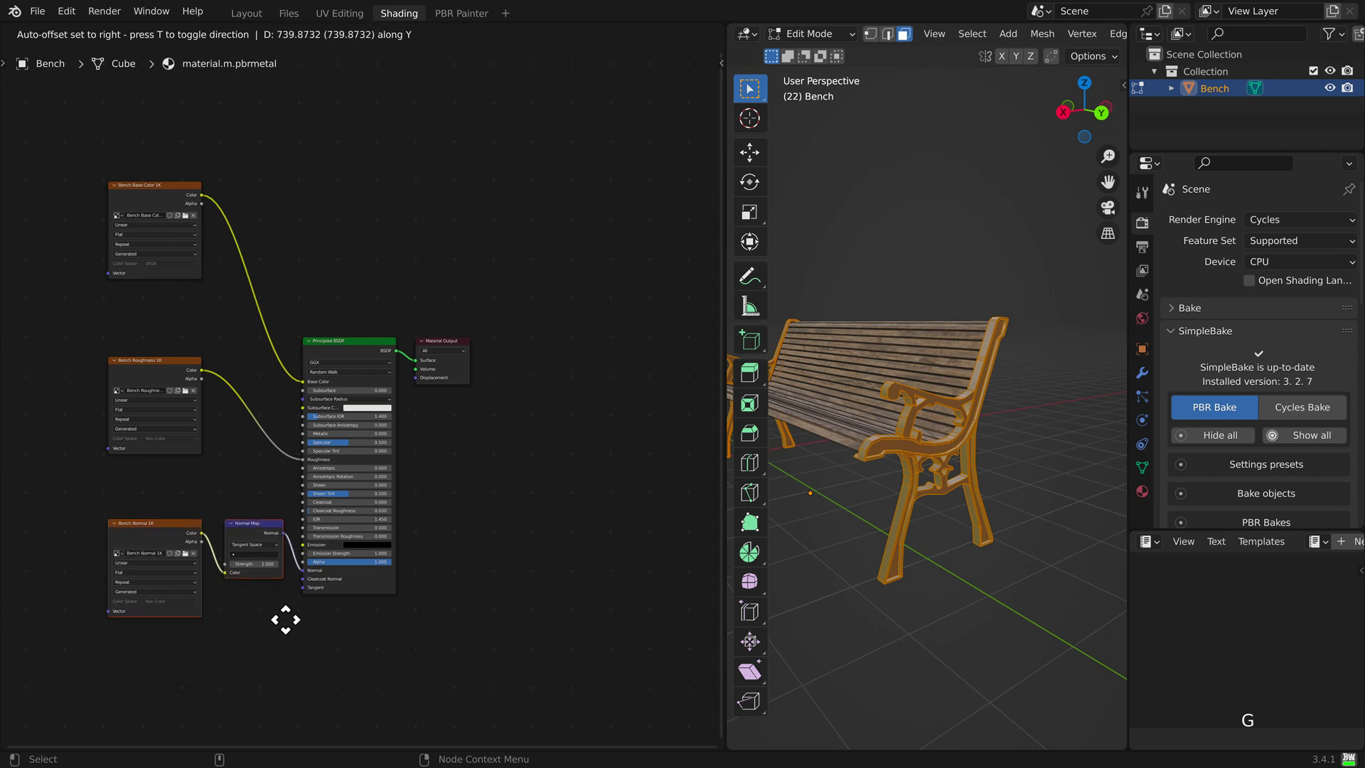
pyautogui.click(284, 576)
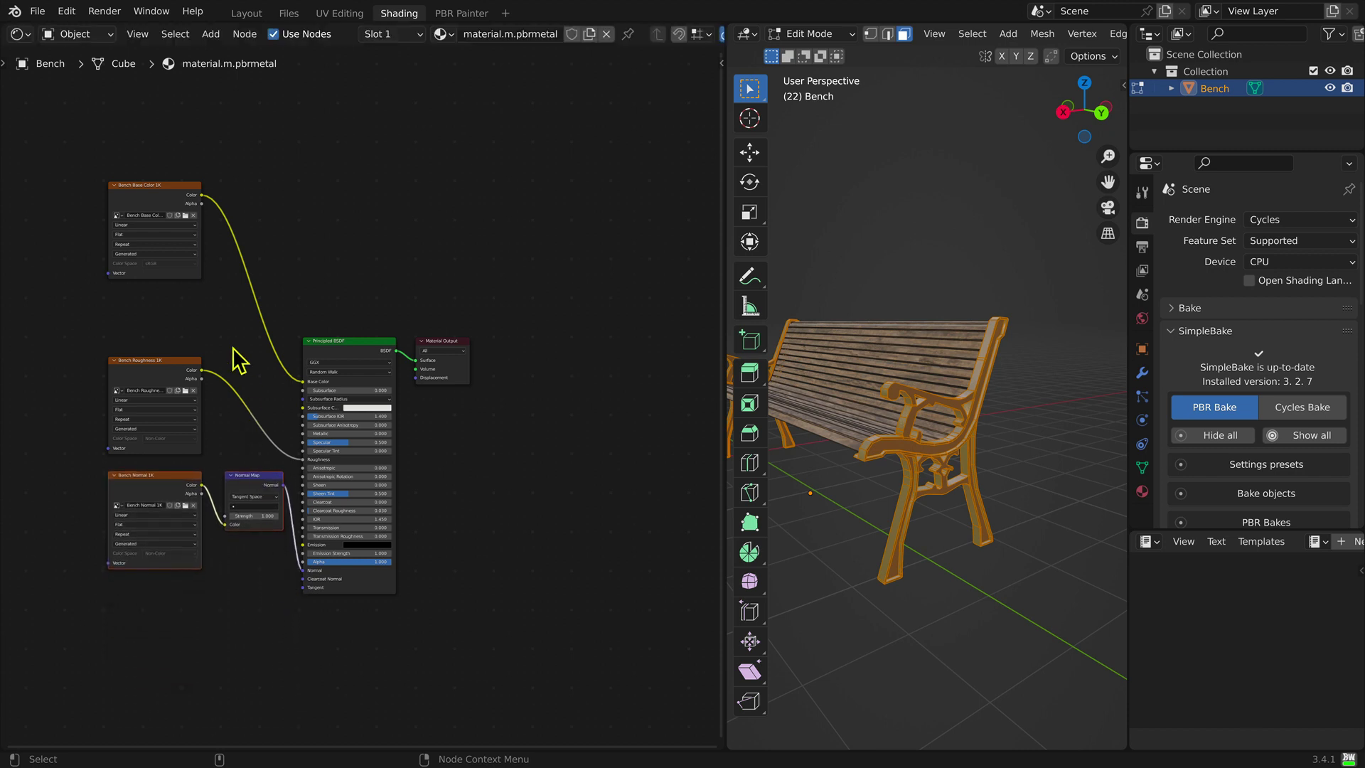
pyautogui.click(213, 231)
pyautogui.click(171, 190)
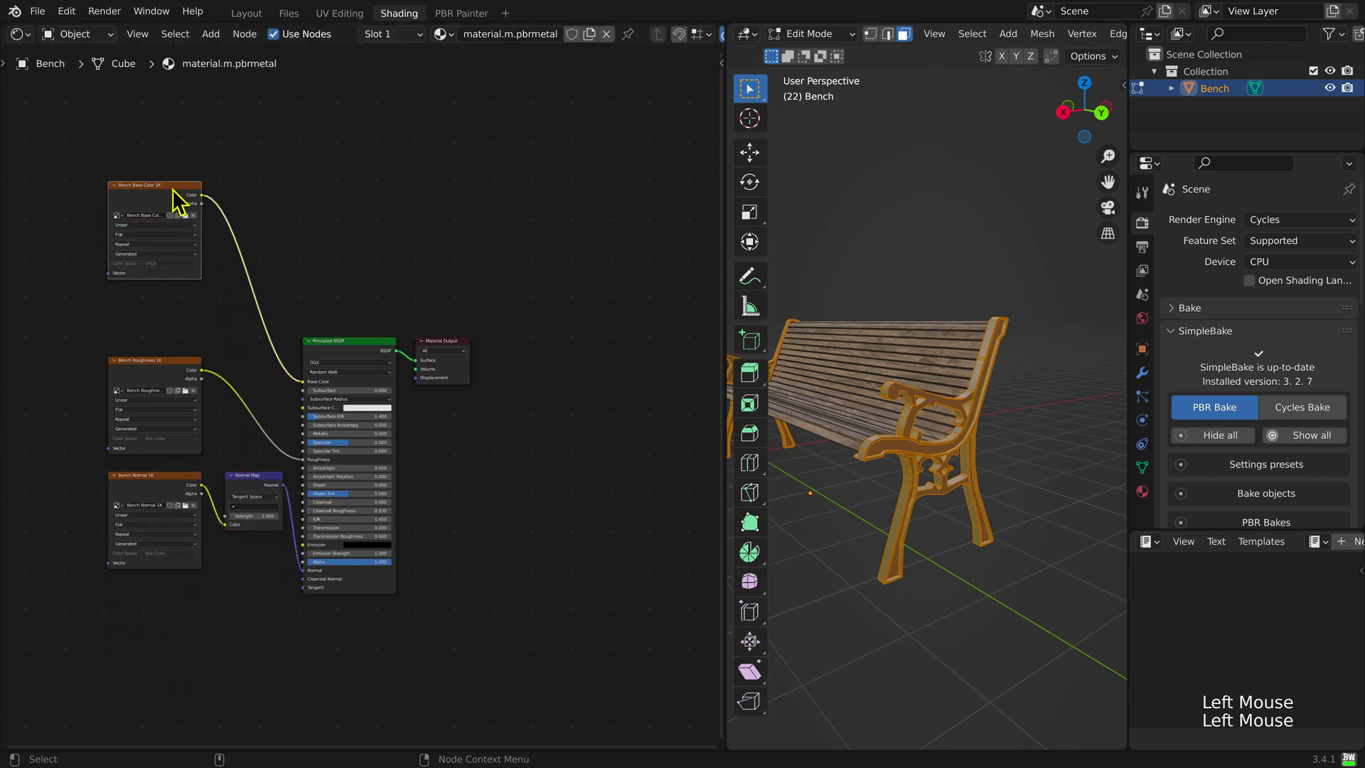
pyautogui.press('g')
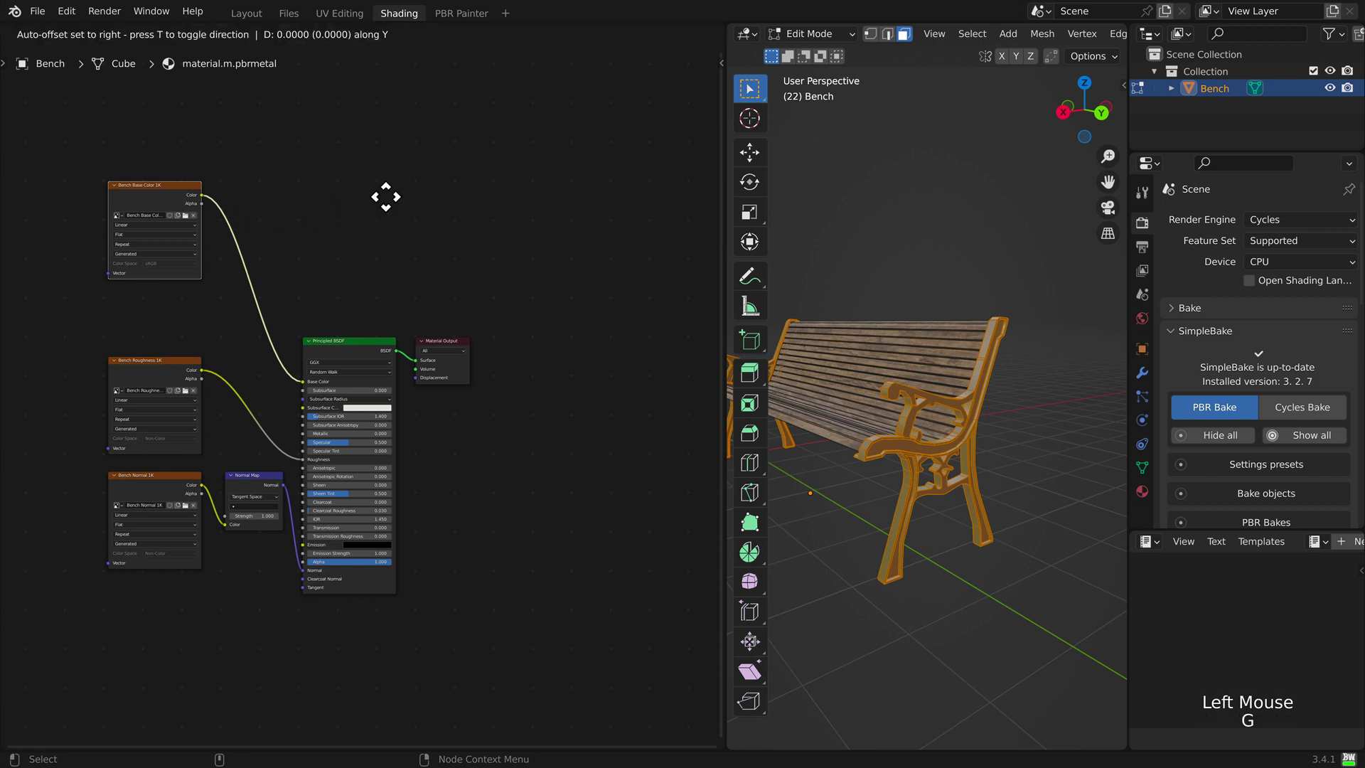
pyautogui.click(378, 259)
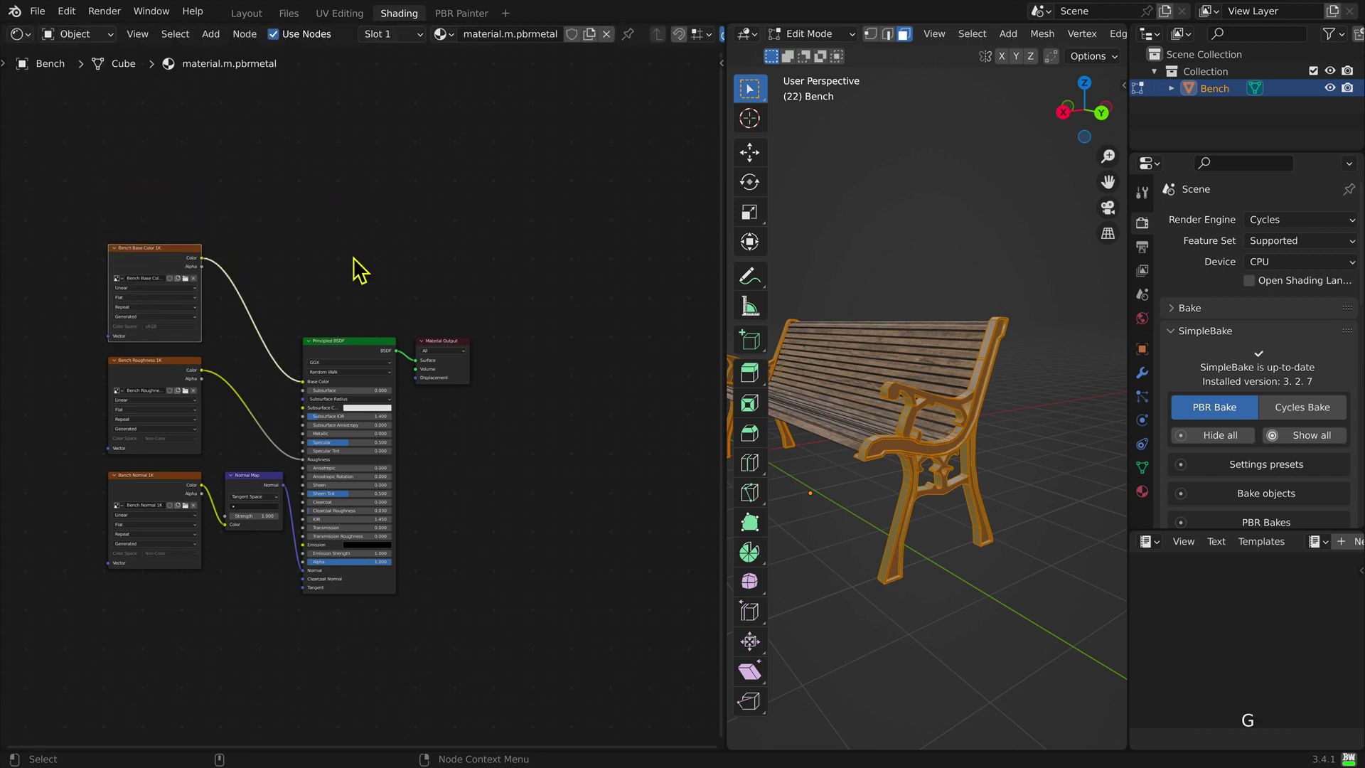
# Step: Move the three texture nodes and the Normal Map node down together so they line up beside the Principled BSDF node
pyautogui.moveTo(46, 222); pyautogui.dragTo(295, 617)
pyautogui.press('g')
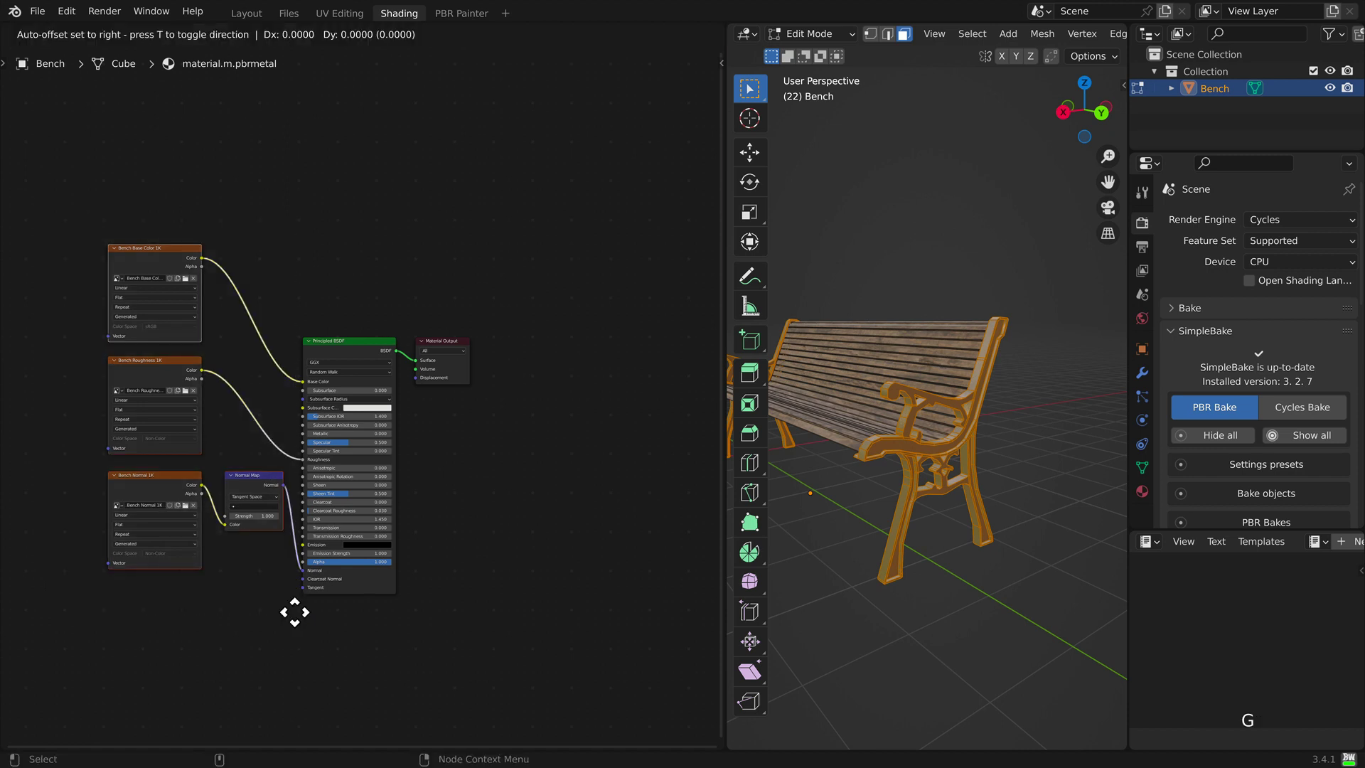
pyautogui.click(294, 670)
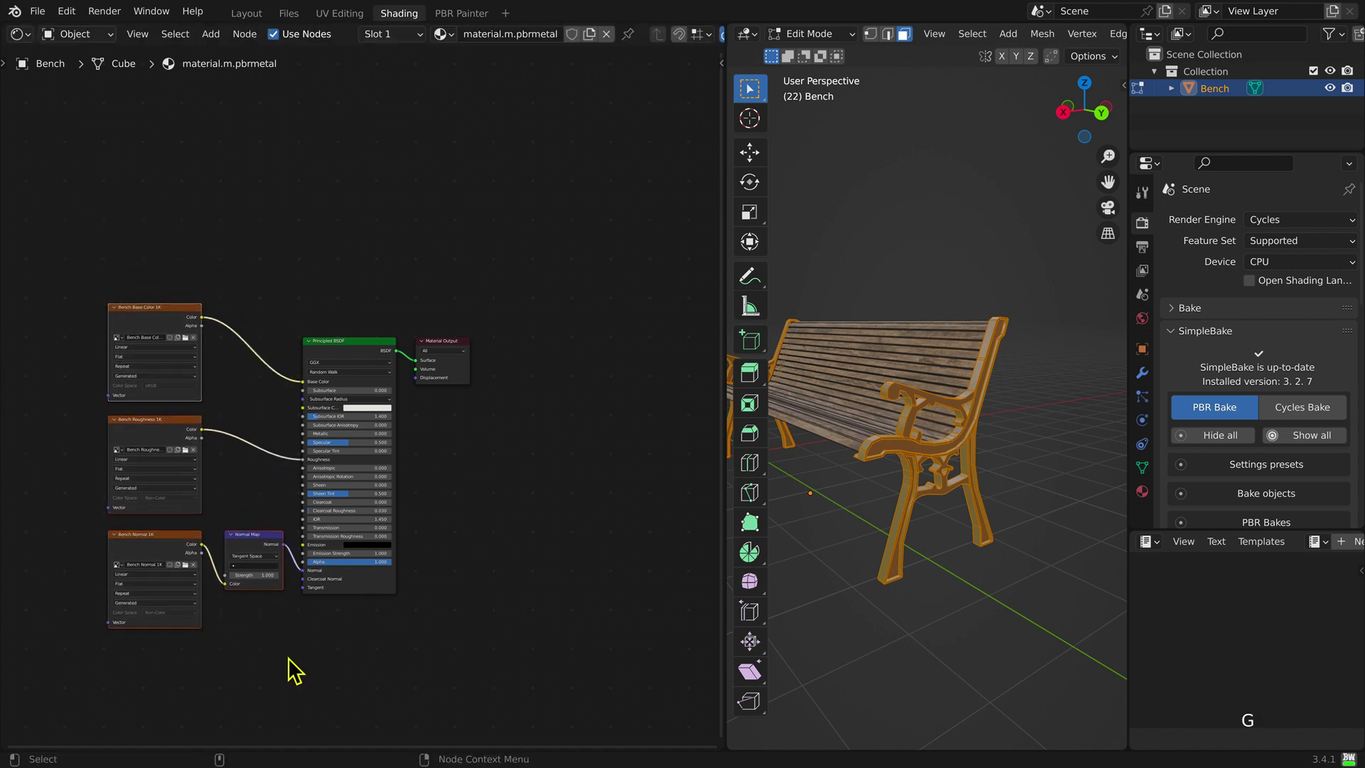
pyautogui.scroll(4, 233, 464)
pyautogui.scroll(2, 233, 464)
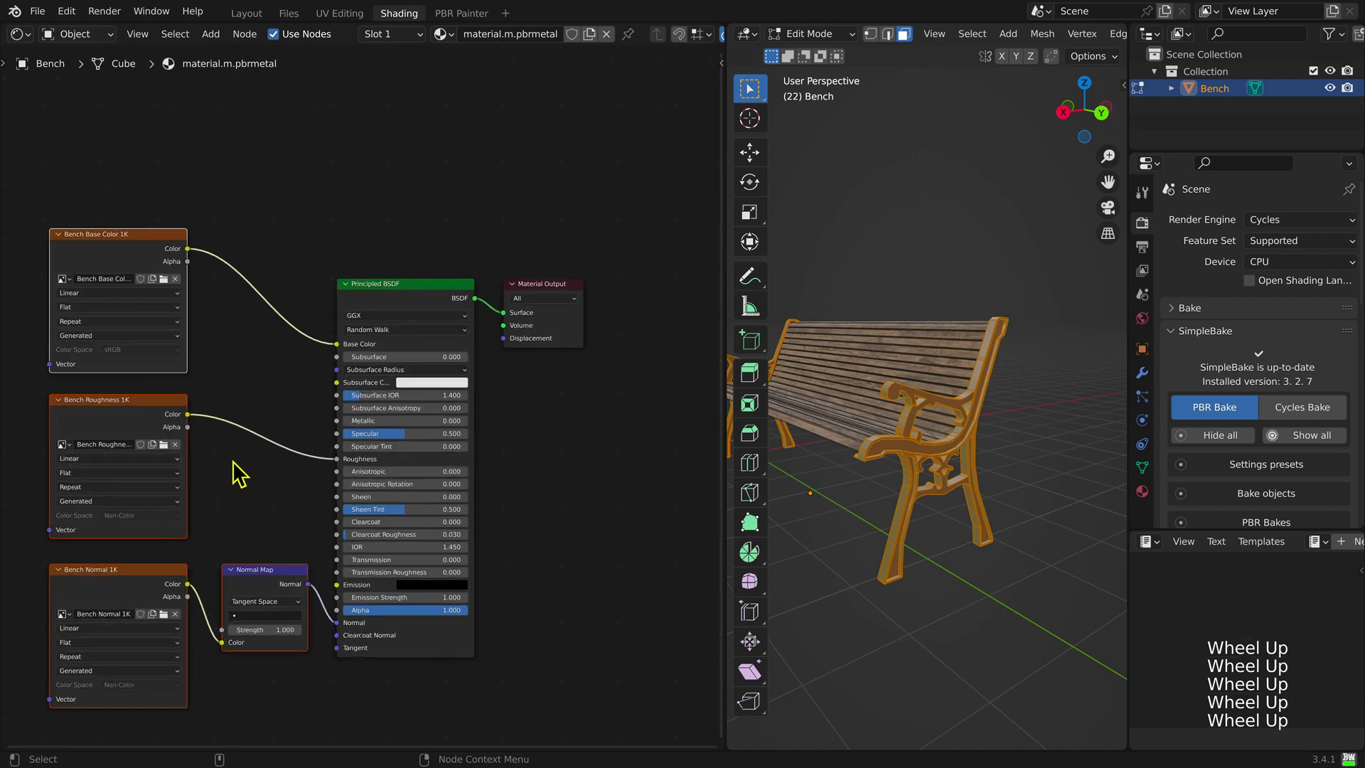
# Step: Replace the base color texture node's baked image with diffuse.png from the Textures folder
pyautogui.keyDown('alt'); pyautogui.keyDown('super'); pyautogui.moveTo(233, 463); pyautogui.dragTo(256, 416); pyautogui.keyUp('super'); pyautogui.keyUp('alt')
pyautogui.scroll(1, 284, 426)
pyautogui.click(269, 299)
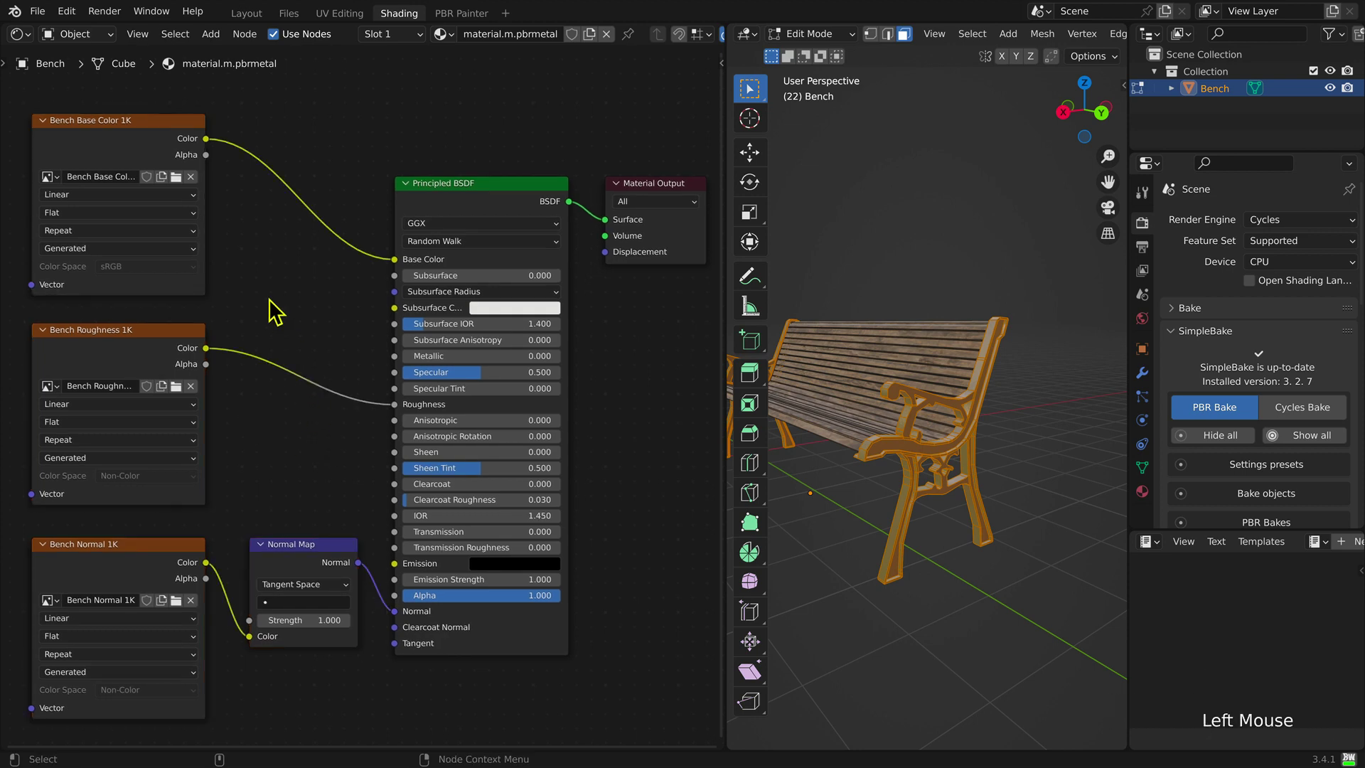
pyautogui.click(192, 177)
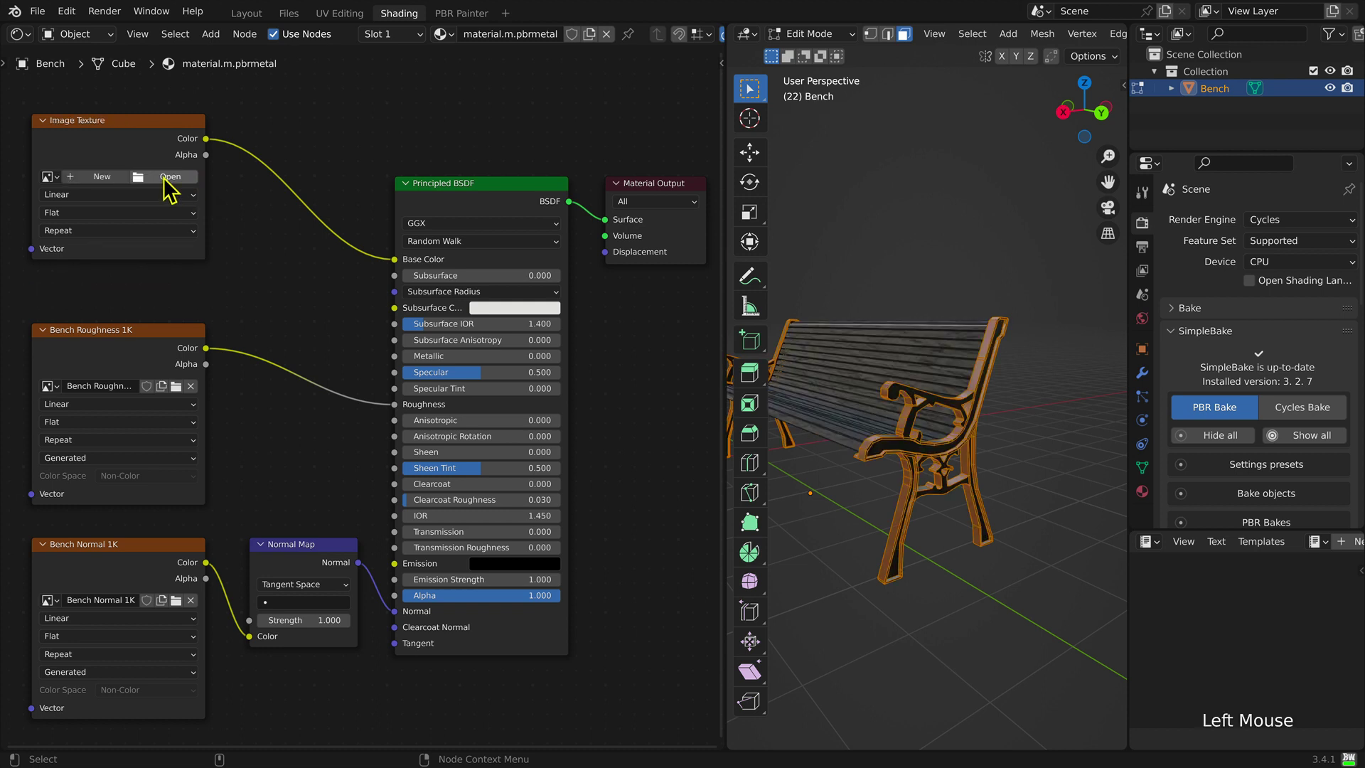
pyautogui.click(167, 177)
pyautogui.click(498, 191)
pyautogui.doubleClick(498, 190)
pyautogui.click(511, 189)
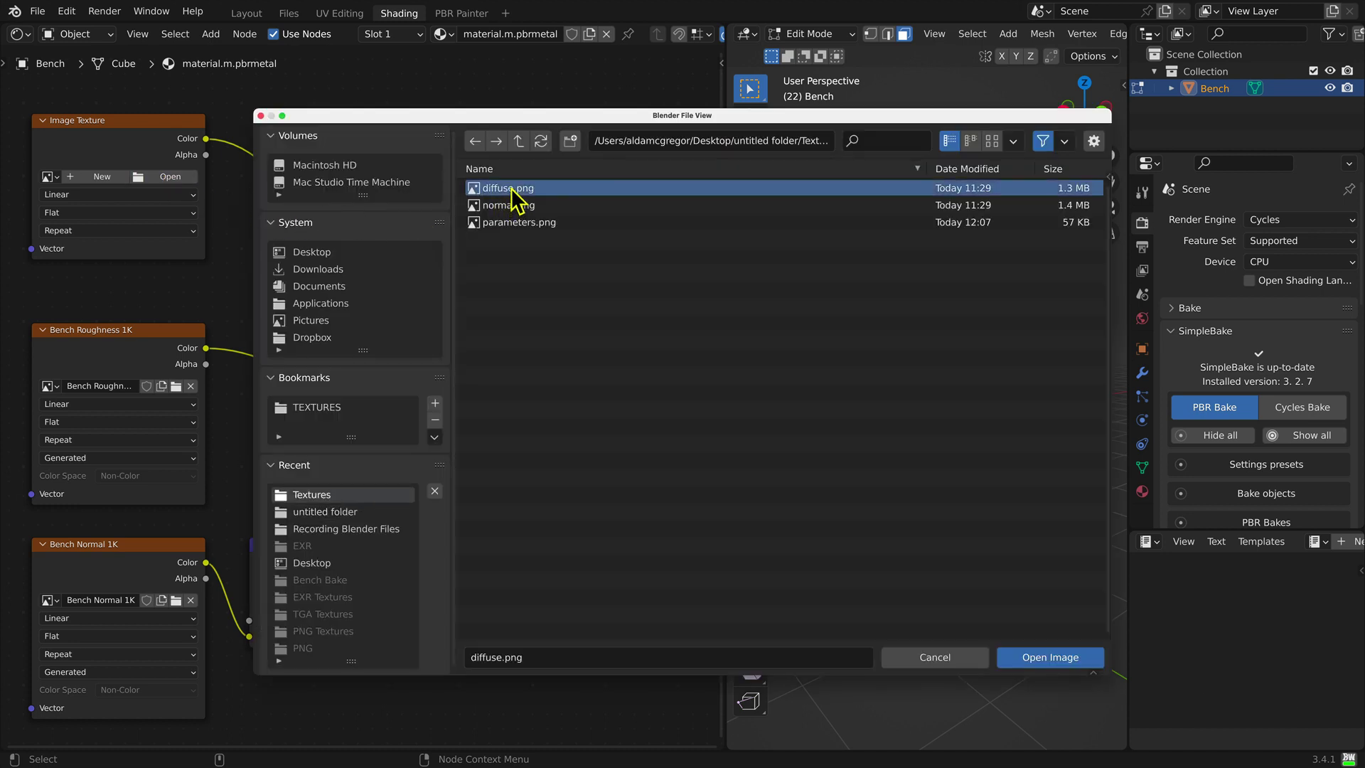
pyautogui.click(1028, 659)
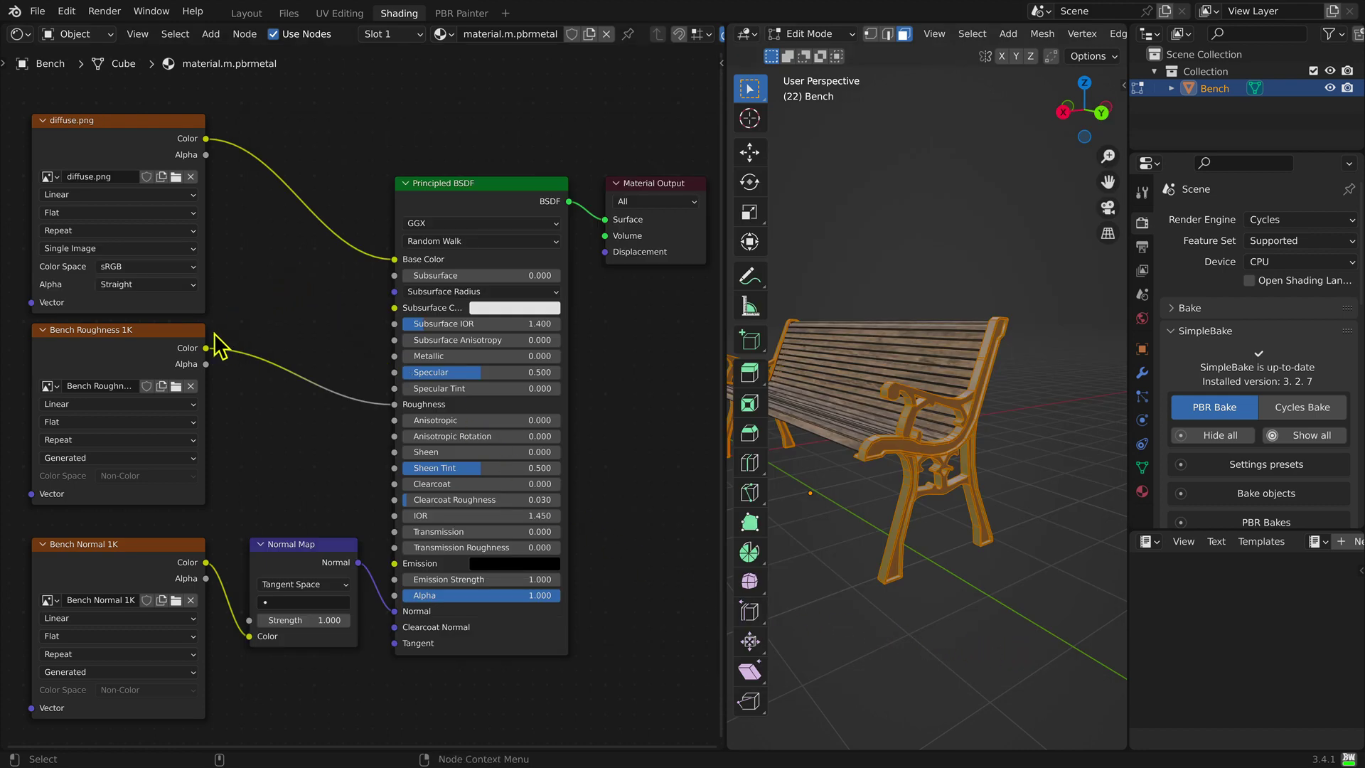
# Step: Replace the roughness texture node's image with parameters.png from the Textures folder and set its color space to Non-Color
pyautogui.click(190, 387)
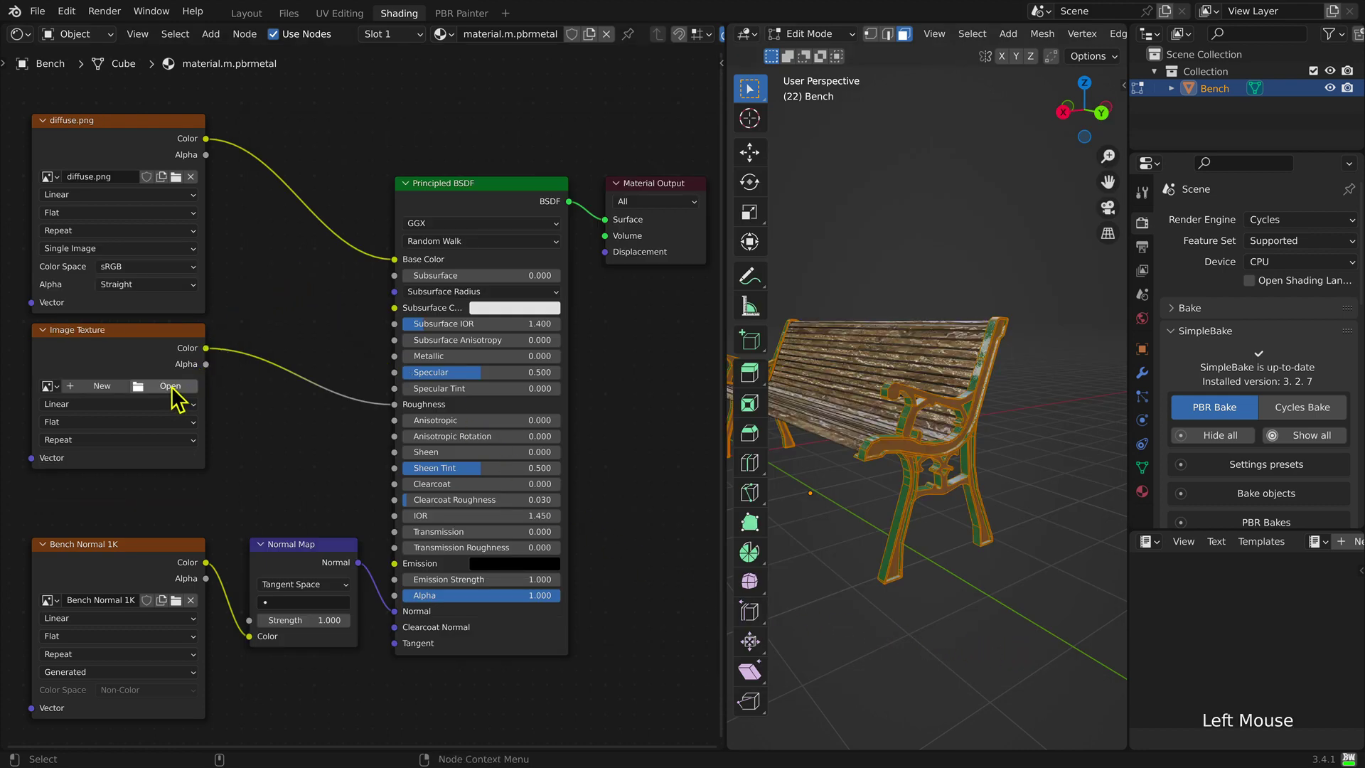
pyautogui.click(170, 386)
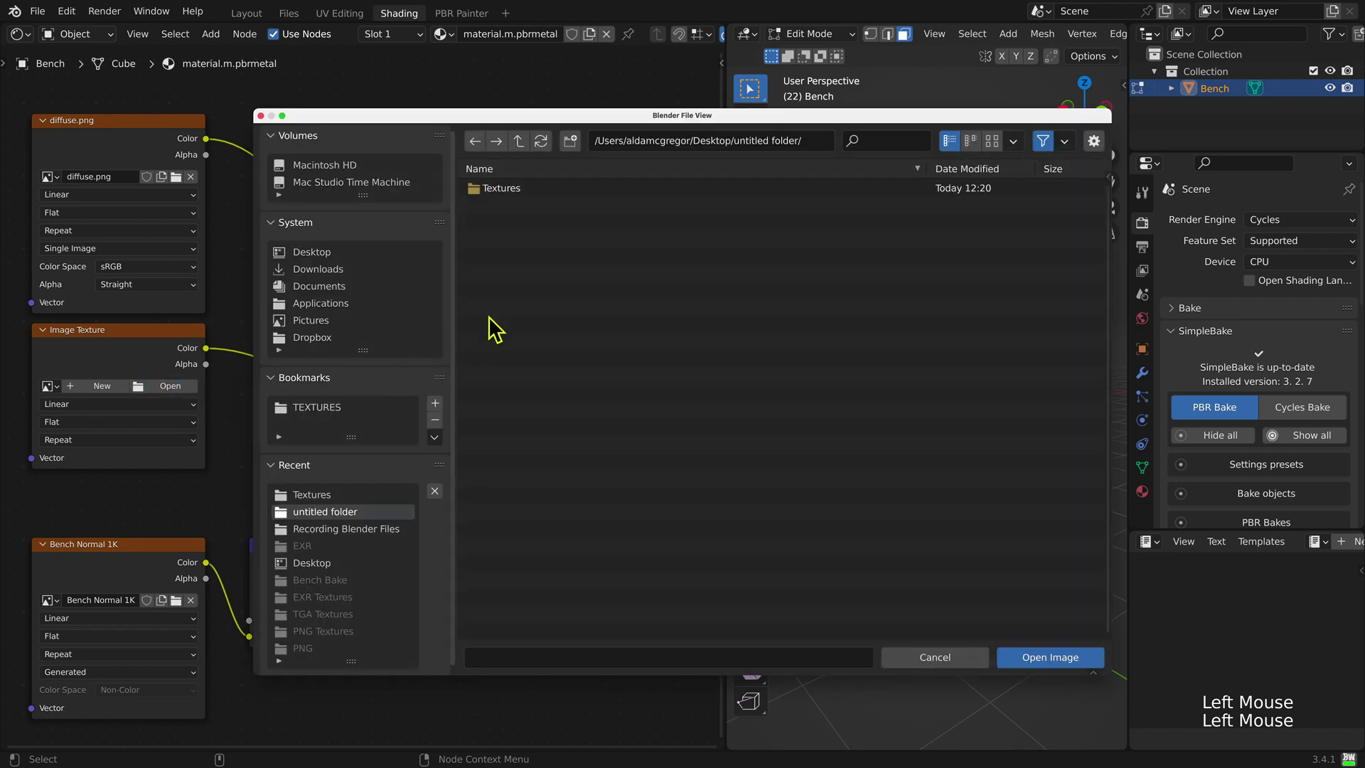
pyautogui.click(506, 189)
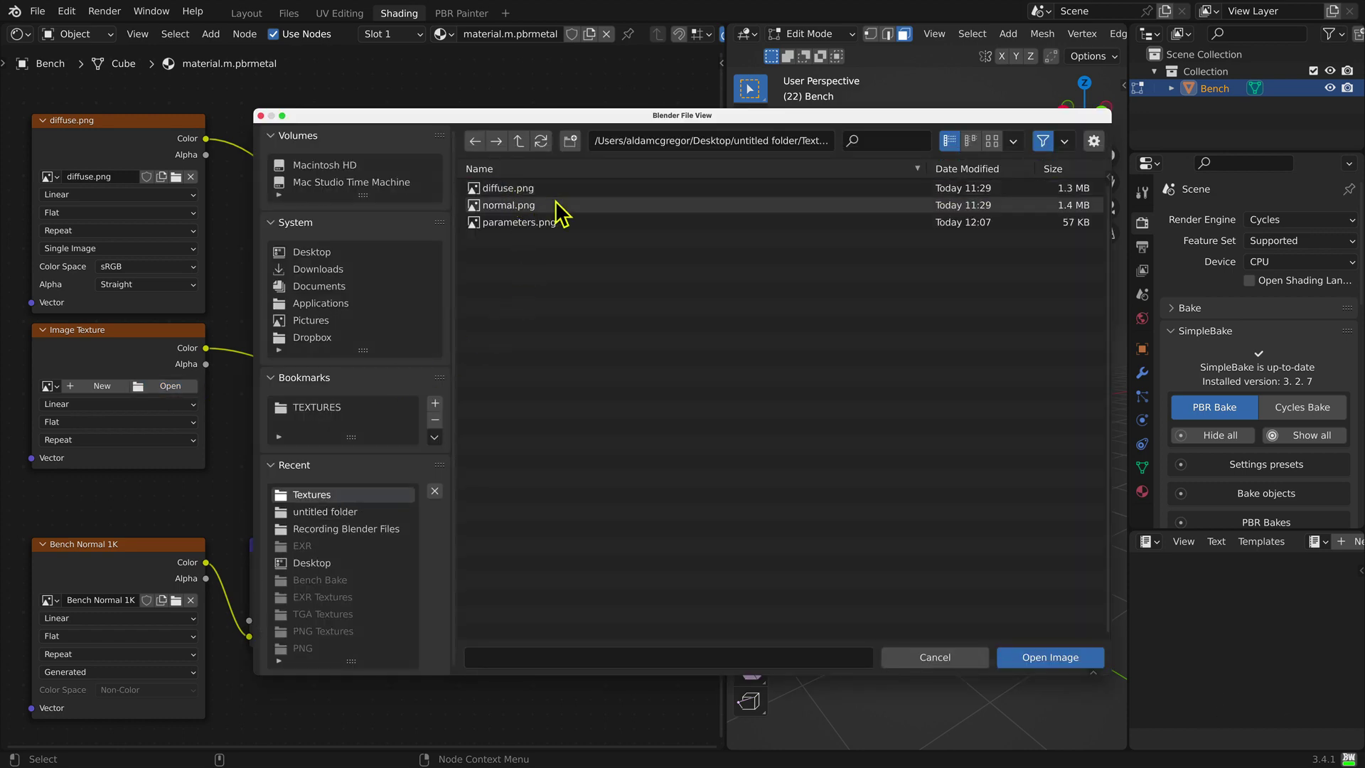
pyautogui.click(534, 226)
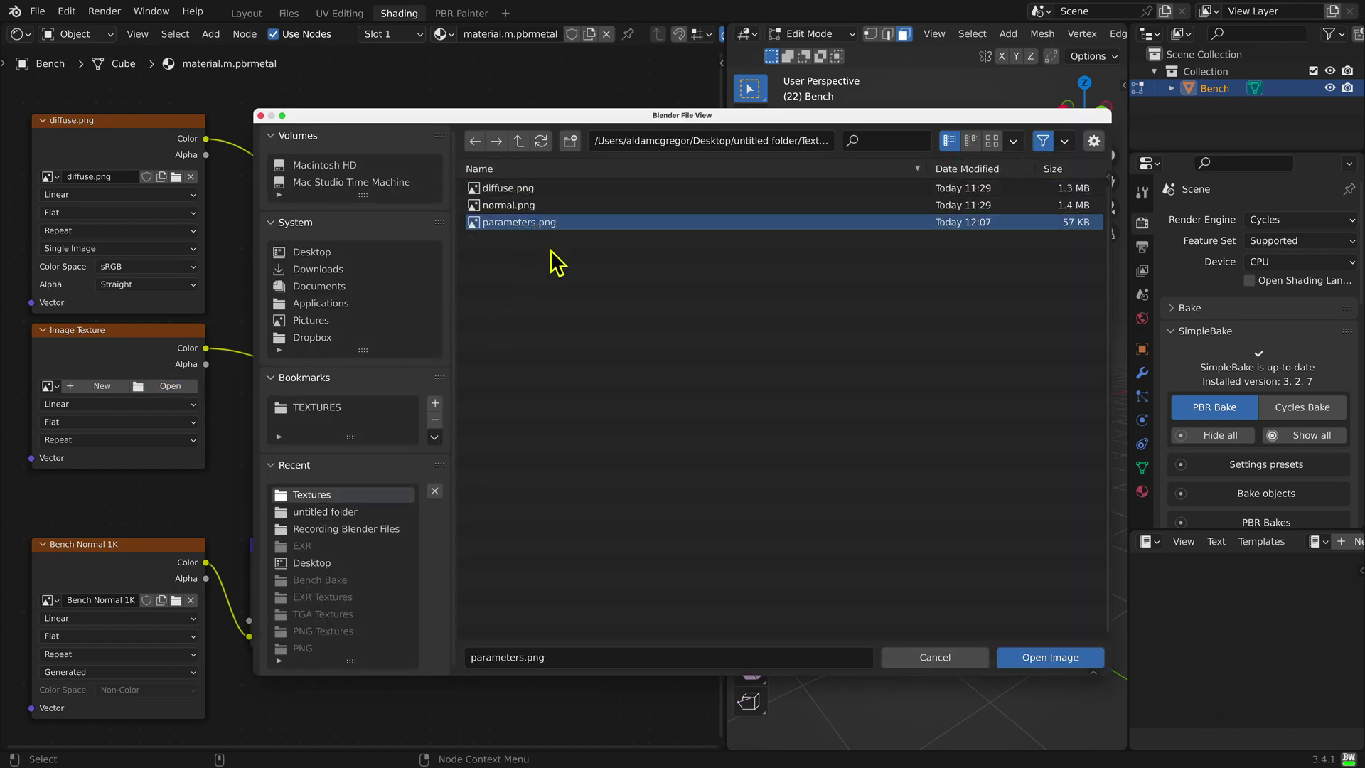
pyautogui.click(1016, 658)
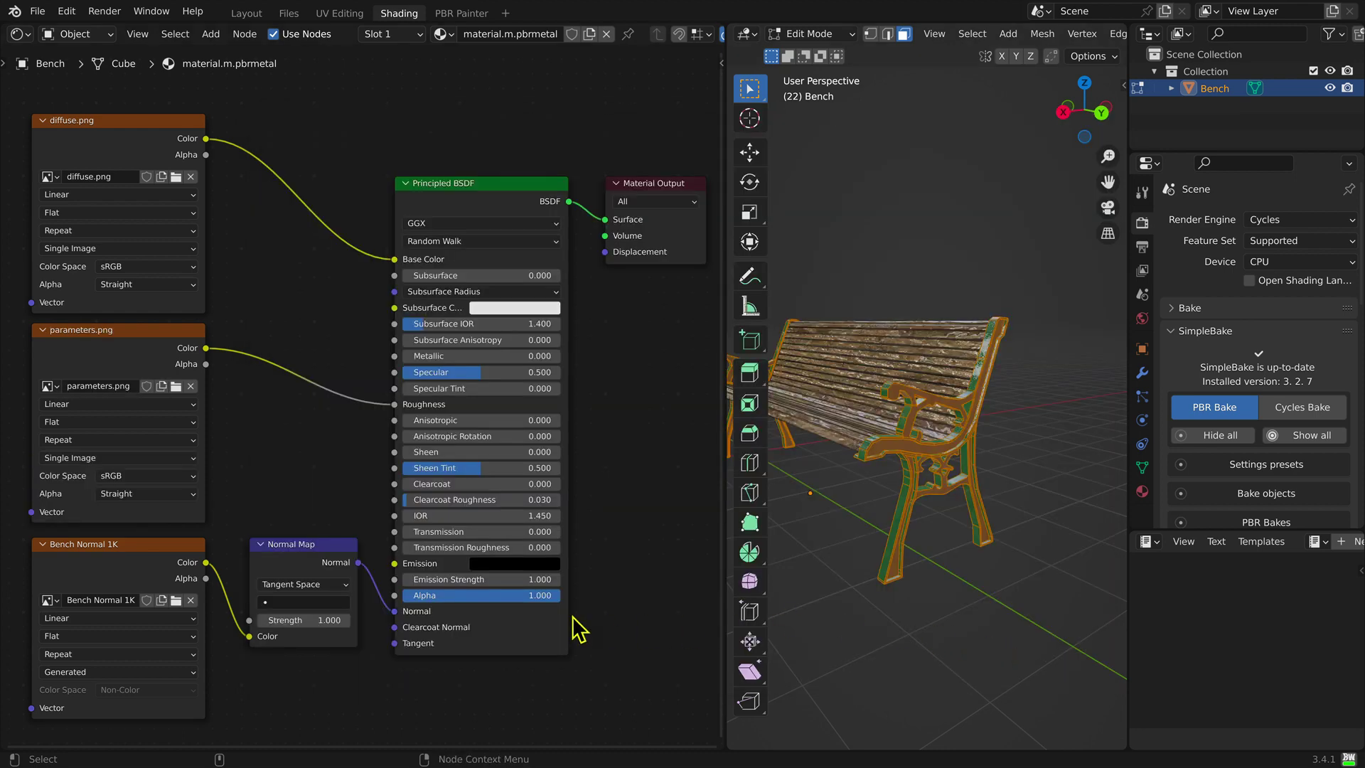
pyautogui.click(118, 478)
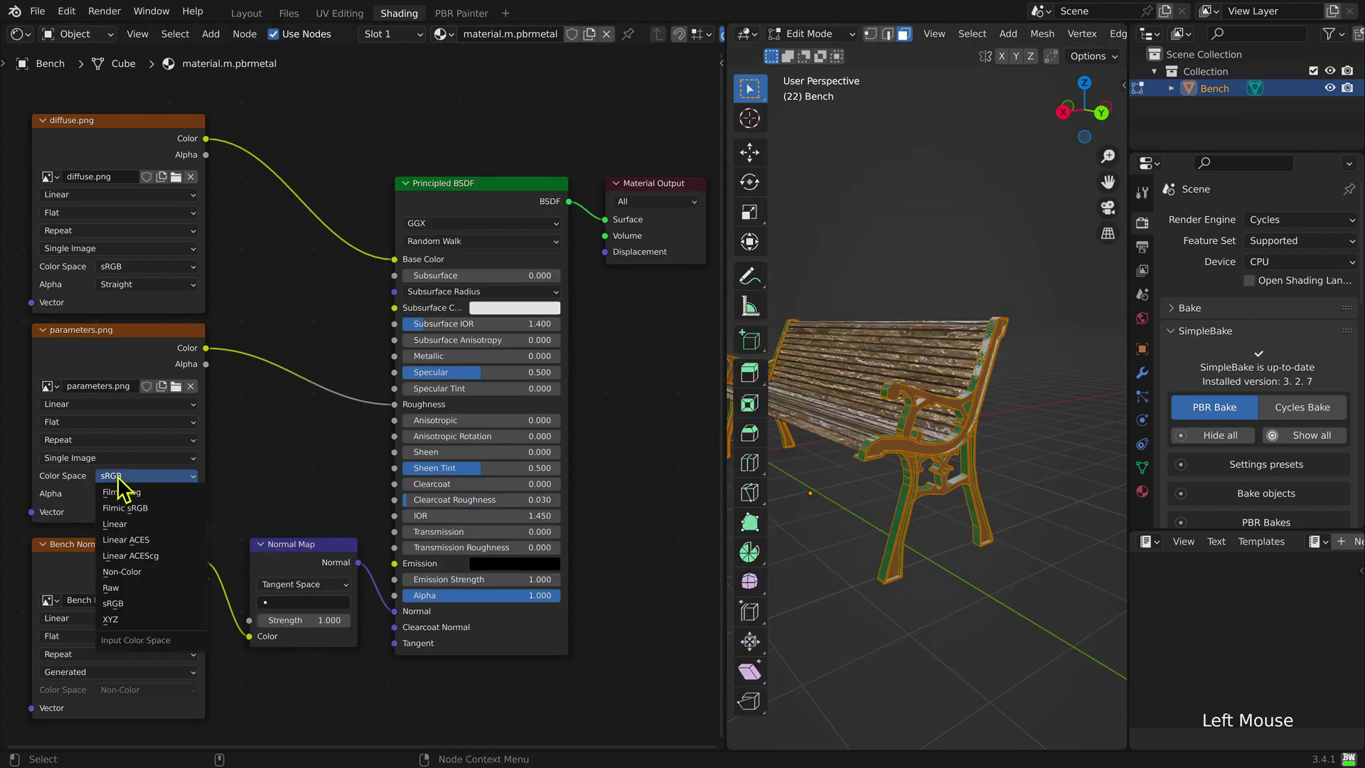
pyautogui.click(151, 572)
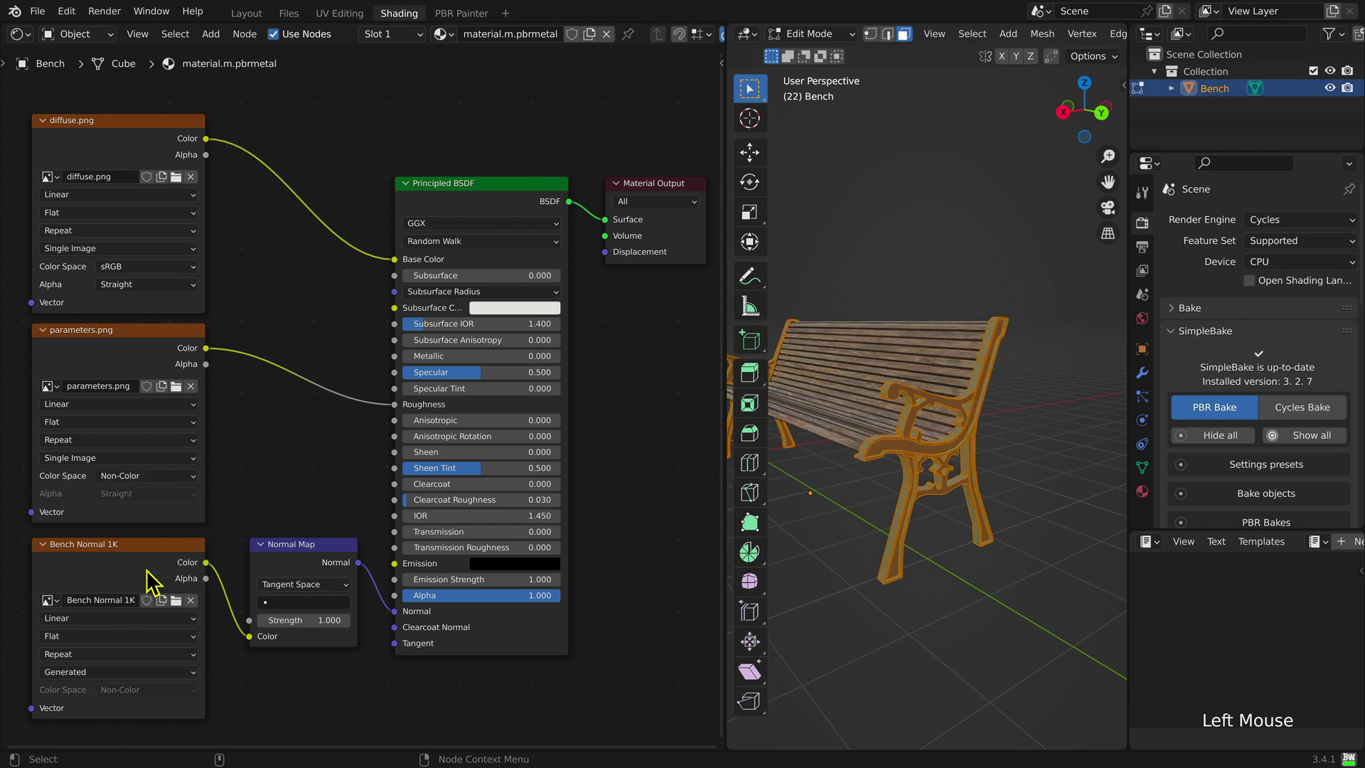
# Step: Replace the normal texture node's image with normal.png from the Textures folder and set its color space to Non-Color
pyautogui.click(191, 600)
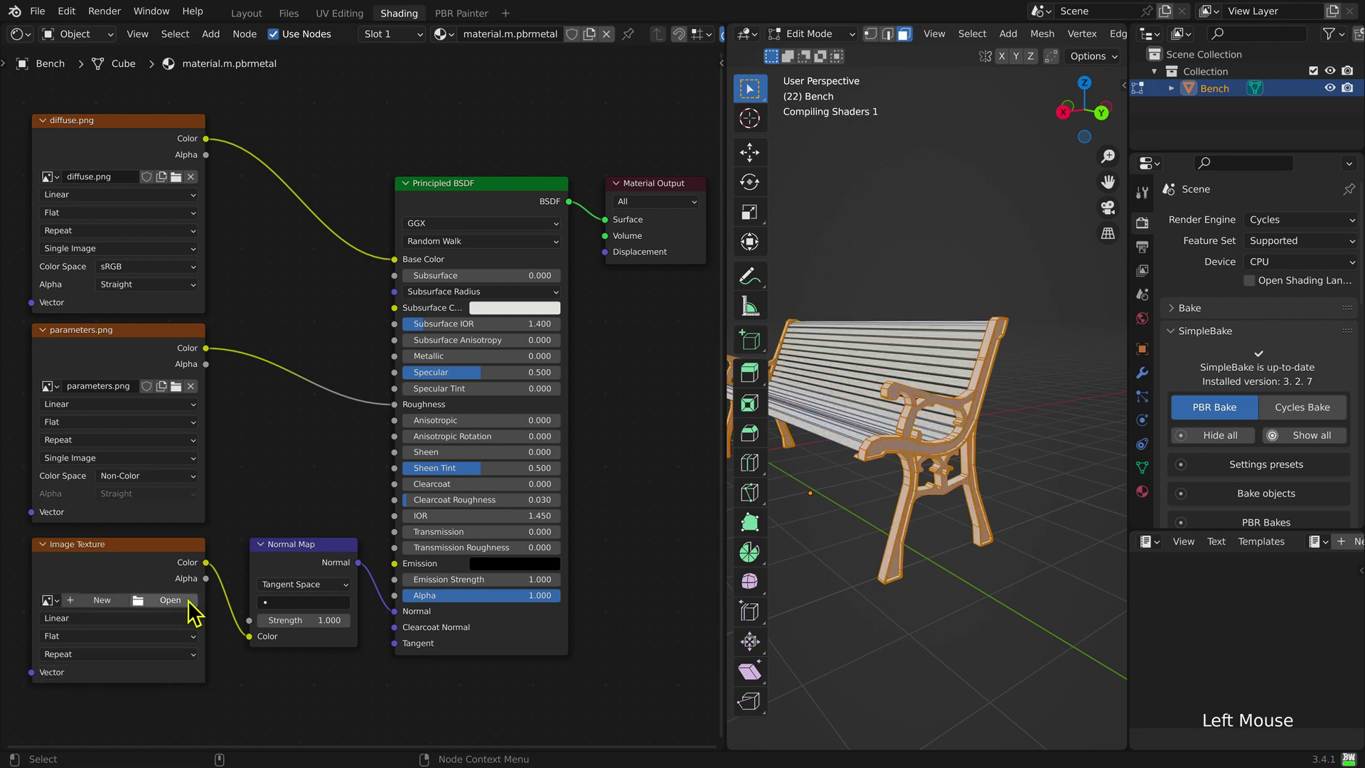
pyautogui.click(169, 600)
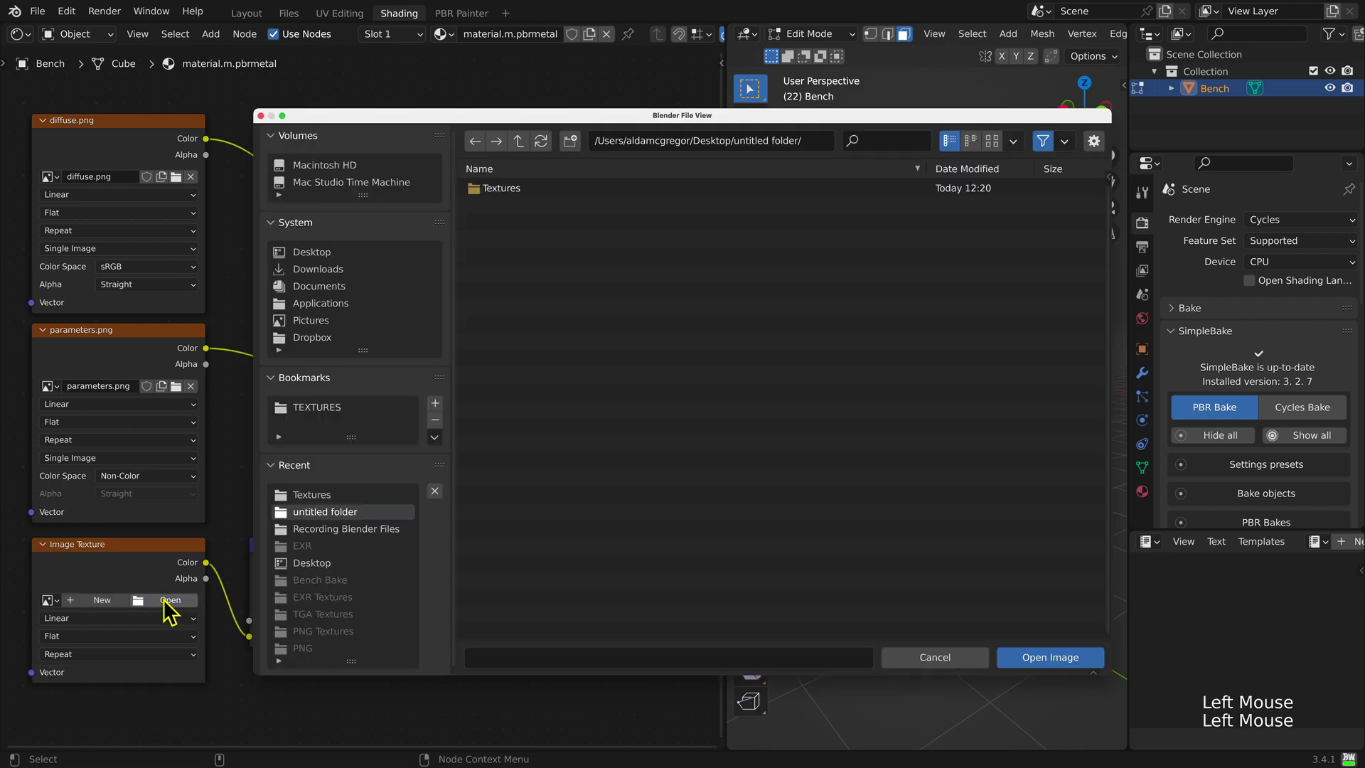
pyautogui.doubleClick(513, 191)
pyautogui.click(529, 207)
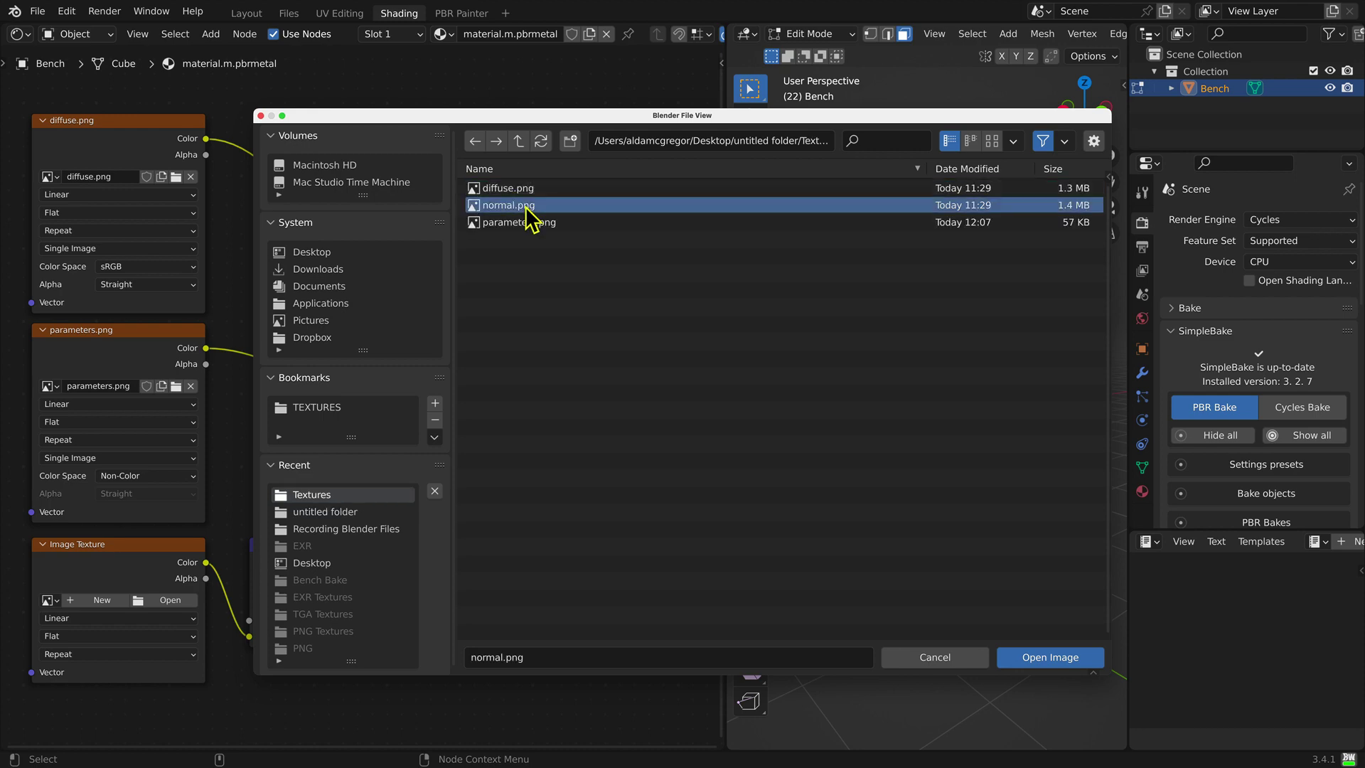
pyautogui.click(1015, 660)
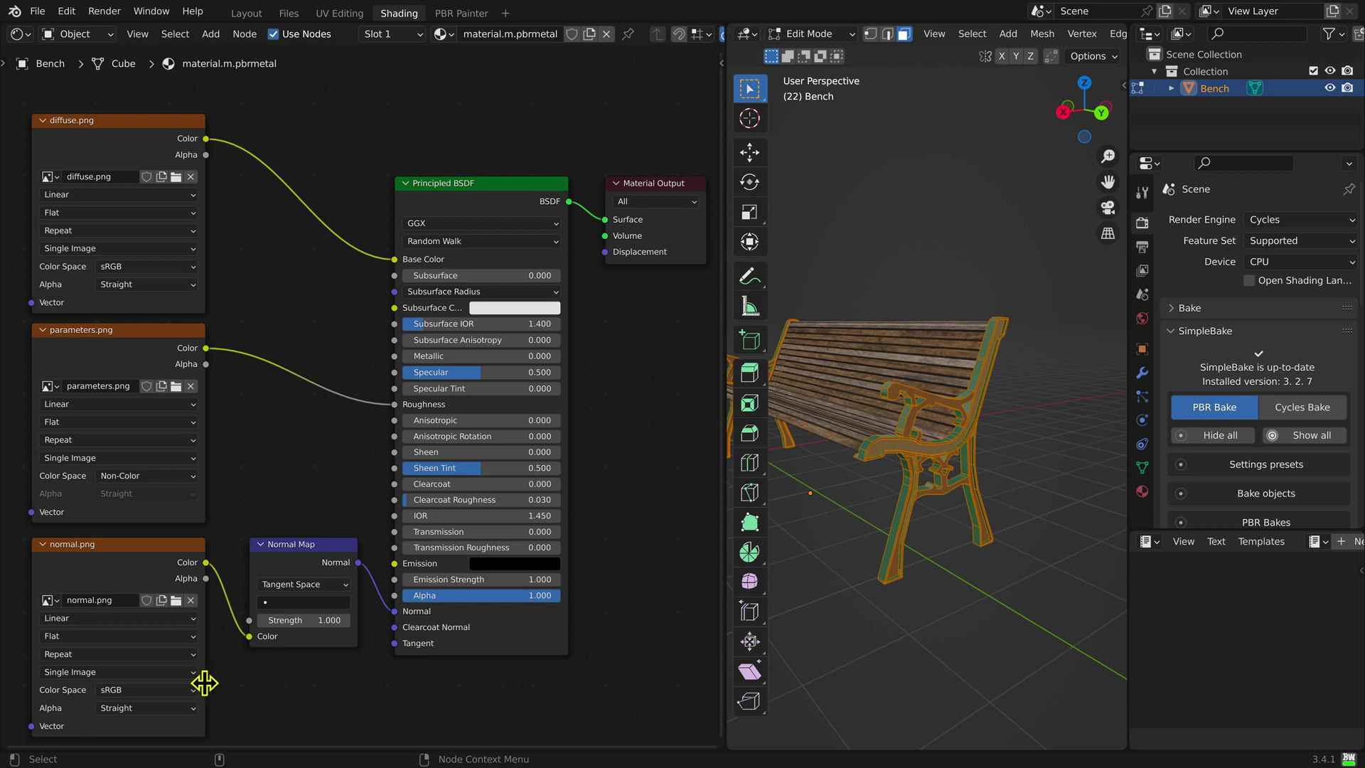
pyautogui.click(119, 689)
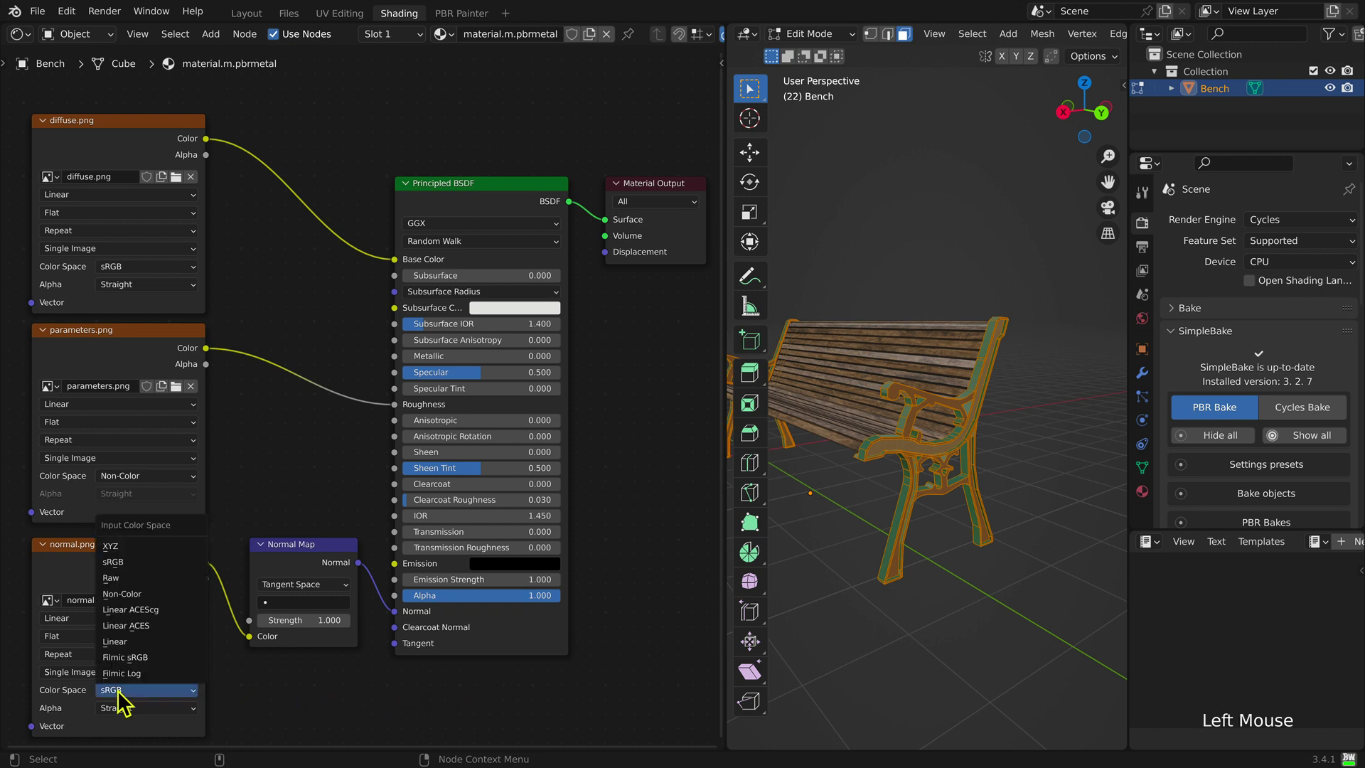
pyautogui.click(135, 595)
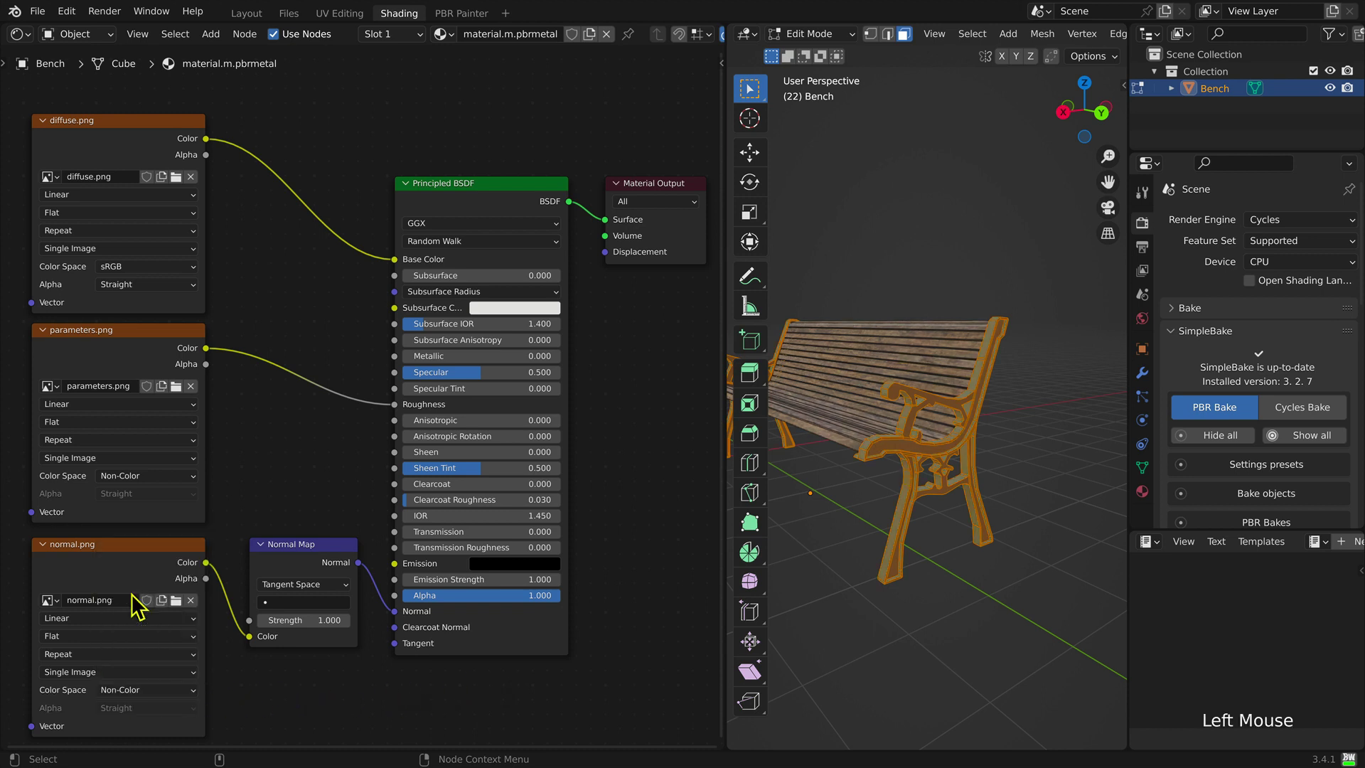
# Step: Deselect the bench's mesh faces and pack the external image resources into the blend file
pyautogui.click(935, 617)
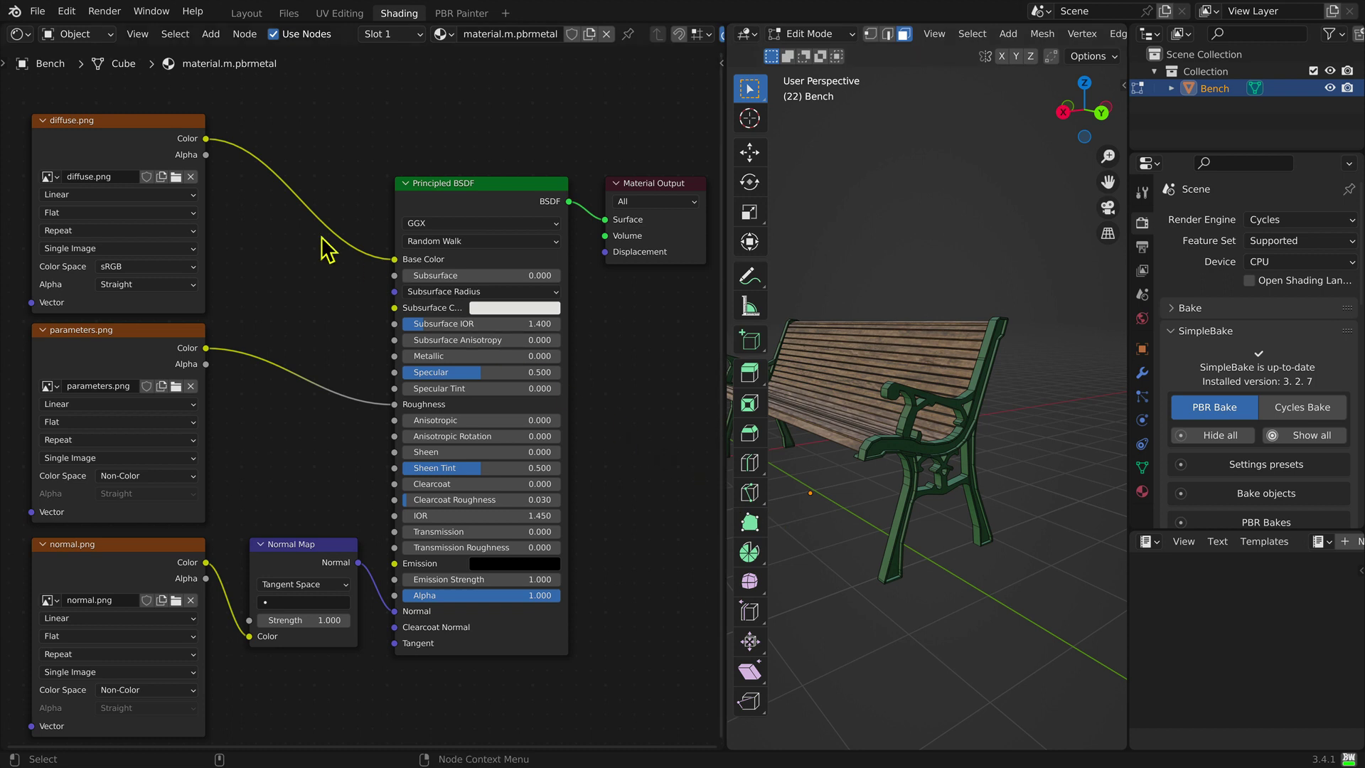
pyautogui.click(38, 13)
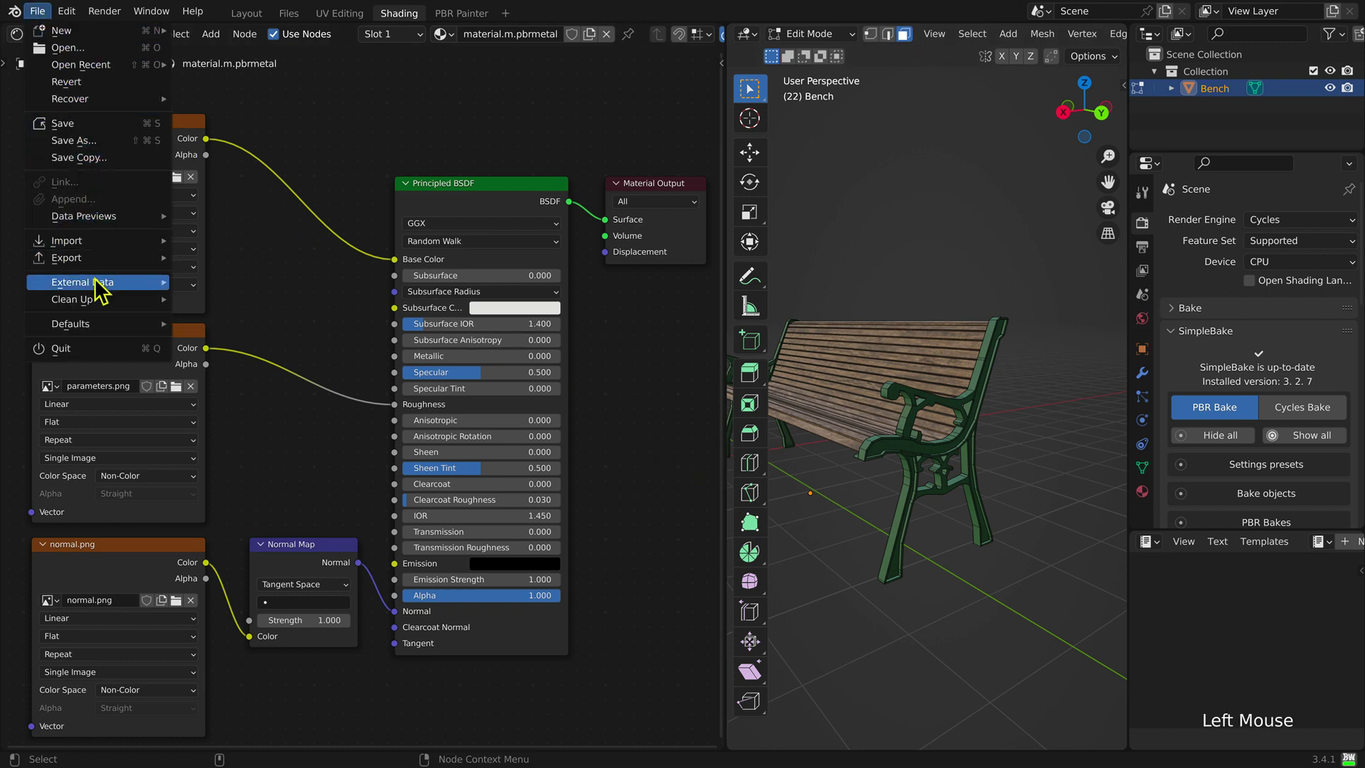
pyautogui.moveTo(113, 285)
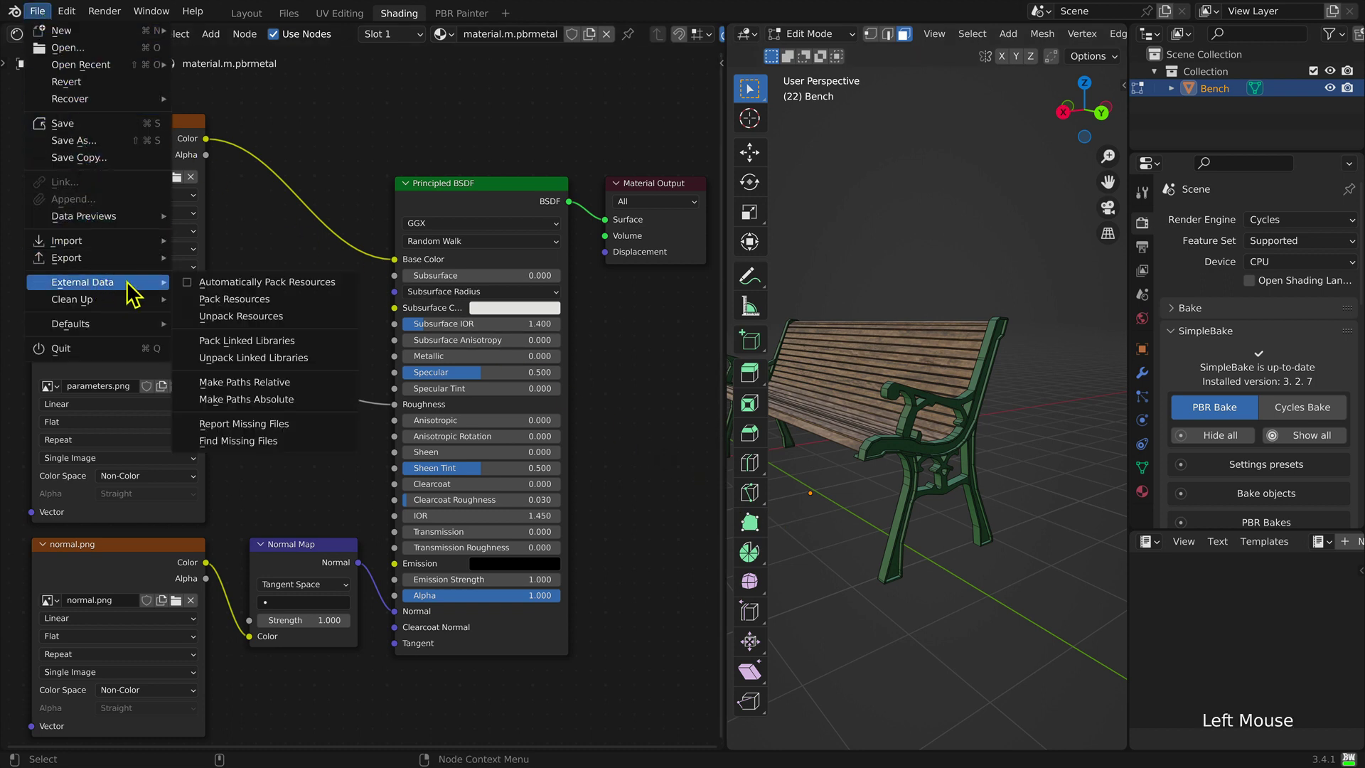
pyautogui.click(318, 300)
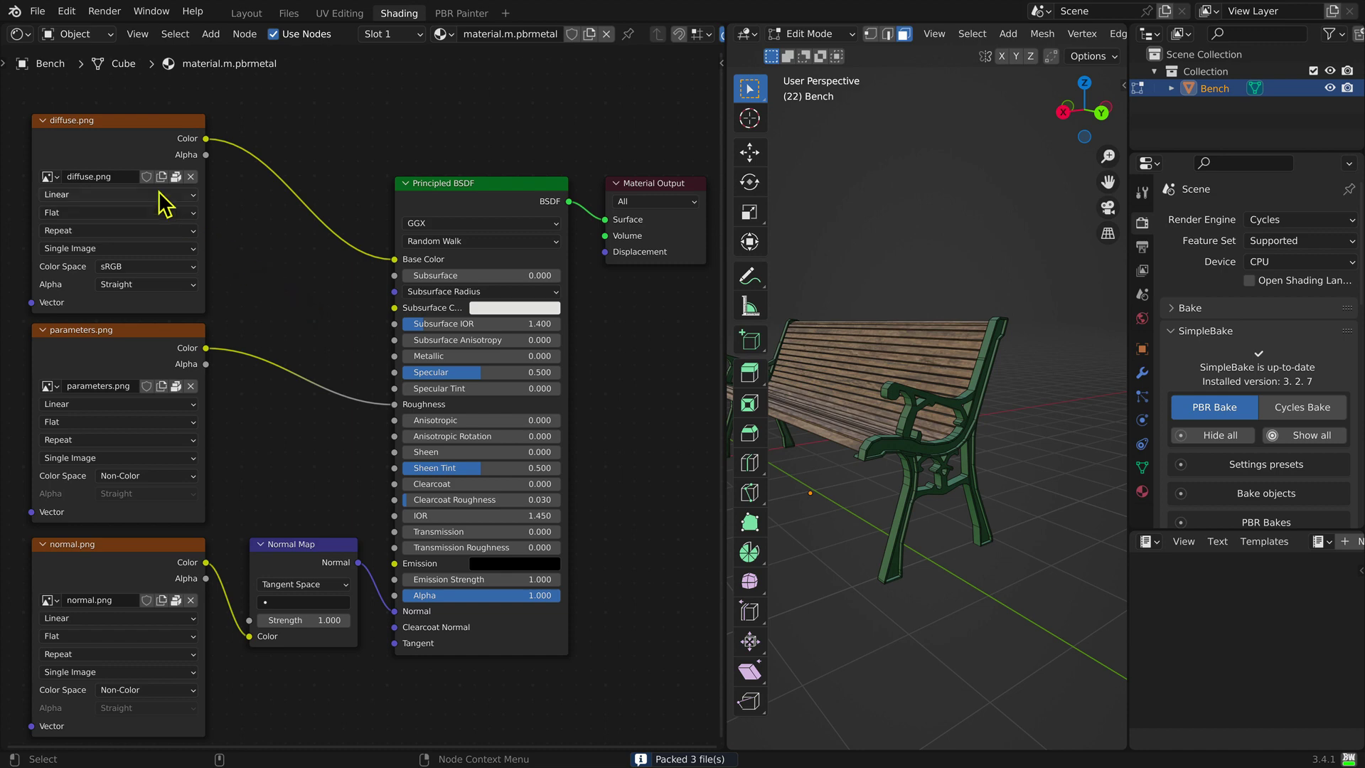
# Step: Save the project as a new incremented copy named Bench04.blend in the untitled folder
pyautogui.click(40, 11)
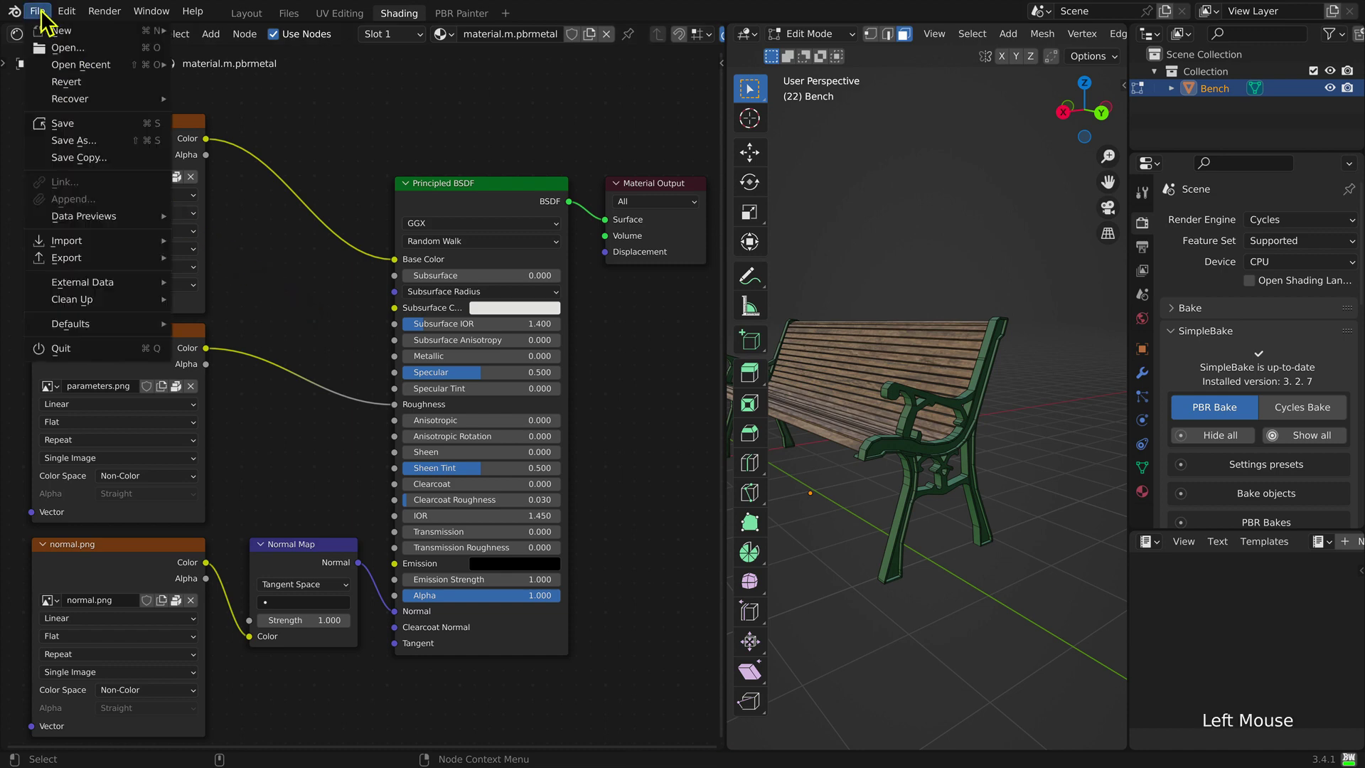
pyautogui.click(68, 141)
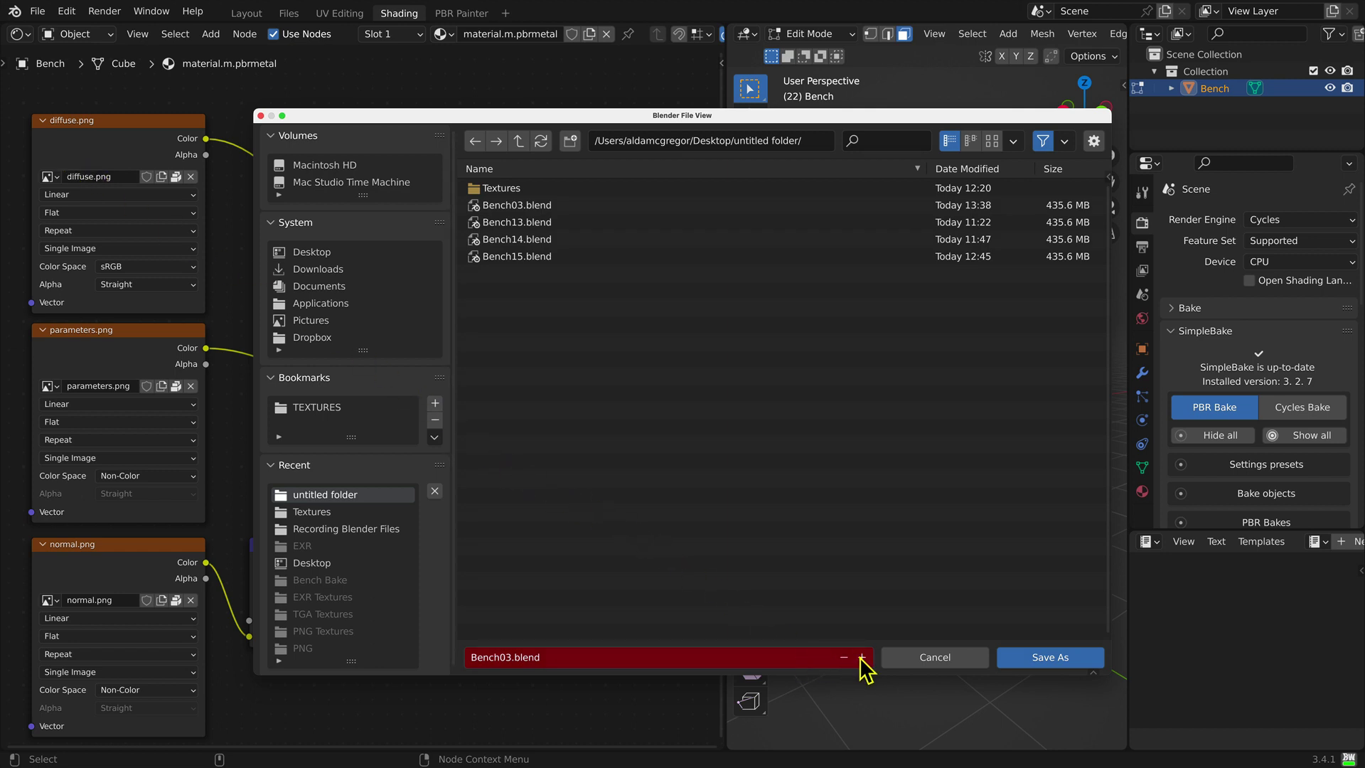
pyautogui.click(1043, 665)
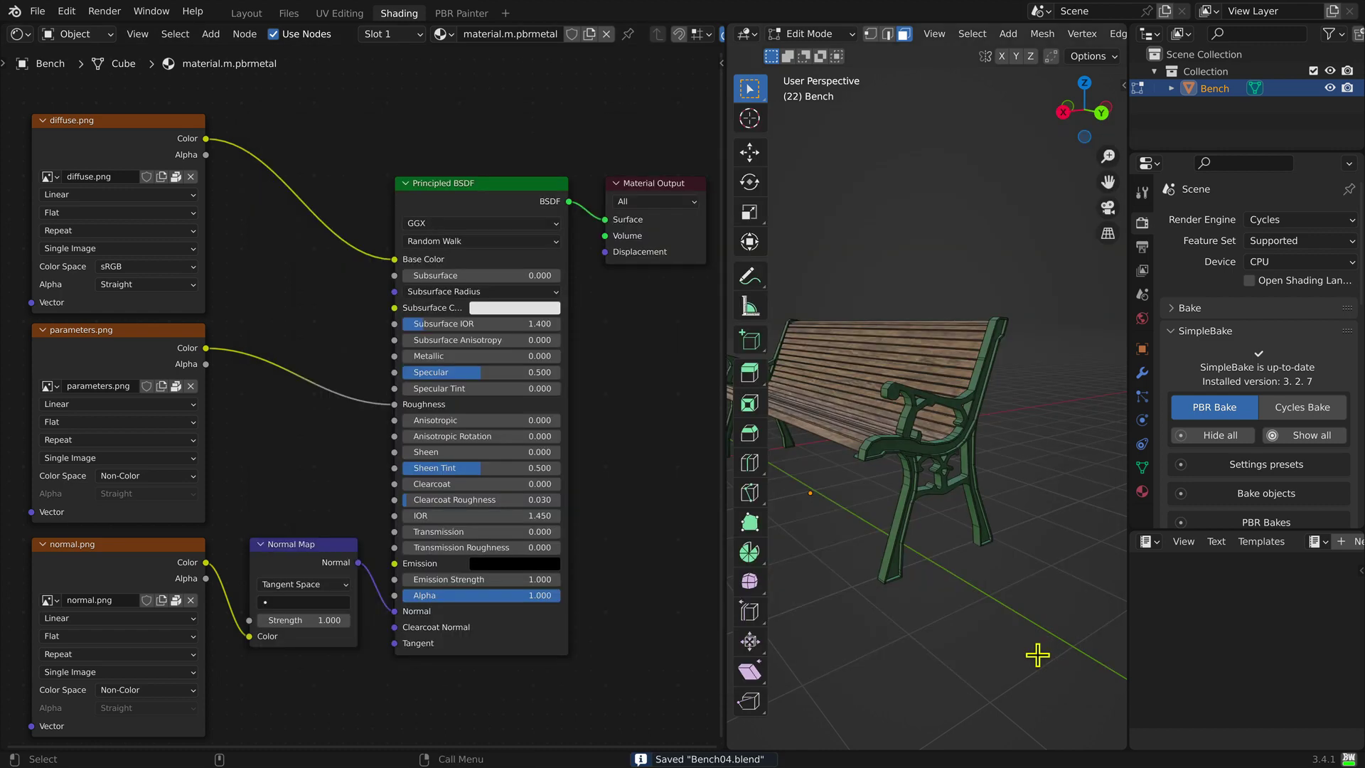